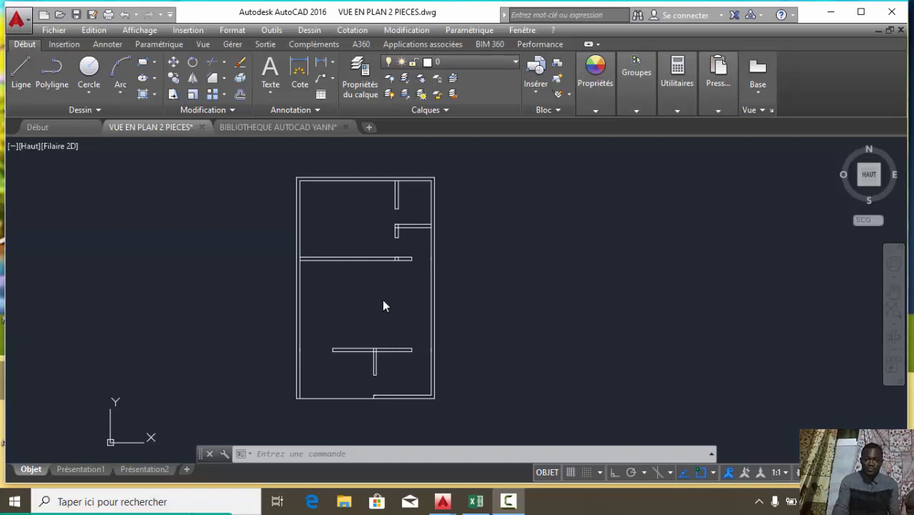
scroll(411, 195, "up", 2)
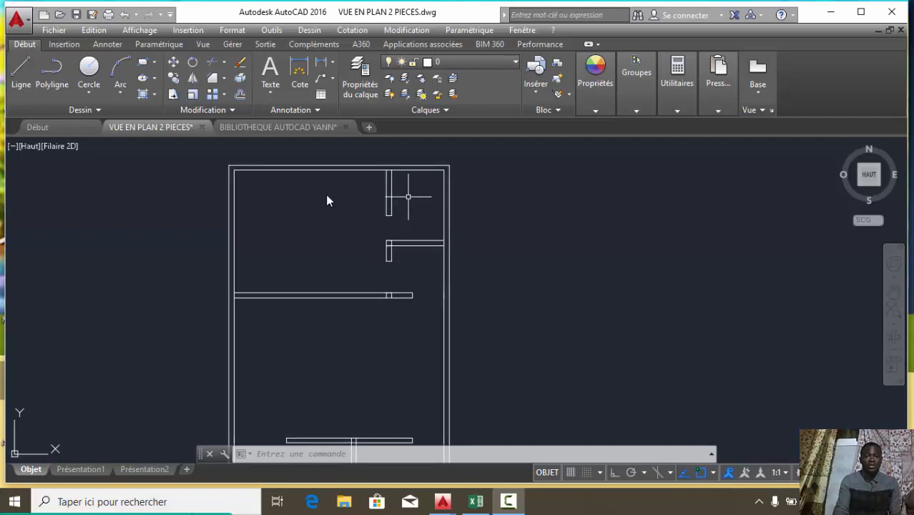
scroll(327, 201, "down", 2)
scroll(380, 176, "up", 2)
scroll(365, 208, "down", 2)
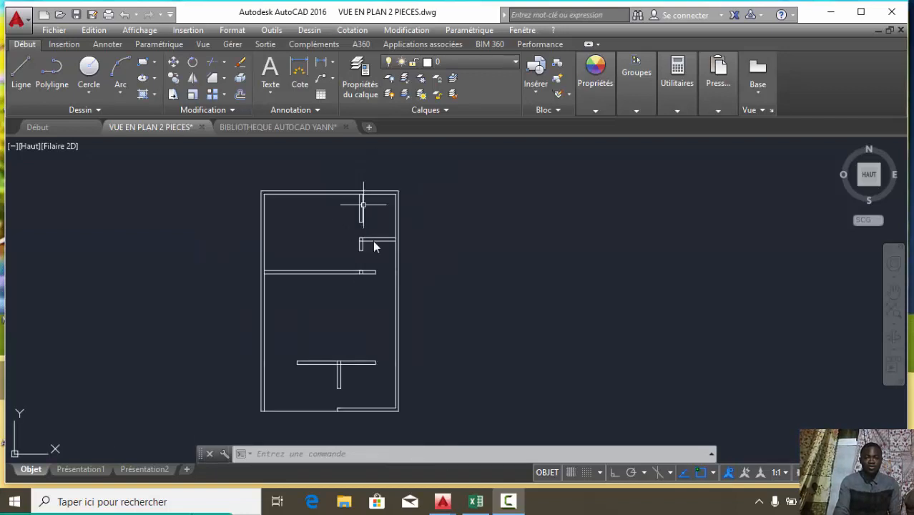
scroll(385, 195, "up", 2)
scroll(282, 177, "down", 2)
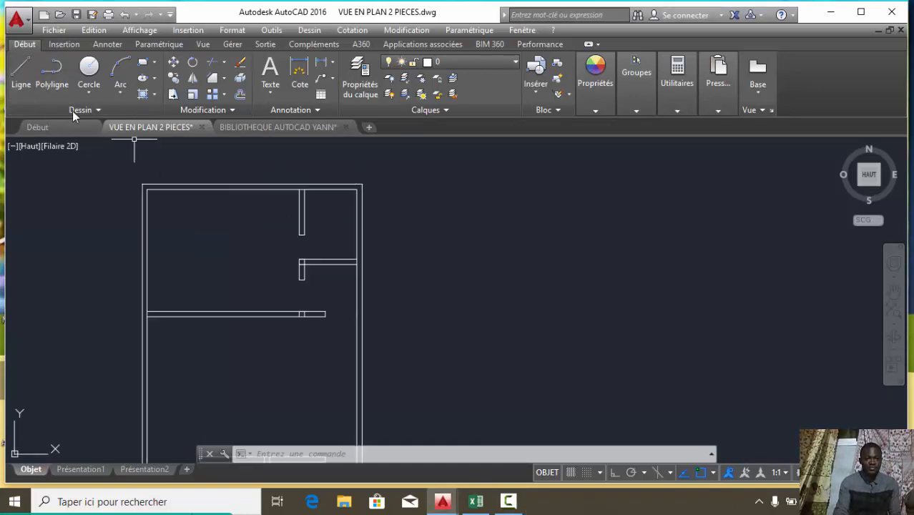
With Ortho on, draw a vertical guide line upward from the inner upper-right corner of the outer wall to above the wall.
left_click(21, 72)
scroll(293, 163, "up", 4)
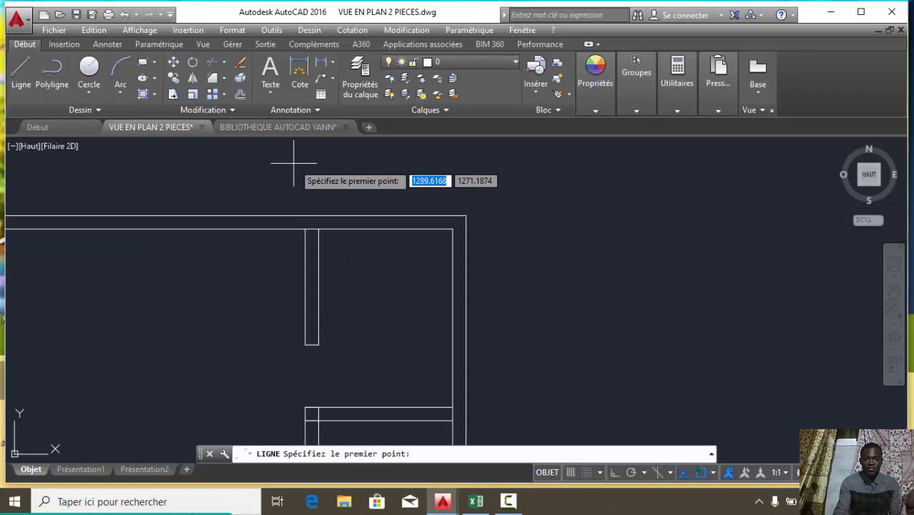
left_click(453, 229)
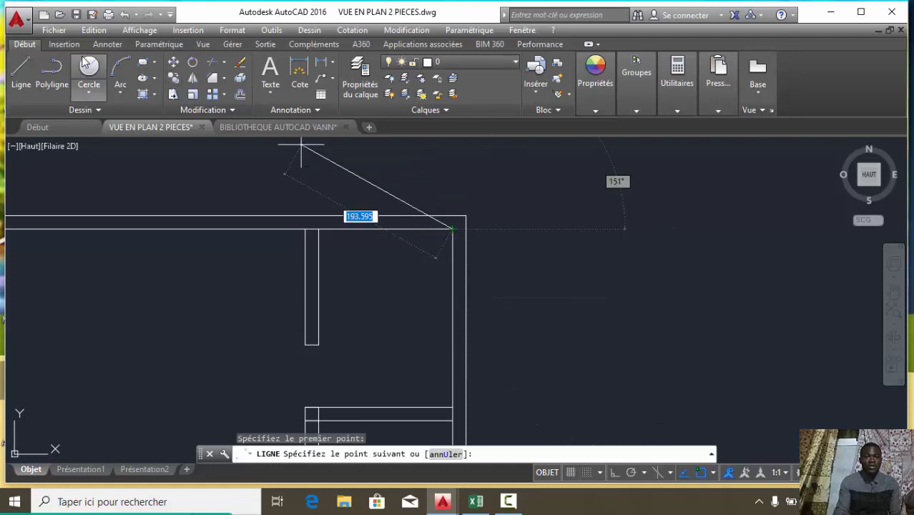
left_click(614, 473)
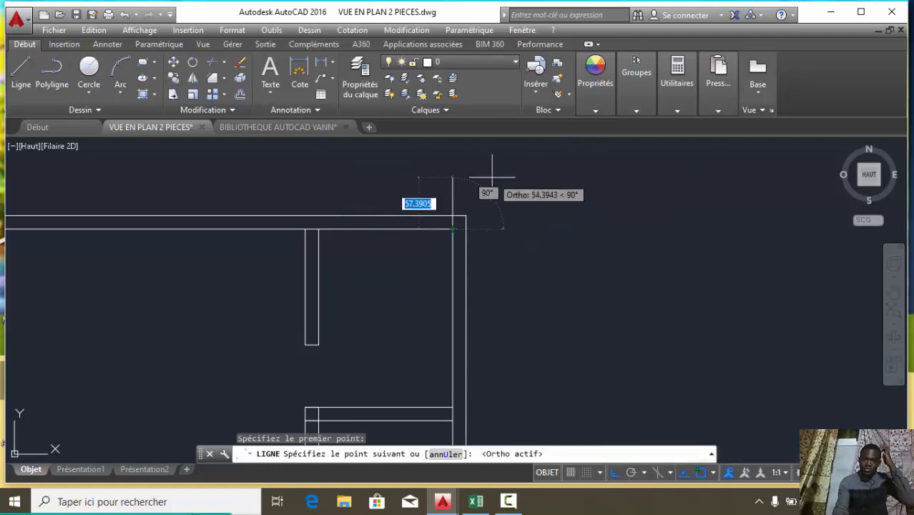
scroll(467, 174, "up", 2)
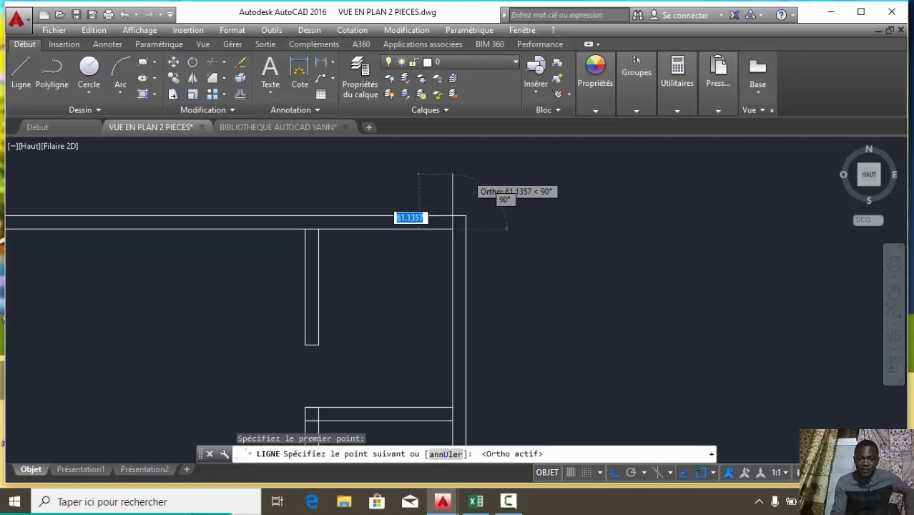
scroll(461, 196, "down", 2)
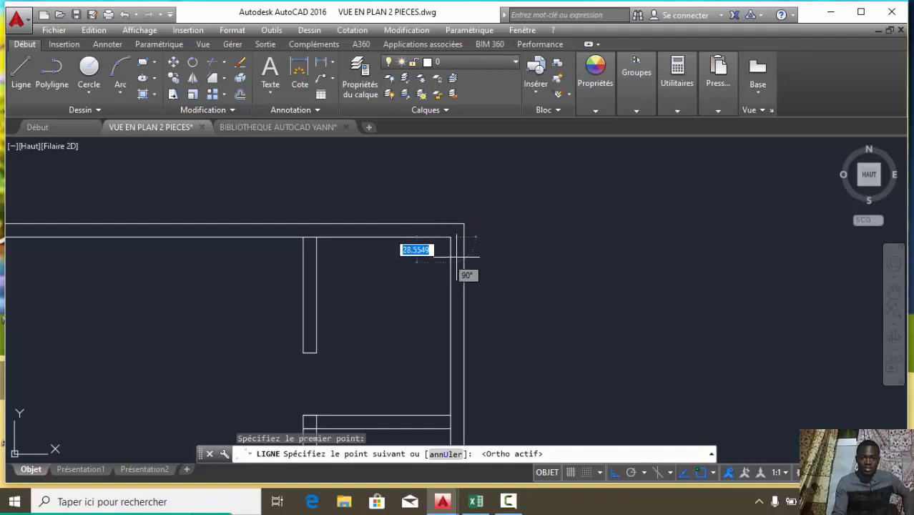
scroll(452, 199, "up", 2)
scroll(460, 282, "up", 2)
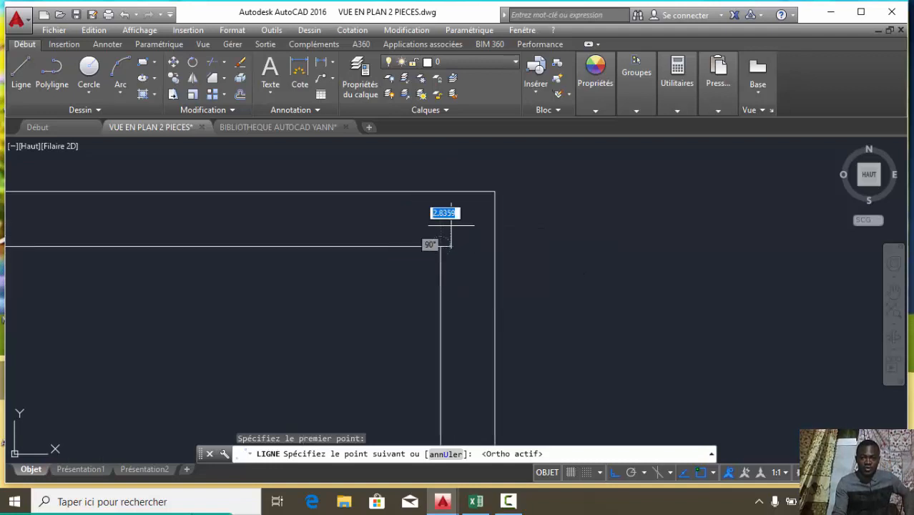
scroll(439, 196, "down", 2)
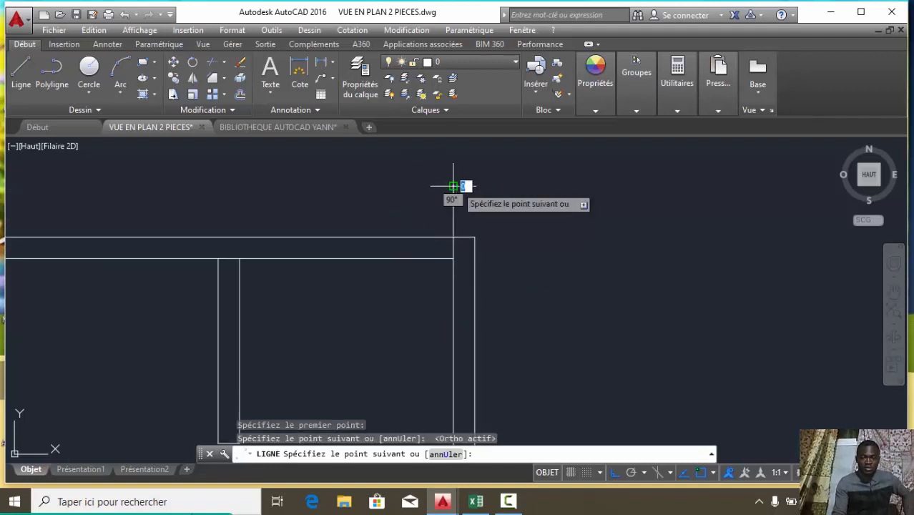
left_click(453, 186)
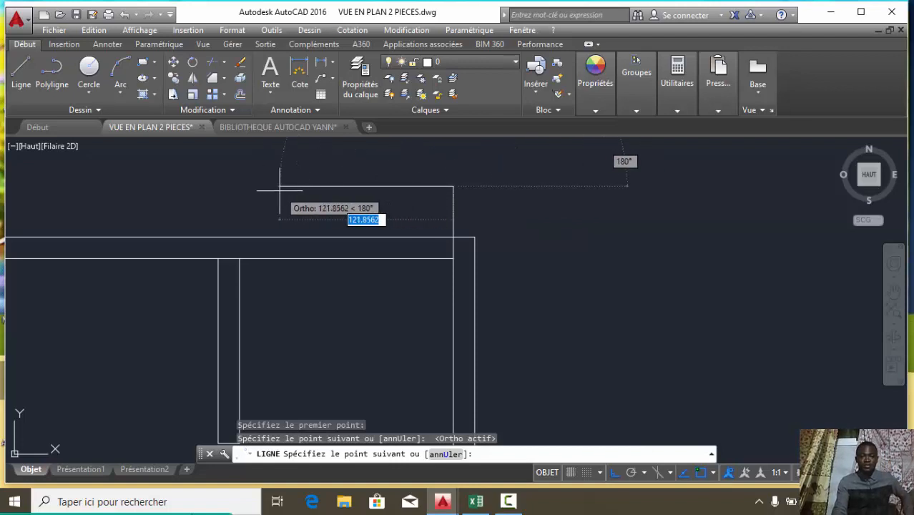
Continue the guide line 70 units to the left, then straight down across the upper wall, and end the line.
scroll(275, 193, "down", 2)
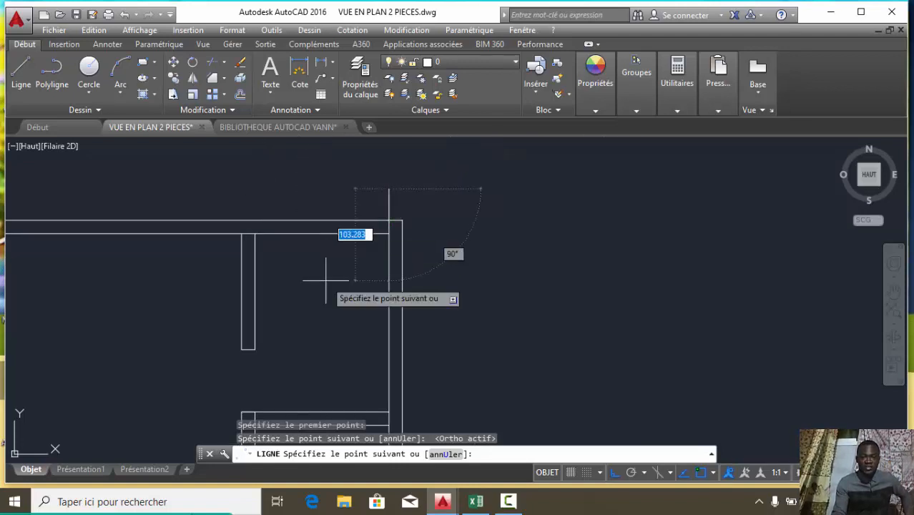
type("70")
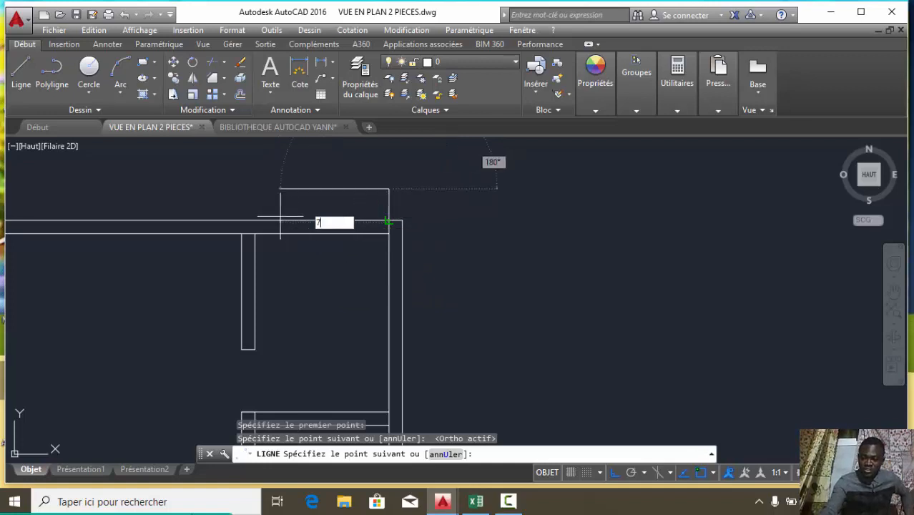
key("Return")
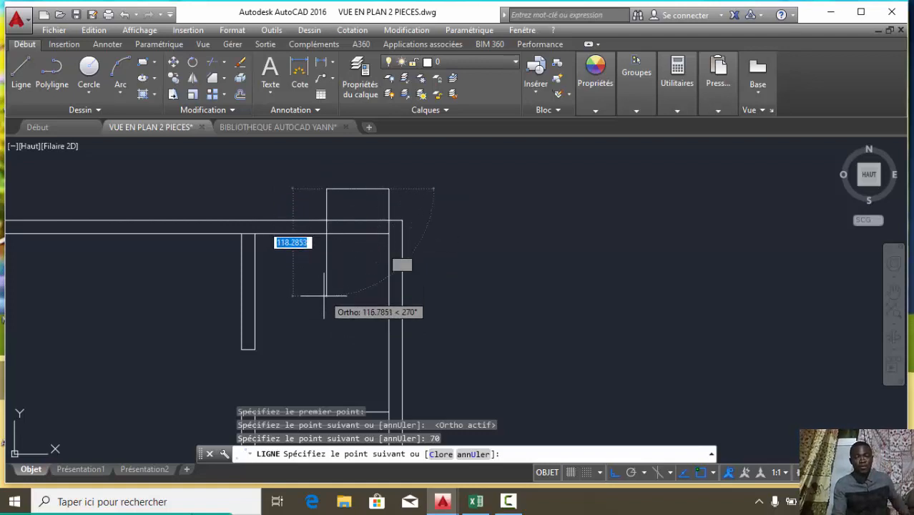
scroll(326, 305, "up", 2)
scroll(328, 255, "down", 2)
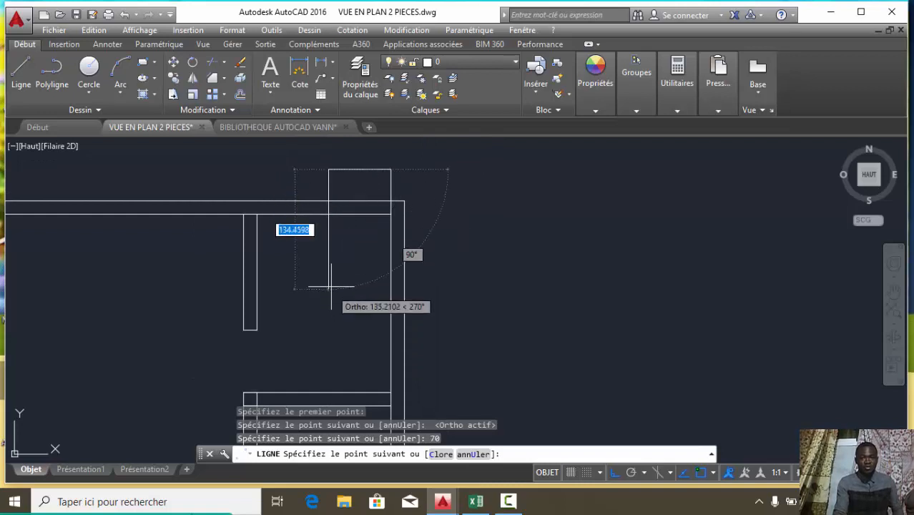
left_click(327, 252)
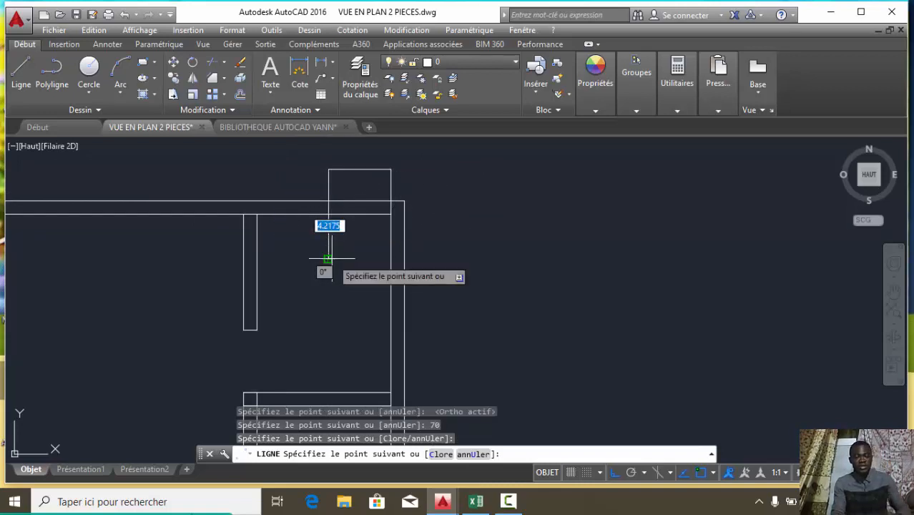
key("Escape")
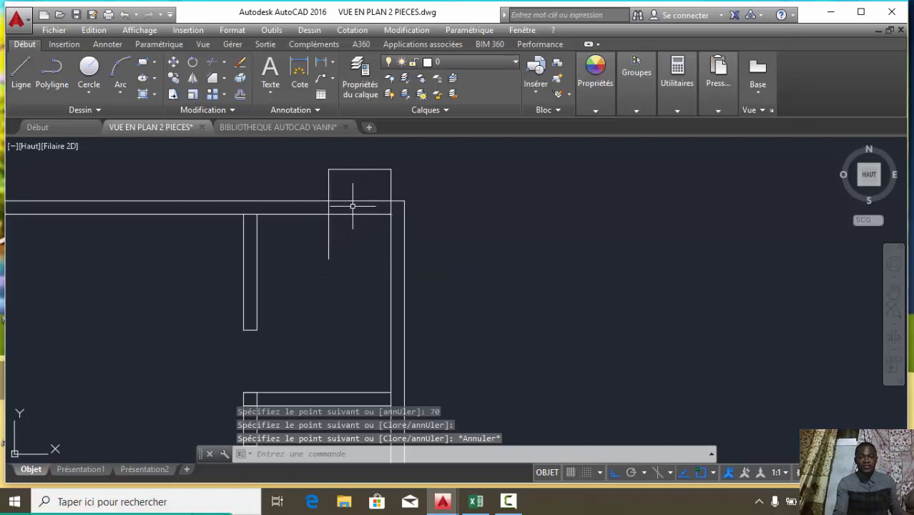
Trim the upper wall lines between the two vertical guides and the guide ends projecting beyond the wall to form the opening.
left_click(211, 63)
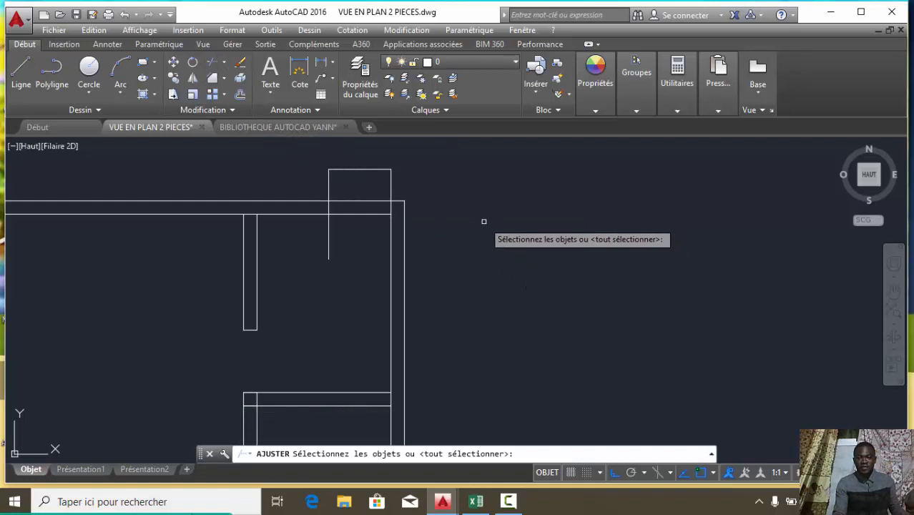
key("Return")
left_click(363, 235)
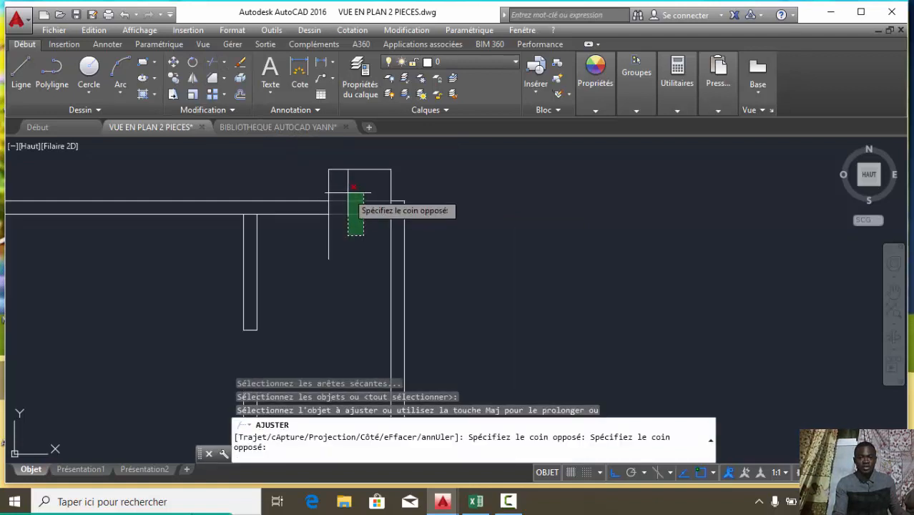
left_click(347, 193)
left_click(412, 193)
left_click(316, 163)
left_click(319, 229)
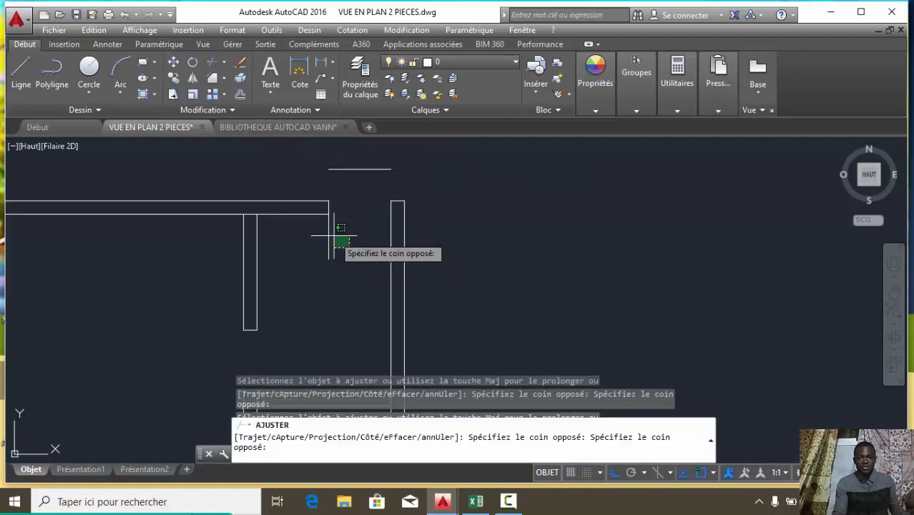
left_click(335, 237)
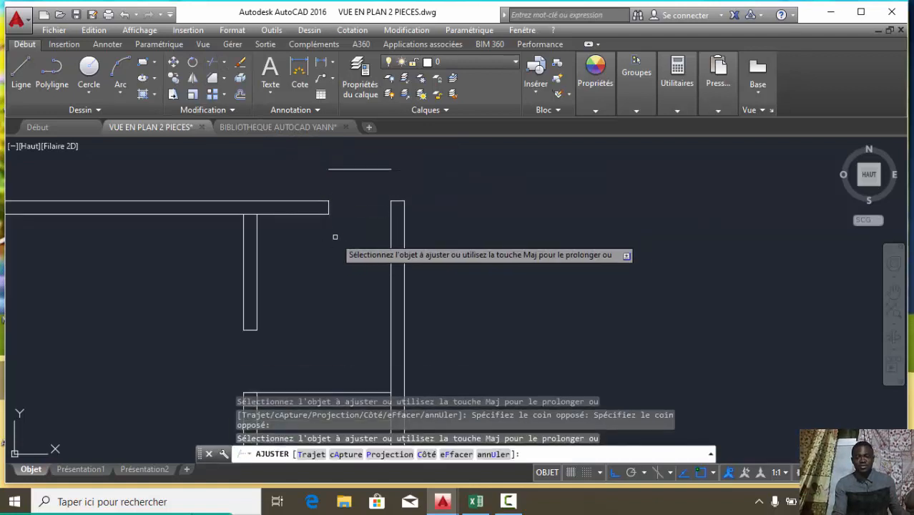
key("Escape")
Erase the leftover horizontal guide line above the new opening in the upper wall.
left_click(386, 178)
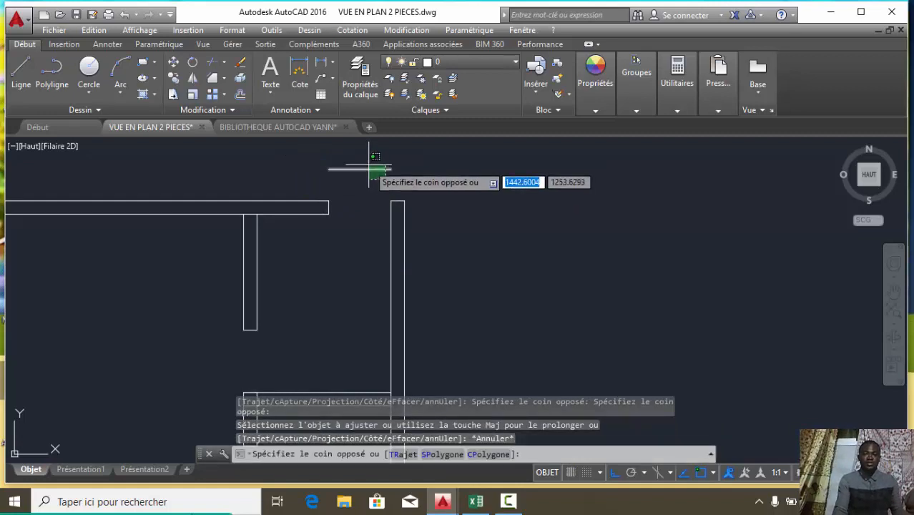
left_click(309, 140)
left_click(240, 63)
scroll(395, 181, "down", 5)
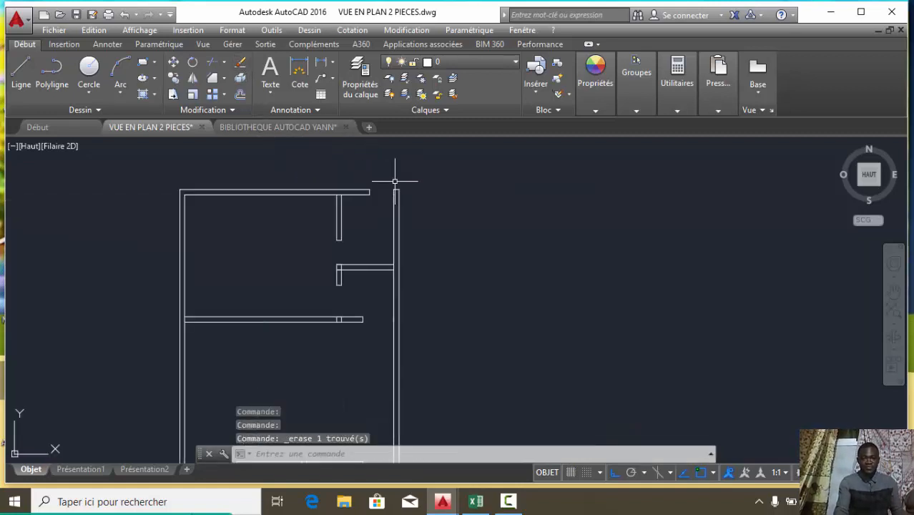
scroll(382, 199, "up", 2)
scroll(375, 193, "up", 2)
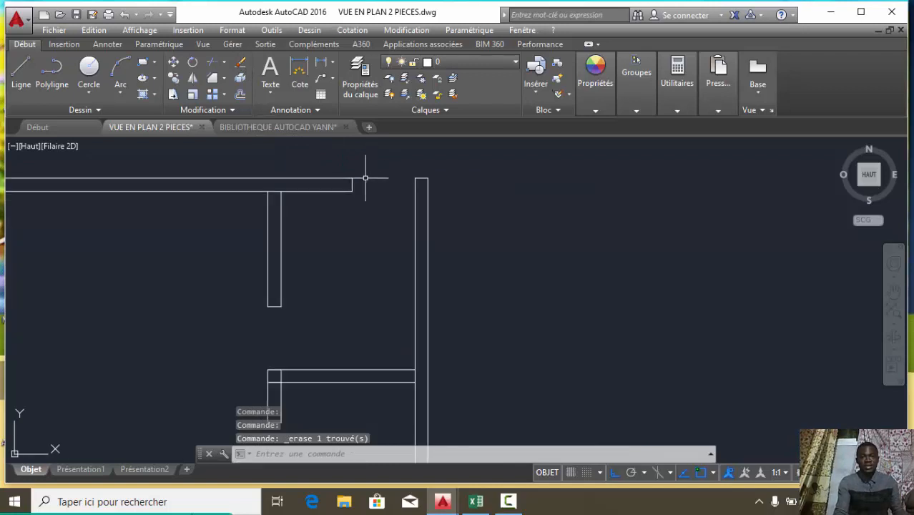
scroll(380, 177, "down", 2)
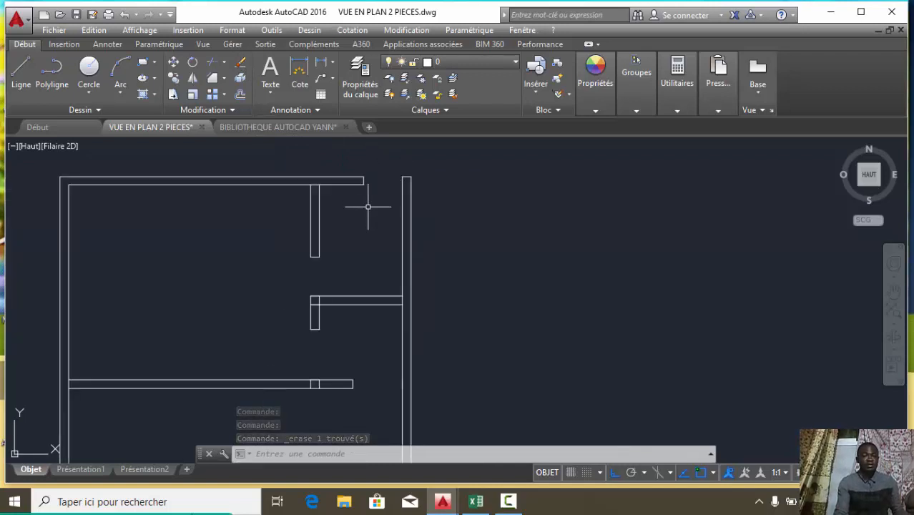
scroll(370, 177, "up", 2)
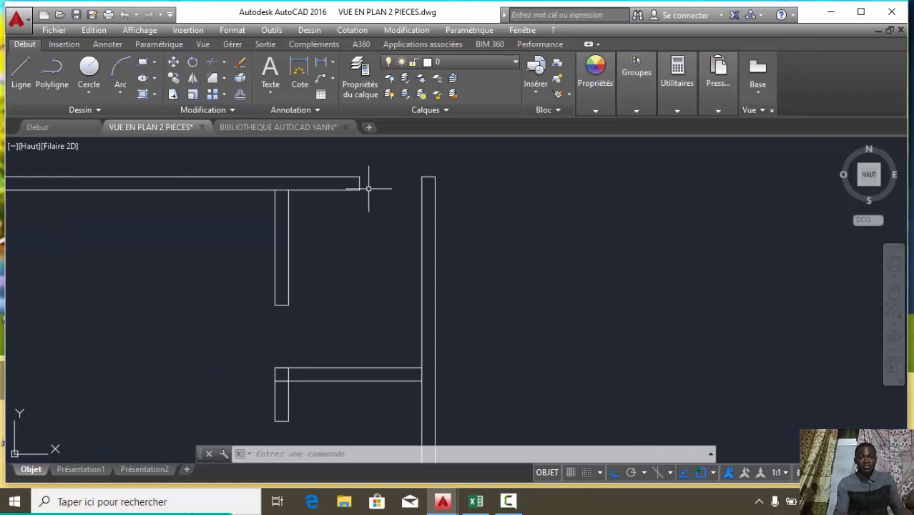
scroll(369, 188, "down", 2)
scroll(300, 197, "down", 2)
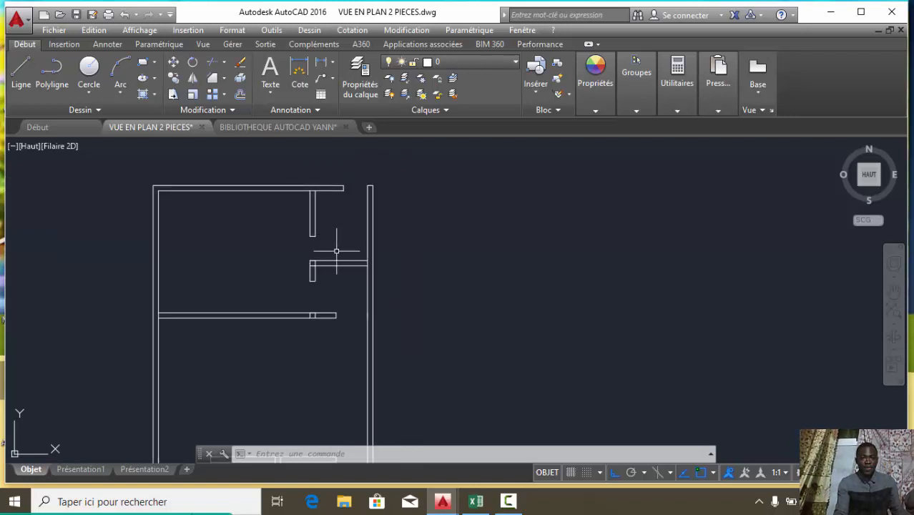
Draw a vertical guide line upward from the inner upper-left corner of the outer wall to above the upper wall.
scroll(215, 187, "up", 2)
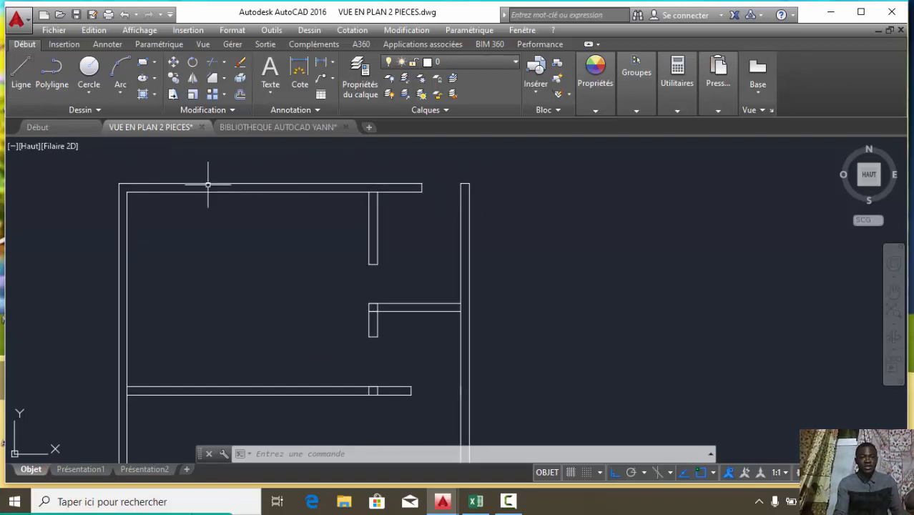
left_click(20, 72)
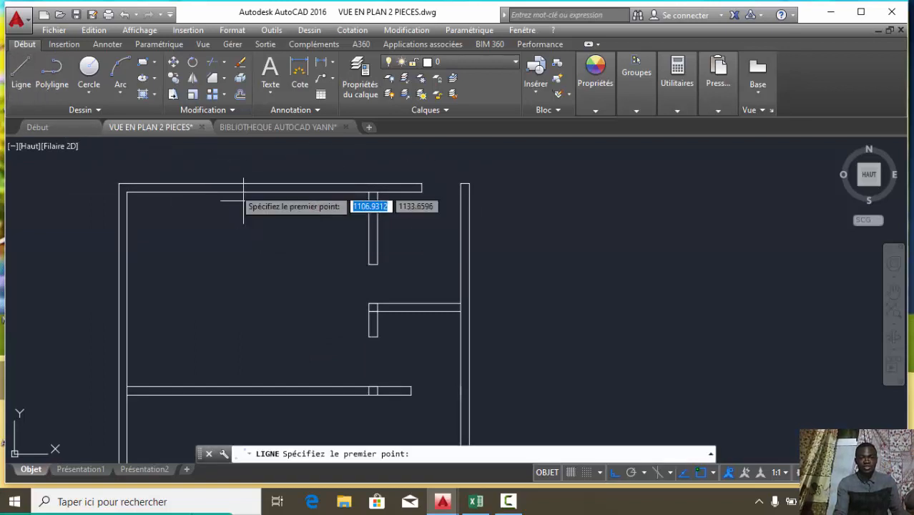
scroll(163, 188, "up", 2)
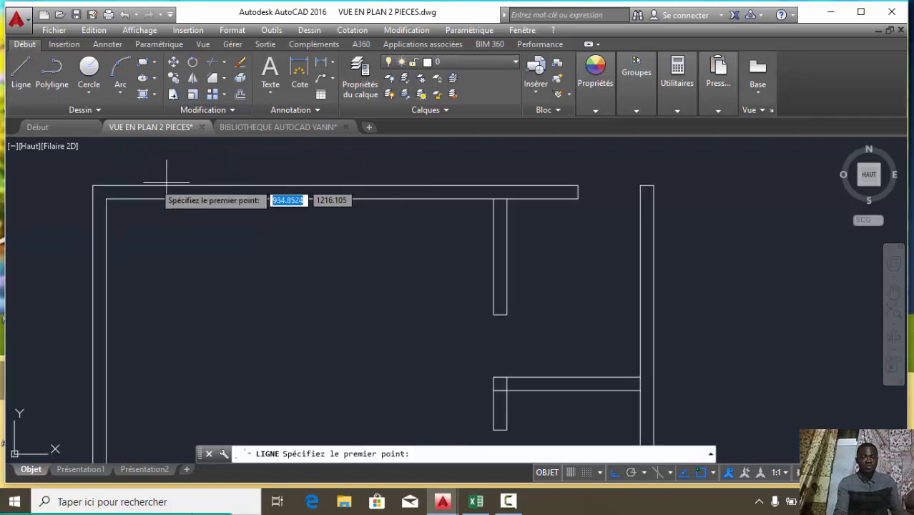
middle_click_drag(107, 198, 116, 208)
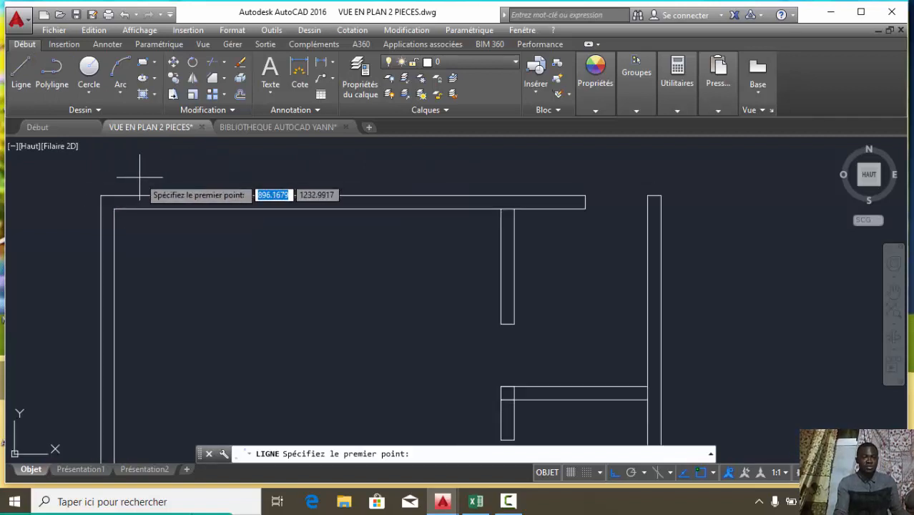
left_click(115, 209)
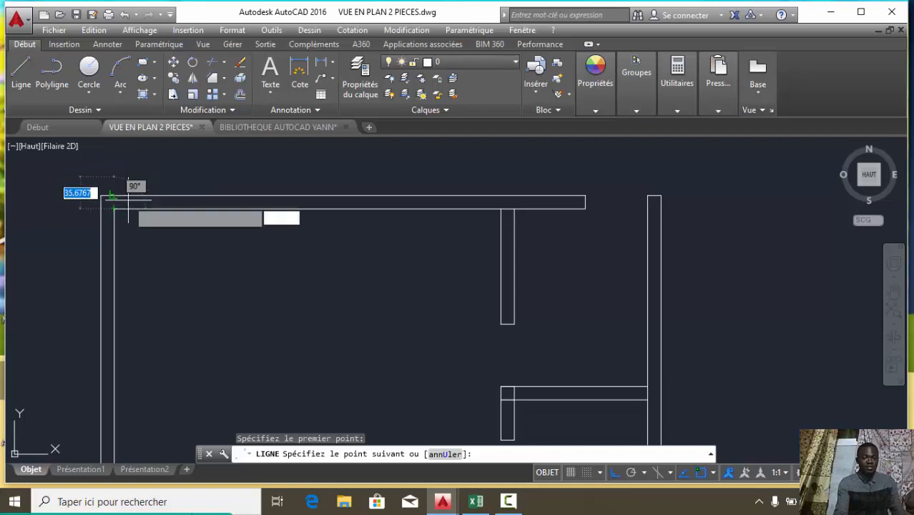
scroll(114, 169, "up", 2)
left_click(107, 170)
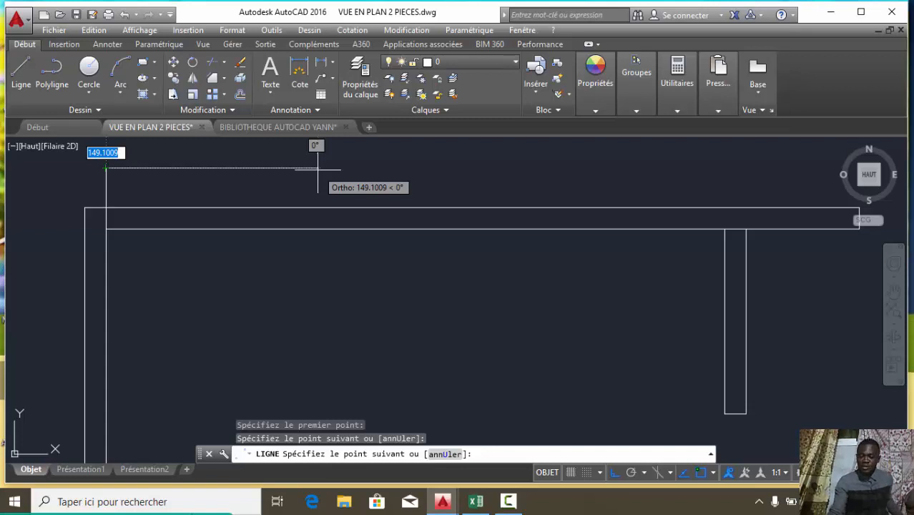
Continue the guide line 250 units to the right, then straight down across the upper wall.
type("2")
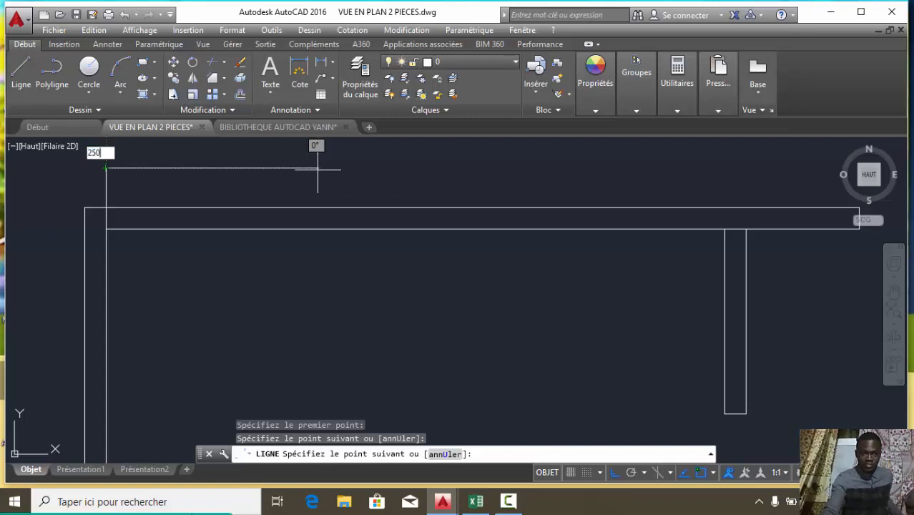
type("50")
key("Return")
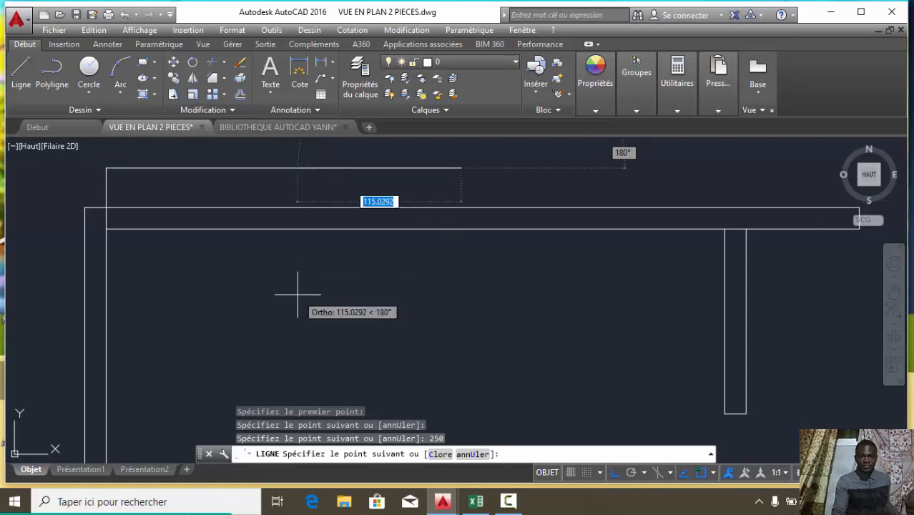
scroll(313, 293, "down", 2)
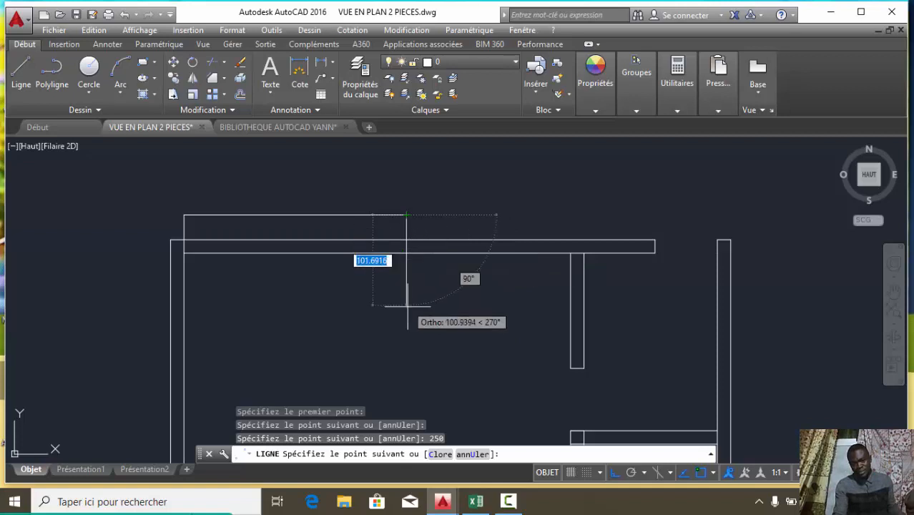
scroll(404, 303, "up", 2)
scroll(401, 262, "down", 2)
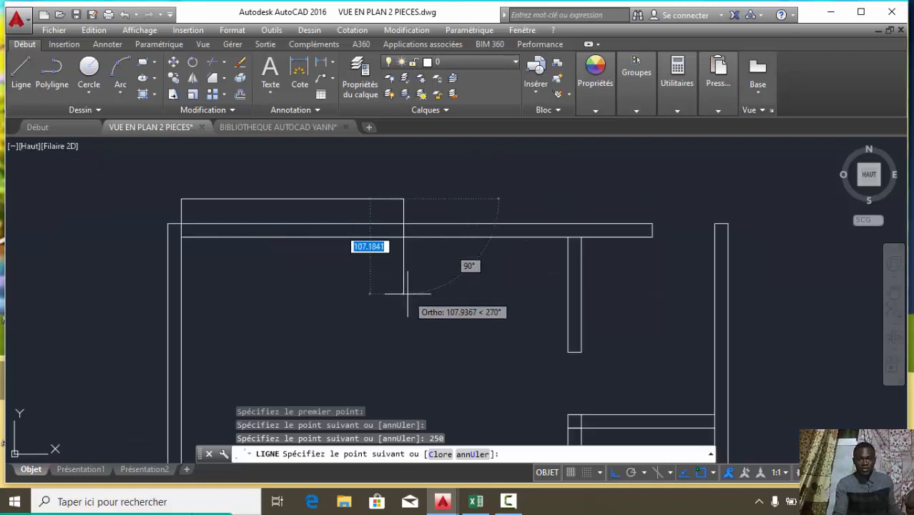
left_click(408, 277)
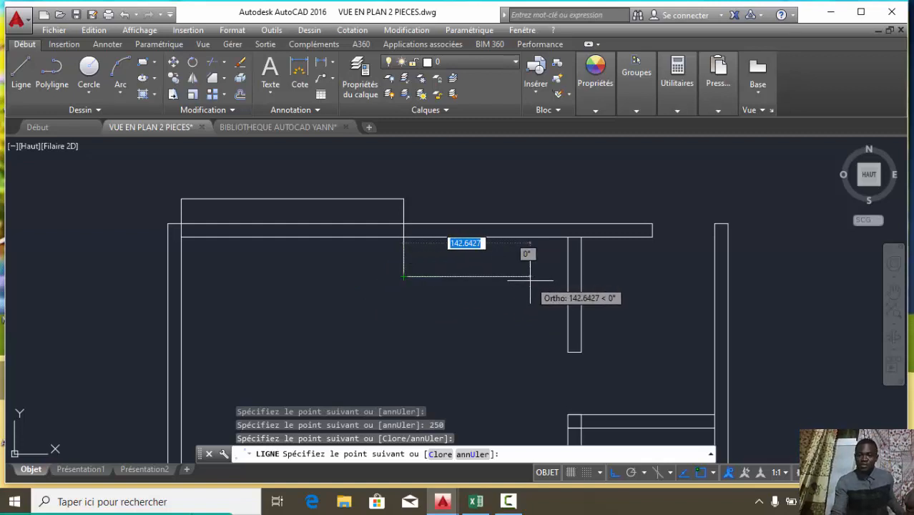
Extend the guide line 120 units to the right, then straight up across the upper wall, and end the line.
type("12")
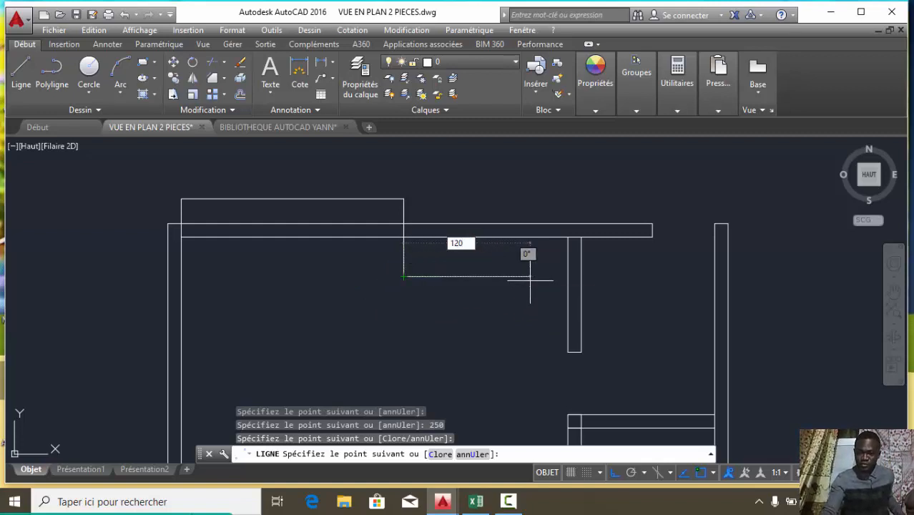
type("0")
key("Return")
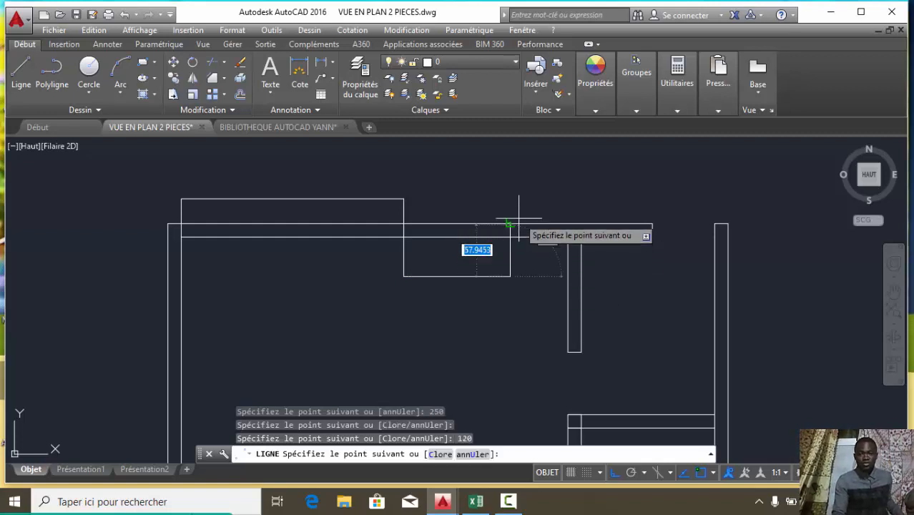
left_click(512, 174)
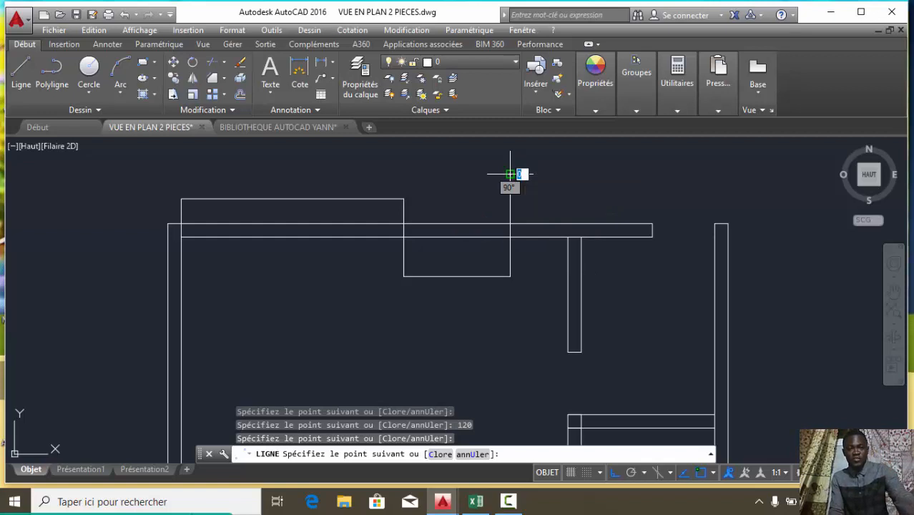
key("Escape")
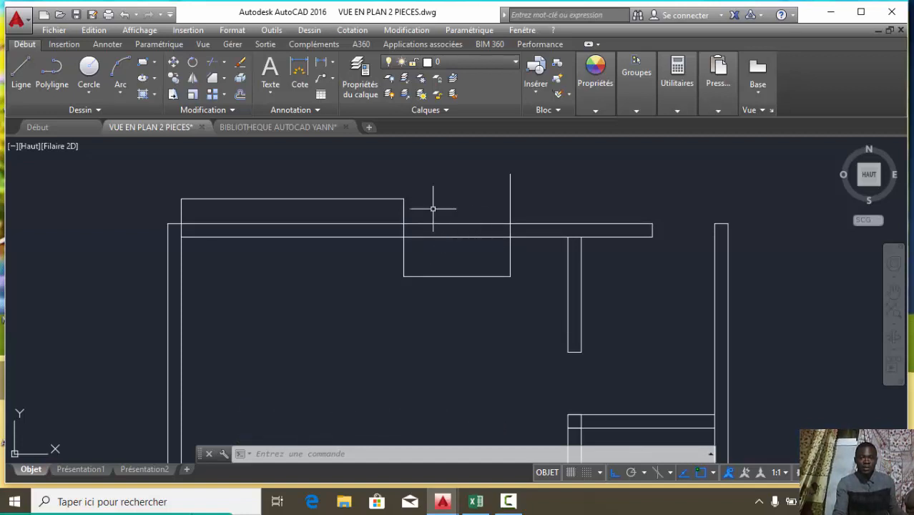
left_click(433, 276)
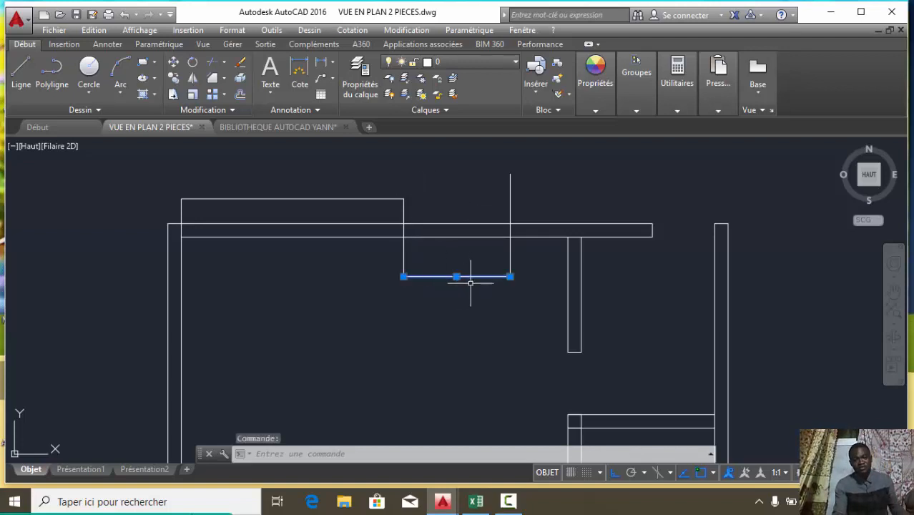
key("Escape")
key("Escape")
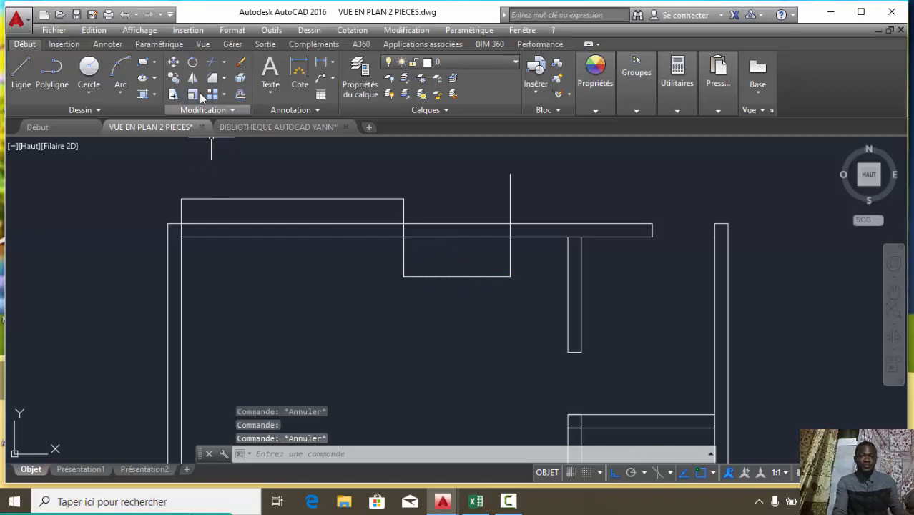
Trim the upper wall lines between the two guides 120 units apart, along with the vertical guide ends projecting beyond the wall.
left_click(212, 67)
key("Return")
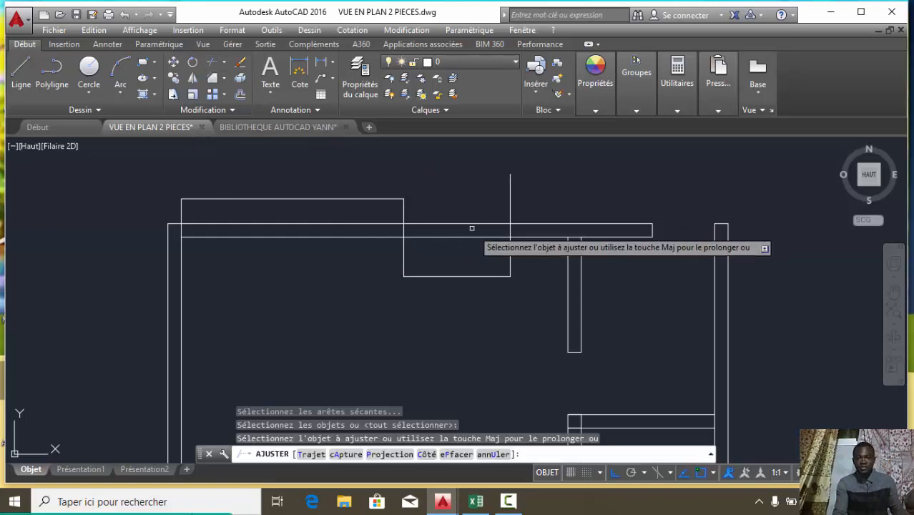
left_click(481, 235)
left_click(469, 213)
left_click(554, 204)
left_click(340, 169)
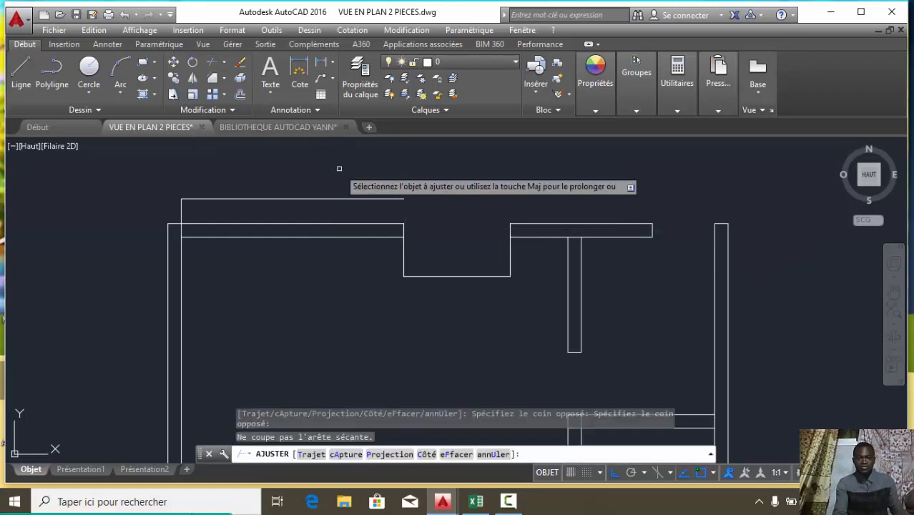
left_click(527, 265)
left_click(369, 268)
left_click(240, 212)
left_click(145, 201)
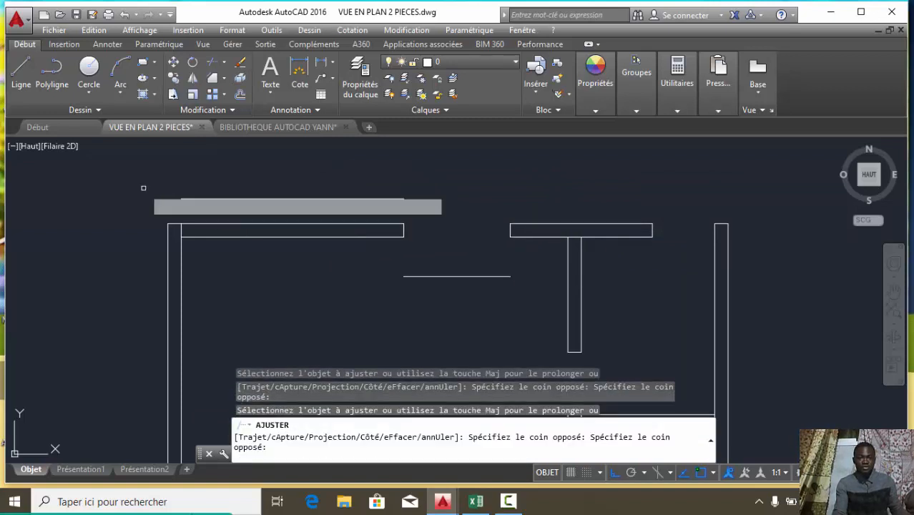
key("Escape")
Erase the two leftover horizontal guide lines above and below the upper wall.
left_click(594, 303)
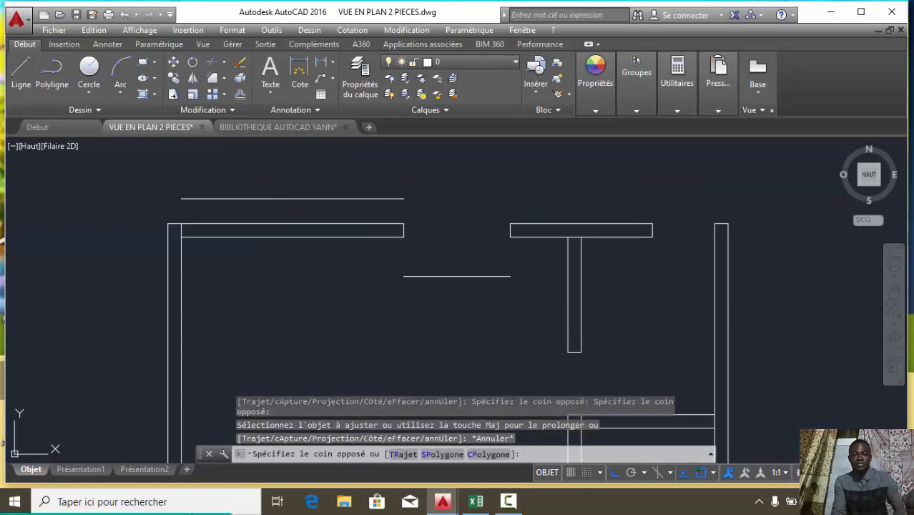
left_click(456, 276)
left_click(390, 213)
left_click(352, 188)
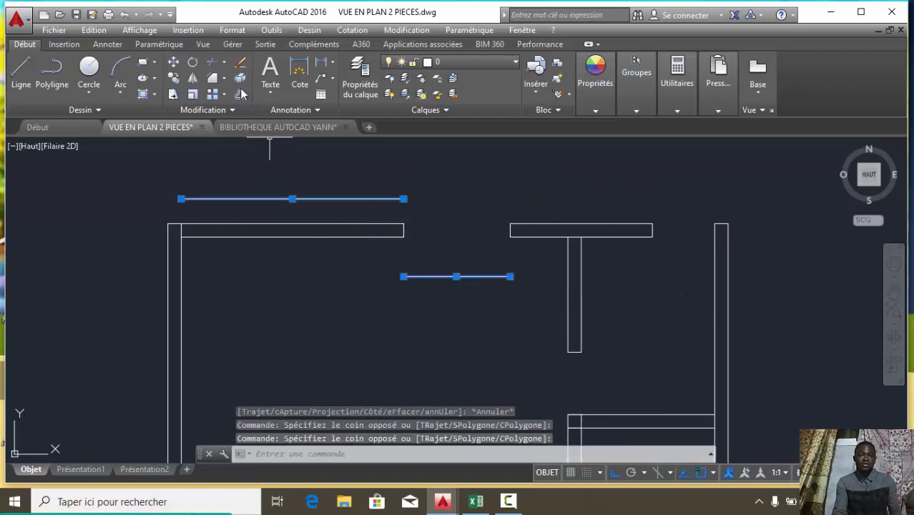
left_click(240, 62)
Draw a vertical guide line downward from the inner lower-right corner of the outer wall to below the lower wall.
scroll(439, 223, "down", 4)
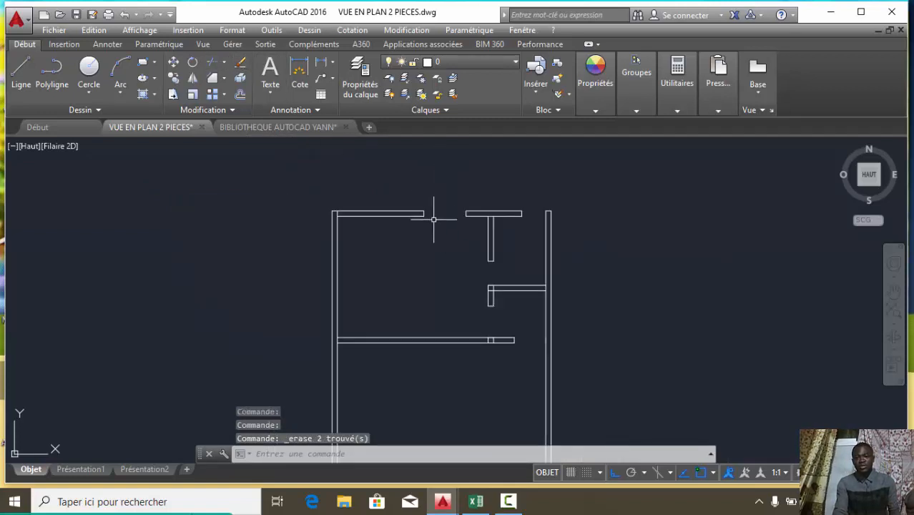
scroll(445, 222, "down", 2)
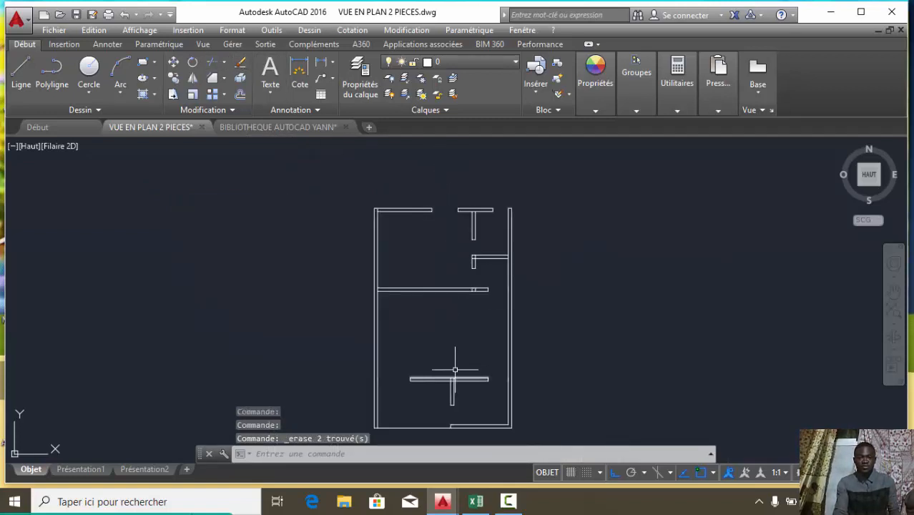
scroll(444, 358, "down", 2)
scroll(481, 383, "up", 2)
scroll(482, 384, "up", 2)
scroll(474, 363, "up", 2)
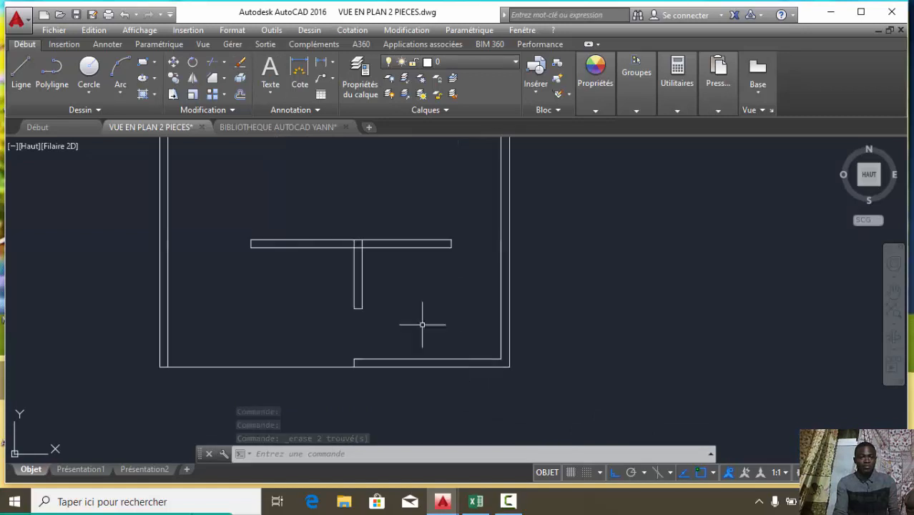
left_click(21, 69)
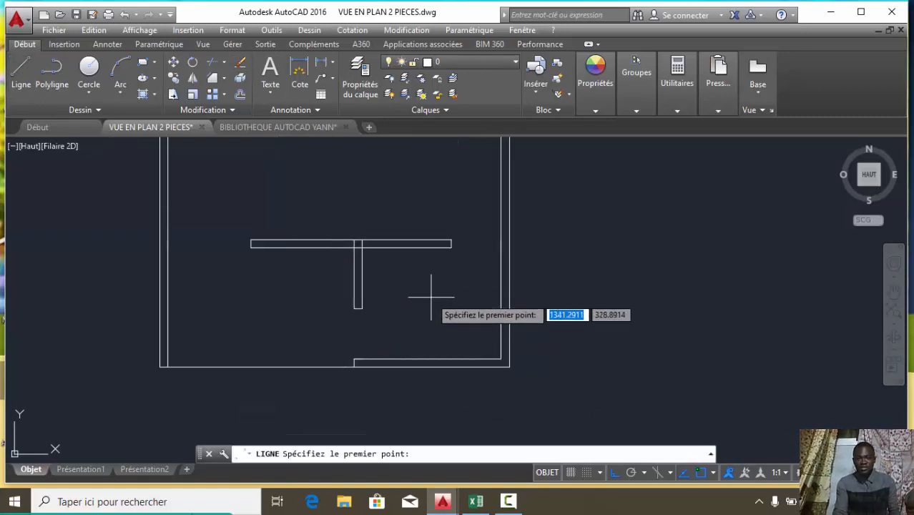
scroll(491, 400, "up", 2)
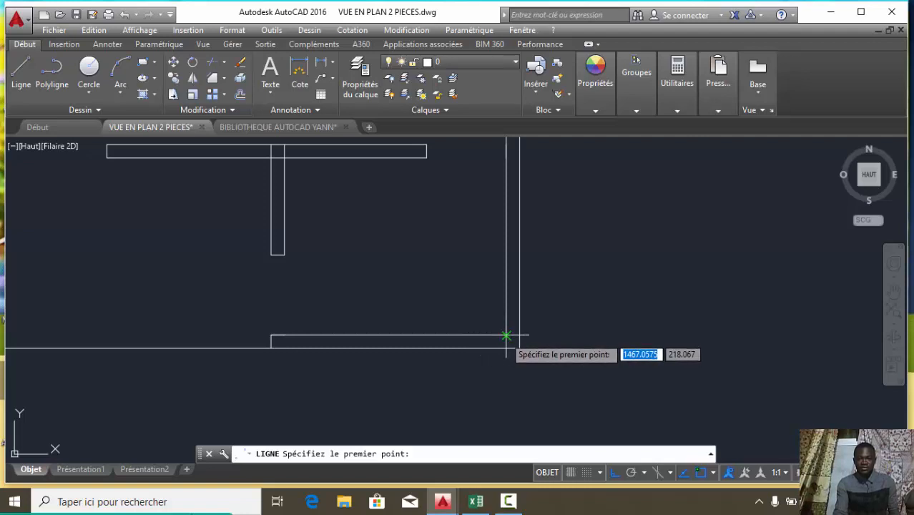
left_click(506, 334)
scroll(511, 371, "up", 1)
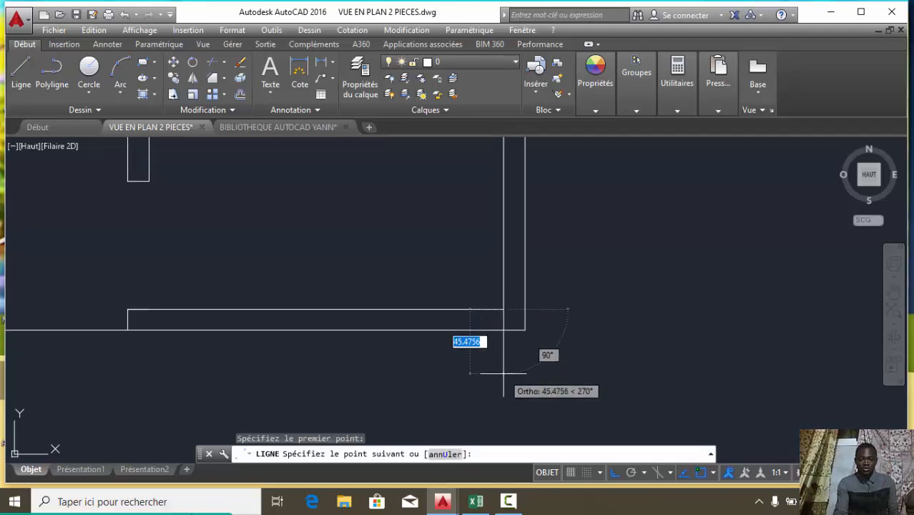
left_click(509, 381)
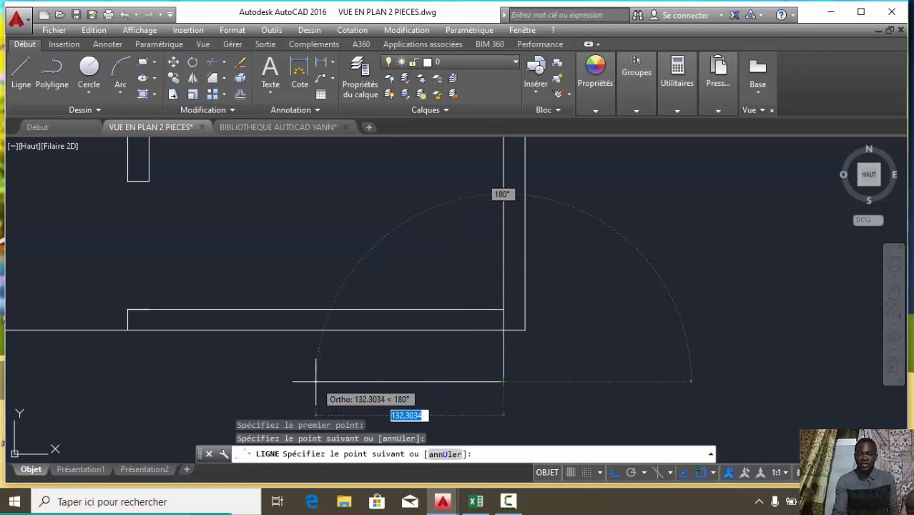
Continue the guide line 120 units to the left, then straight up across the lower wall, and end the line.
type("120")
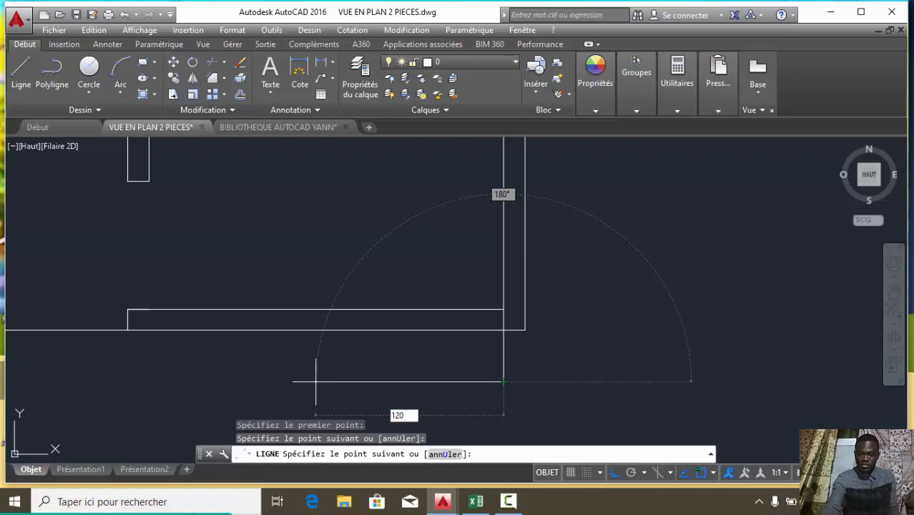
key("Return")
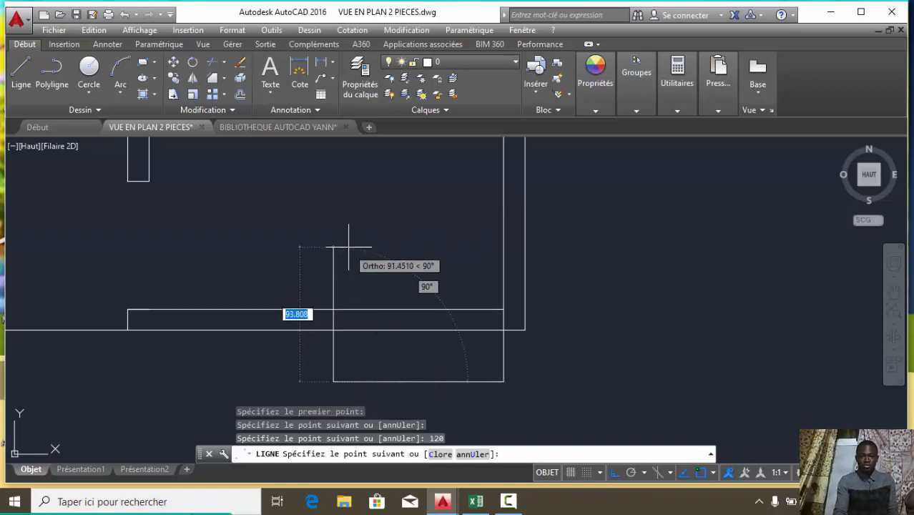
left_click(345, 234)
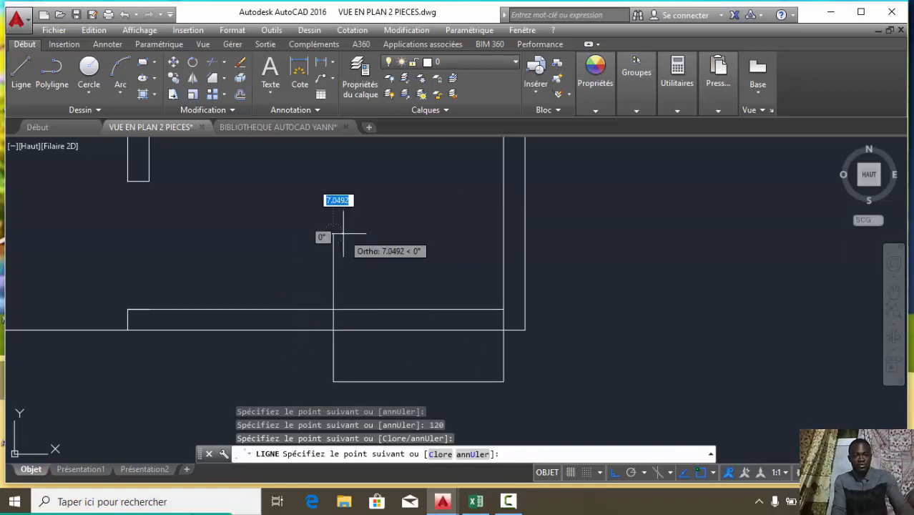
key("Escape")
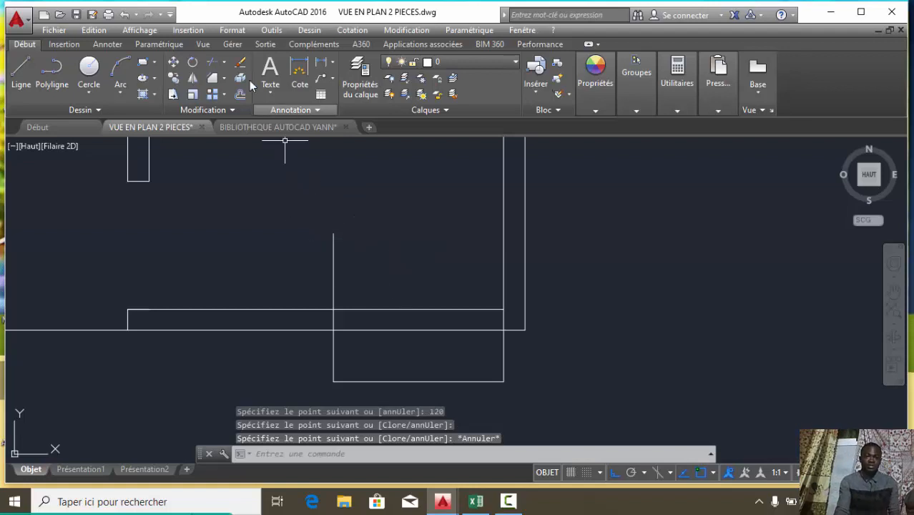
Trim the lower wall lines between the two guides 120 units apart, along with the vertical guide ends projecting beyond the wall.
left_click(213, 63)
key("Return")
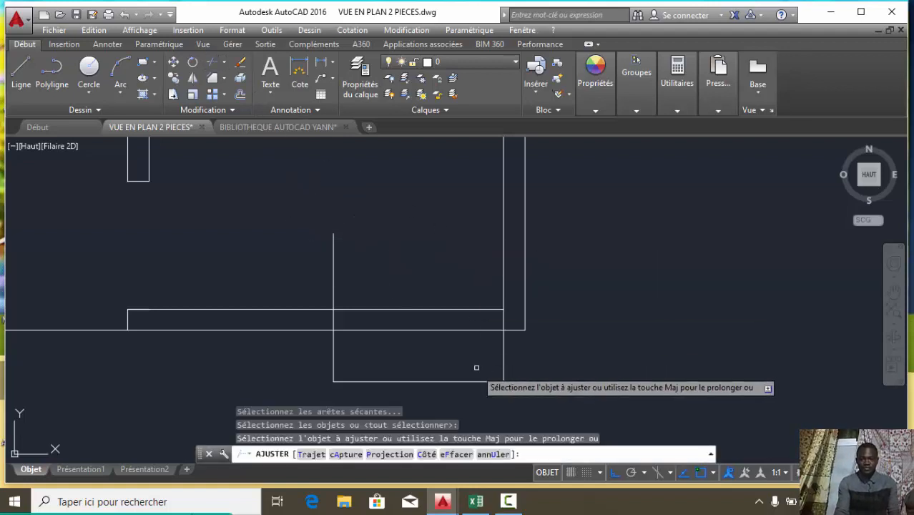
left_click(476, 368)
left_click(433, 277)
left_click(554, 375)
left_click(332, 333)
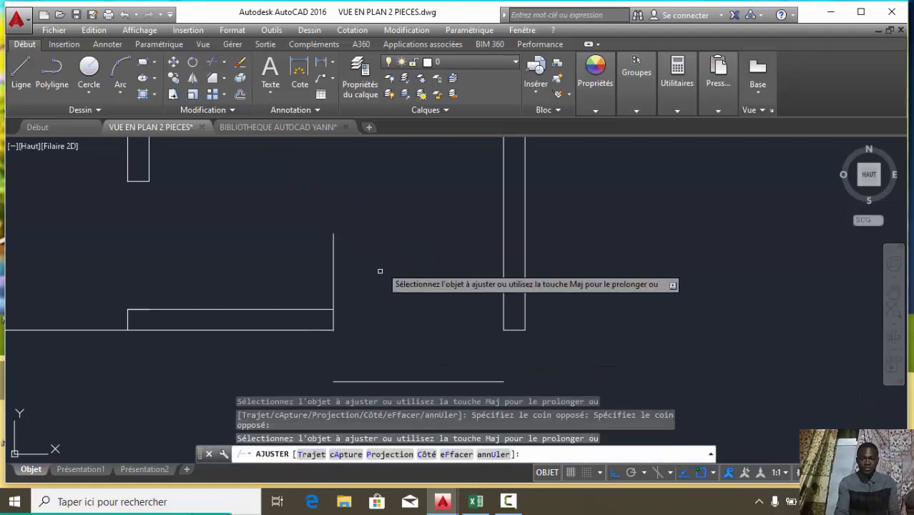
scroll(310, 249, "down", 3)
key("Escape")
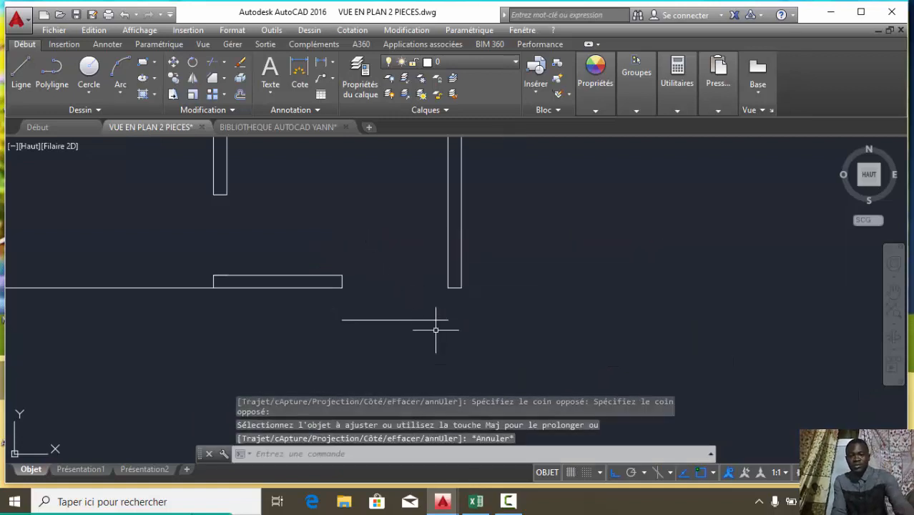
Erase the leftover horizontal guide line below the lower wall opening.
left_click(431, 332)
left_click(413, 310)
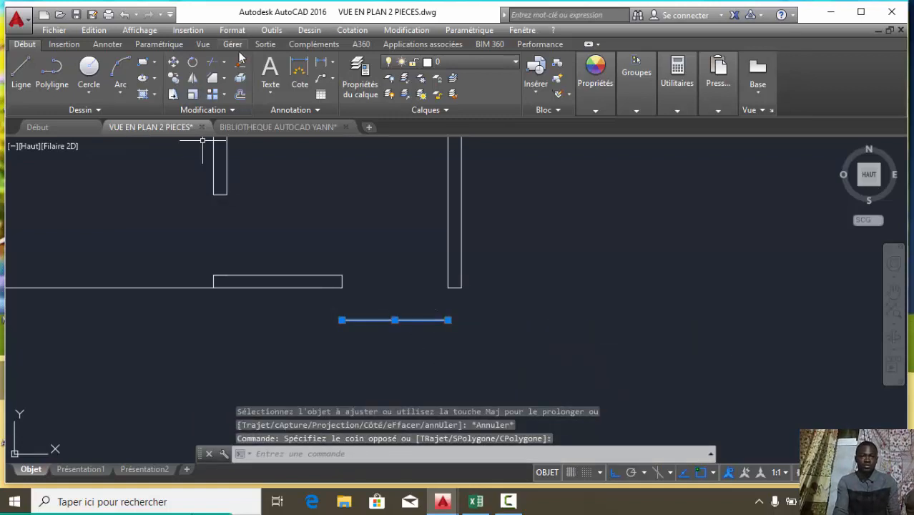
key("Delete")
Draw a guide line down across the lower interior partition along the left edge of the perpendicular wall, then 120 units to the left.
scroll(458, 341, "down", 5)
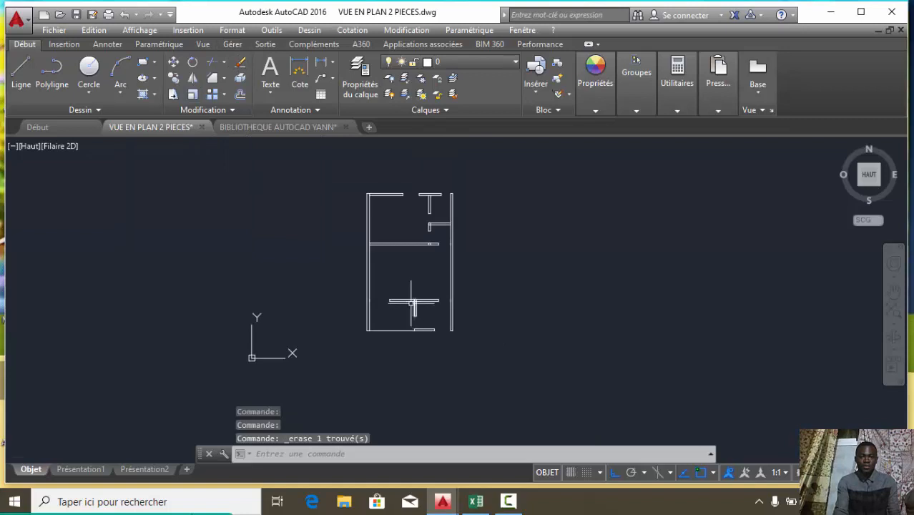
scroll(413, 305, "up", 4)
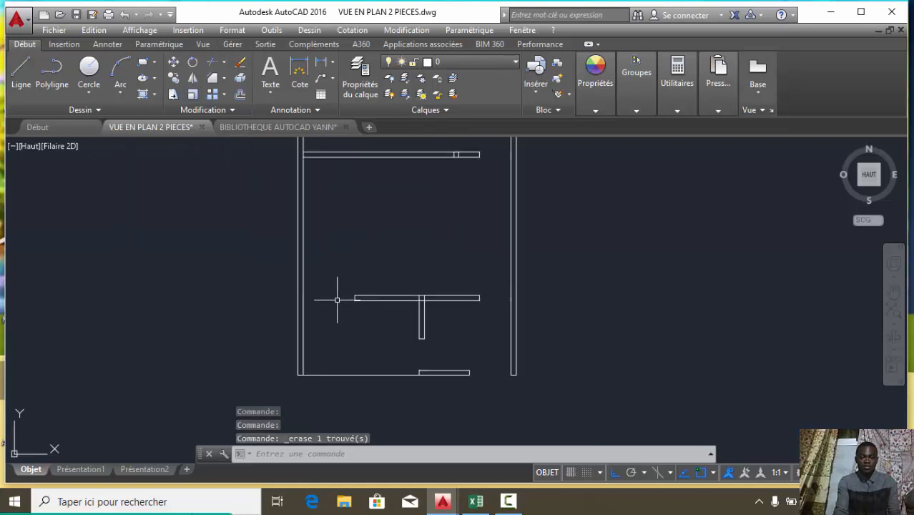
scroll(386, 299, "up", 2)
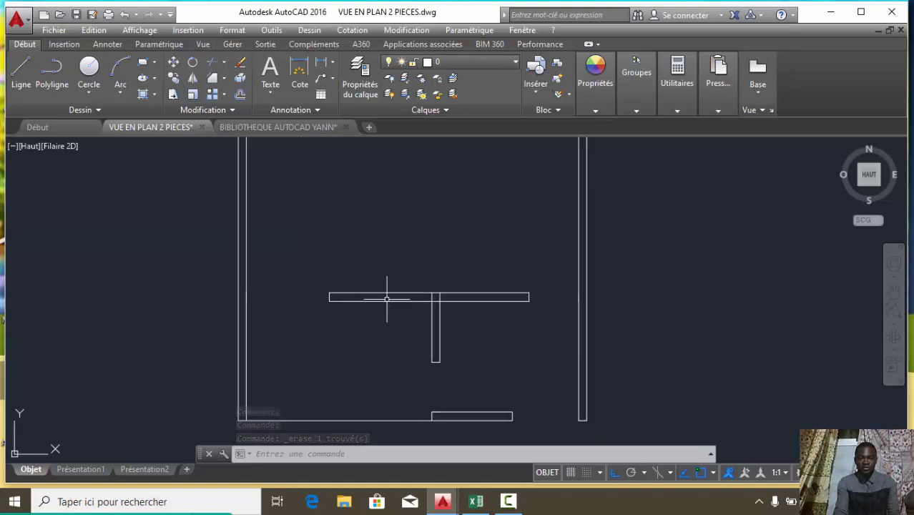
scroll(386, 299, "down", 1)
scroll(398, 306, "up", 1)
scroll(408, 295, "down", 2)
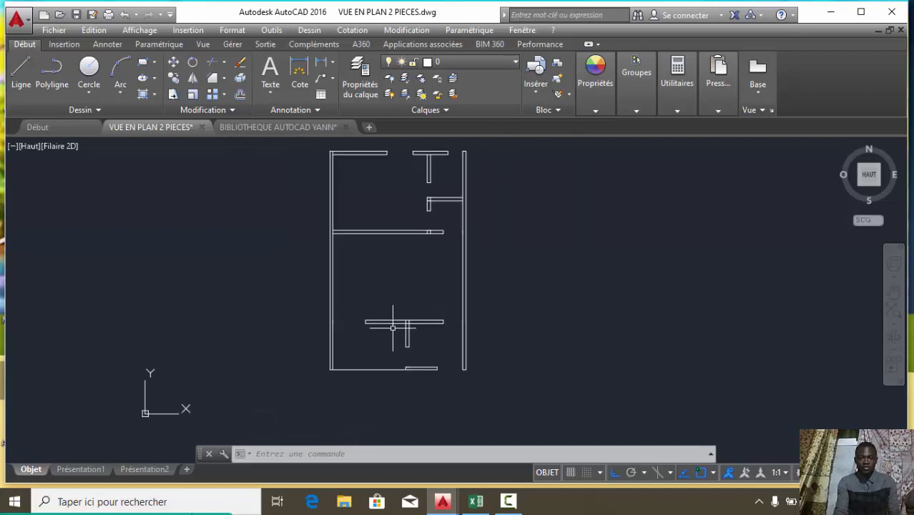
scroll(393, 327, "up", 4)
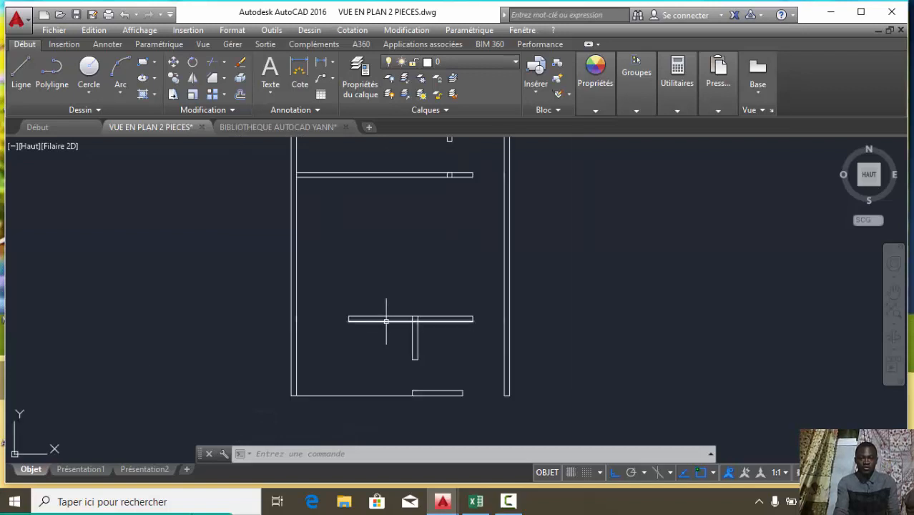
left_click(21, 75)
scroll(415, 325, "up", 4)
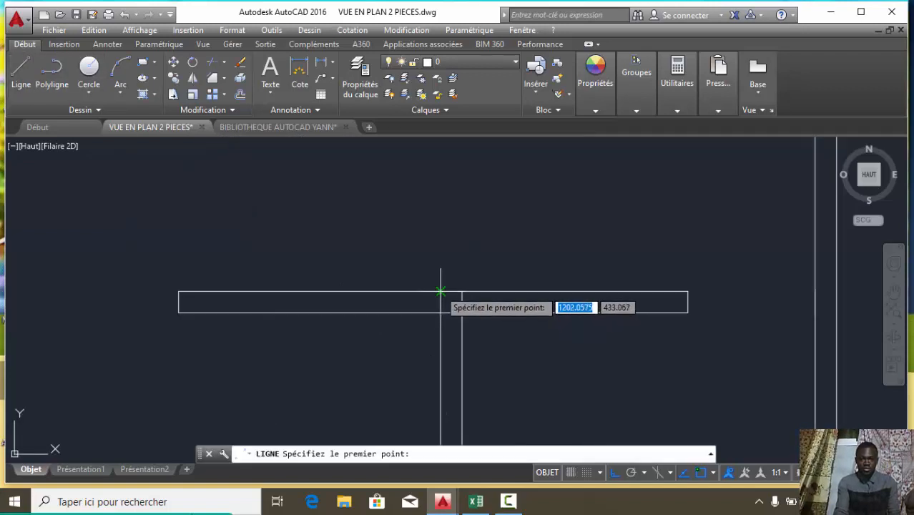
left_click(440, 292)
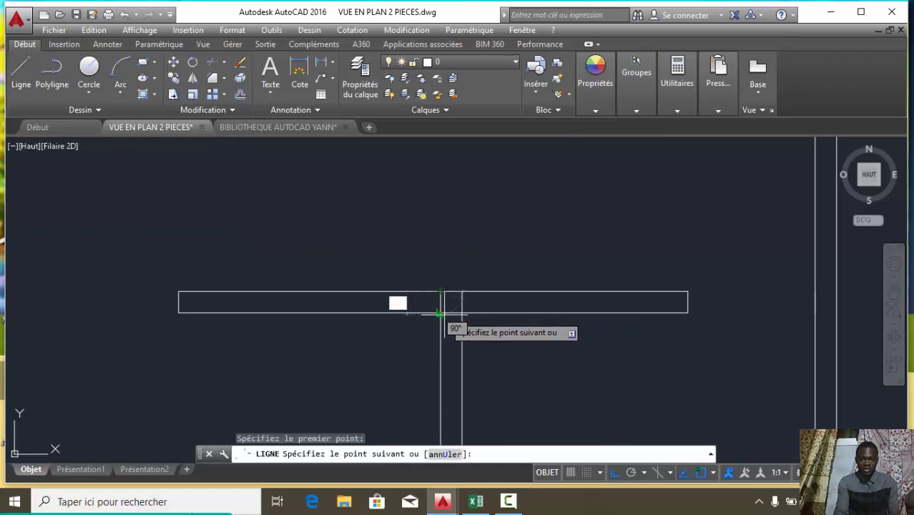
left_click(441, 313)
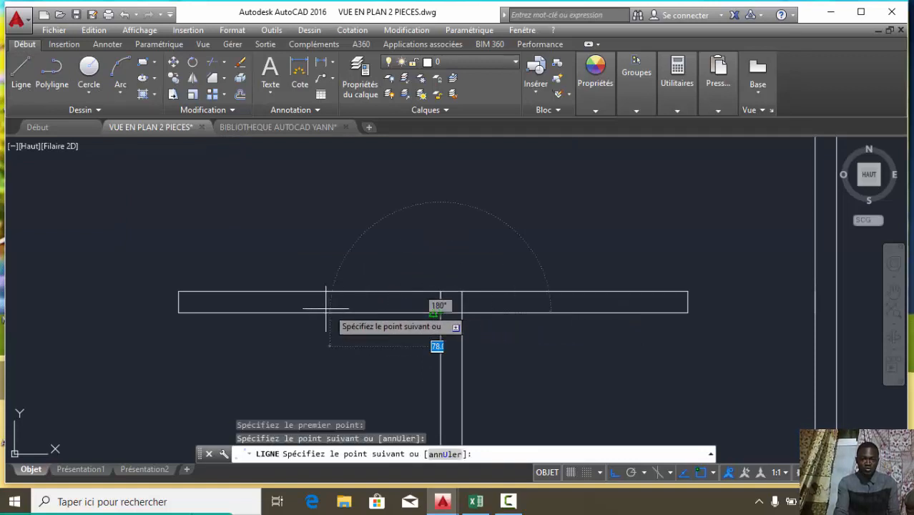
type("120")
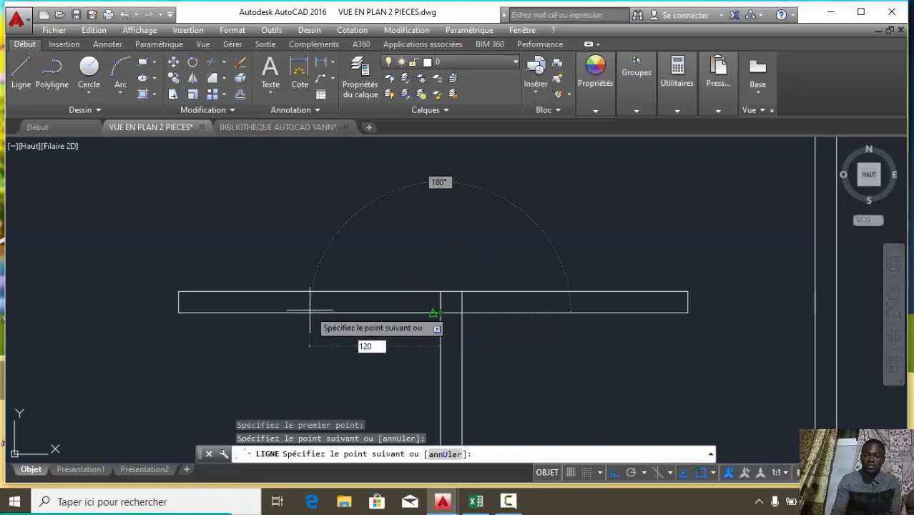
key("Return")
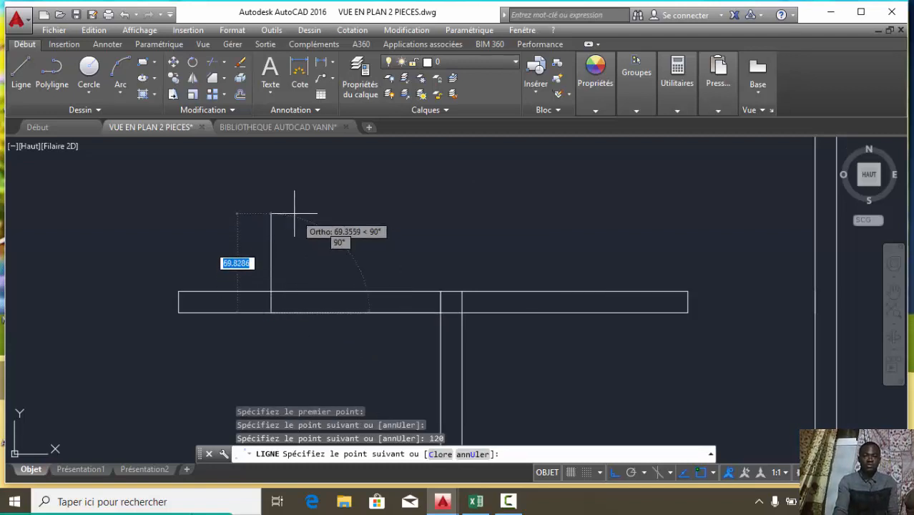
Continue the guide line straight up across the partition to about 80 units and end the line.
scroll(300, 286, "down", 2)
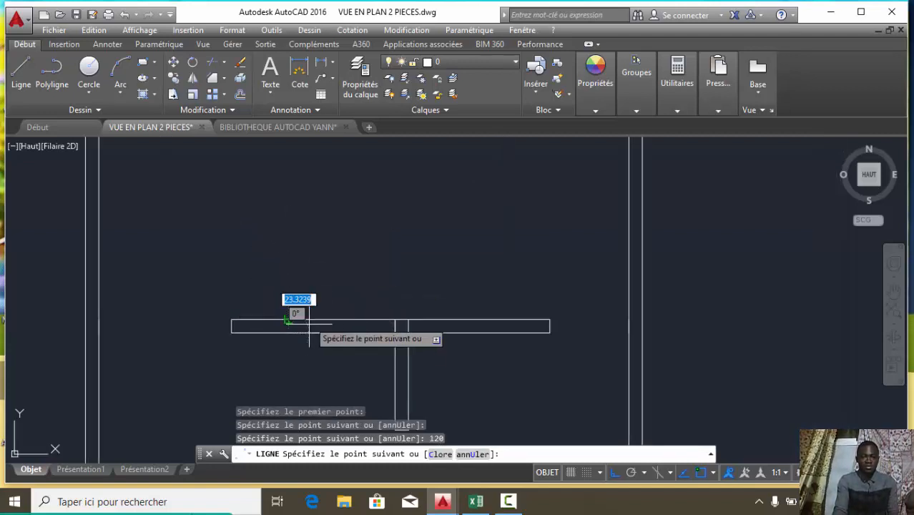
scroll(307, 325, "up", 2)
scroll(304, 215, "down", 2)
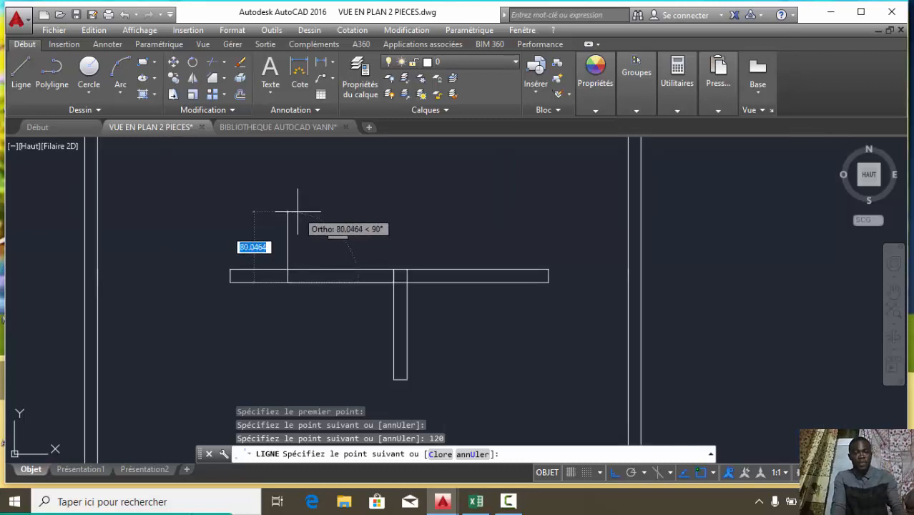
left_click(294, 212)
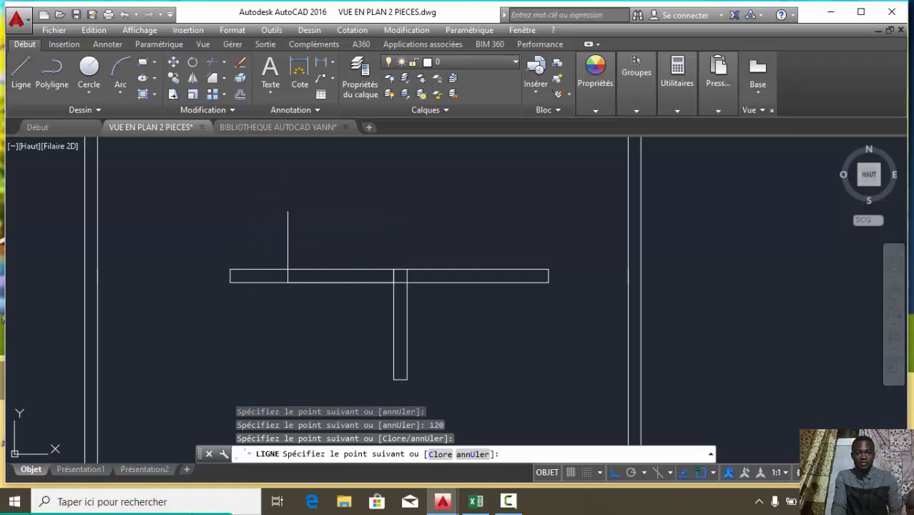
key("Escape")
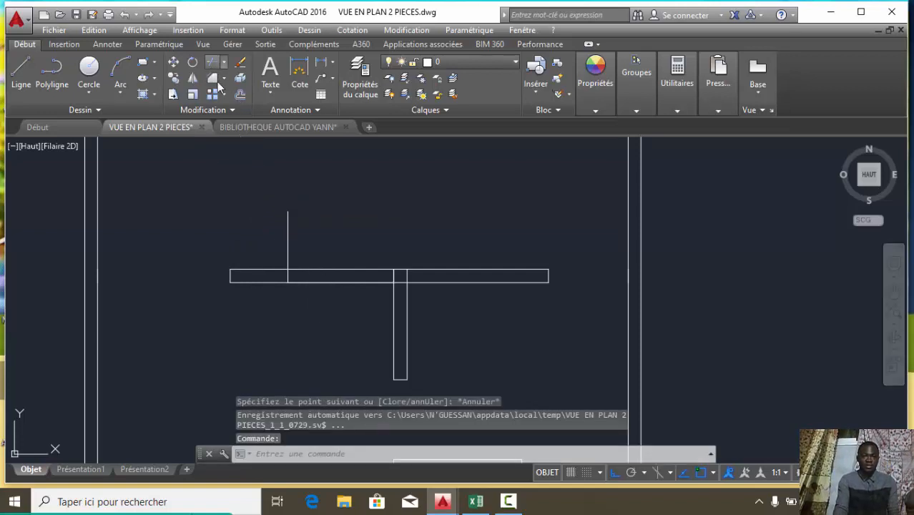
Trim the partition lines between the guide and the perpendicular wall, along with the guide end projecting above the partition.
left_click(212, 63)
key("Return")
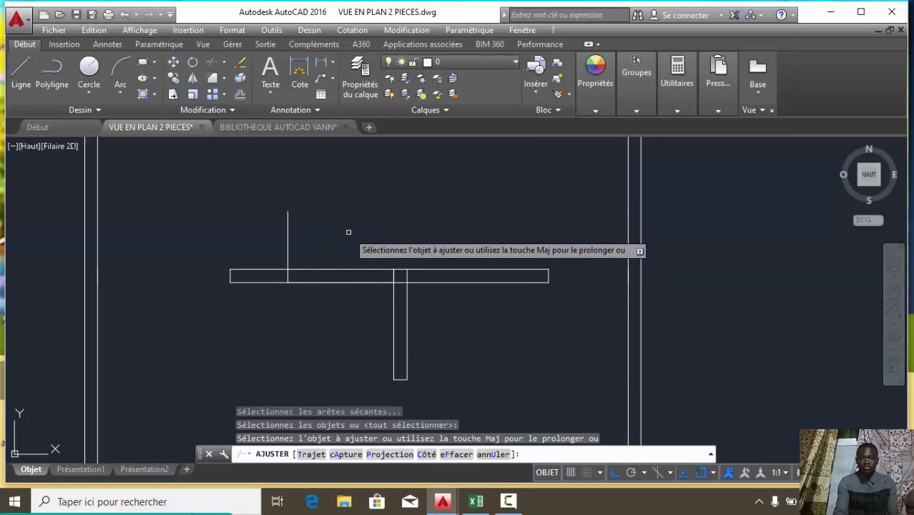
left_click(352, 309)
left_click(340, 234)
left_click(318, 253)
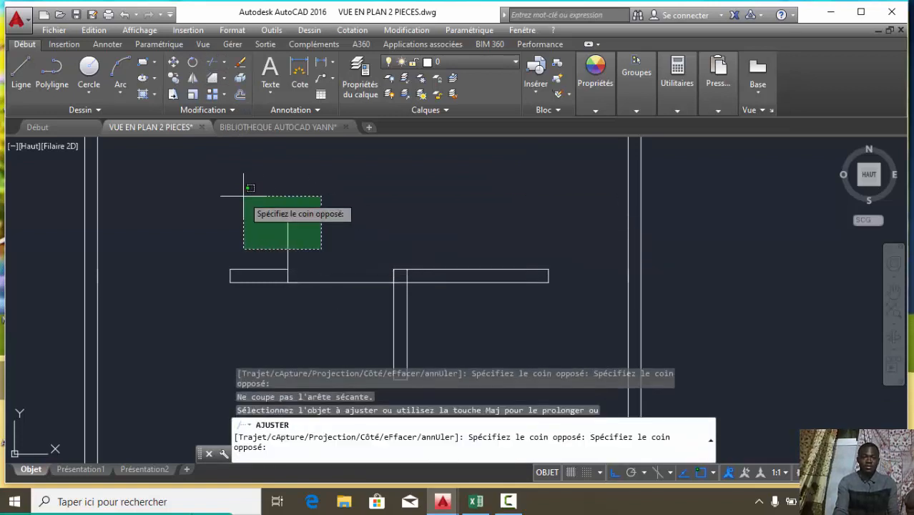
left_click(247, 194)
left_click(336, 281)
key("Escape")
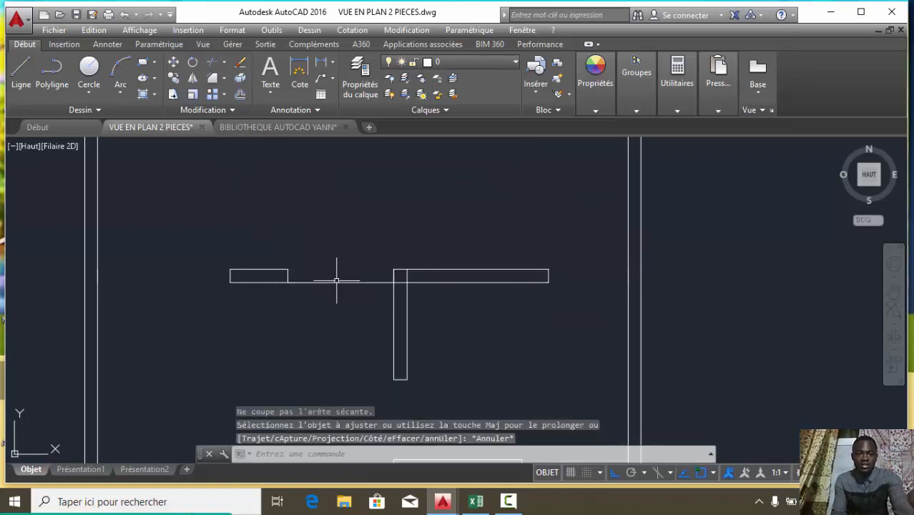
Erase the leftover horizontal guide line spanning the partition opening.
left_click(336, 282)
key("Delete")
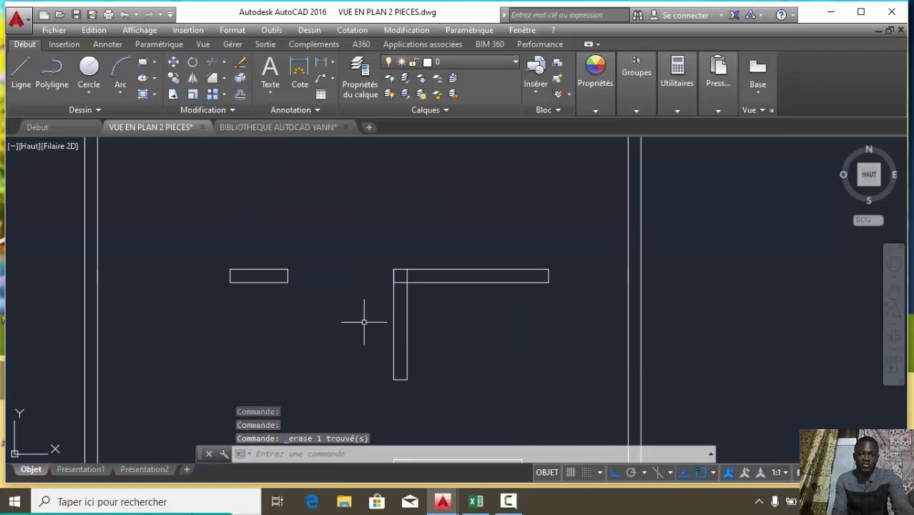
scroll(368, 329, "down", 3)
scroll(364, 325, "up", 2)
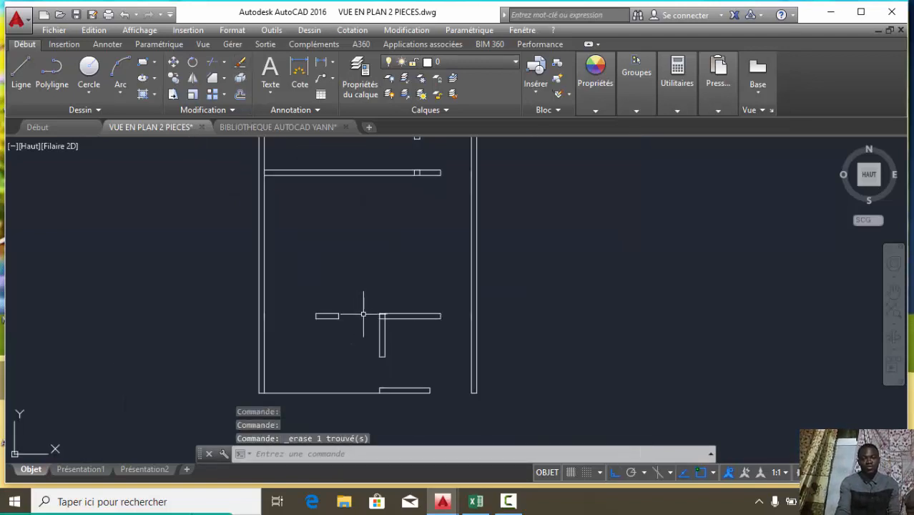
scroll(361, 323, "down", 3)
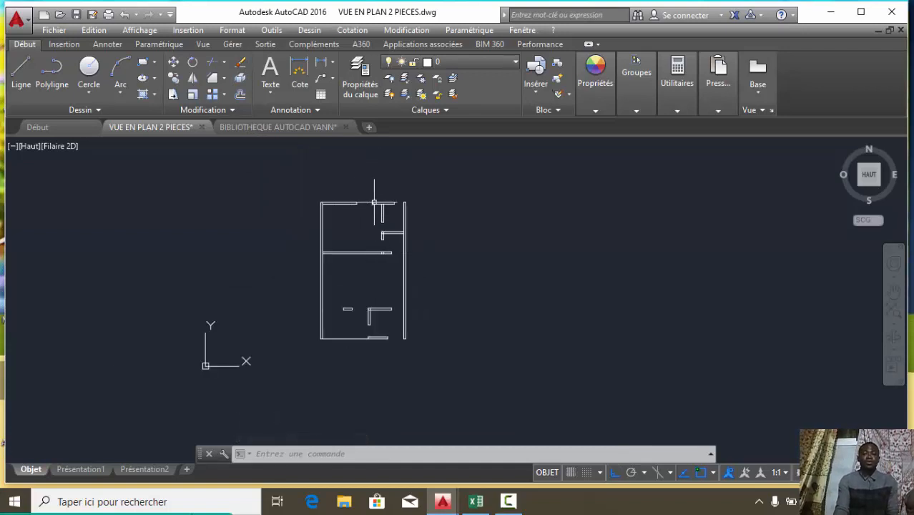
scroll(399, 205, "up", 2)
scroll(354, 201, "down", 2)
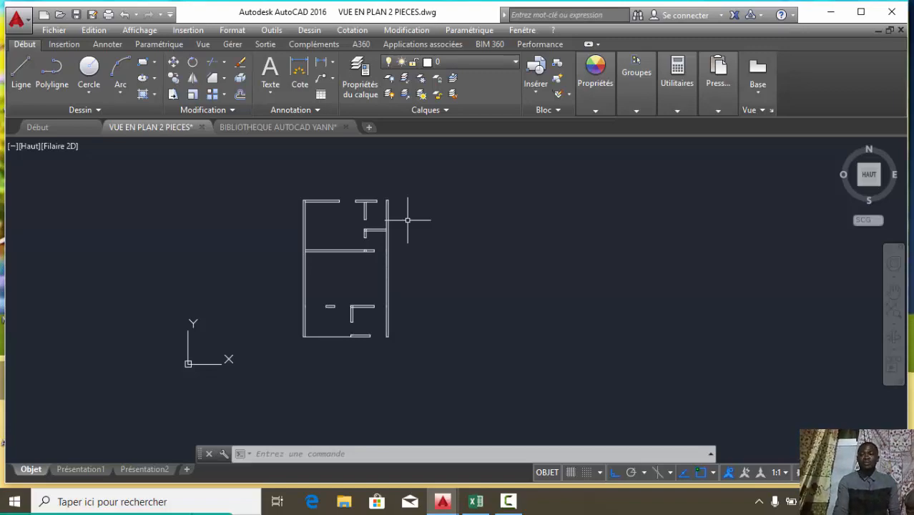
Open the BIBLIOTHEQUE AUTOCAD block library drawing from the desktop and look over its block collections.
left_click(831, 11)
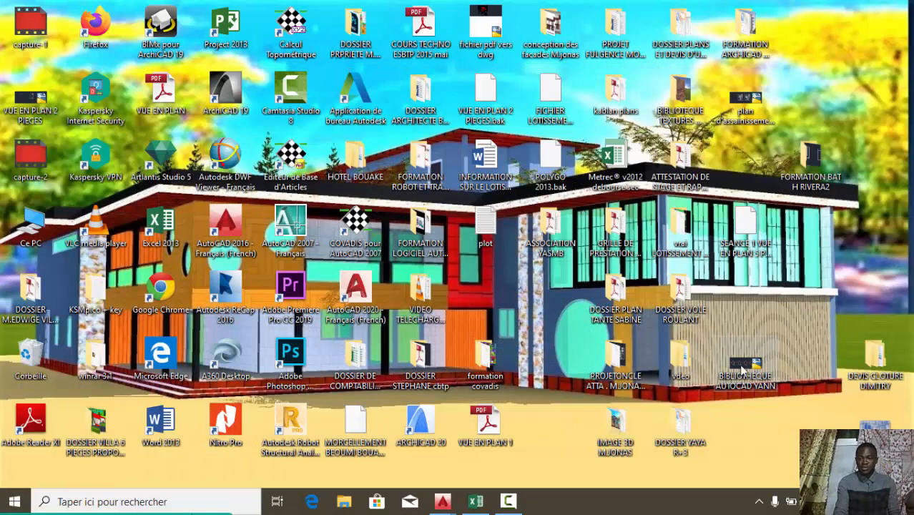
double_click(745, 366)
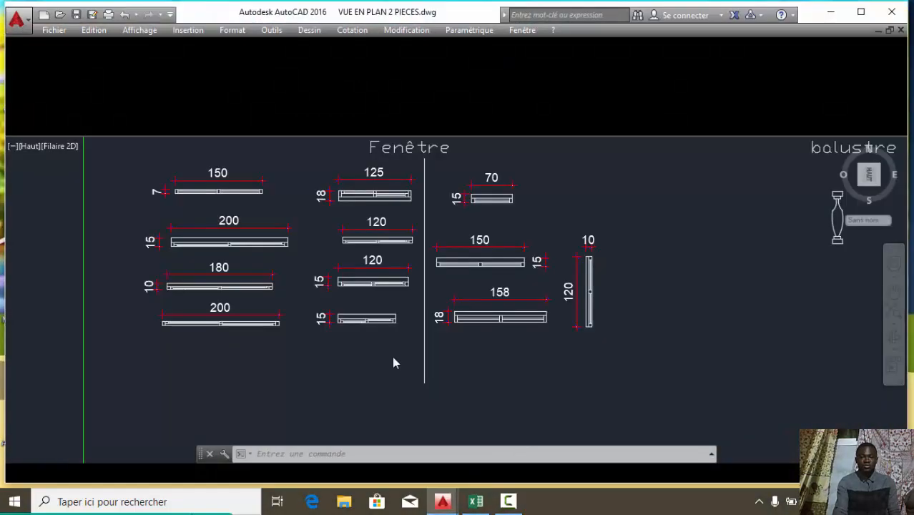
scroll(431, 188, "down", 11)
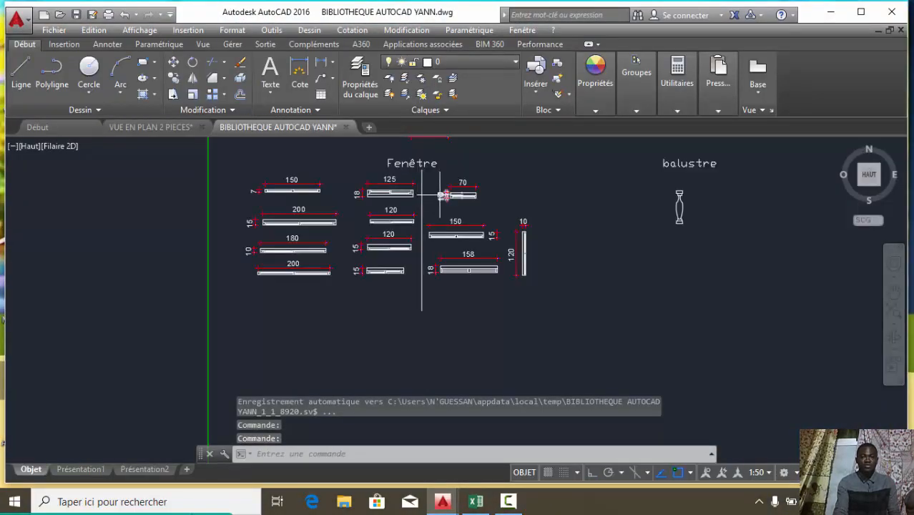
scroll(378, 256, "down", 4)
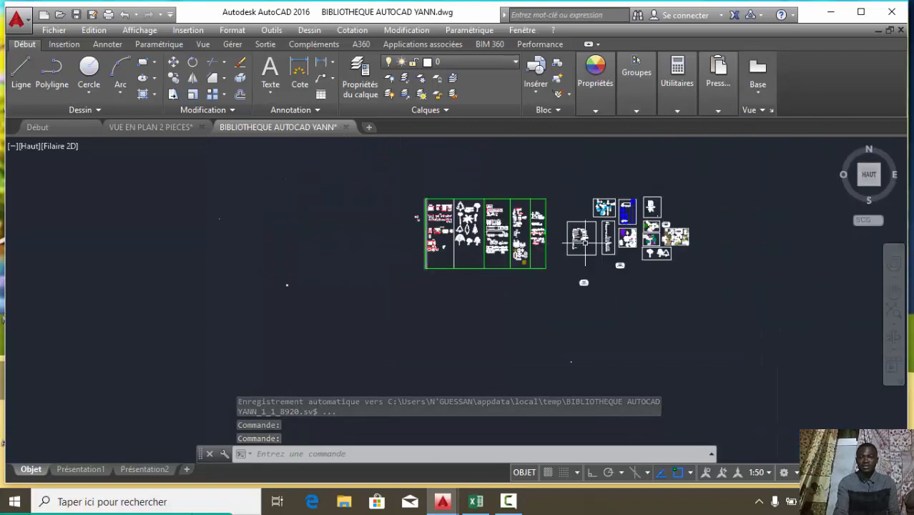
scroll(323, 186, "up", 4)
scroll(354, 283, "up", 2)
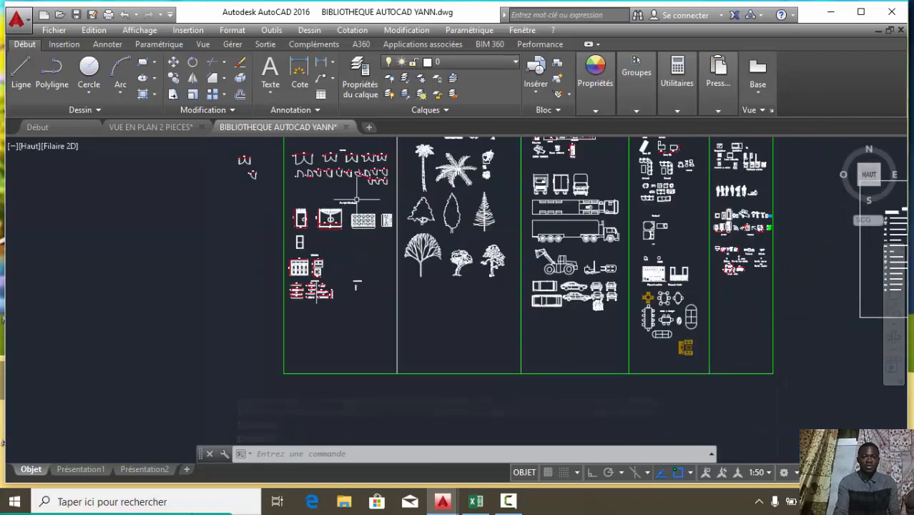
Compare the VUE EN PLAN 2 PIECES floor plan with the block library drawing, ending in the library.
left_click(159, 128)
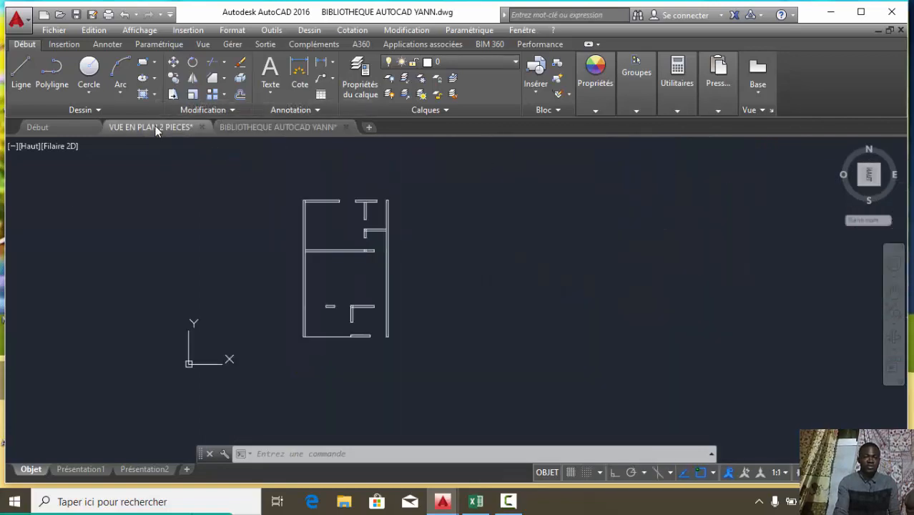
left_click(265, 128)
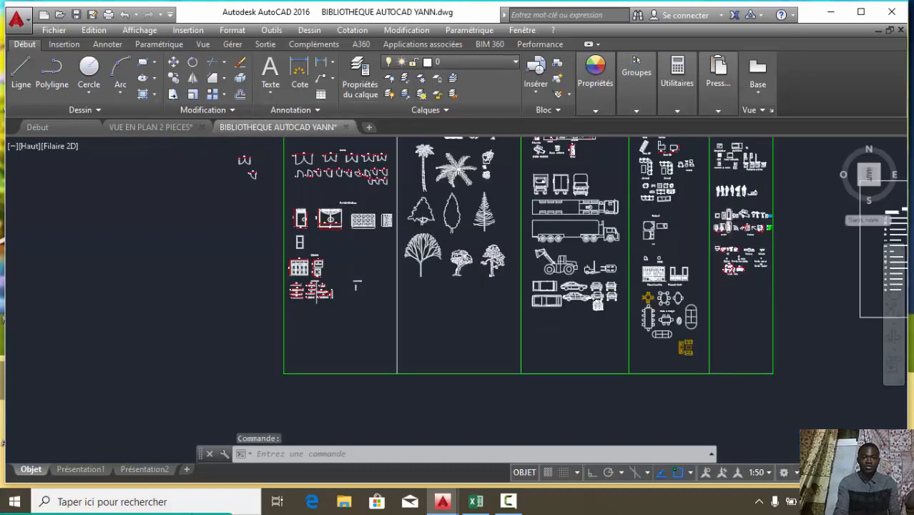
scroll(421, 259, "down", 4)
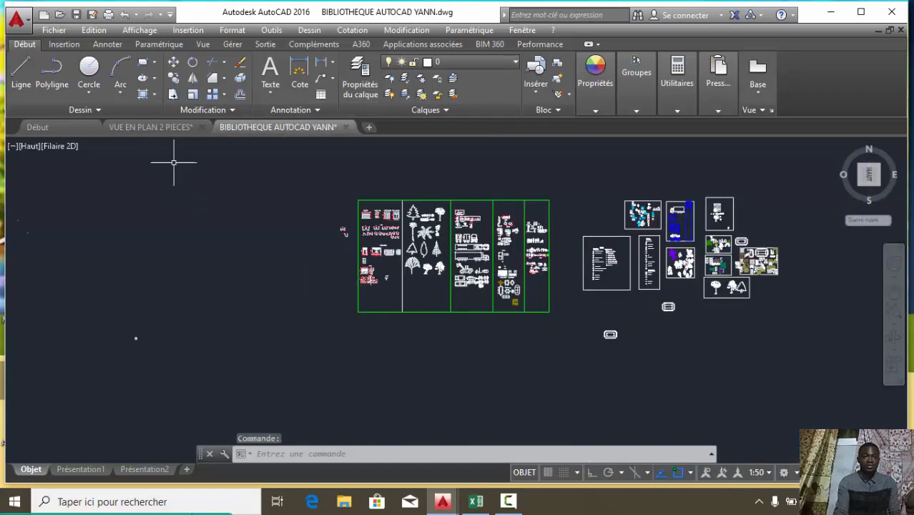
left_click(159, 127)
scroll(315, 315, "down", 2)
scroll(332, 298, "up", 2)
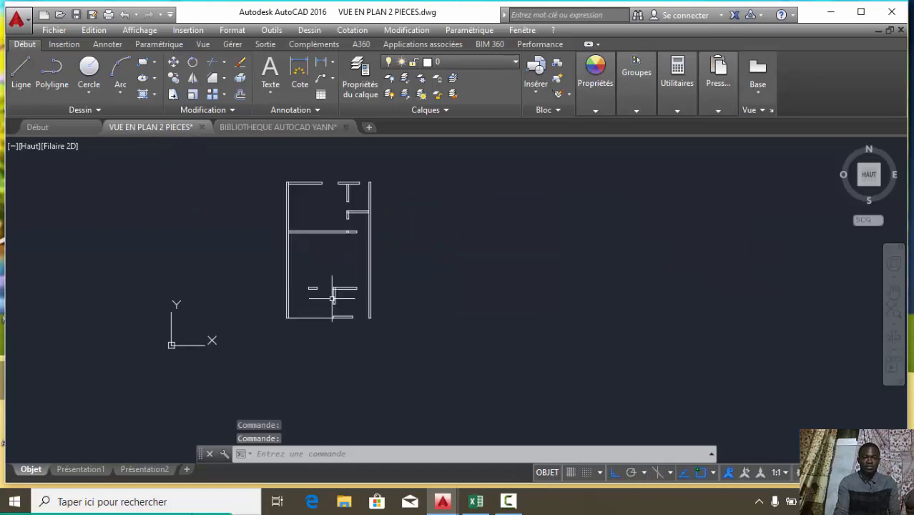
left_click(278, 128)
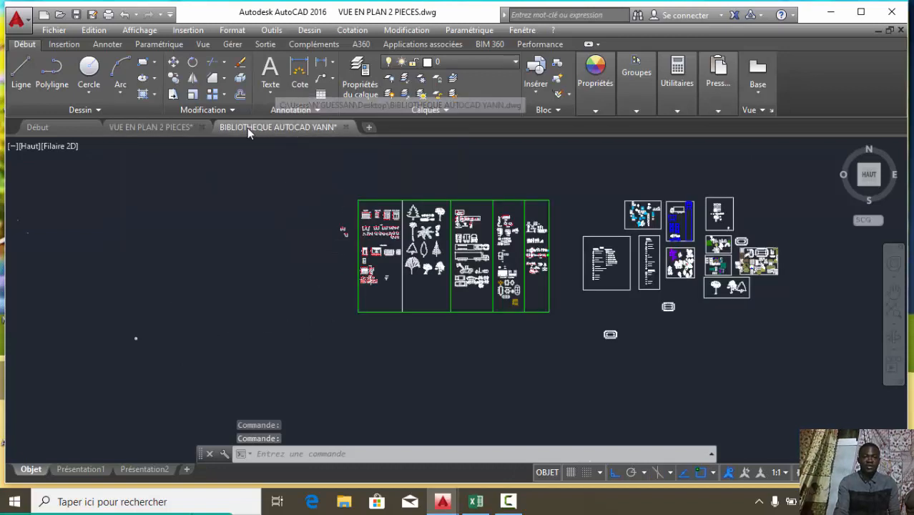
Glance at the floor plan, return to the block library drawing and examine the dimensioned door blocks in its Porte group.
left_click(191, 127)
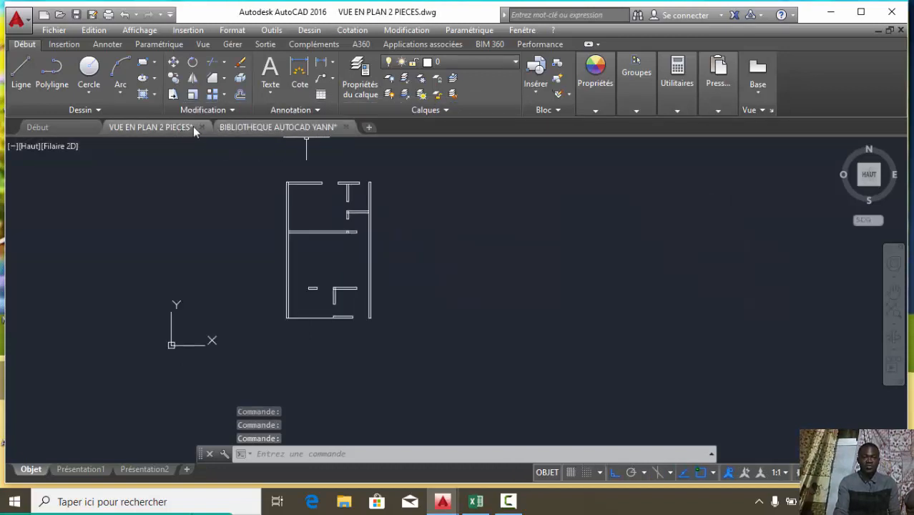
left_click(278, 127)
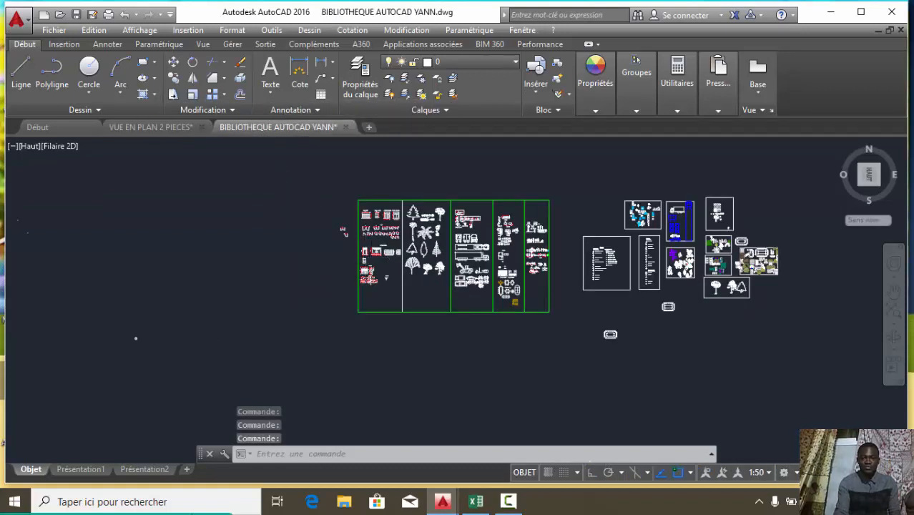
scroll(386, 247, "up", 5)
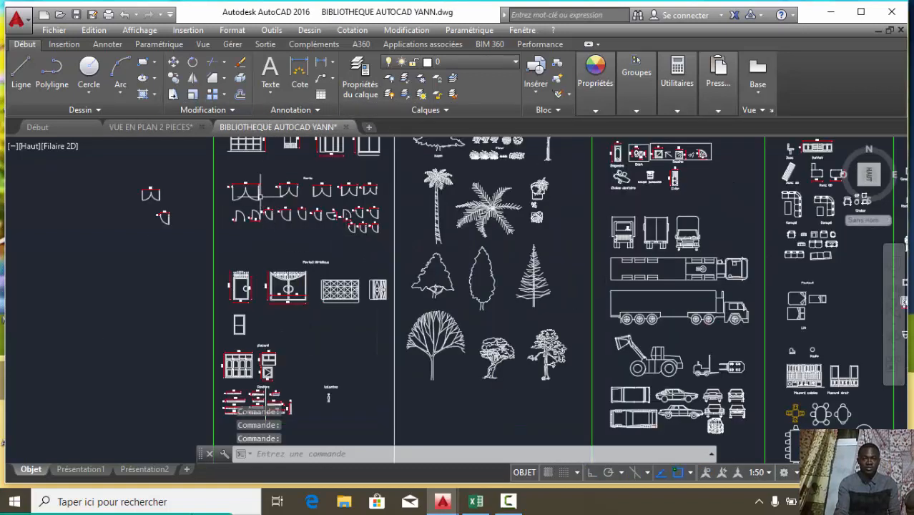
scroll(211, 227, "up", 5)
scroll(455, 263, "down", 8)
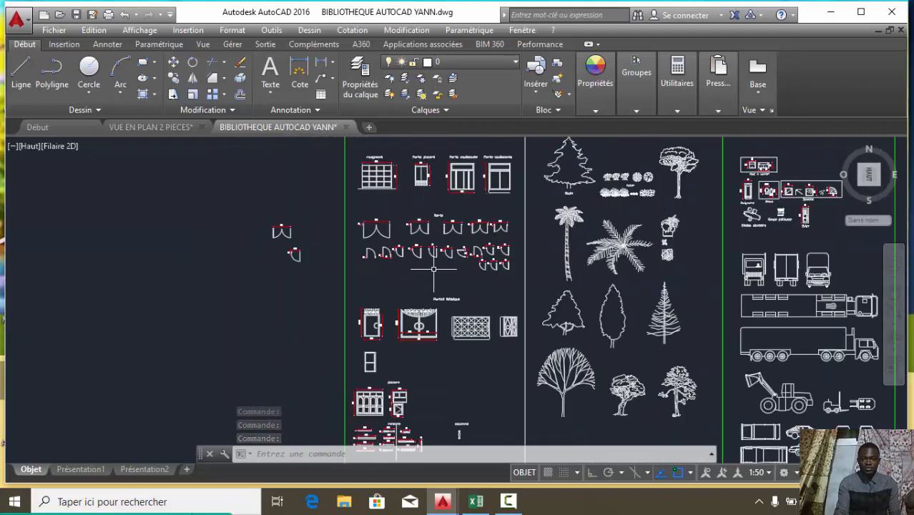
scroll(439, 247, "up", 6)
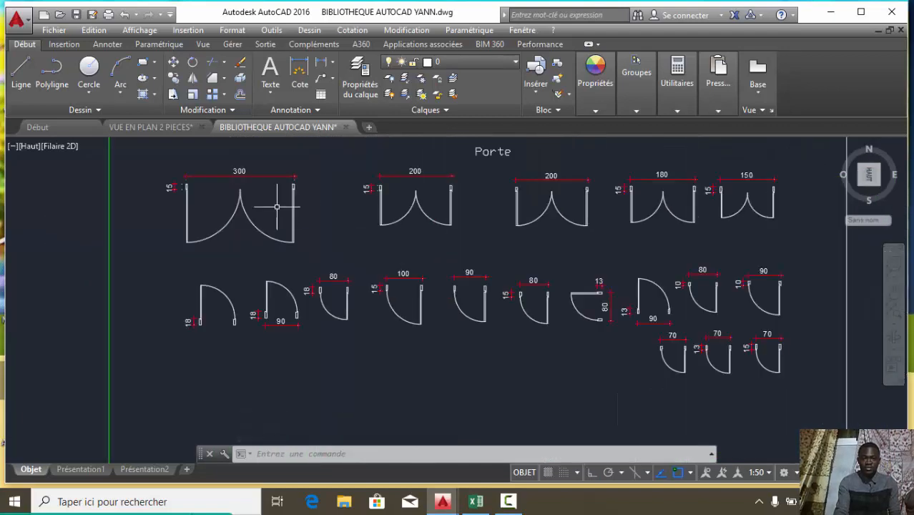
scroll(277, 207, "down", 3)
scroll(301, 201, "up", 5)
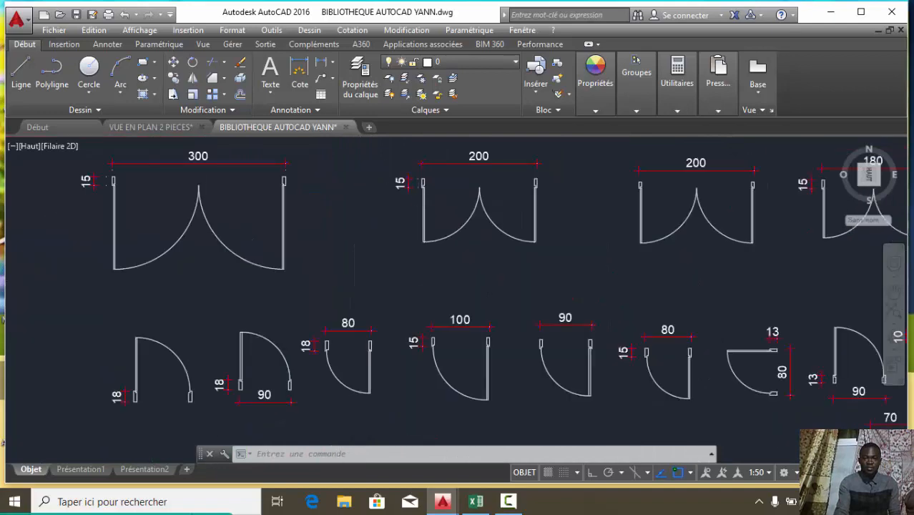
scroll(352, 205, "down", 3)
scroll(352, 205, "up", 3)
scroll(347, 204, "down", 4)
scroll(343, 205, "up", 6)
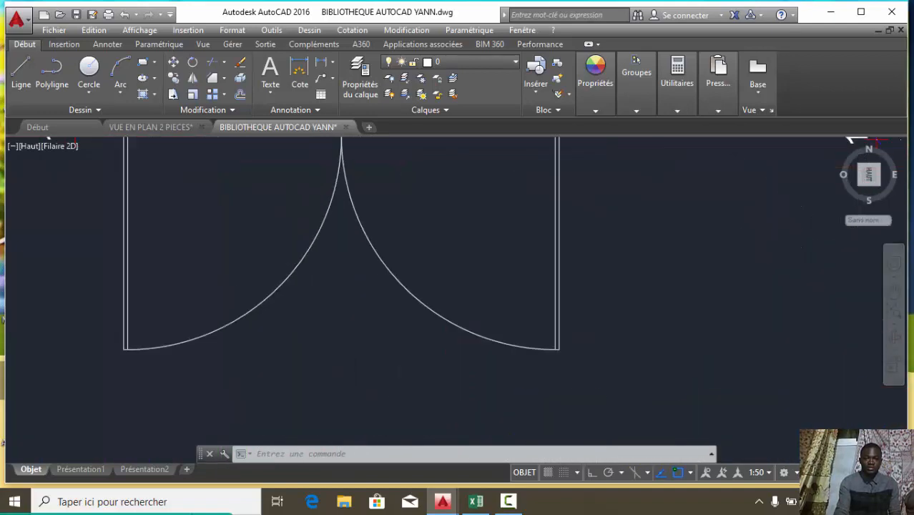
scroll(280, 210, "down", 6)
scroll(332, 254, "up", 3)
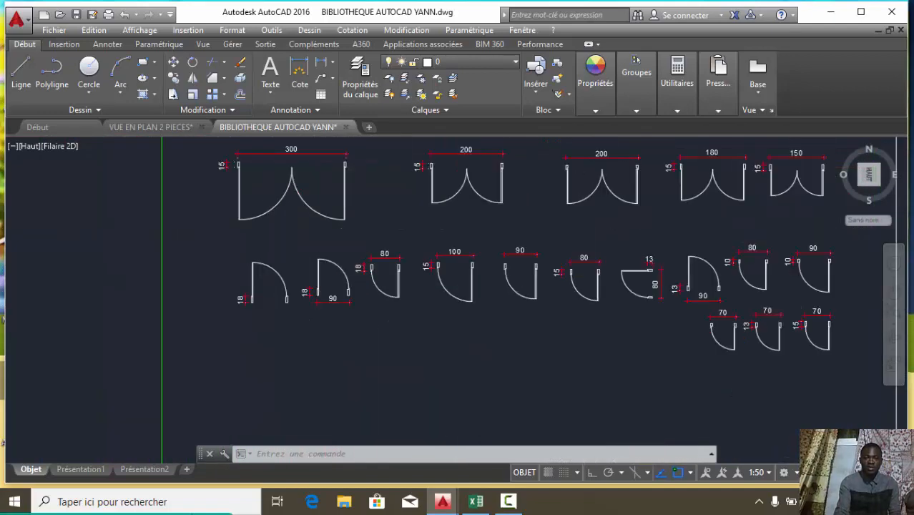
scroll(344, 250, "up", 1)
scroll(344, 249, "down", 4)
scroll(343, 251, "down", 5)
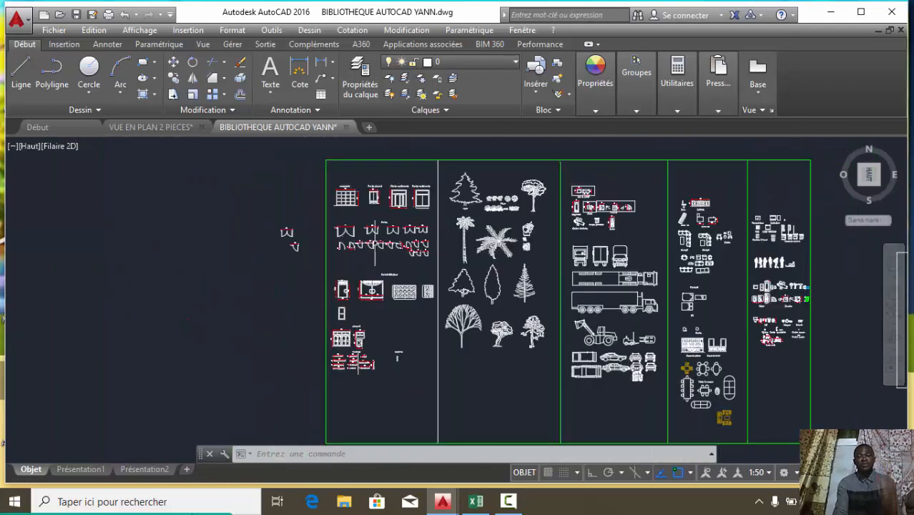
scroll(372, 250, "up", 3)
scroll(383, 251, "down", 3)
scroll(386, 254, "down", 4)
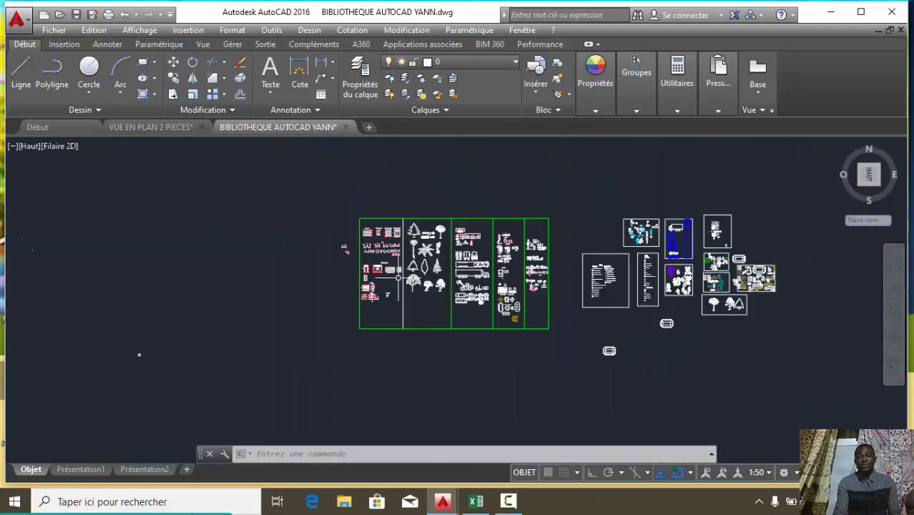
scroll(412, 279, "up", 6)
scroll(393, 293, "down", 2)
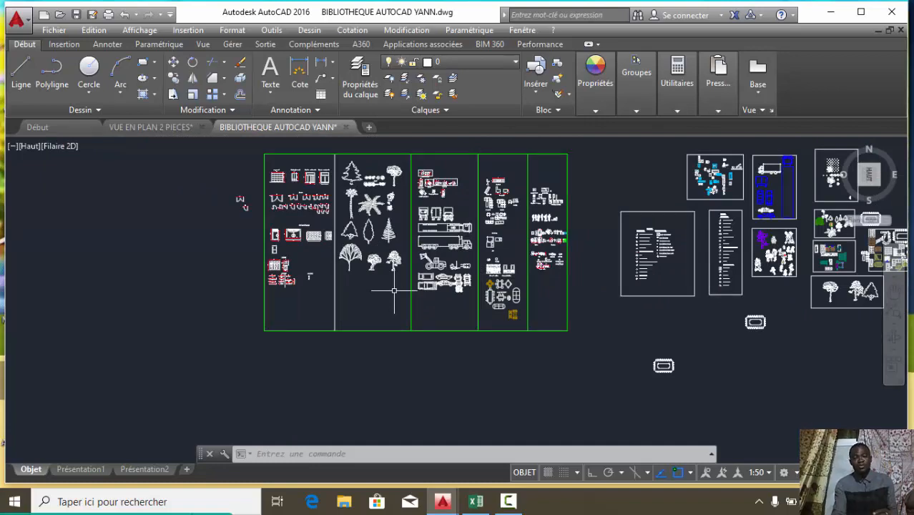
scroll(395, 291, "down", 2)
scroll(467, 306, "up", 2)
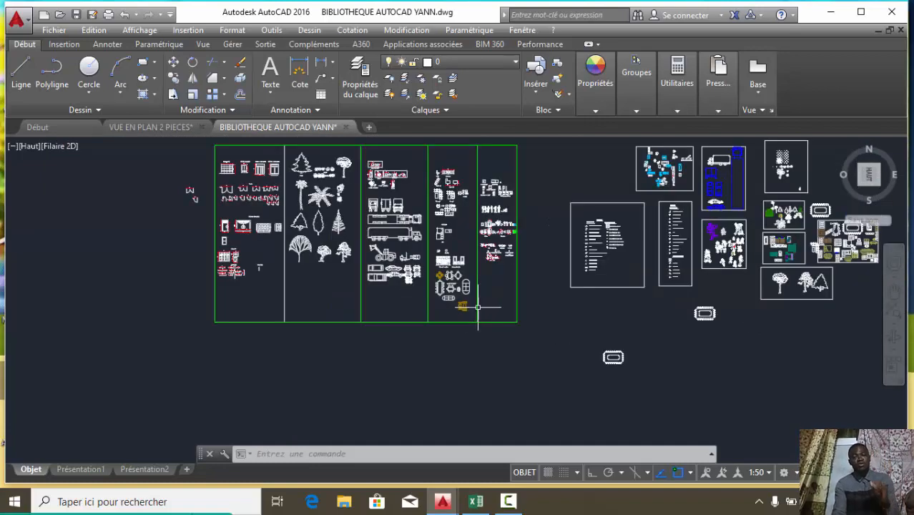
scroll(367, 299, "down", 2)
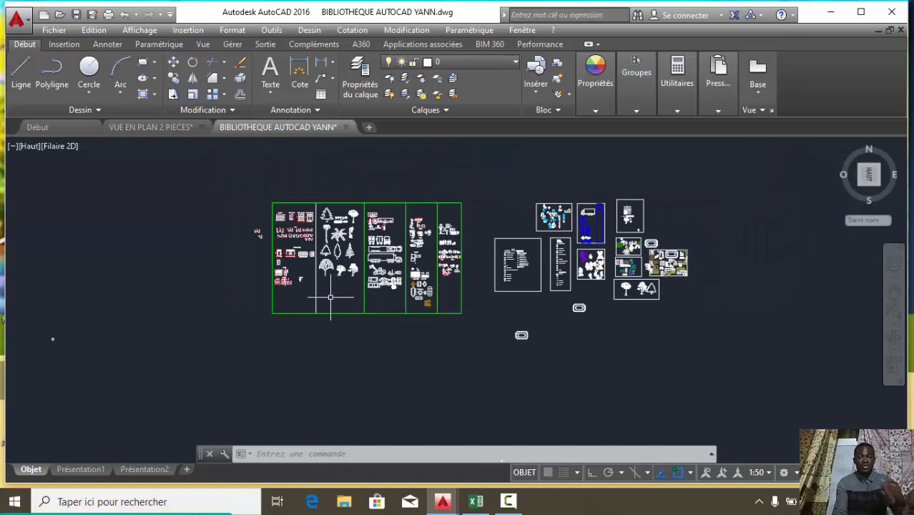
scroll(330, 315, "down", 2)
scroll(331, 297, "up", 4)
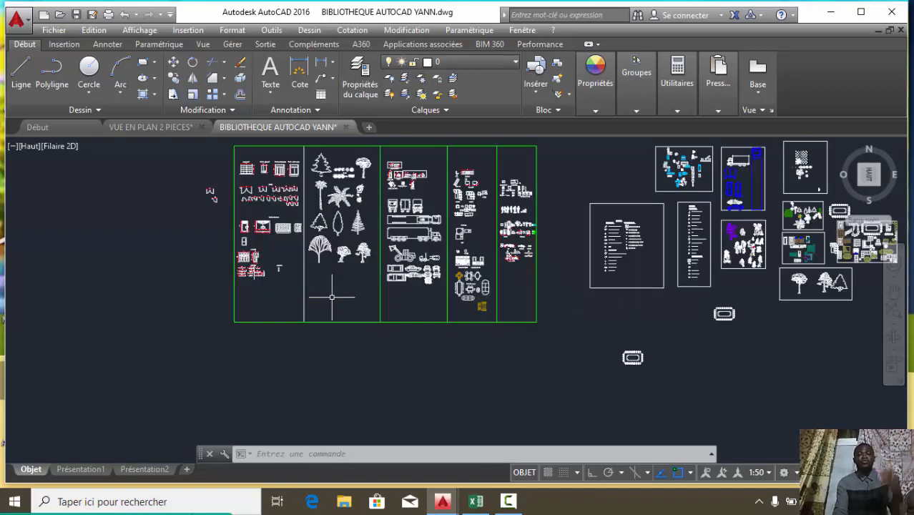
scroll(352, 304, "down", 2)
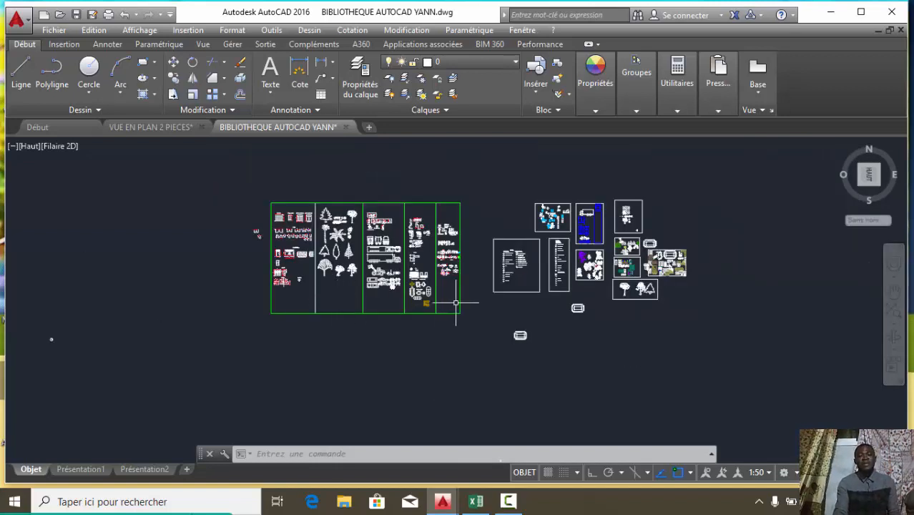
scroll(456, 303, "up", 2)
scroll(354, 306, "down", 2)
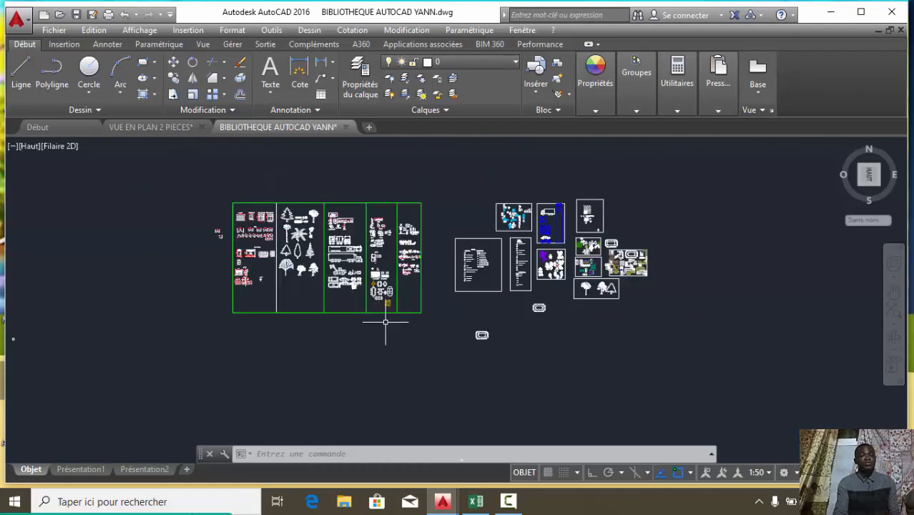
scroll(385, 322, "up", 2)
scroll(395, 308, "down", 2)
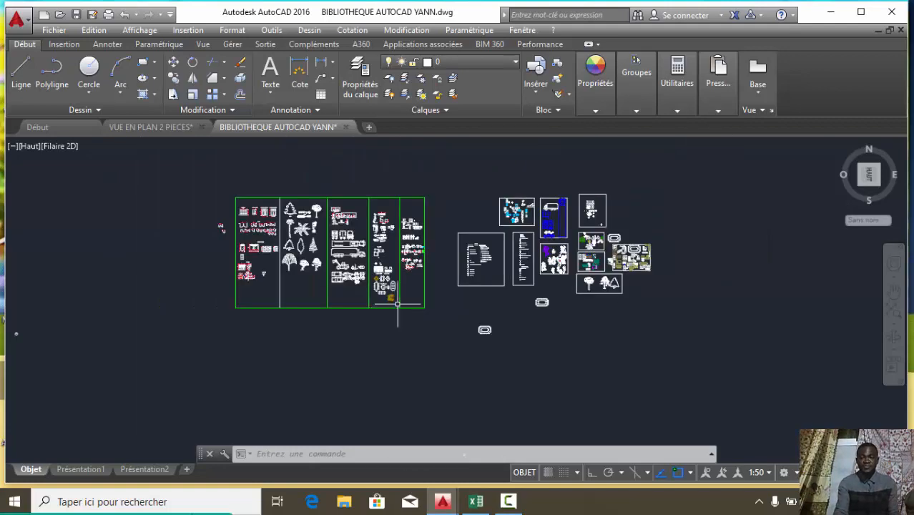
scroll(385, 259, "up", 2)
scroll(378, 265, "down", 2)
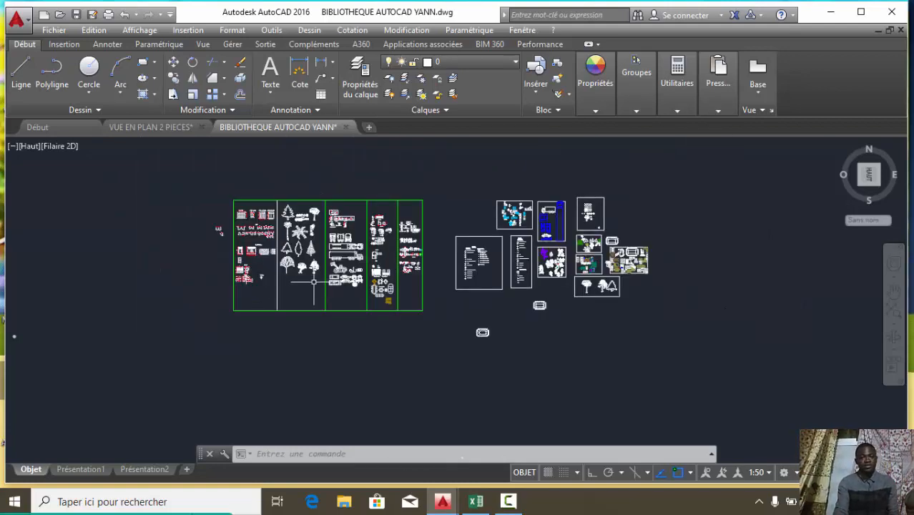
scroll(312, 291, "up", 2)
scroll(359, 296, "down", 2)
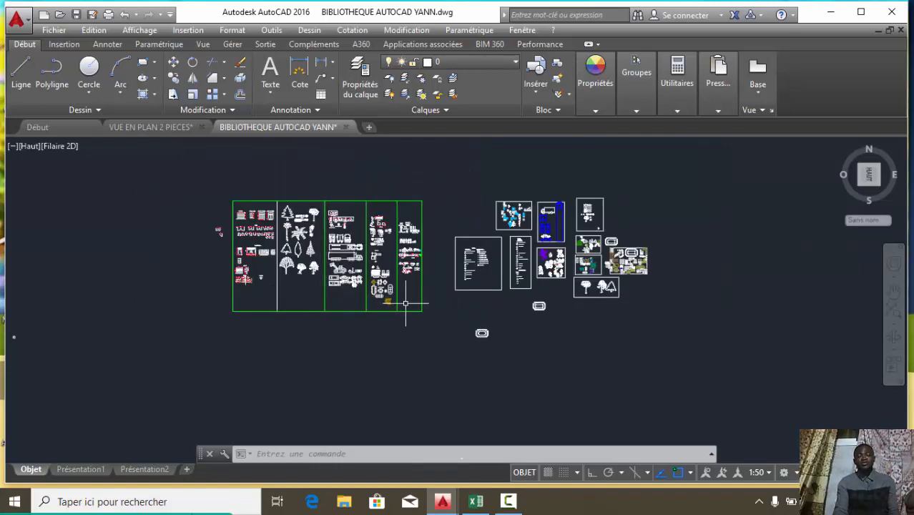
scroll(405, 304, "up", 1)
scroll(405, 305, "down", 2)
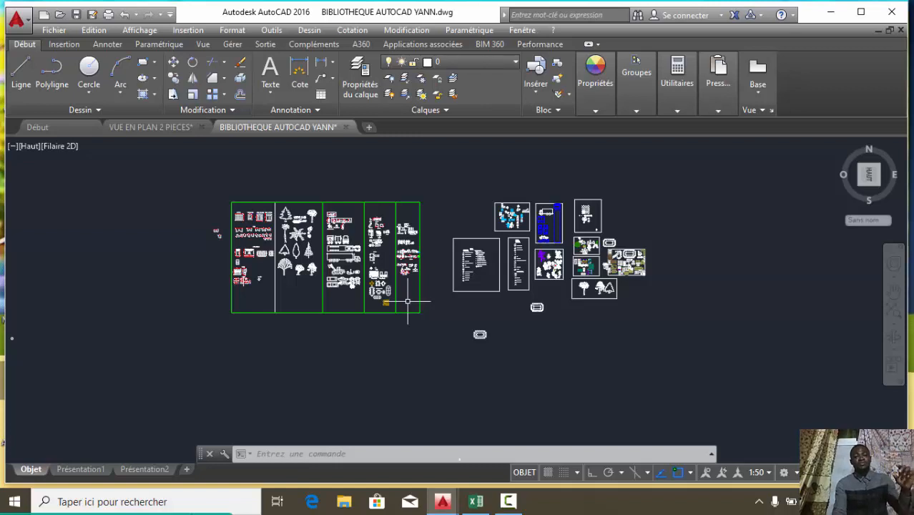
scroll(408, 301, "down", 2)
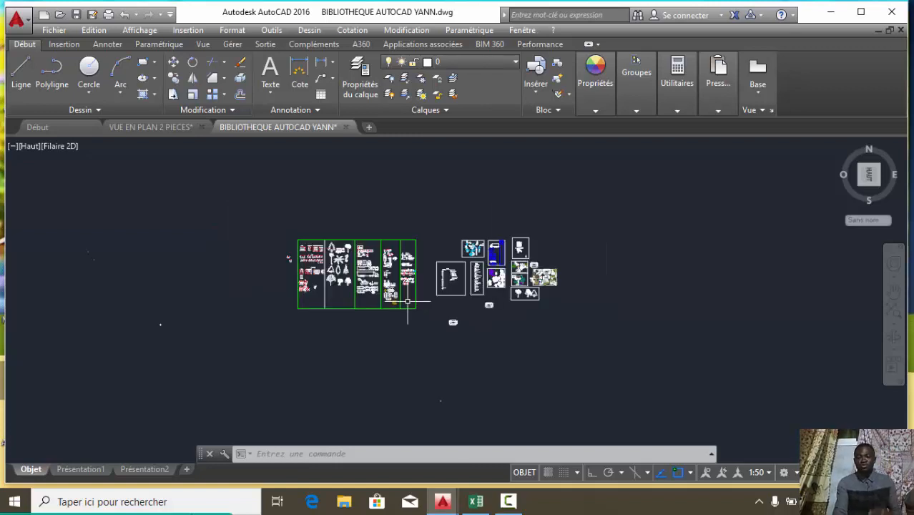
scroll(408, 301, "up", 2)
scroll(404, 308, "up", 2)
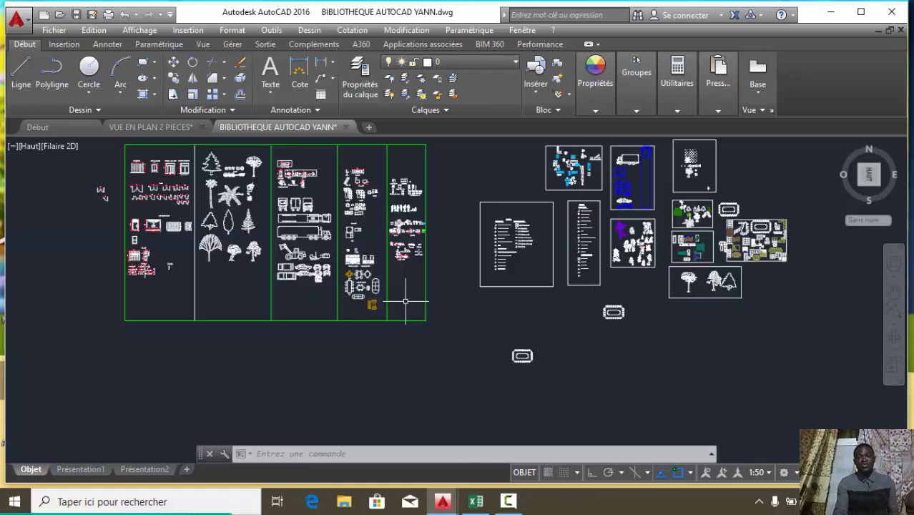
scroll(411, 311, "down", 2)
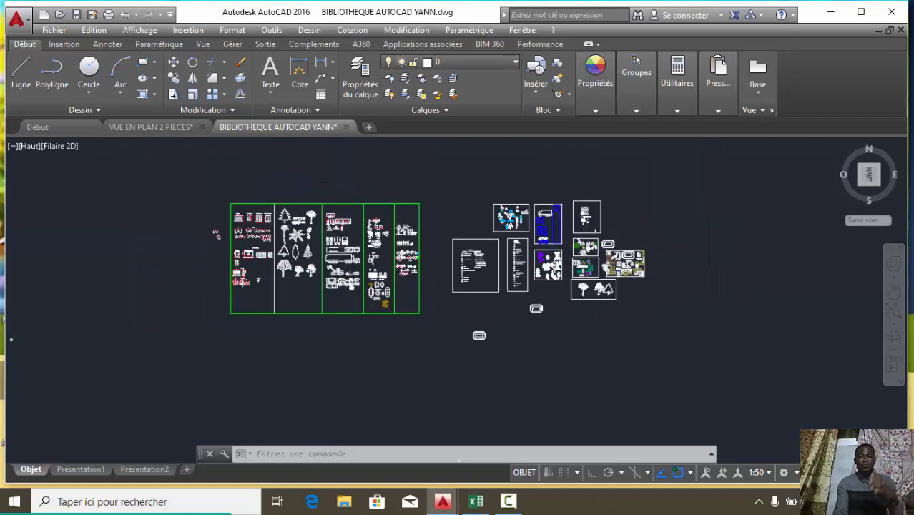
scroll(380, 286, "down", 2)
scroll(382, 283, "up", 2)
scroll(375, 191, "up", 2)
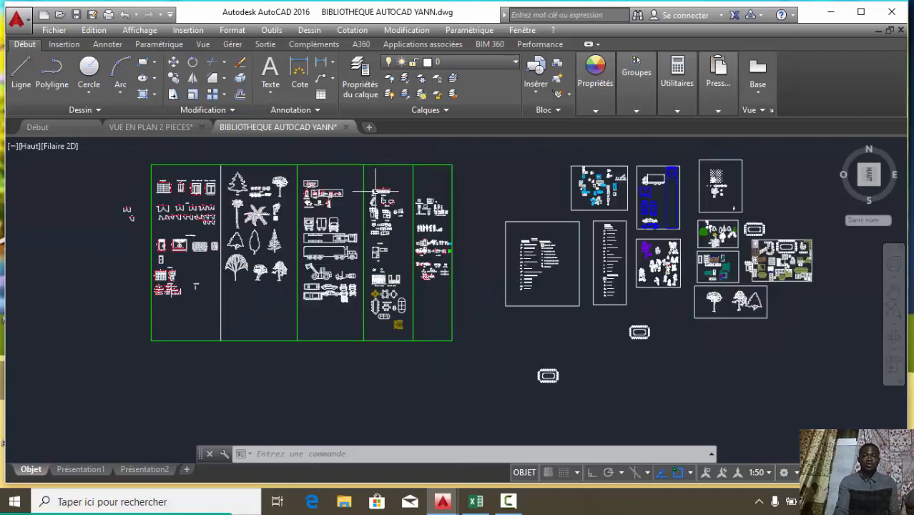
scroll(375, 191, "up", 2)
scroll(383, 236, "down", 4)
scroll(372, 194, "up", 2)
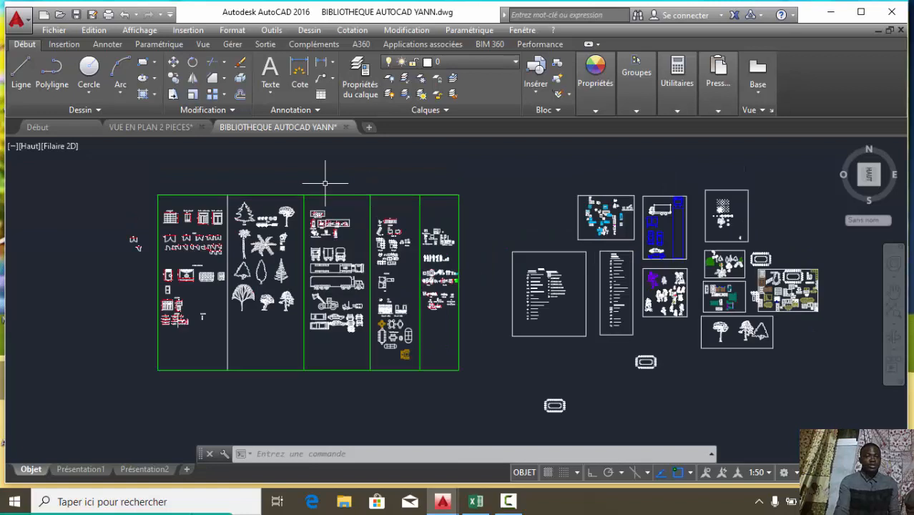
Recheck the two-room floor plan, and examine the widths and wall thicknesses of the library's single-leaf Porte blocks.
left_click(169, 128)
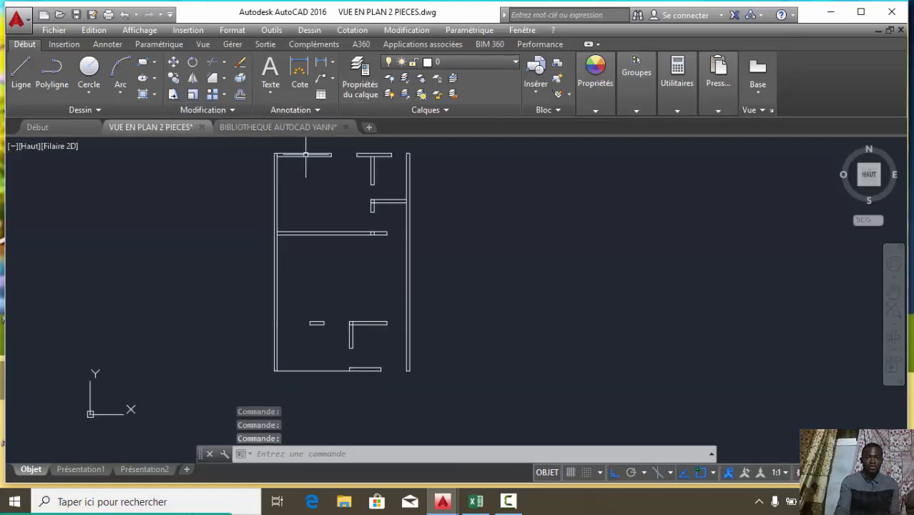
left_click(305, 129)
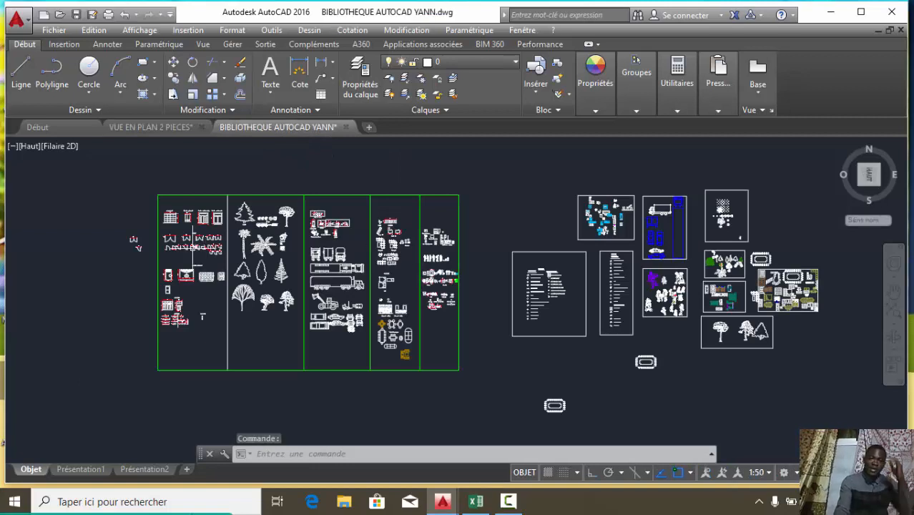
left_click(161, 128)
left_click(279, 129)
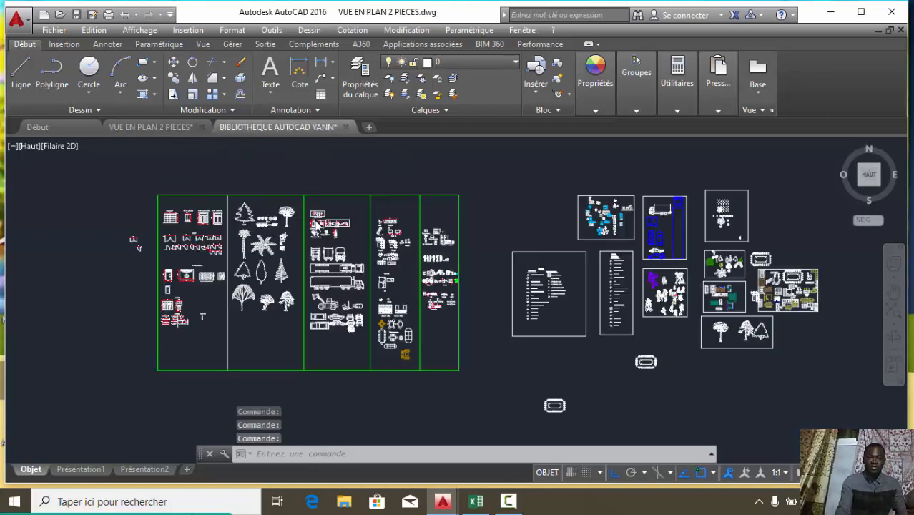
scroll(188, 244, "up", 4)
scroll(188, 245, "down", 4)
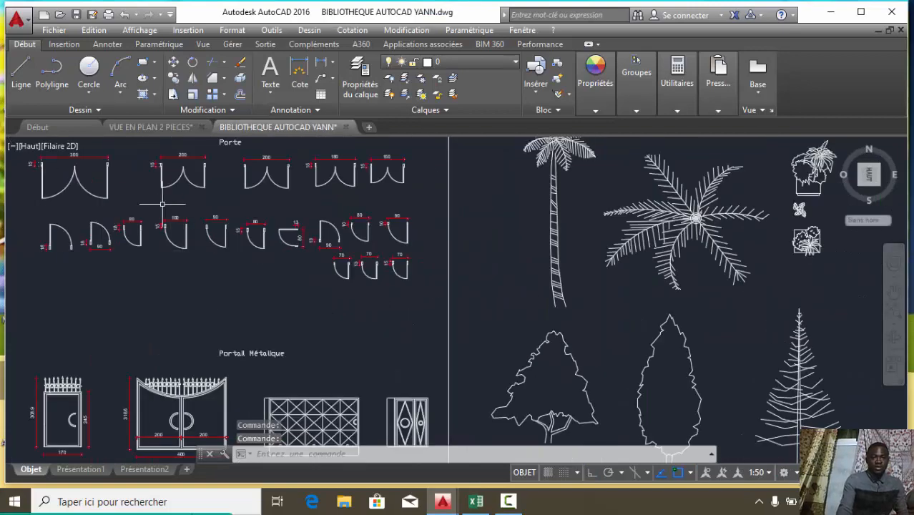
scroll(190, 255, "down", 2)
scroll(133, 212, "up", 4)
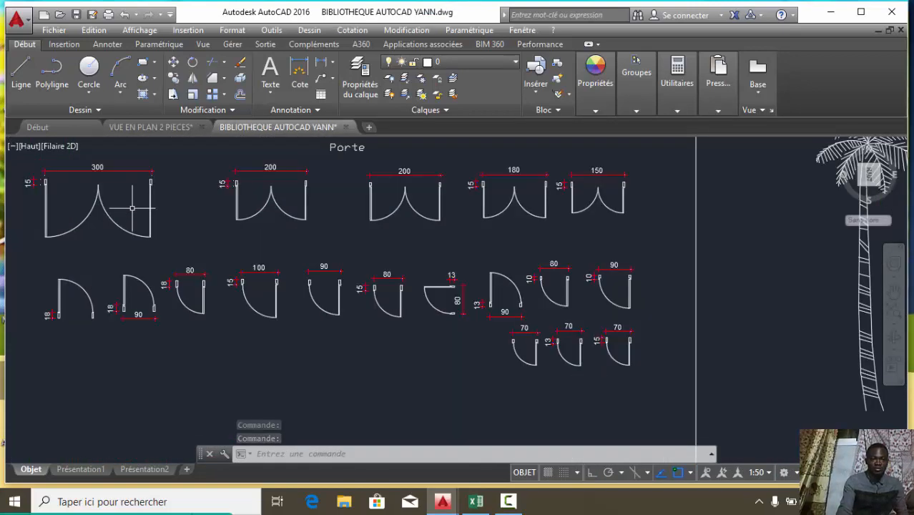
scroll(380, 205, "down", 2)
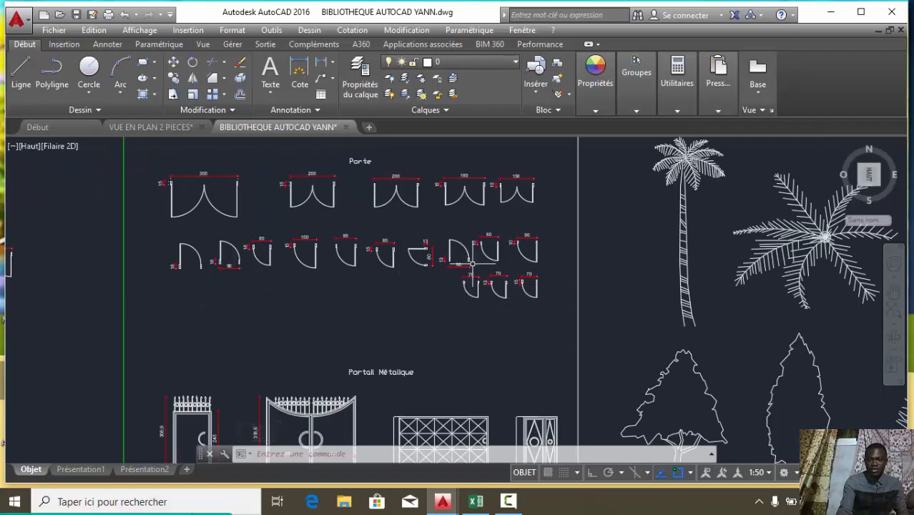
scroll(469, 258, "up", 2)
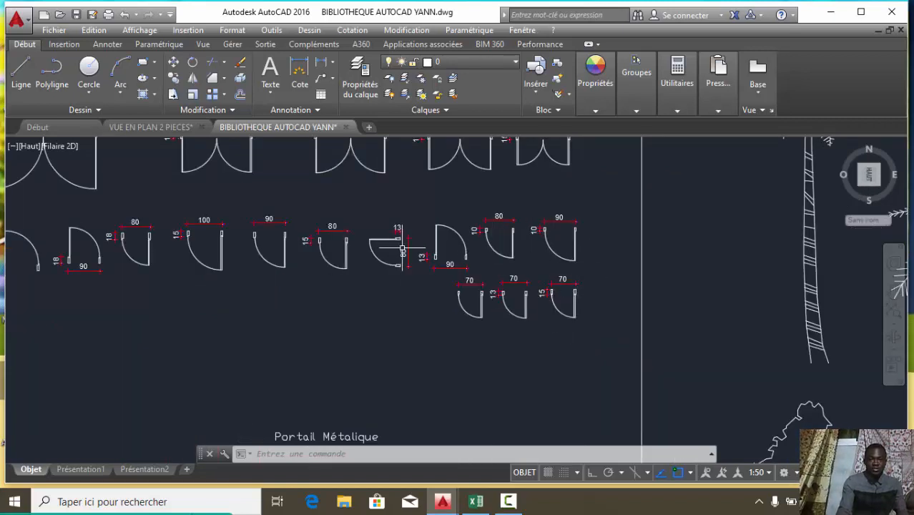
scroll(343, 250, "up", 3)
scroll(342, 276, "down", 3)
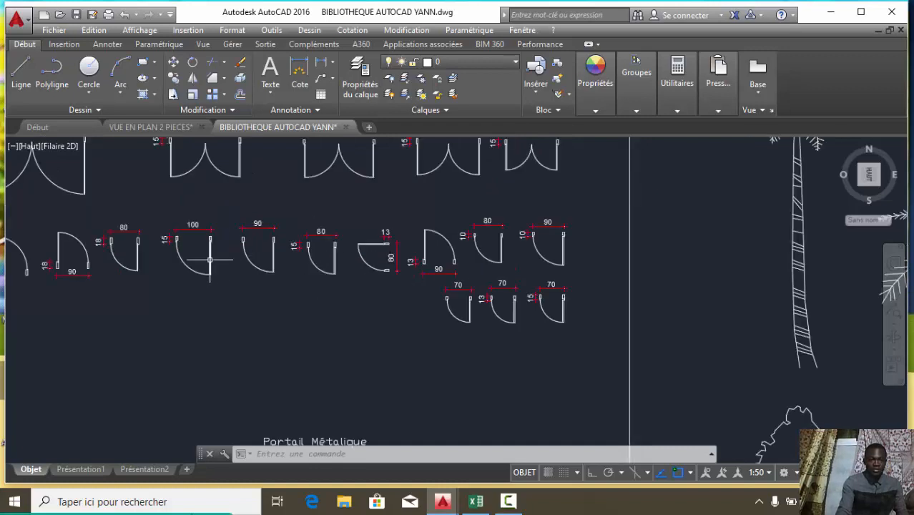
scroll(175, 240, "up", 4)
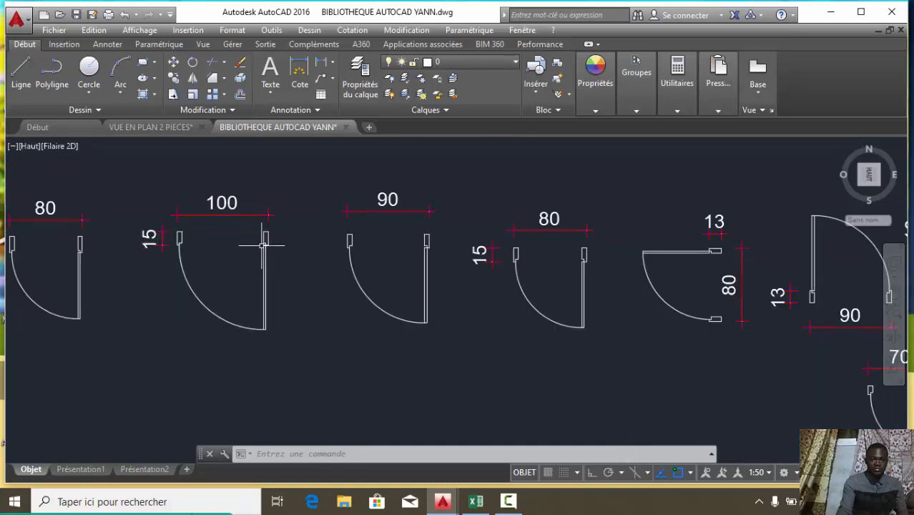
scroll(272, 258, "down", 3)
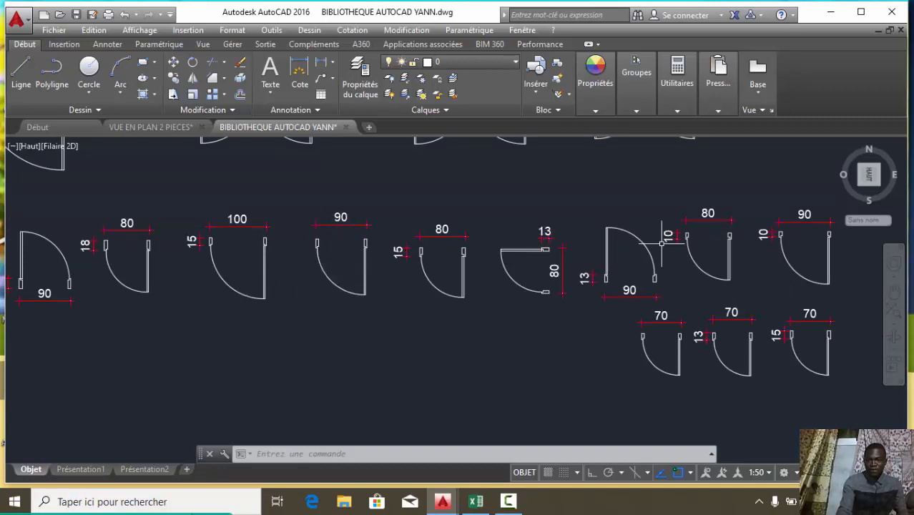
Copy the 90-wide door with its dimension, located between the 100 and 80 doors, from the block library drawing.
scroll(379, 265, "down", 2)
scroll(403, 263, "up", 2)
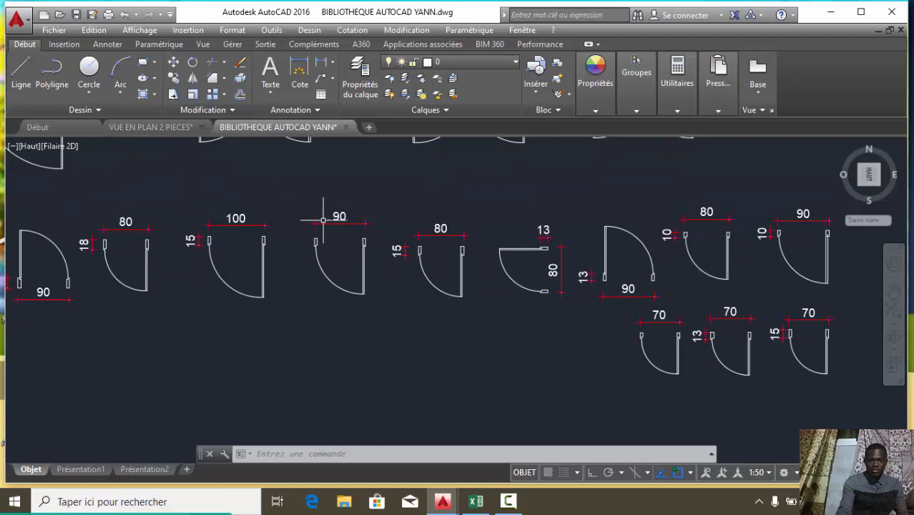
left_click(373, 315)
left_click(305, 201)
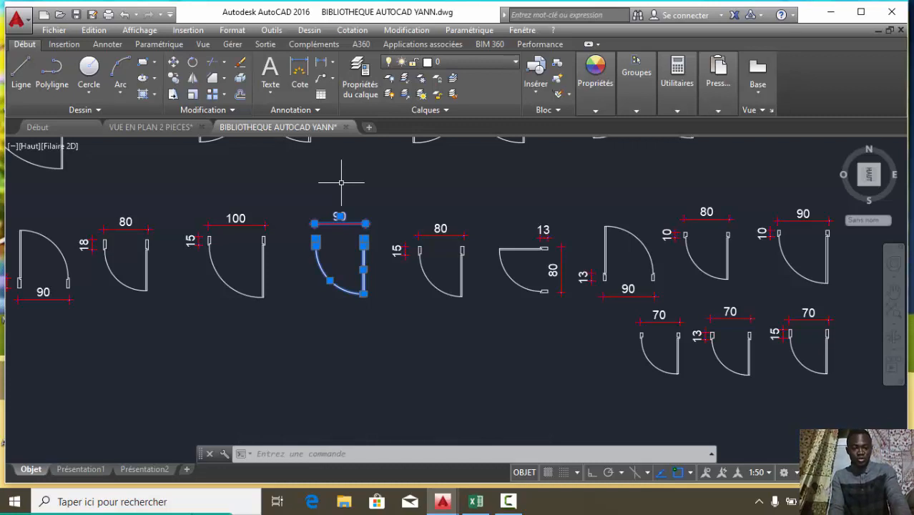
key("ctrl+c")
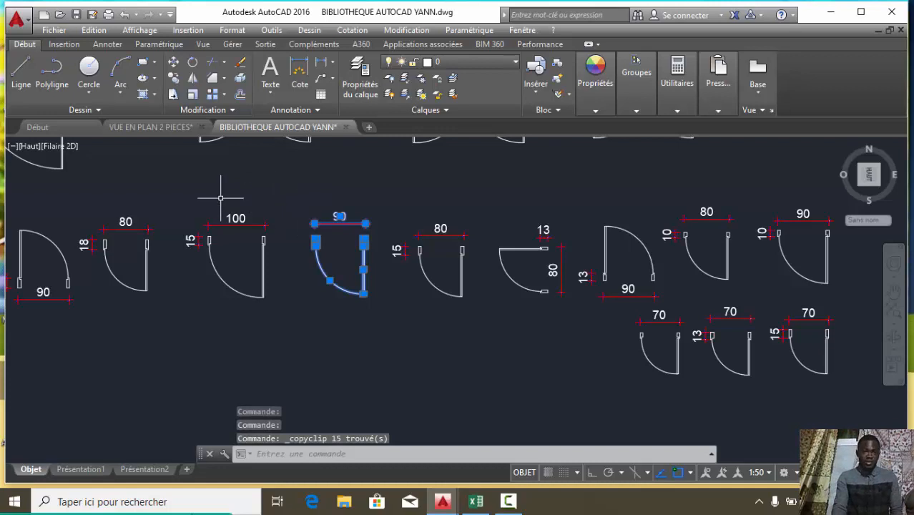
Paste the copied door into the VUE EN PLAN 2 PIECES drawing, in the empty space beside the floor plan.
left_click(149, 129)
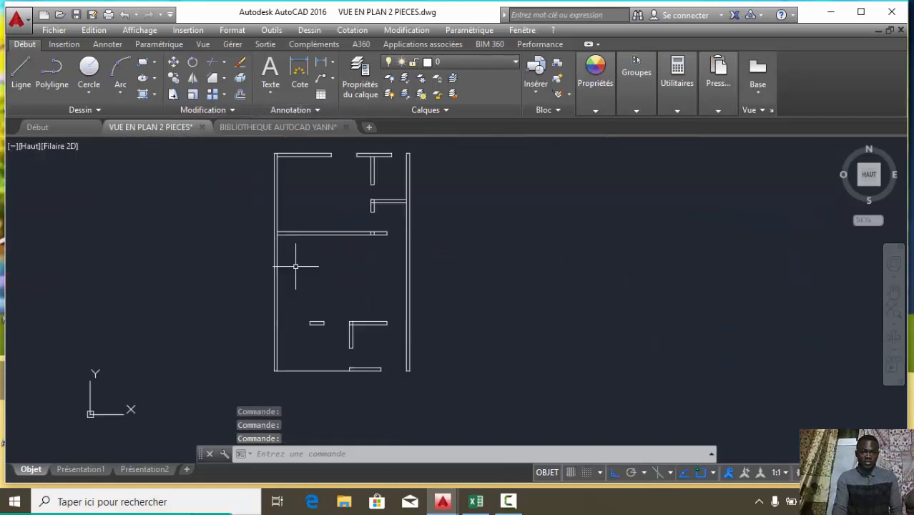
scroll(344, 279, "down", 2)
key("ctrl+v")
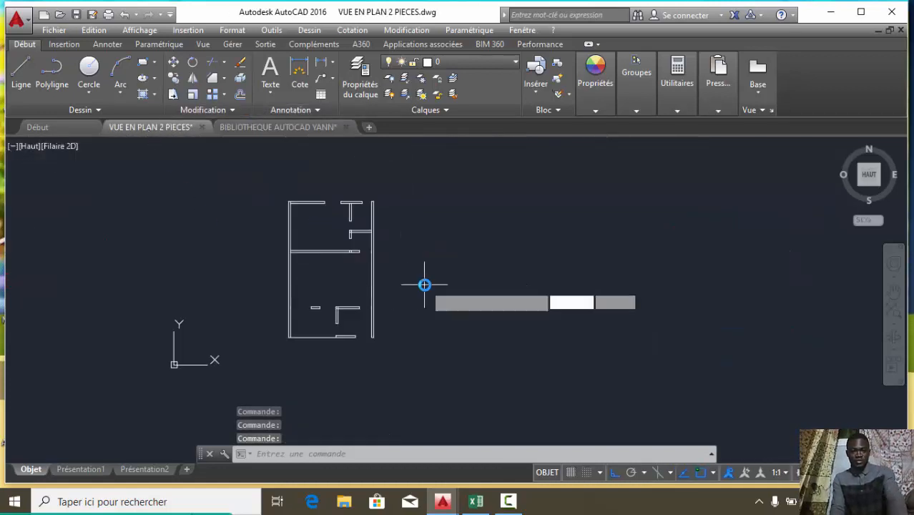
scroll(491, 288, "up", 3)
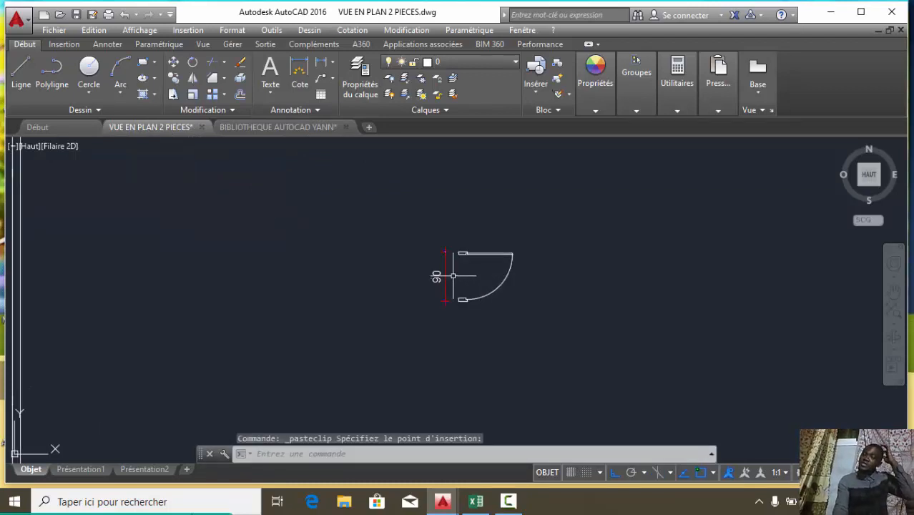
Erase the 90 dimension from the pasted door, keeping only the door geometry.
left_click(452, 276)
left_click(447, 279)
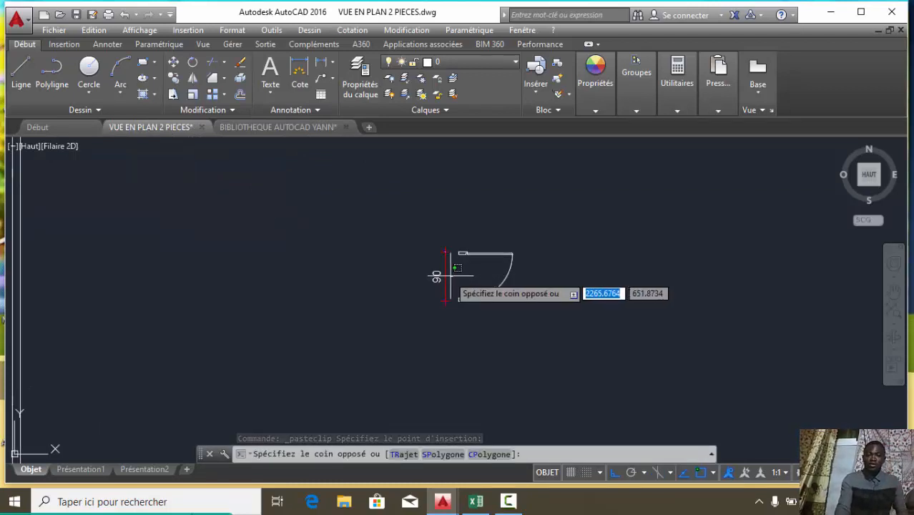
left_click(408, 275)
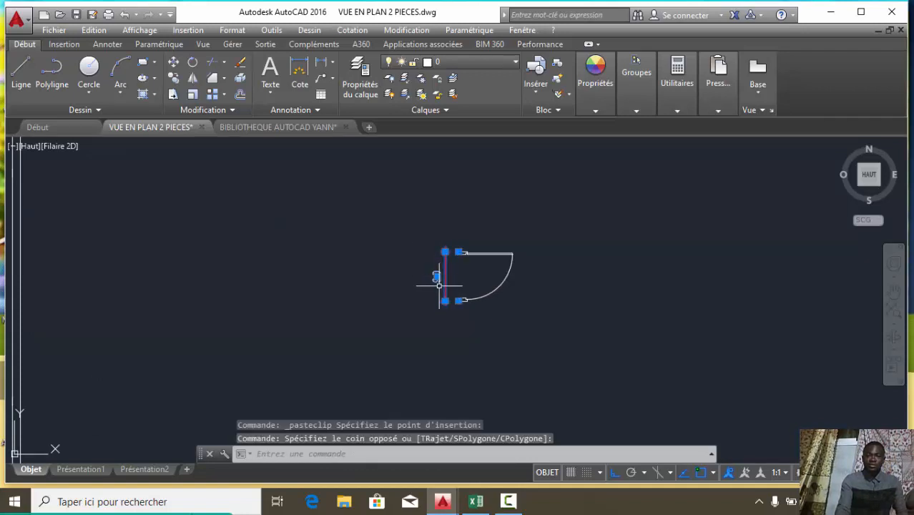
scroll(437, 286, "down", 1)
scroll(431, 283, "up", 2)
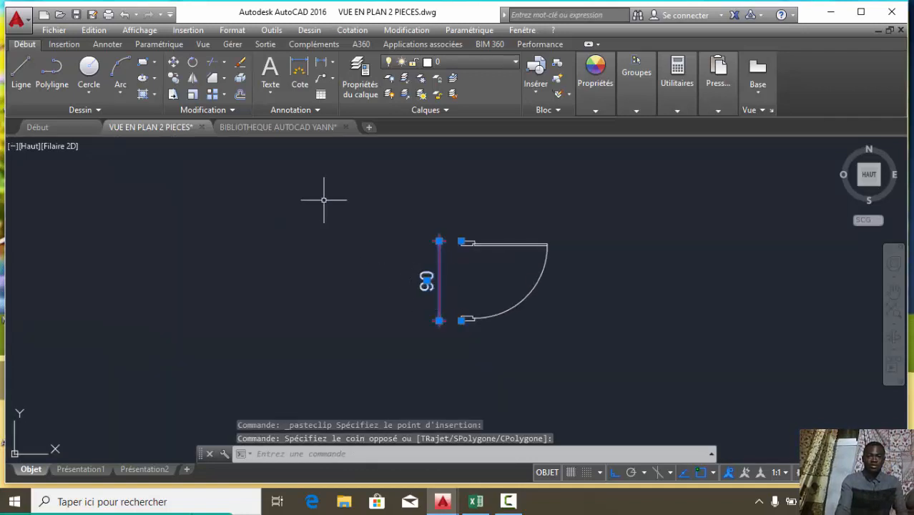
key("Delete")
Make PORTE the current layer in the layer properties manager and close the manager.
scroll(399, 281, "down", 2)
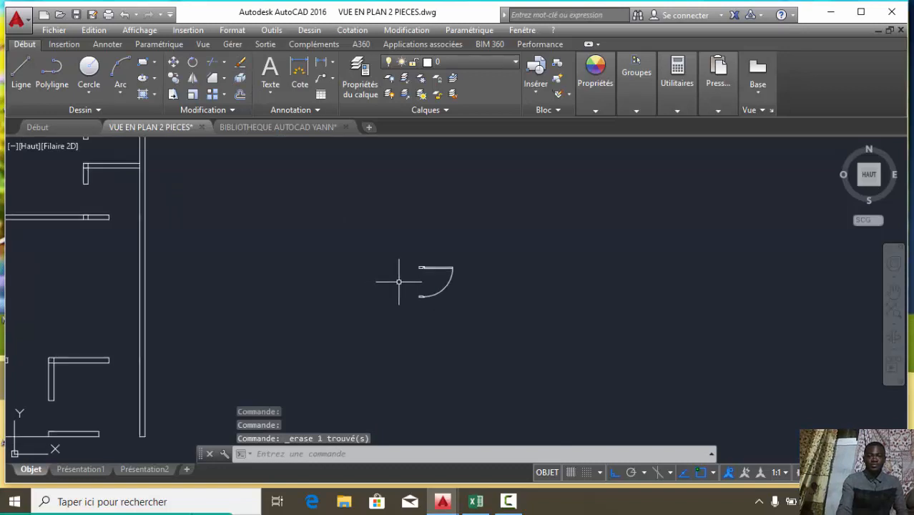
scroll(440, 281, "down", 2)
scroll(430, 295, "down", 2)
scroll(433, 279, "up", 2)
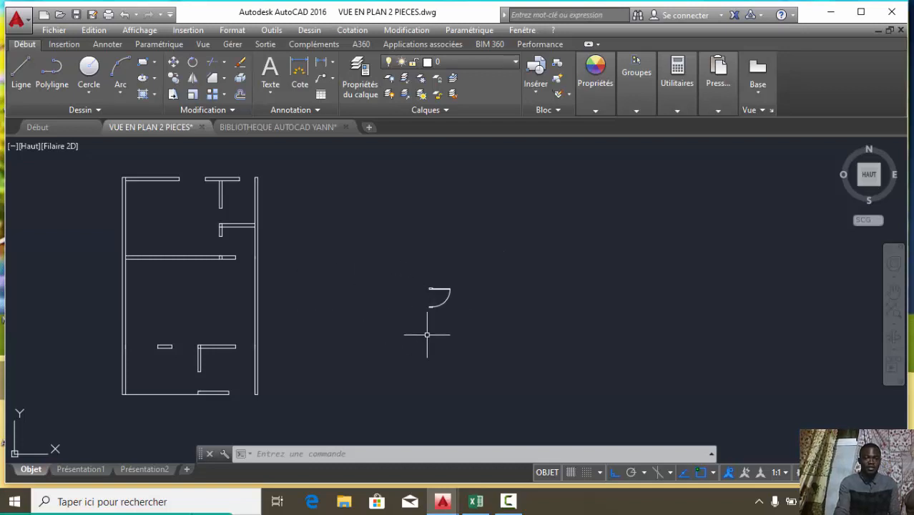
left_click(365, 89)
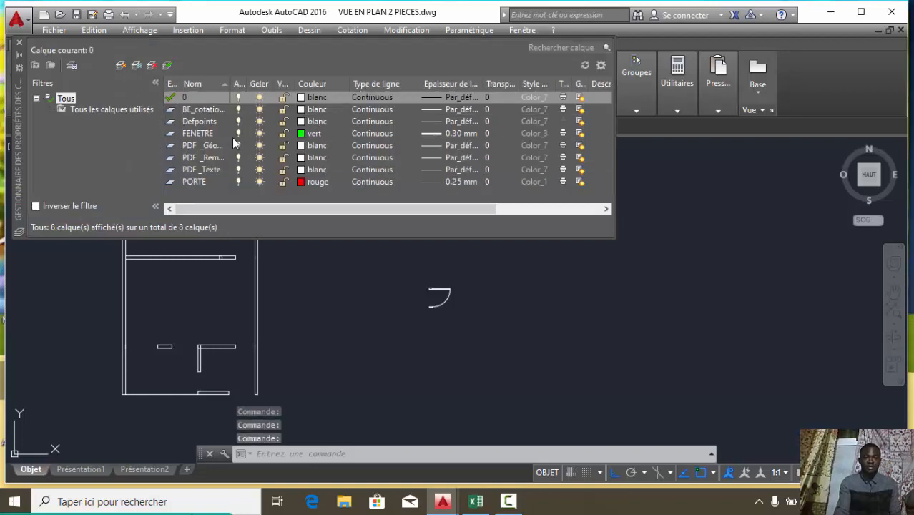
double_click(172, 181)
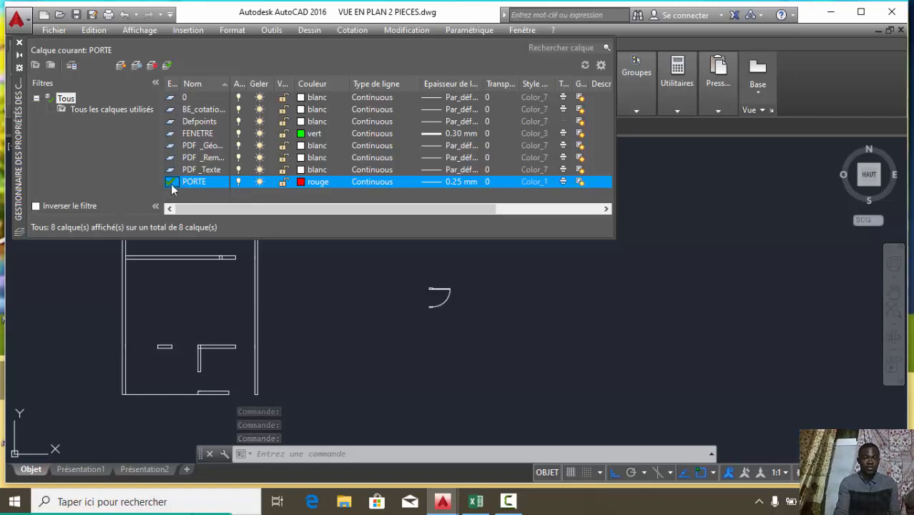
left_click(20, 45)
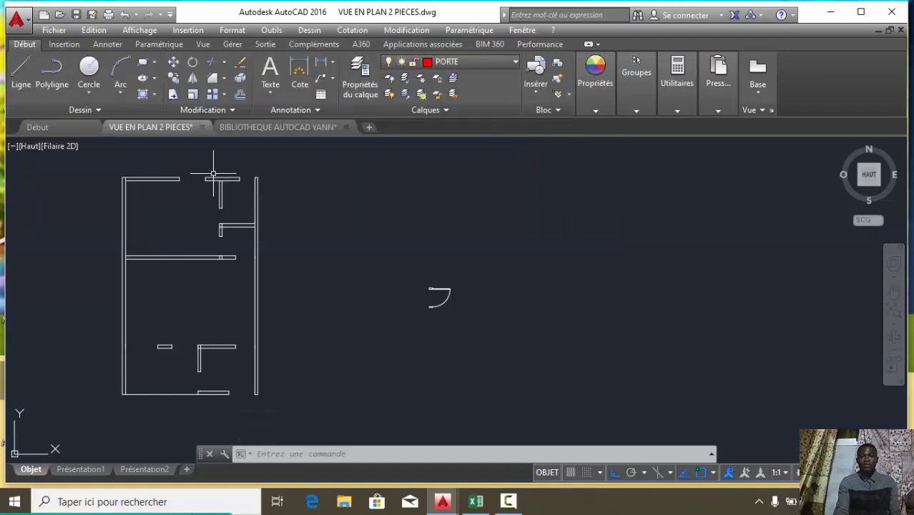
Draw a horizontal line on the PORTE layer in the empty space above the pasted door.
left_click(22, 72)
left_click(353, 173)
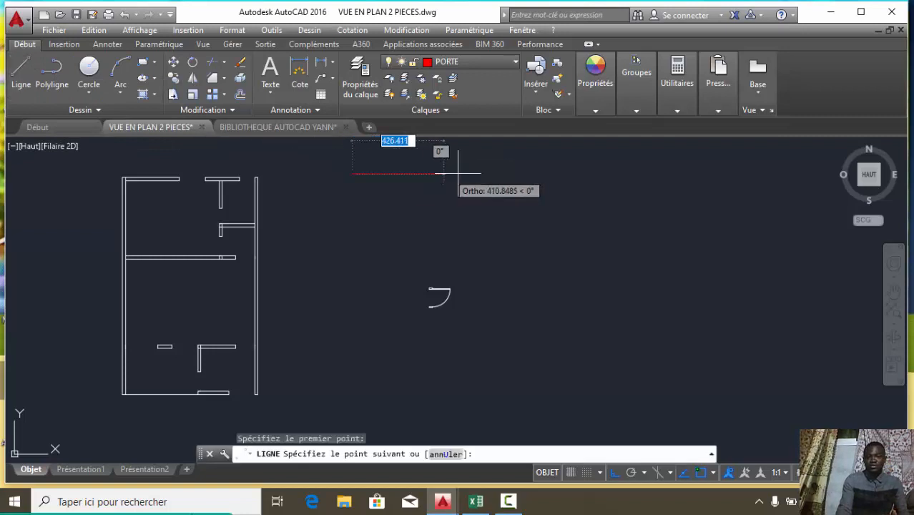
left_click(500, 174)
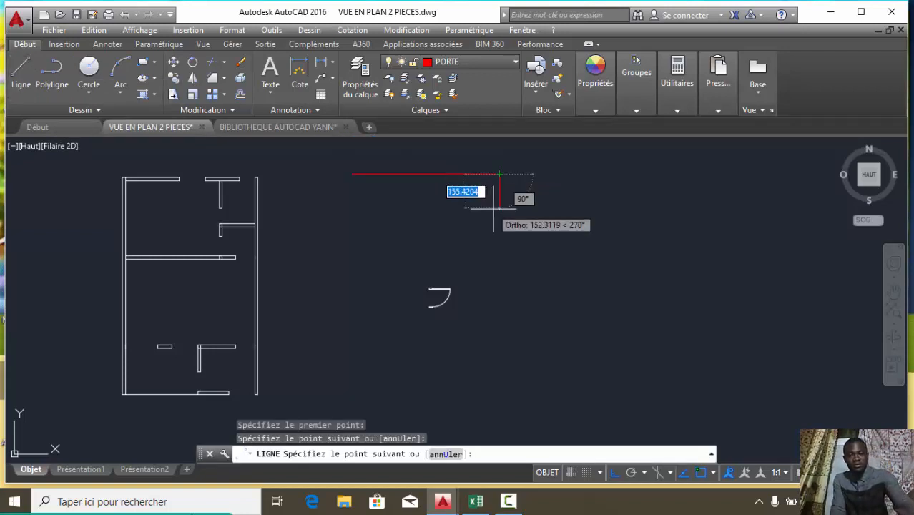
key("Escape")
Draw a small circle on the PORTE layer between the horizontal line and the pasted door.
left_click(89, 69)
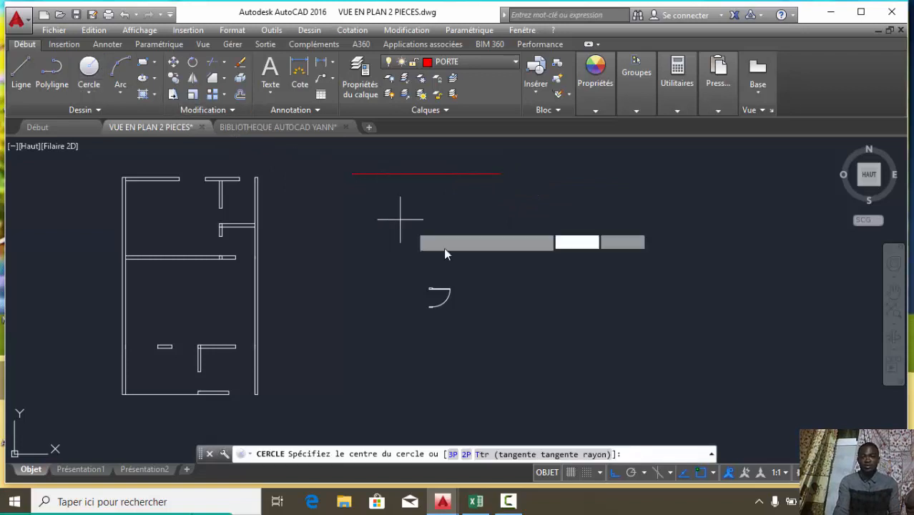
left_click(457, 250)
left_click(478, 236)
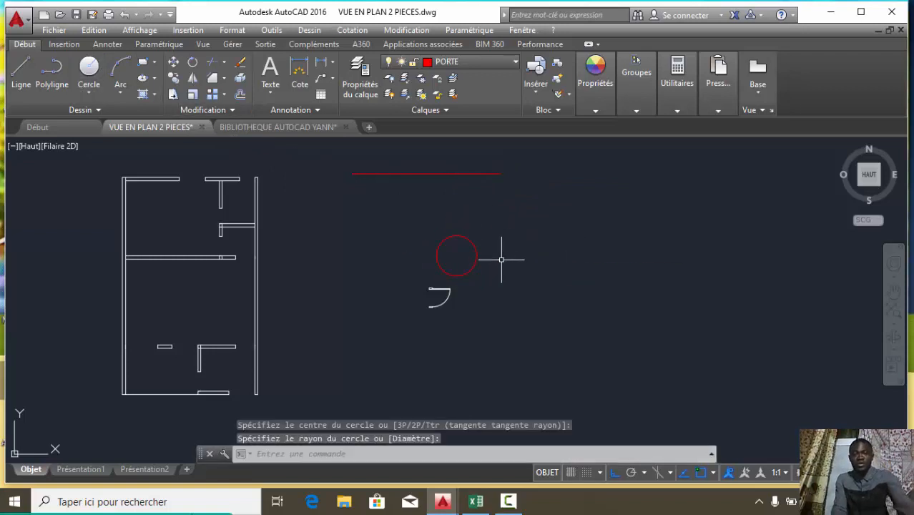
key("Escape")
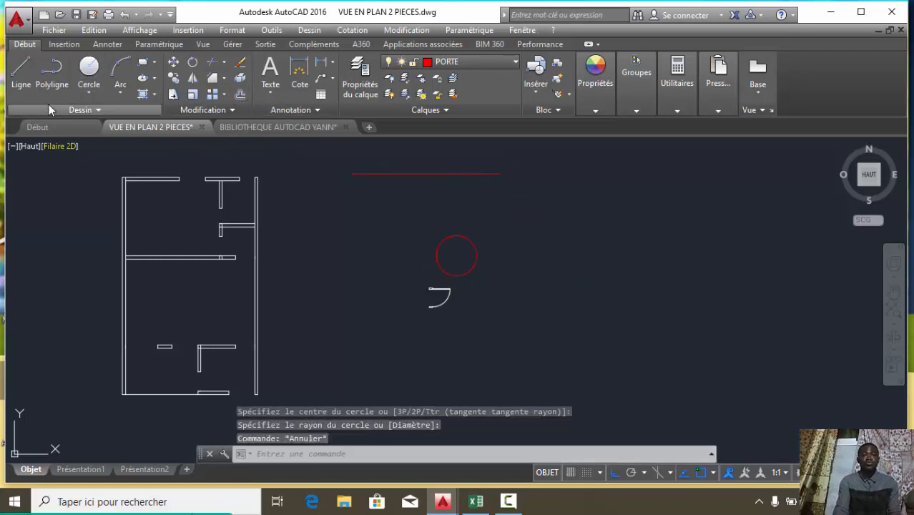
Select the new line and circle, and check the PORTE layer's color in the layer properties manager.
left_click(505, 259)
left_click(441, 172)
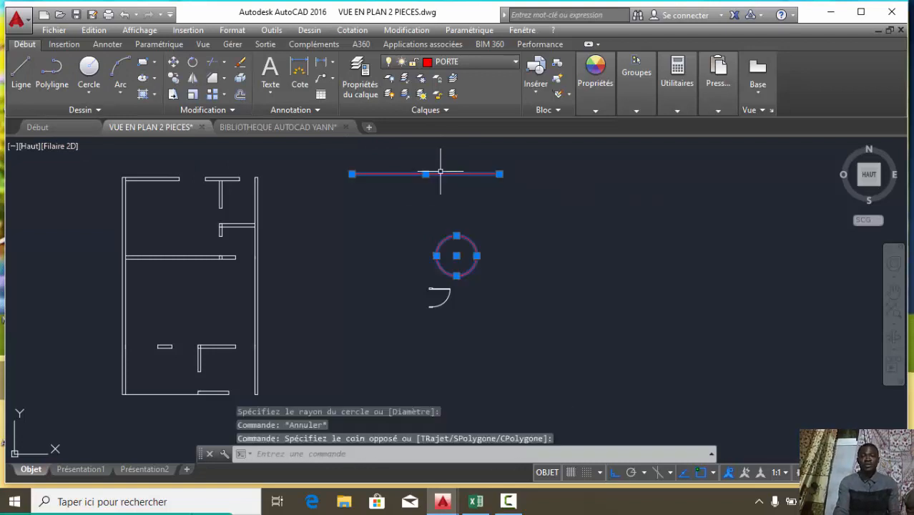
left_click(360, 82)
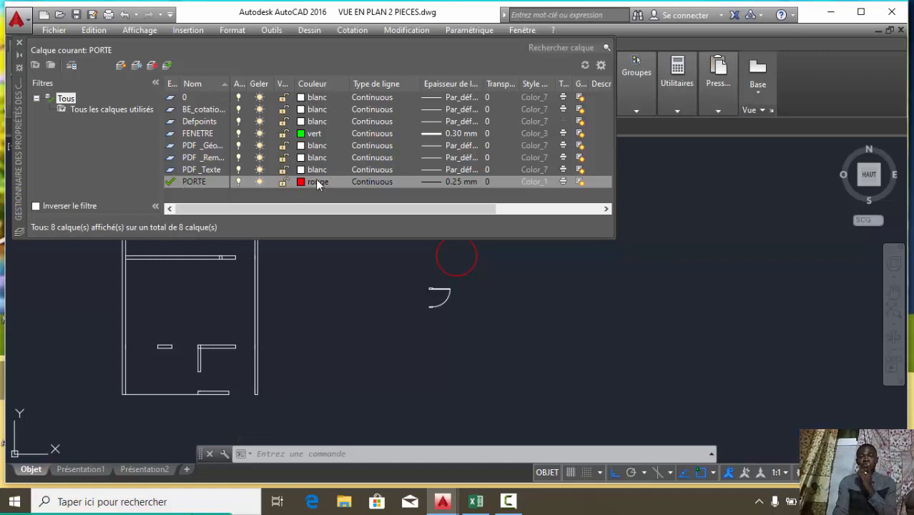
left_click(19, 43)
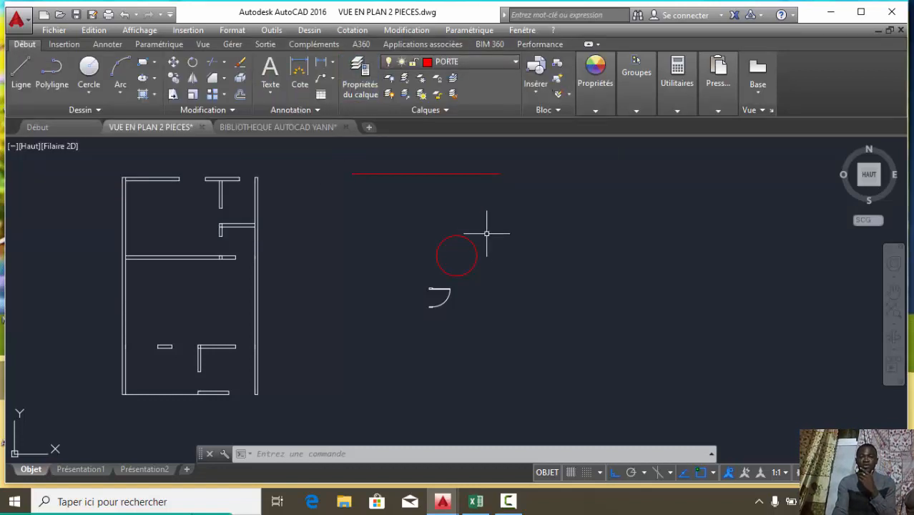
Erase the circle above the pasted door.
left_click(490, 257)
left_click(429, 217)
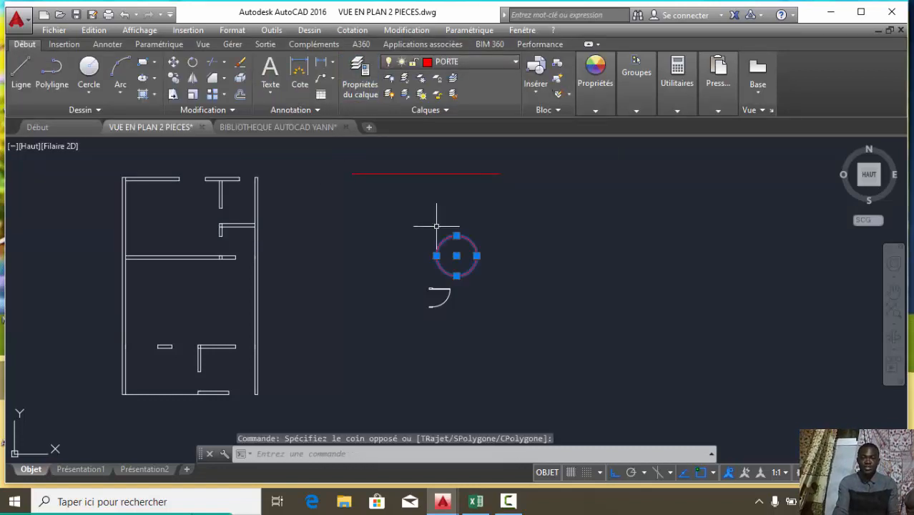
left_click(242, 63)
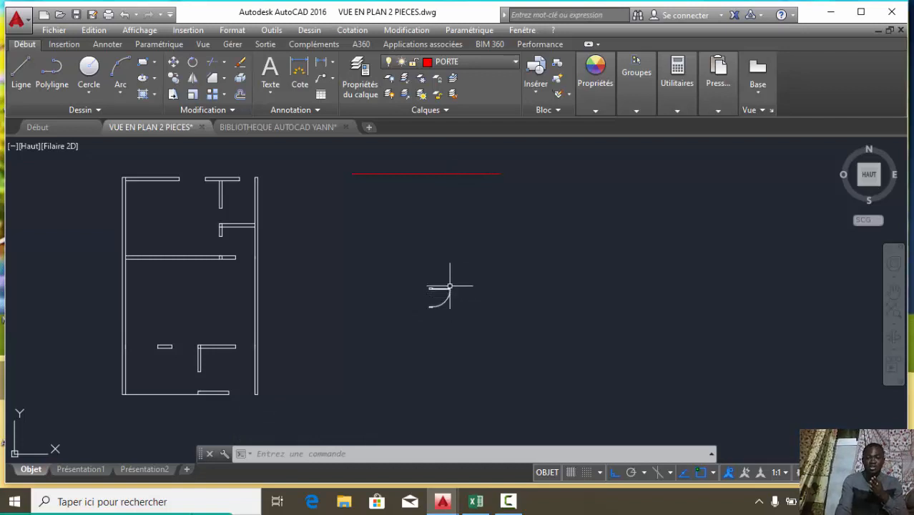
Match the properties of the red PORTE line onto all parts of the pasted door.
scroll(451, 300, "up", 5)
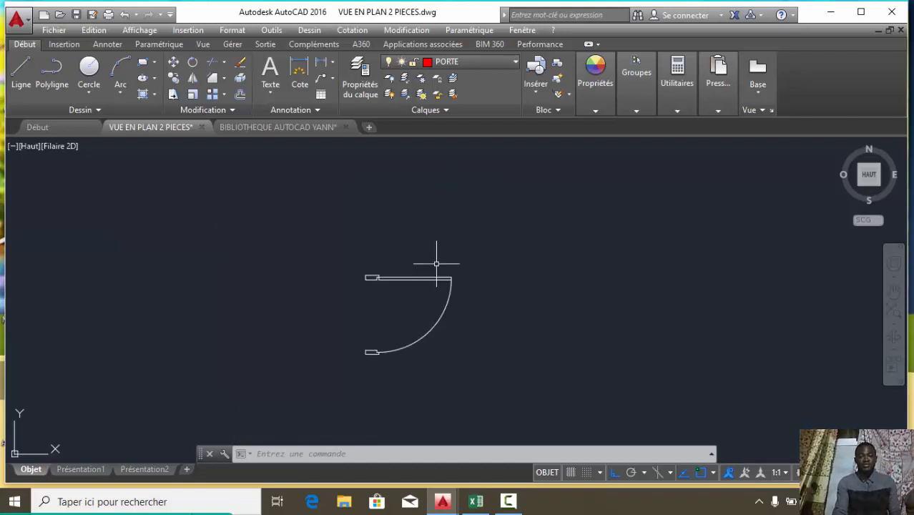
scroll(436, 277, "up", 3)
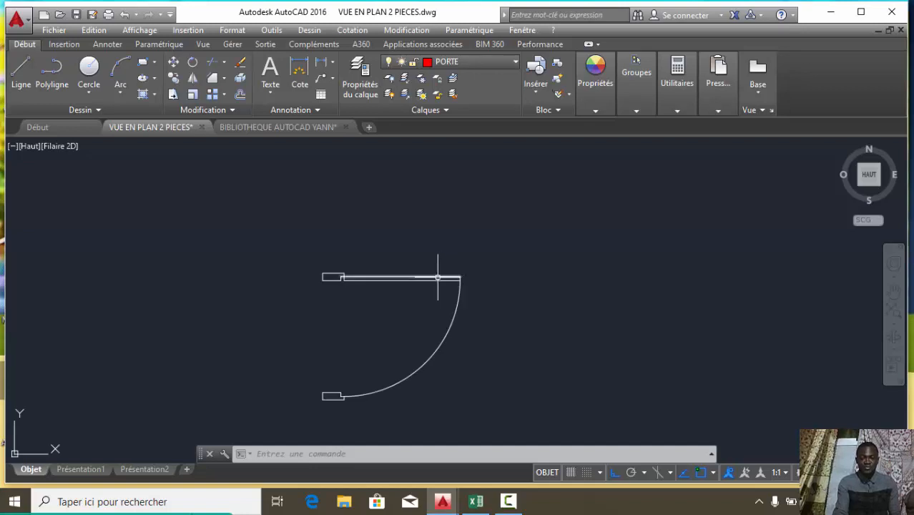
scroll(451, 283, "down", 8)
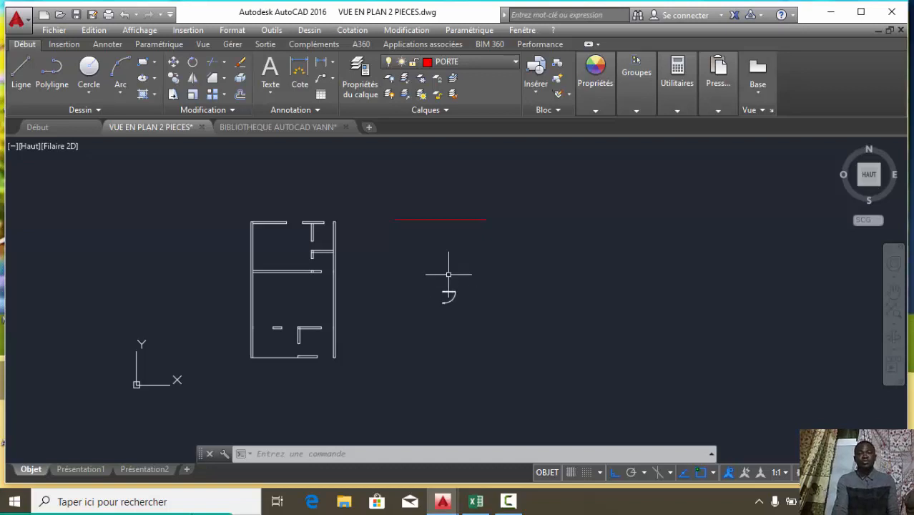
left_click(405, 30)
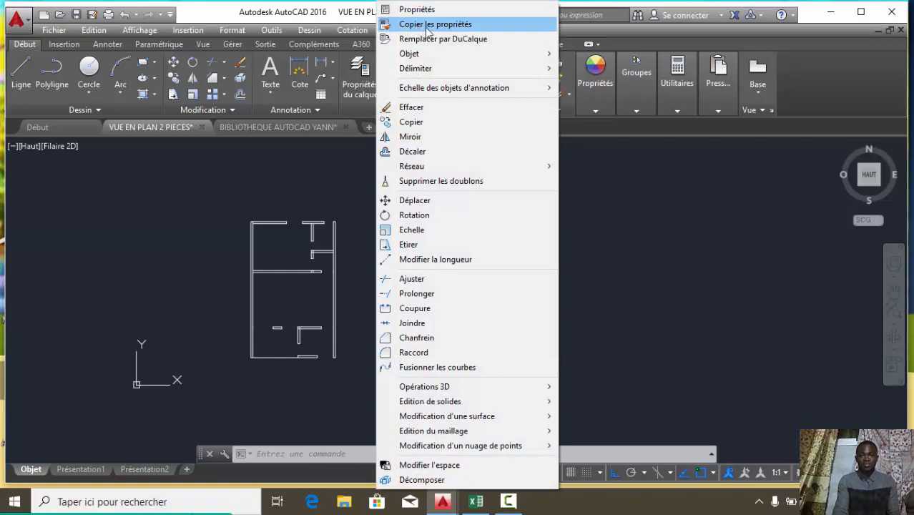
left_click(428, 25)
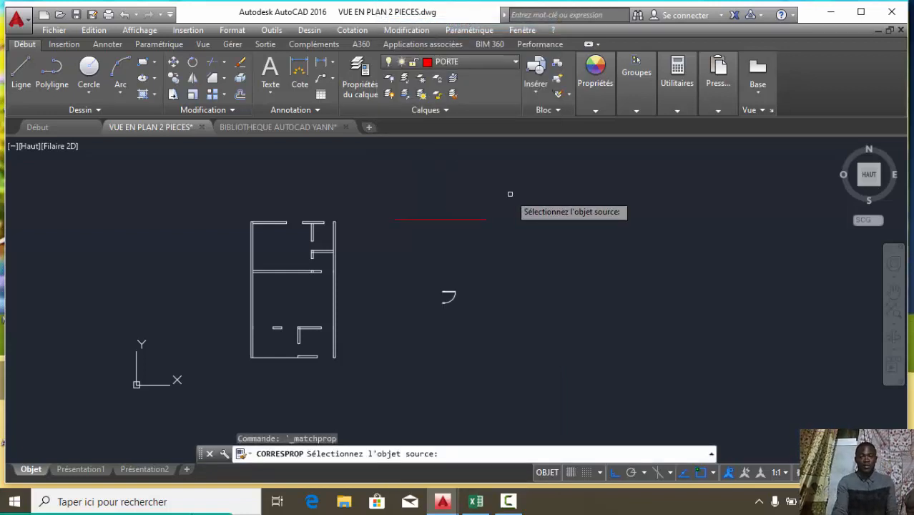
left_click(482, 220)
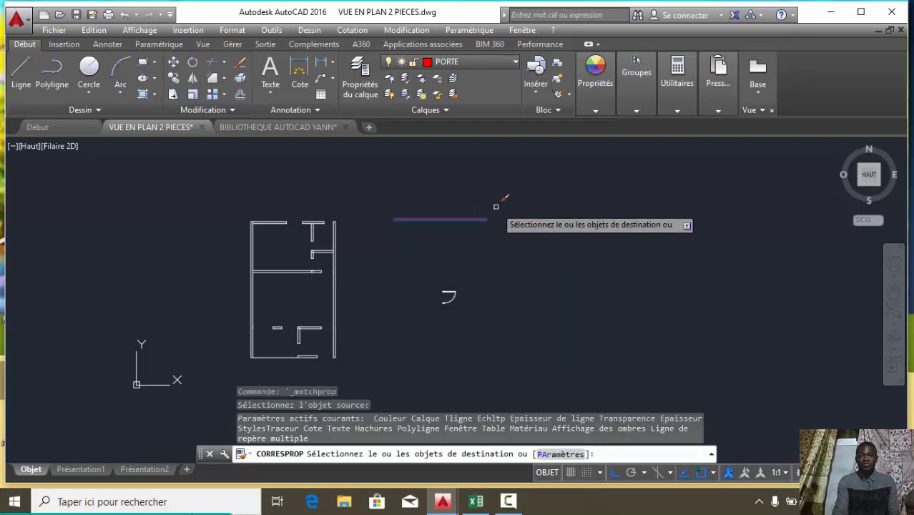
scroll(452, 310, "up", 2)
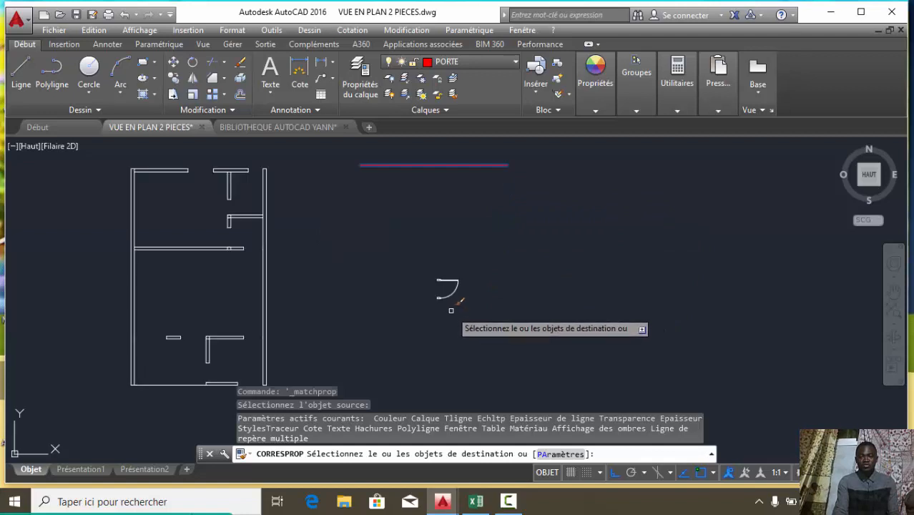
left_click(477, 327)
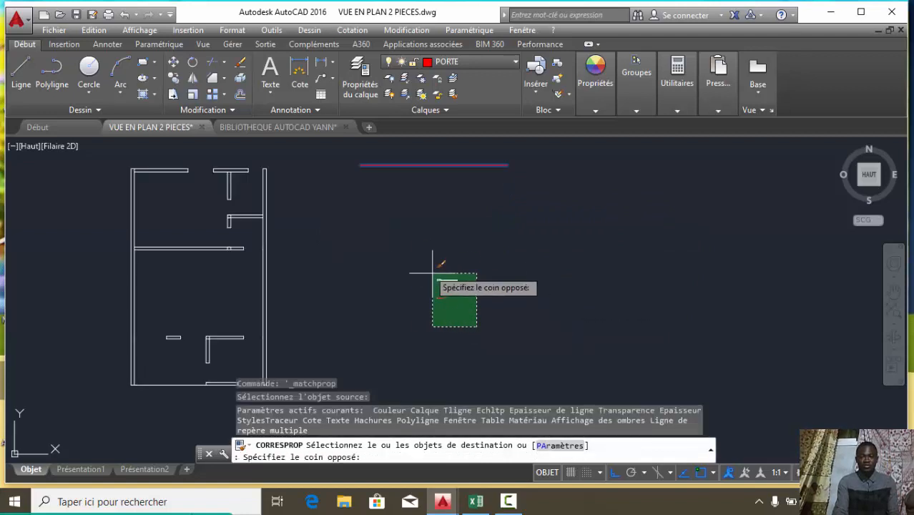
left_click(414, 244)
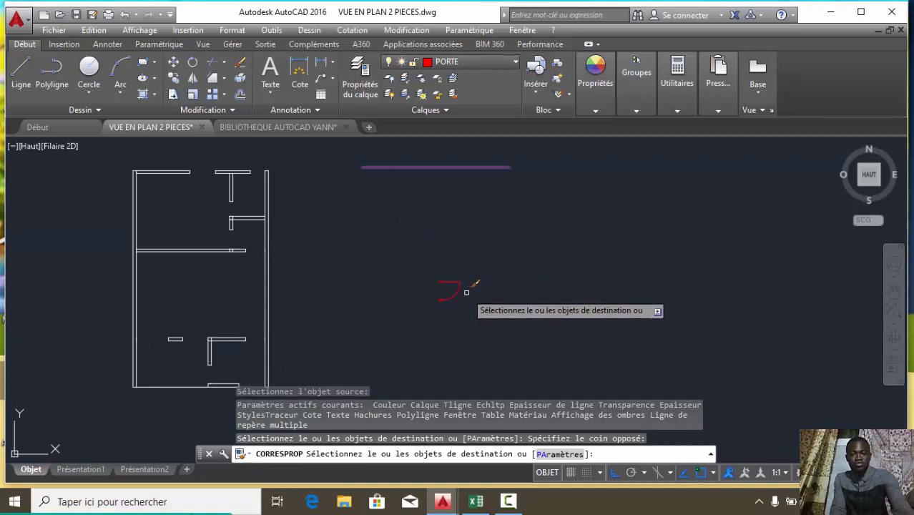
key("Escape")
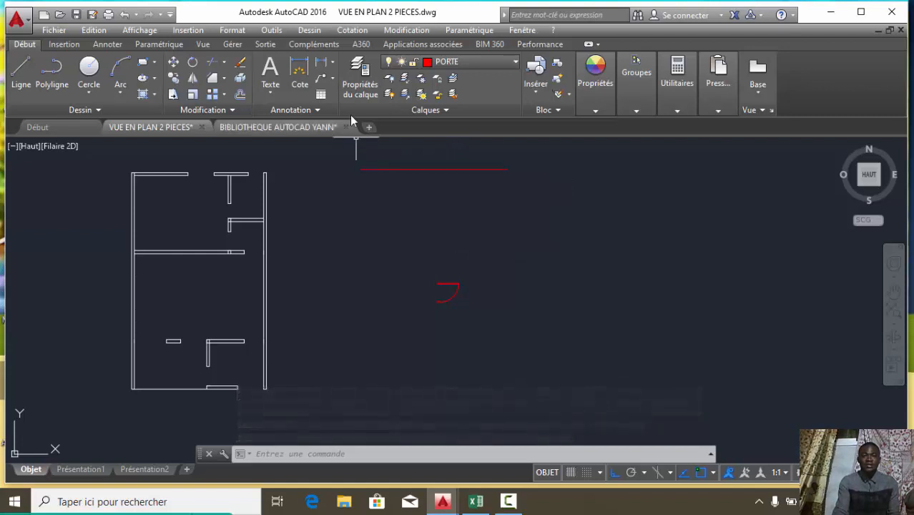
scroll(431, 165, "up", 2)
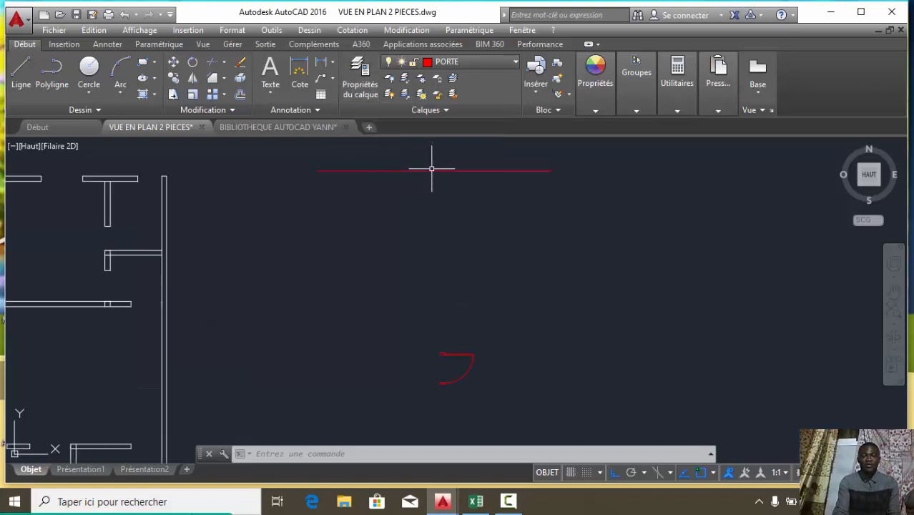
scroll(431, 169, "down", 2)
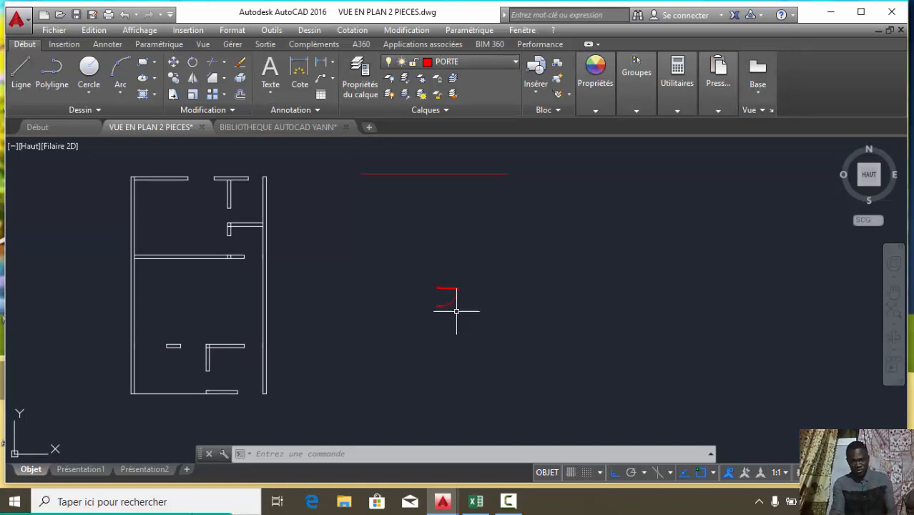
scroll(437, 293, "down", 2)
scroll(447, 279, "up", 2)
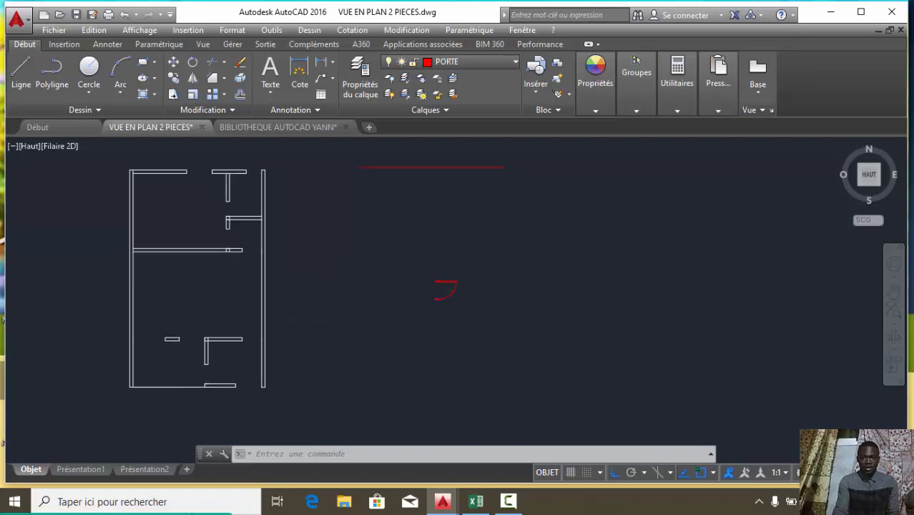
scroll(438, 277, "up", 2)
scroll(434, 287, "down", 2)
scroll(433, 287, "down", 2)
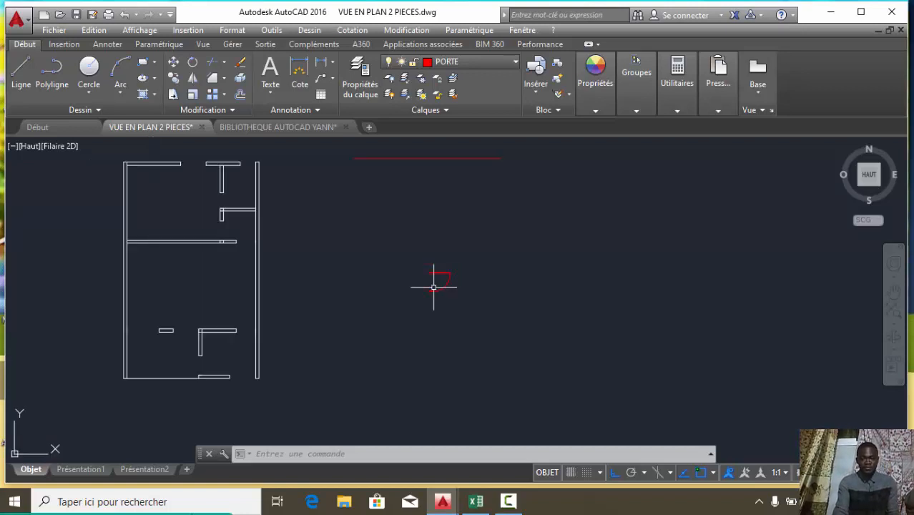
Inspect the red door up close and select one of its lines to check whether the parts are separate objects.
scroll(433, 283, "up", 5)
scroll(506, 249, "up", 3)
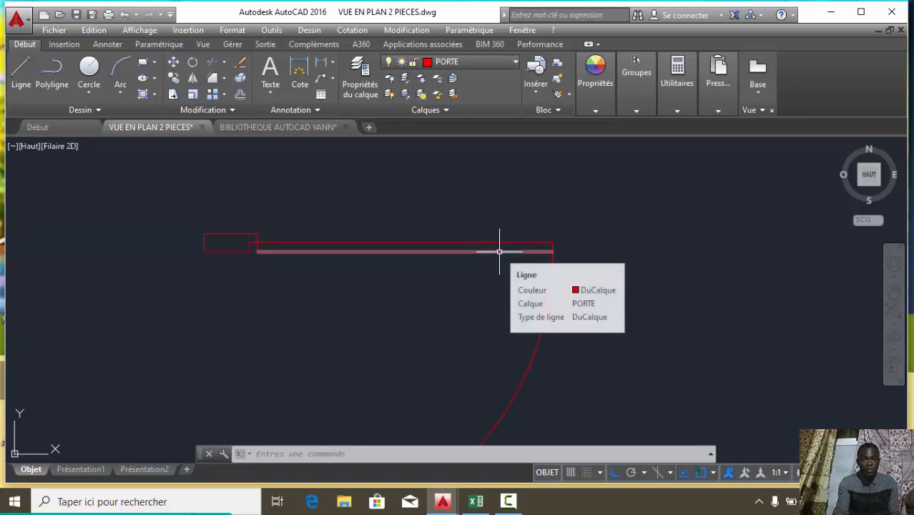
left_click(452, 248)
scroll(450, 252, "down", 3)
scroll(441, 277, "up", 2)
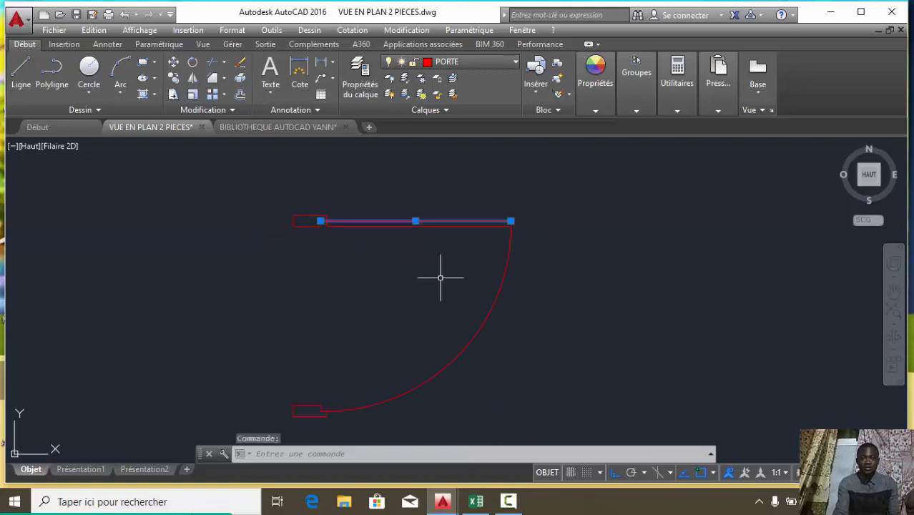
scroll(478, 257, "down", 4)
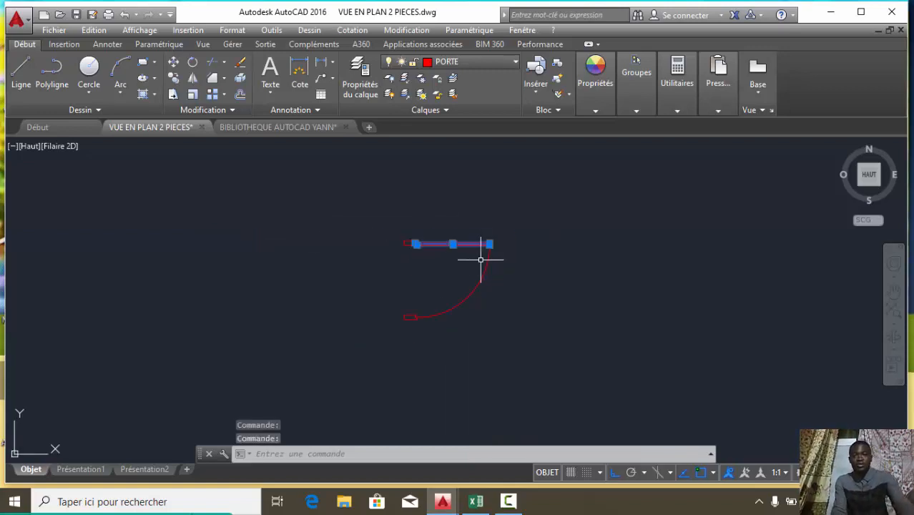
key("Escape")
scroll(433, 262, "down", 5)
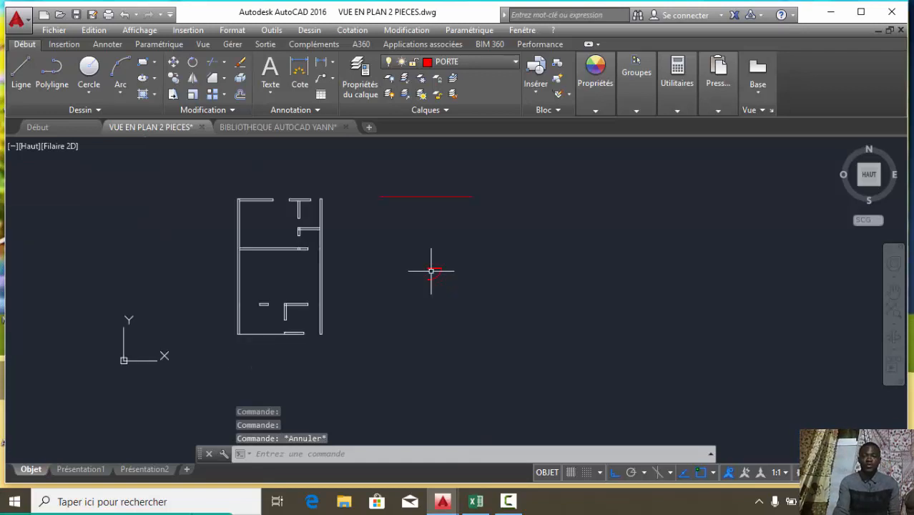
Select all parts of the red door and define them as a block named PORTE90.
scroll(432, 265, "up", 3)
scroll(454, 316, "up", 2)
left_click(548, 345)
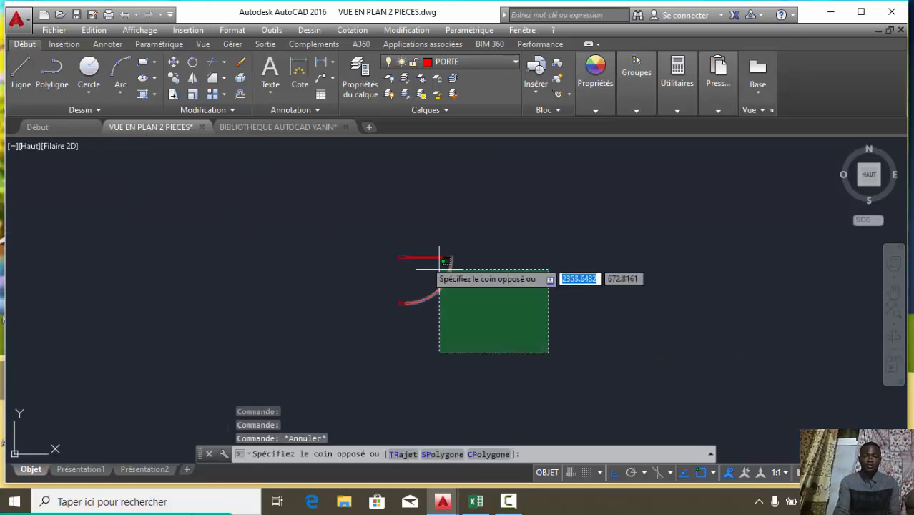
left_click(375, 229)
scroll(376, 236, "down", 4)
scroll(369, 236, "up", 3)
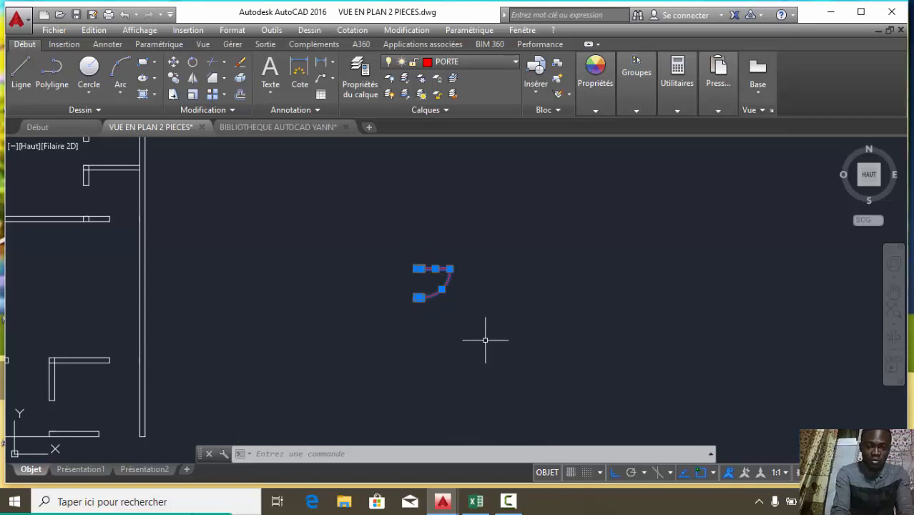
type("LOC")
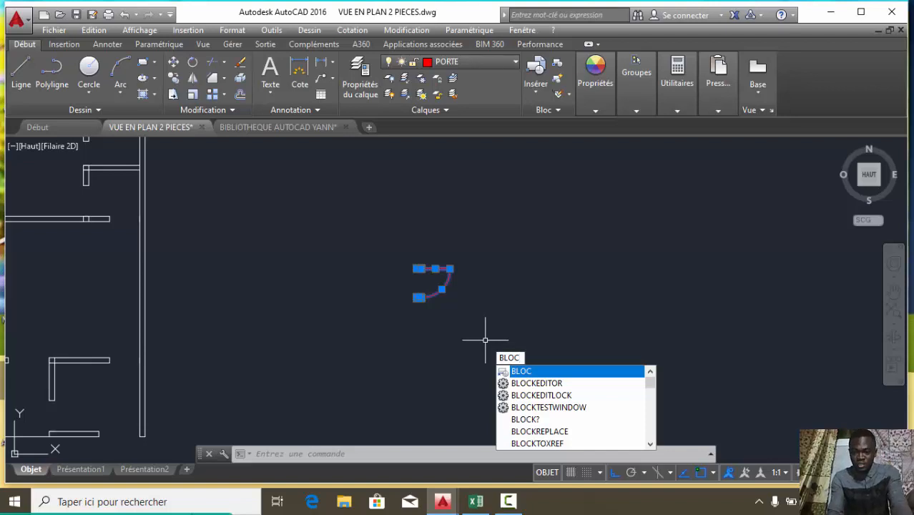
key("Return")
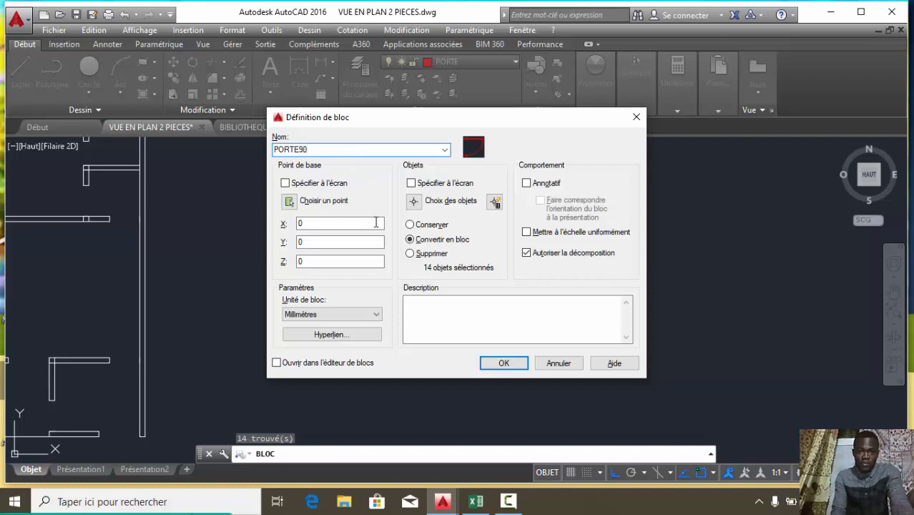
left_click(503, 363)
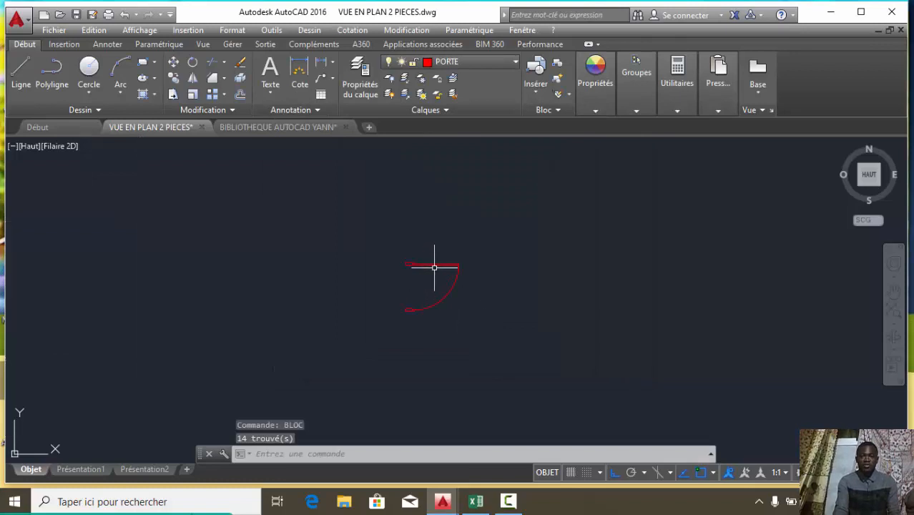
Examine the PORTE90 door up close and select it to check that it behaves as a single object.
scroll(419, 267, "up", 4)
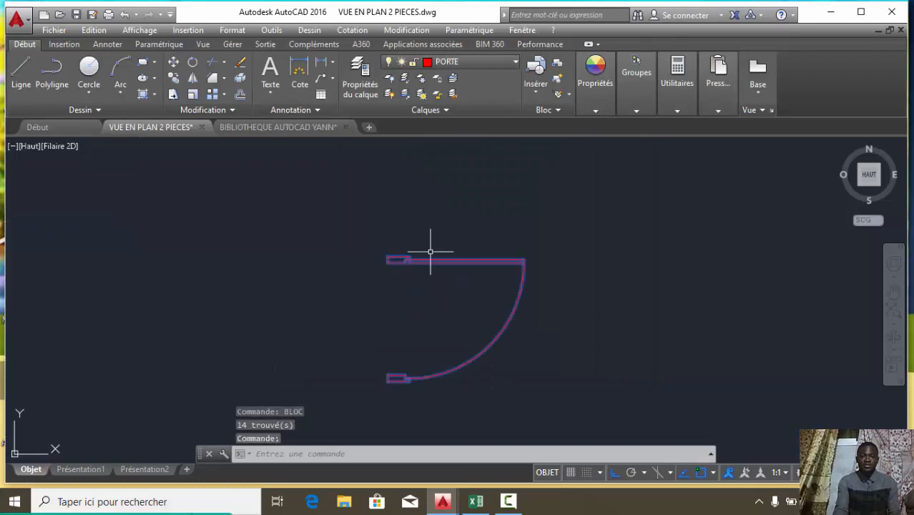
scroll(433, 258, "down", 8)
scroll(442, 269, "up", 8)
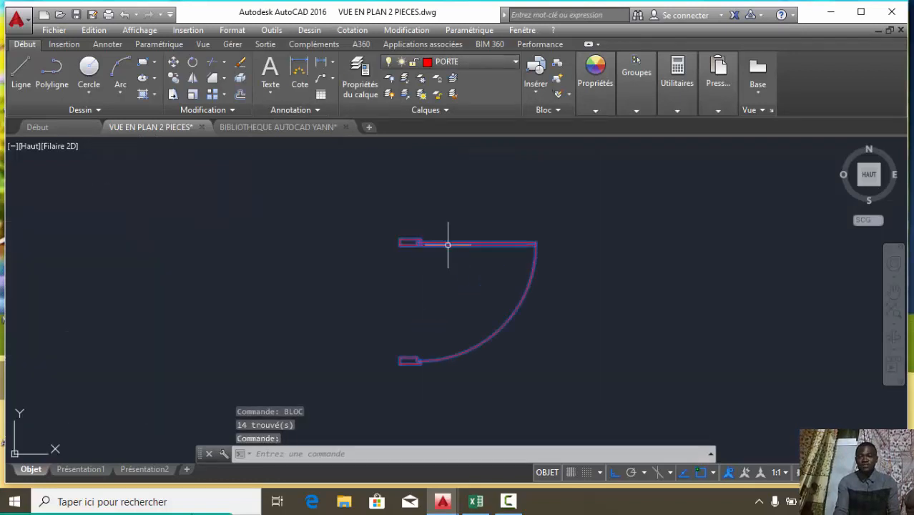
key("Escape")
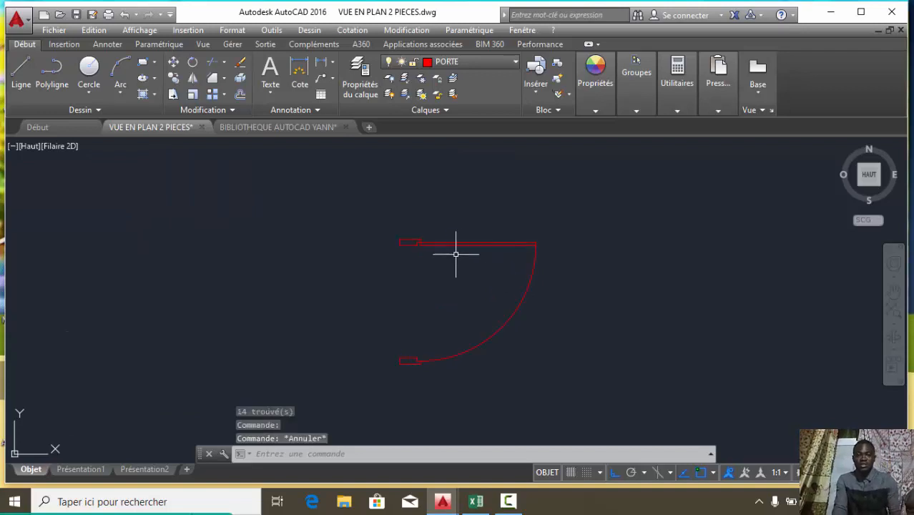
scroll(449, 270, "down", 4)
scroll(458, 293, "down", 4)
scroll(458, 295, "up", 2)
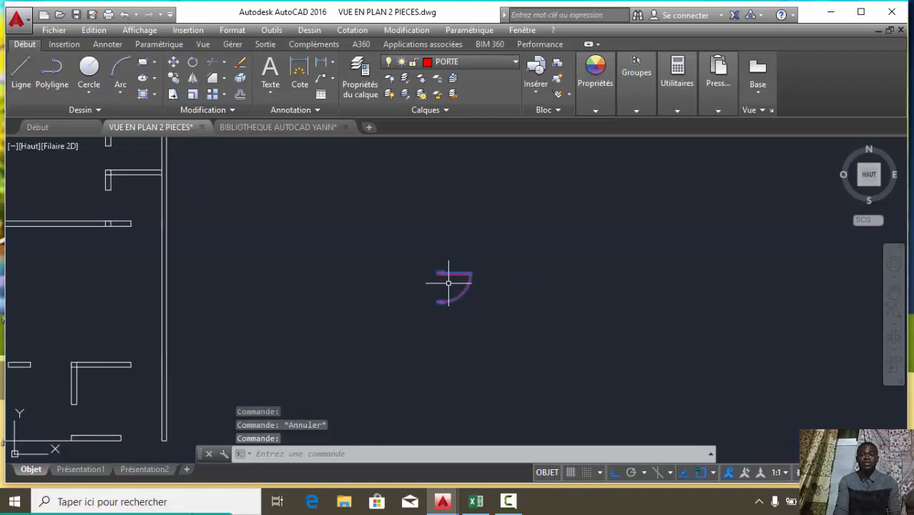
scroll(458, 299, "down", 2)
scroll(447, 288, "up", 2)
scroll(464, 289, "down", 2)
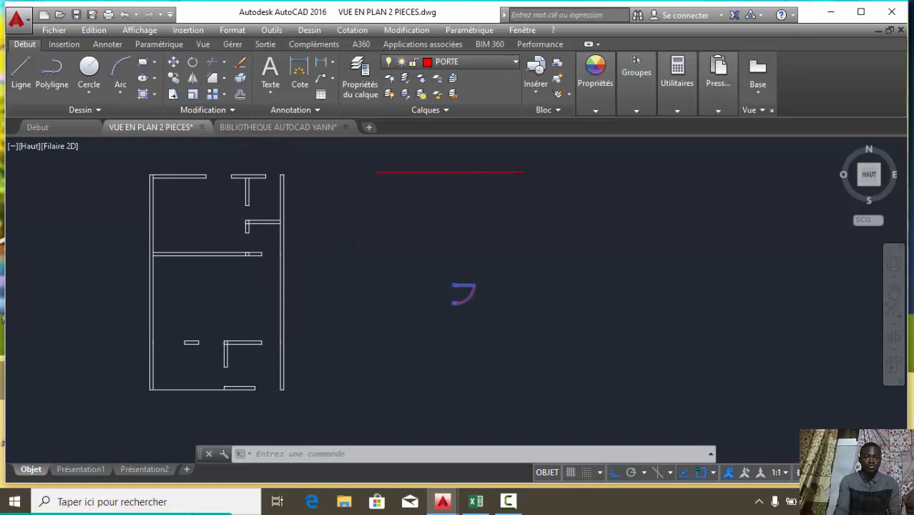
scroll(310, 308, "up", 1)
scroll(294, 353, "down", 1)
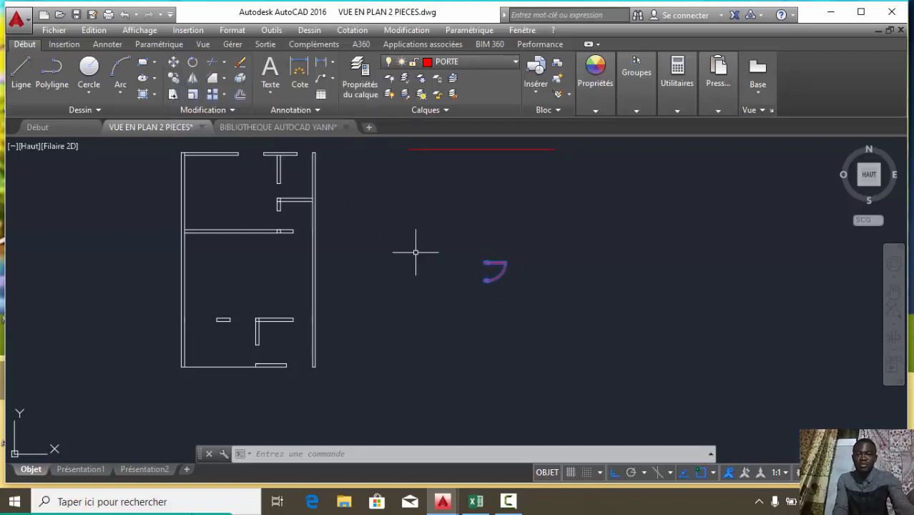
key("Escape")
Window-select the whole door block twice to check its selection, clearing the selection each time.
left_click(520, 311)
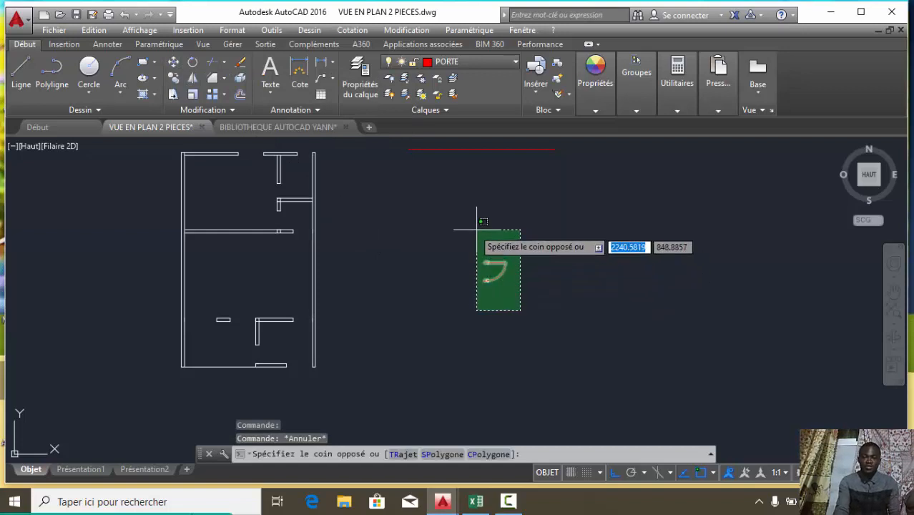
left_click(471, 218)
key("Escape")
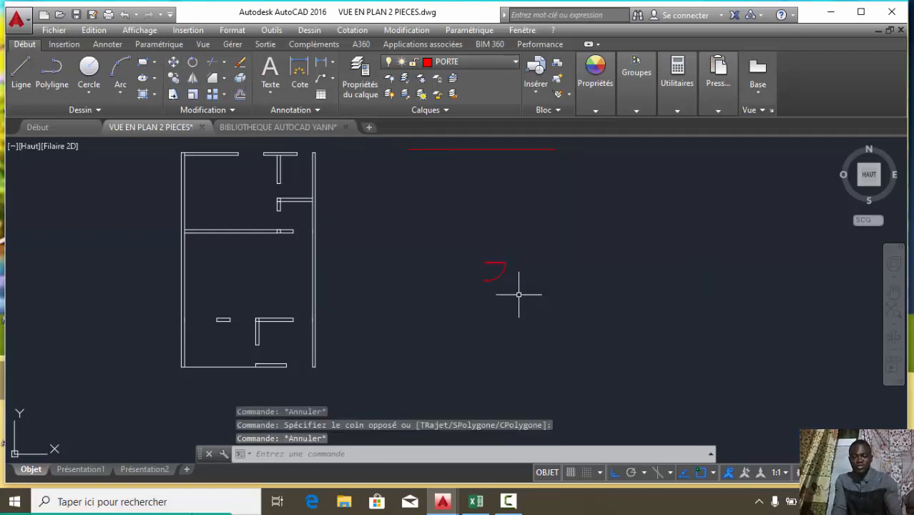
left_click(519, 309)
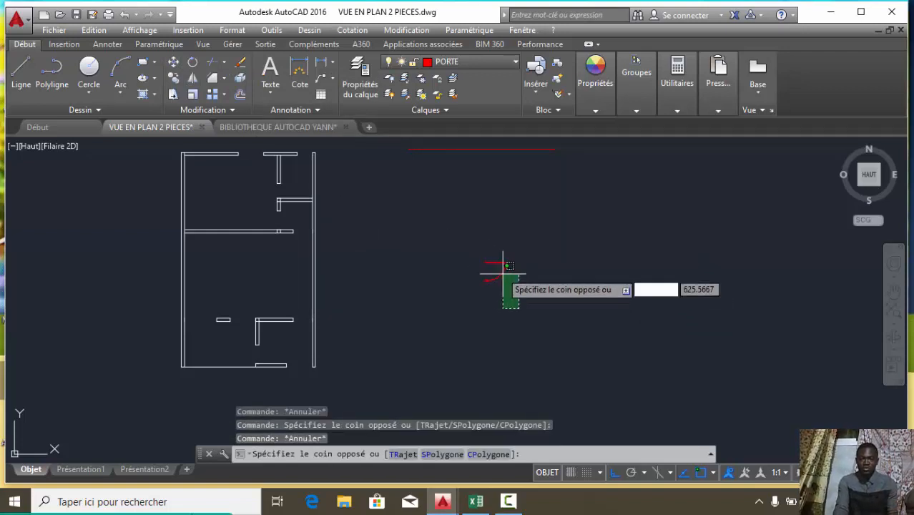
left_click(480, 242)
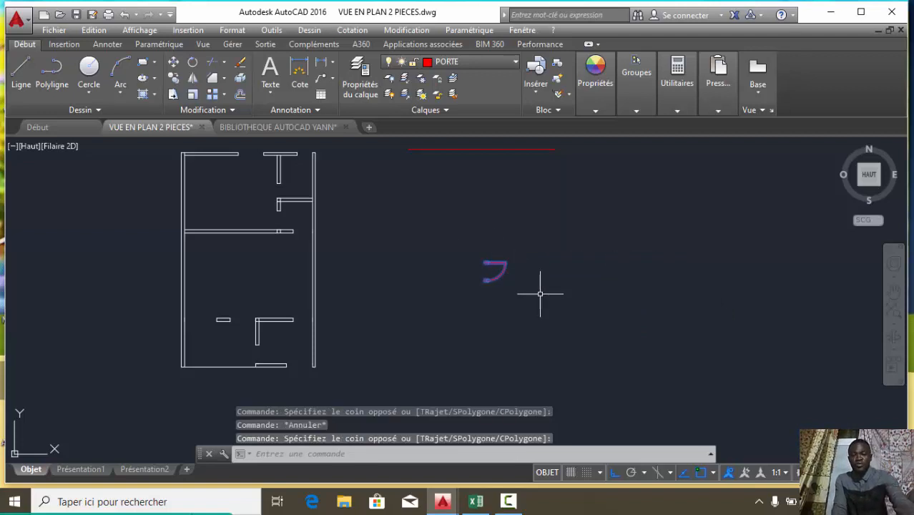
key("Escape")
Move the PORTE90 door block horizontally closer to the floor plan.
scroll(506, 259, "up", 4)
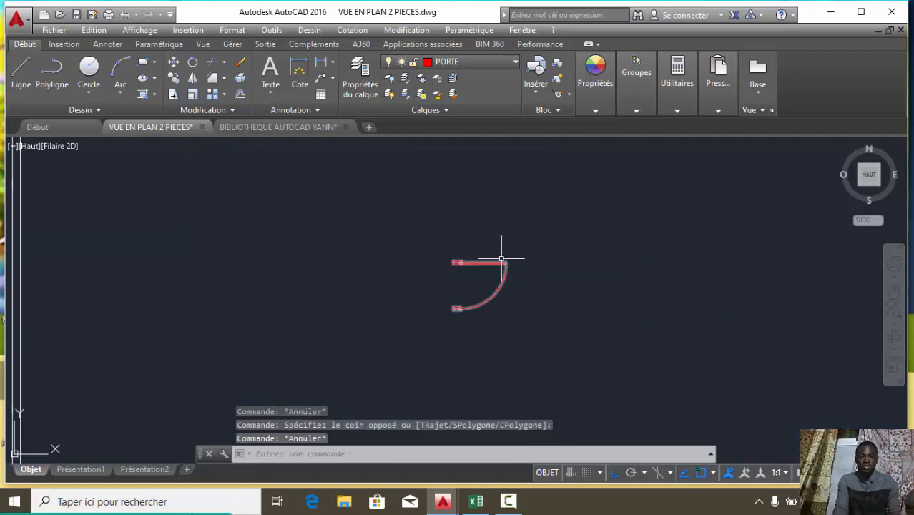
scroll(521, 312, "down", 4)
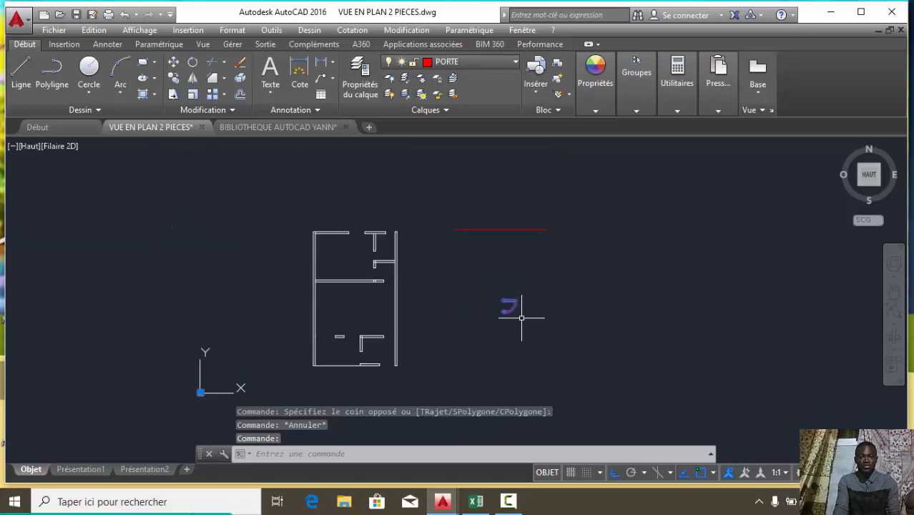
scroll(523, 306, "up", 2)
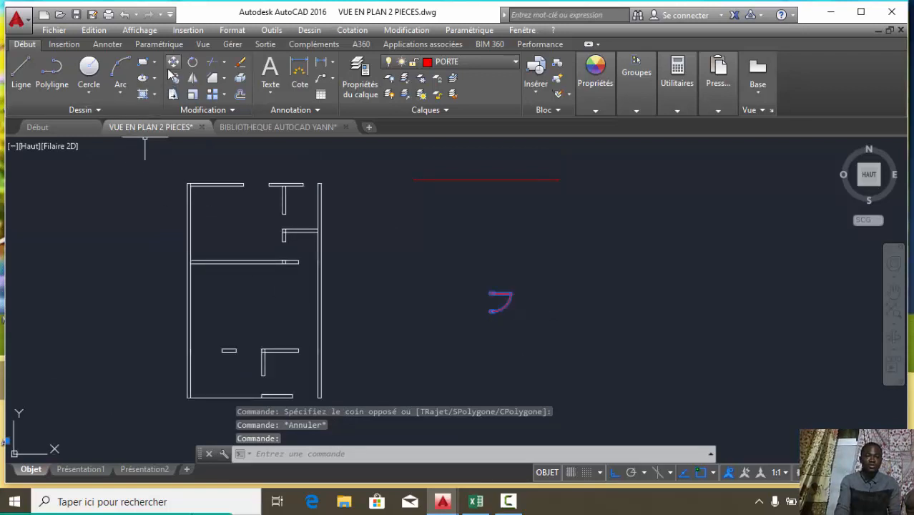
left_click(173, 62)
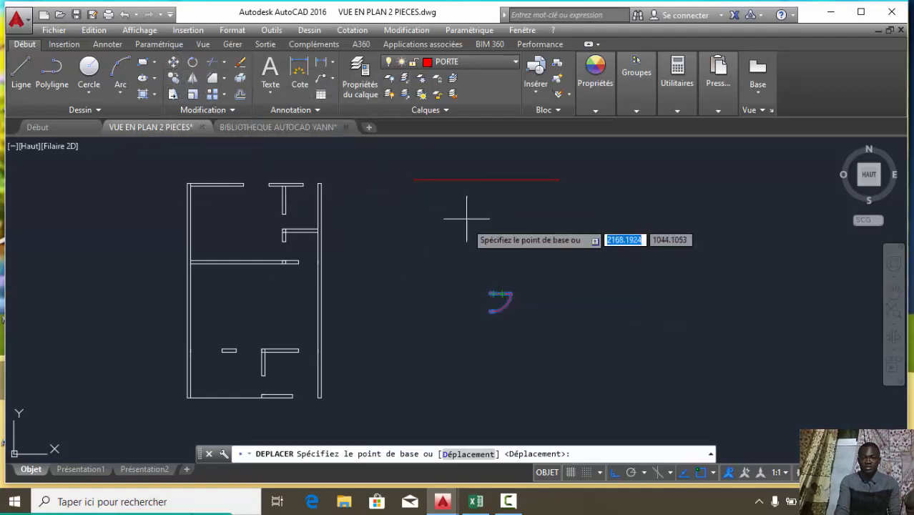
left_click(500, 294)
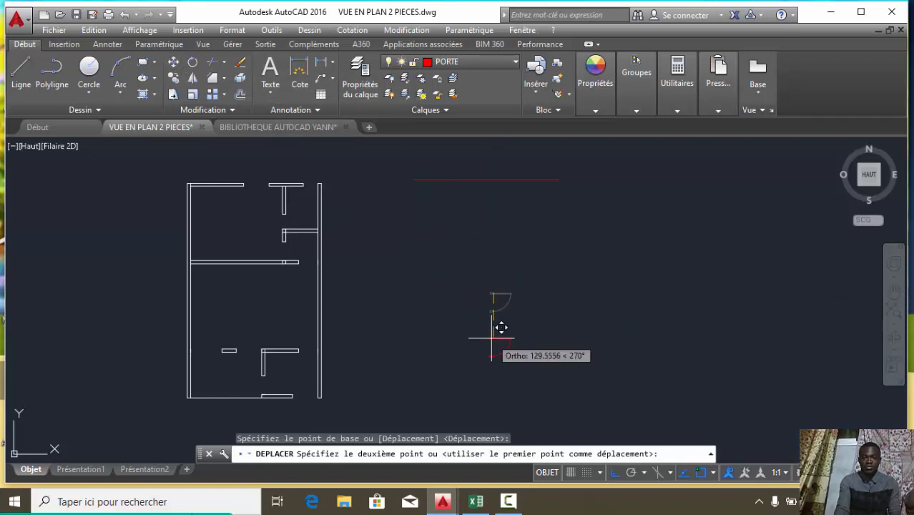
left_click(422, 310)
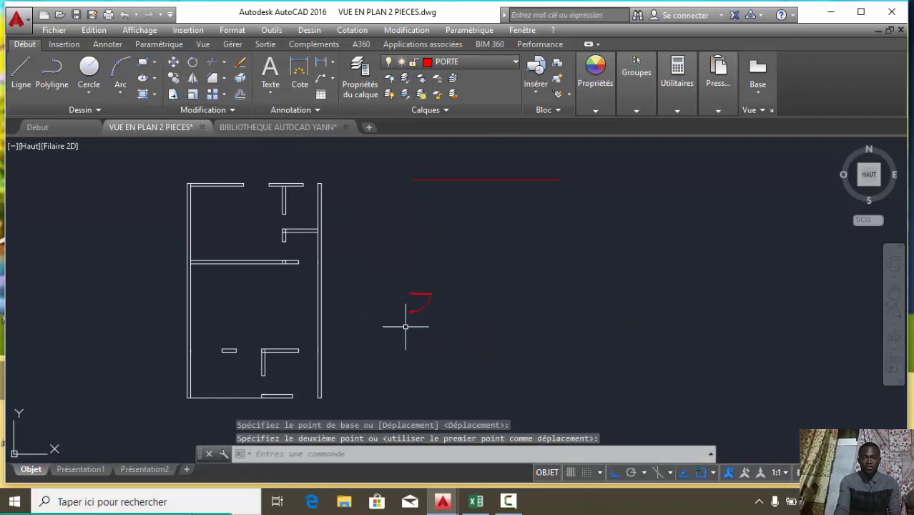
Copy the door block three times in a horizontal row extending away from the floor plan.
left_click(445, 324)
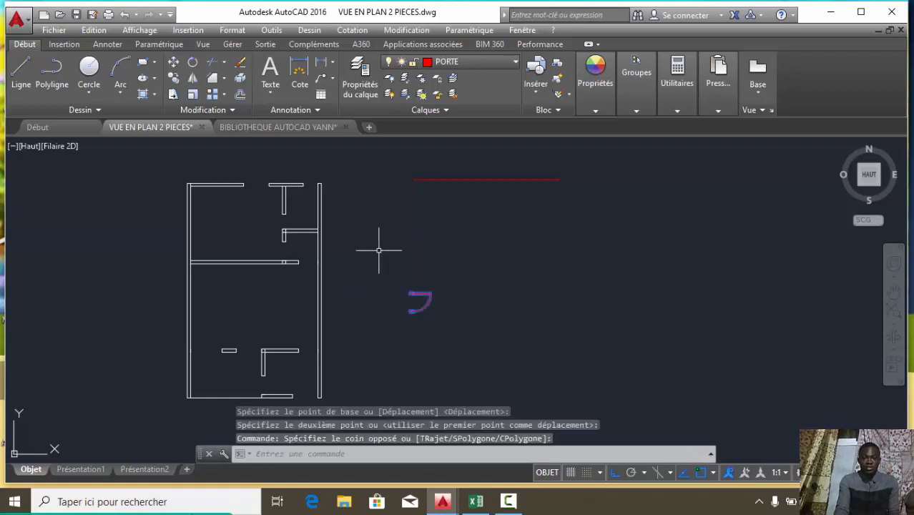
left_click(173, 78)
left_click(414, 290)
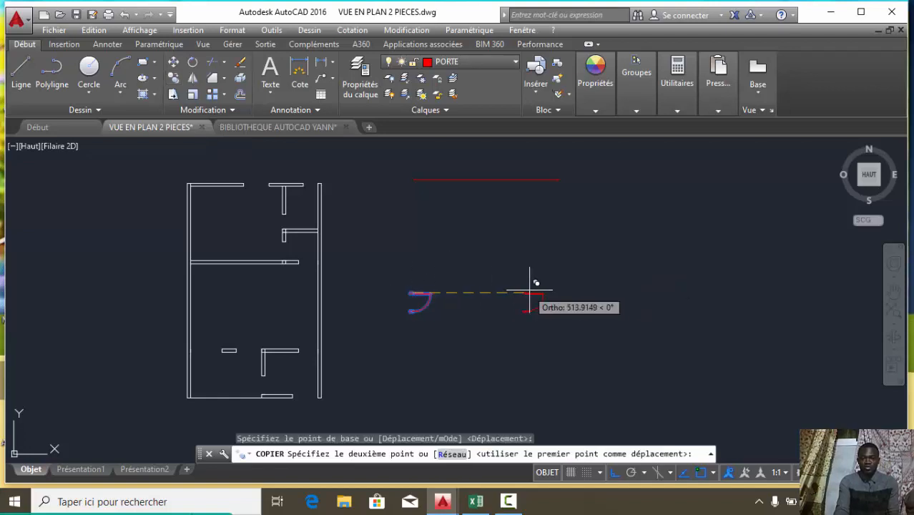
left_click(518, 292)
left_click(621, 292)
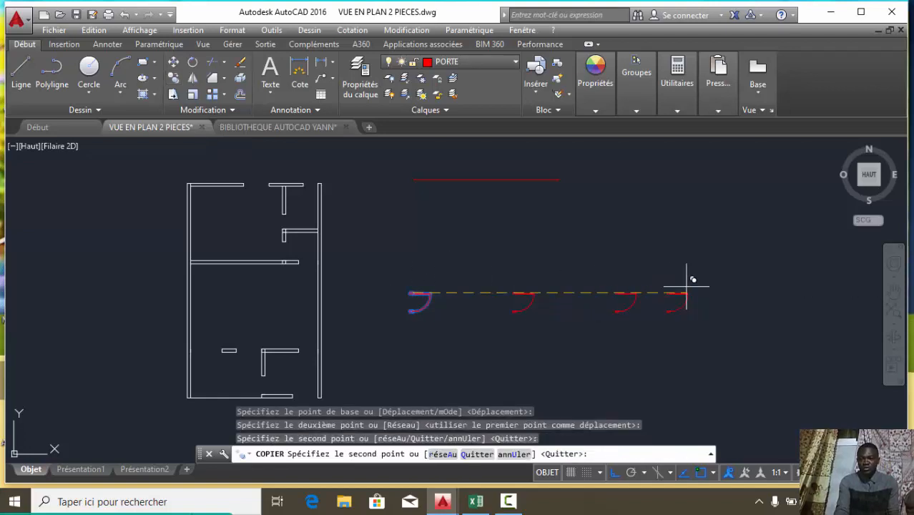
left_click(731, 291)
key("Escape")
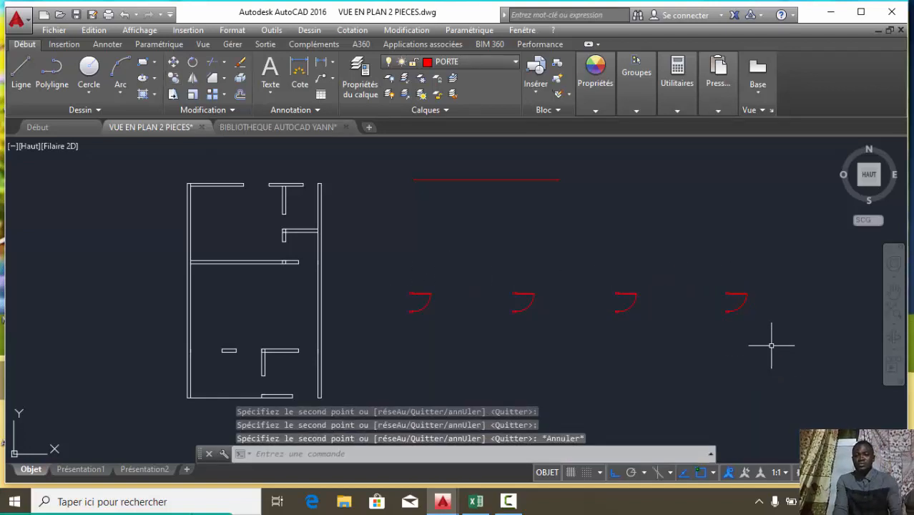
Erase the three copied door blocks, keeping only the one nearest the floor plan.
left_click(777, 345)
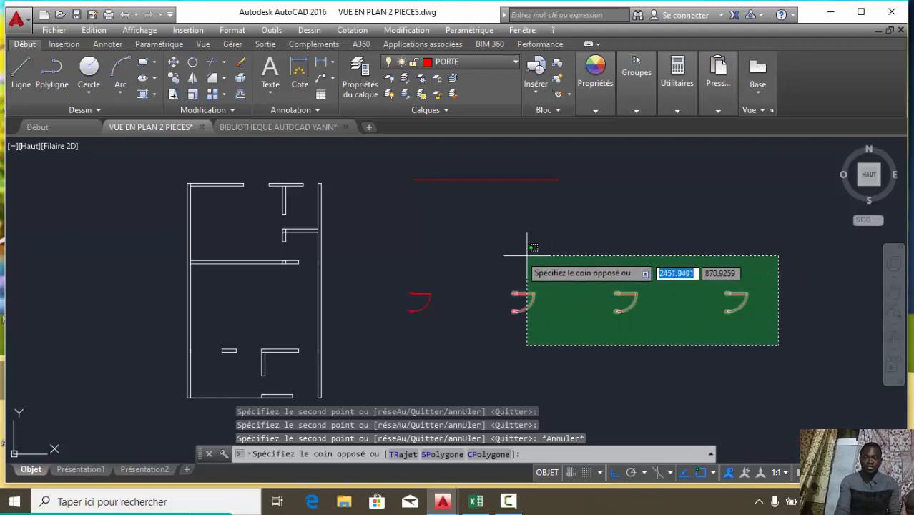
left_click(484, 232)
left_click(240, 62)
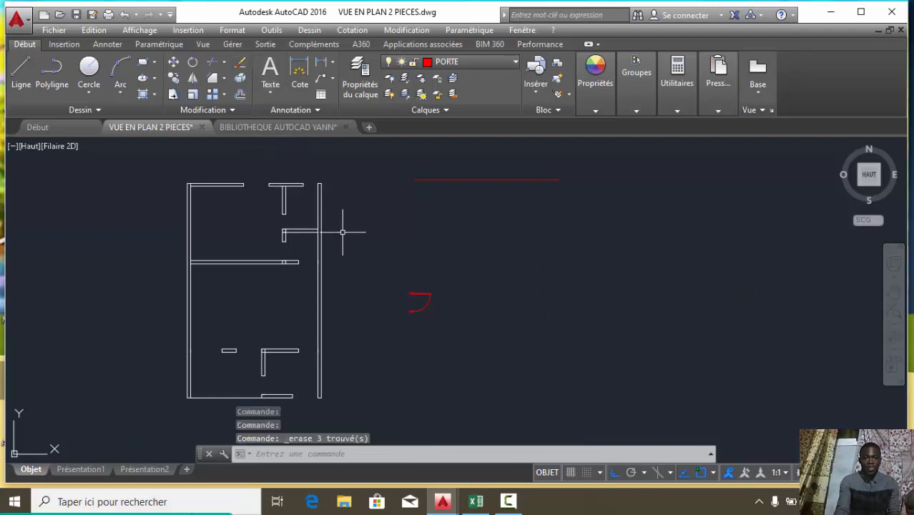
scroll(371, 287, "down", 2)
scroll(299, 257, "up", 2)
scroll(301, 257, "up", 2)
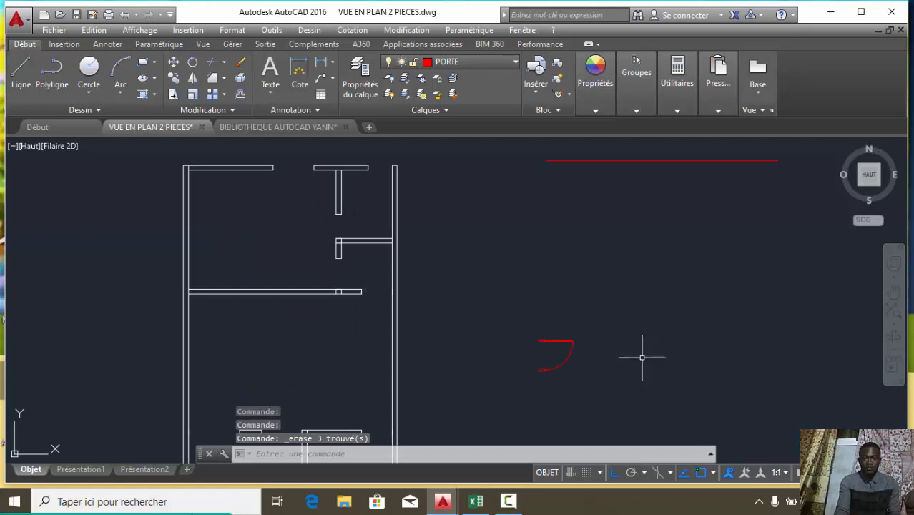
Rotate the door block a quarter turn counter-clockwise about the outer corner of its upper jamb.
scroll(332, 259, "down", 2)
scroll(331, 249, "down", 2)
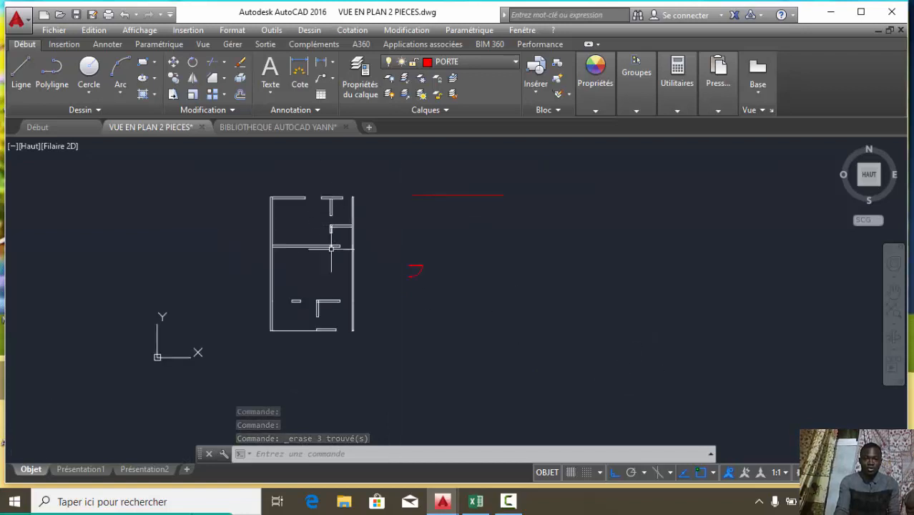
scroll(343, 272, "up", 2)
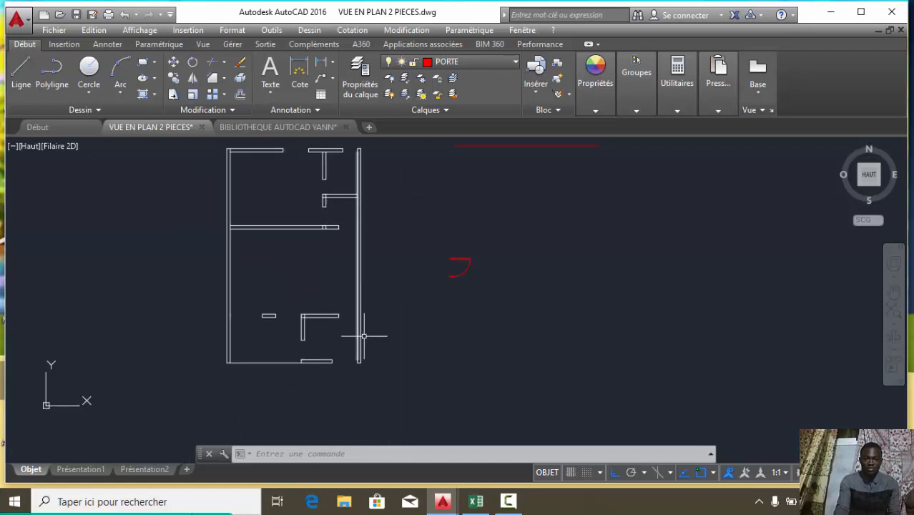
scroll(364, 315, "down", 2)
scroll(397, 306, "up", 2)
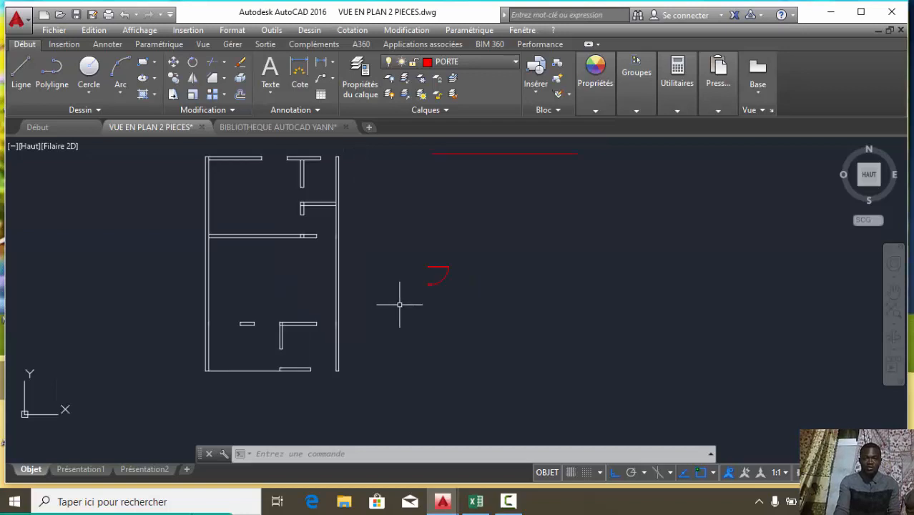
left_click(481, 317)
left_click(414, 236)
scroll(440, 277, "down", 2)
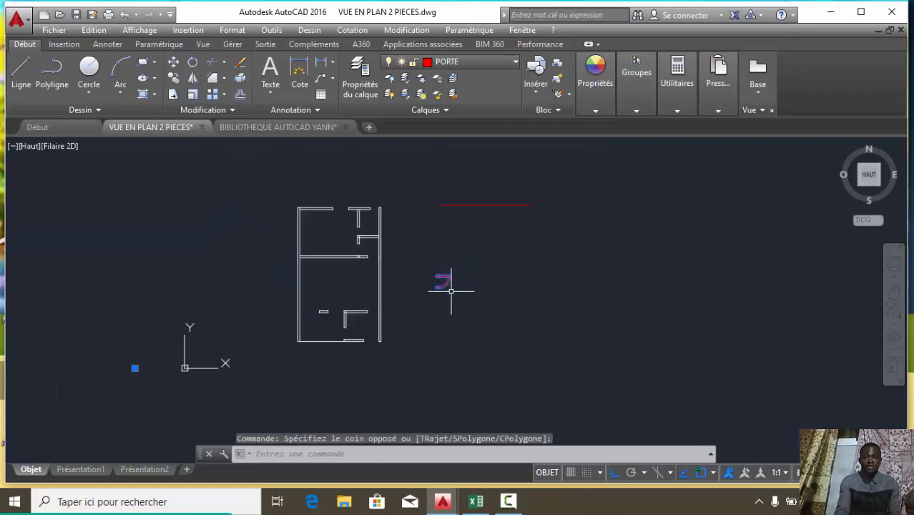
scroll(457, 261, "up", 2)
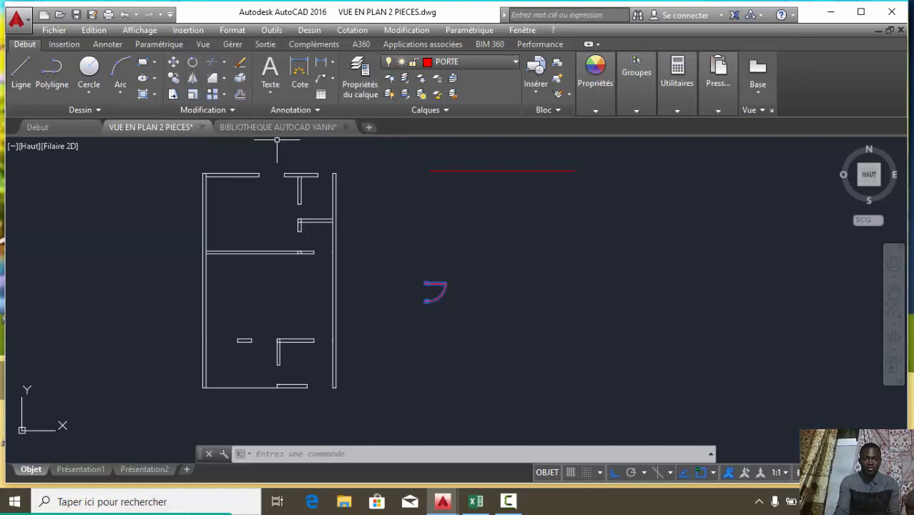
left_click(191, 64)
scroll(429, 290, "up", 5)
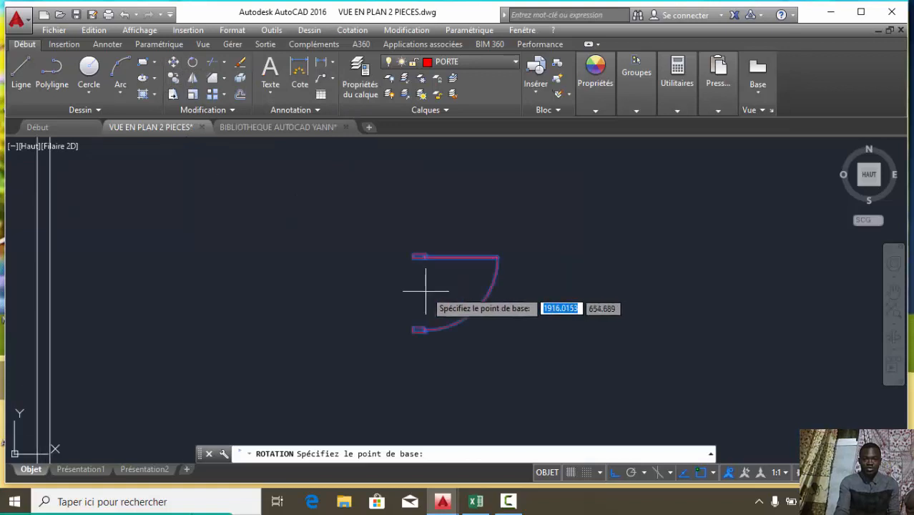
left_click(413, 254)
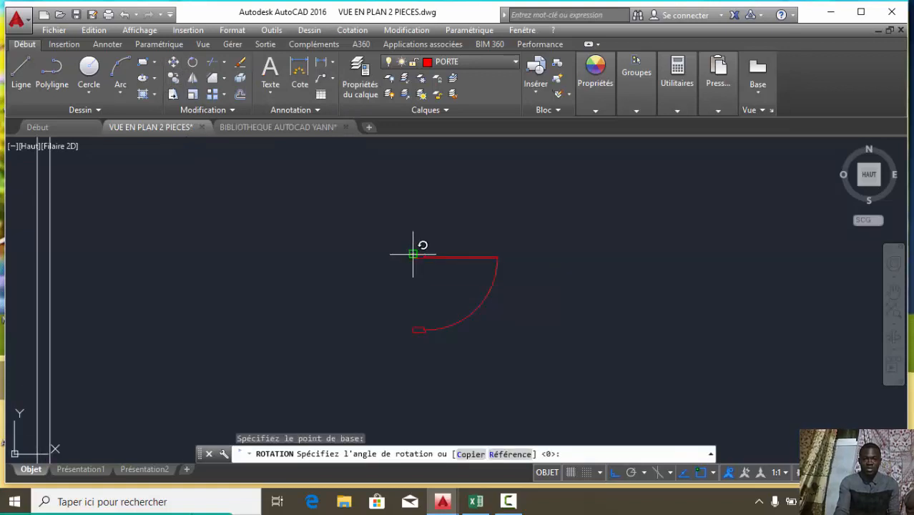
left_click(414, 209)
scroll(420, 255, "down", 3)
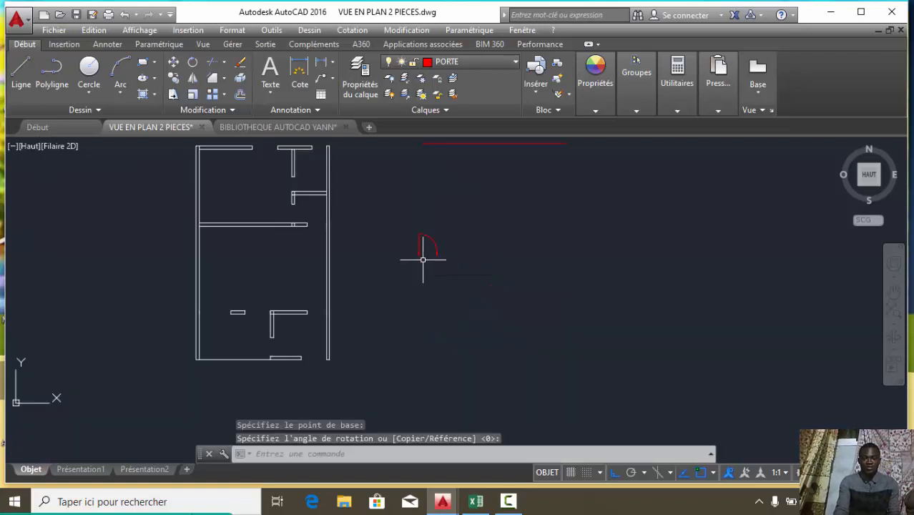
scroll(436, 264, "down", 1)
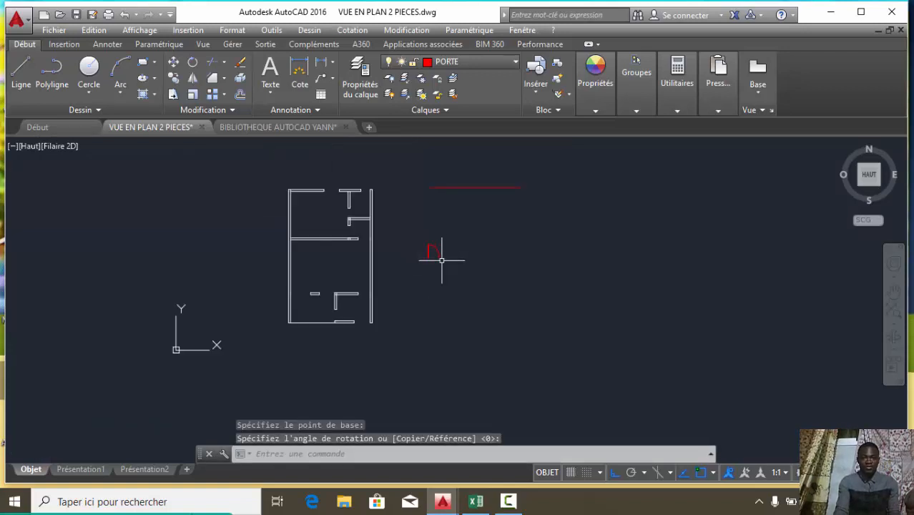
scroll(453, 256, "up", 1)
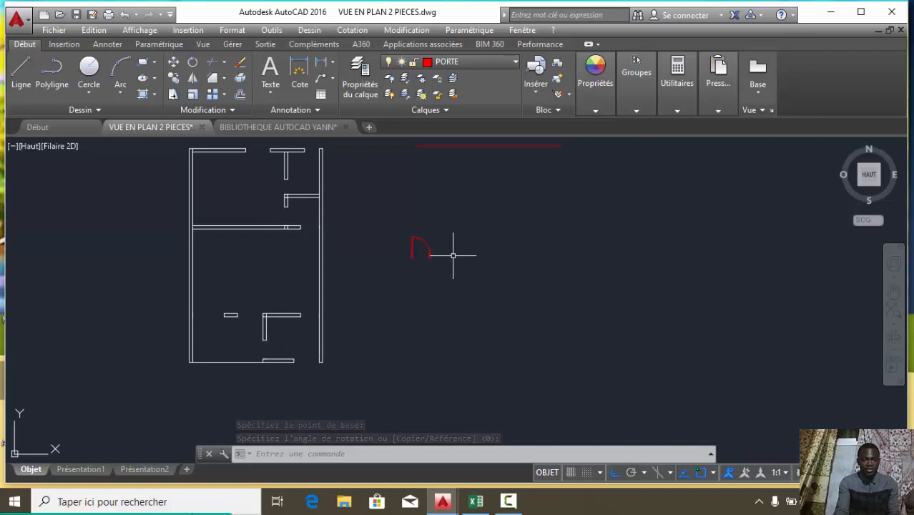
scroll(427, 279, "down", 1)
scroll(451, 256, "up", 1)
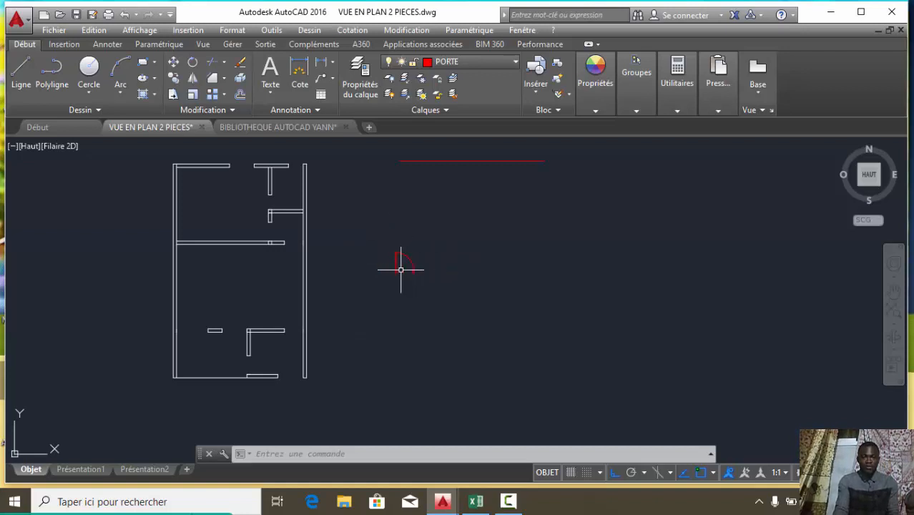
scroll(401, 270, "up", 2)
scroll(388, 268, "down", 2)
scroll(422, 265, "up", 2)
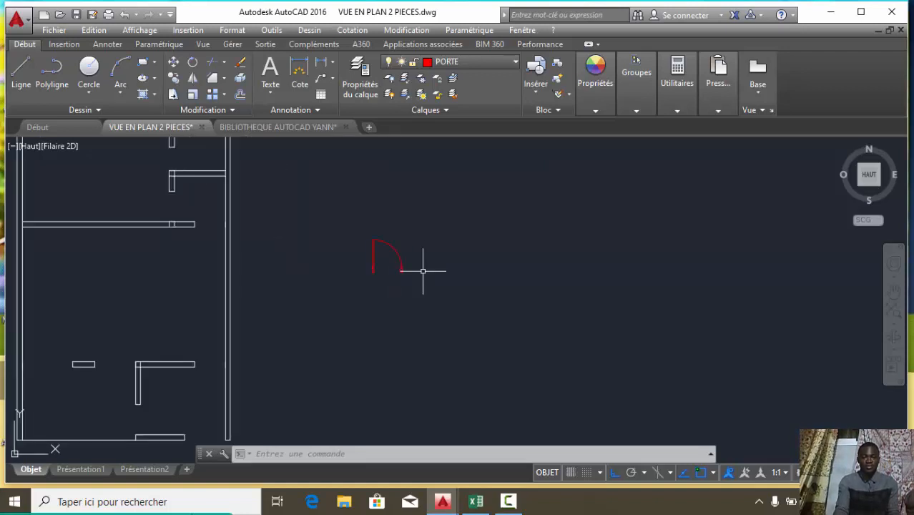
scroll(406, 282, "down", 2)
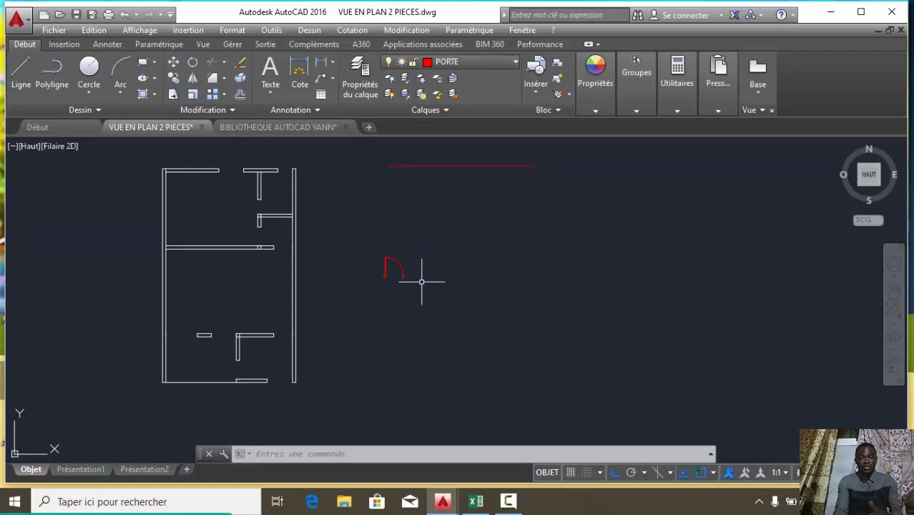
Draw a vertical line just to the right of the door block as a symmetry axis.
left_click(21, 70)
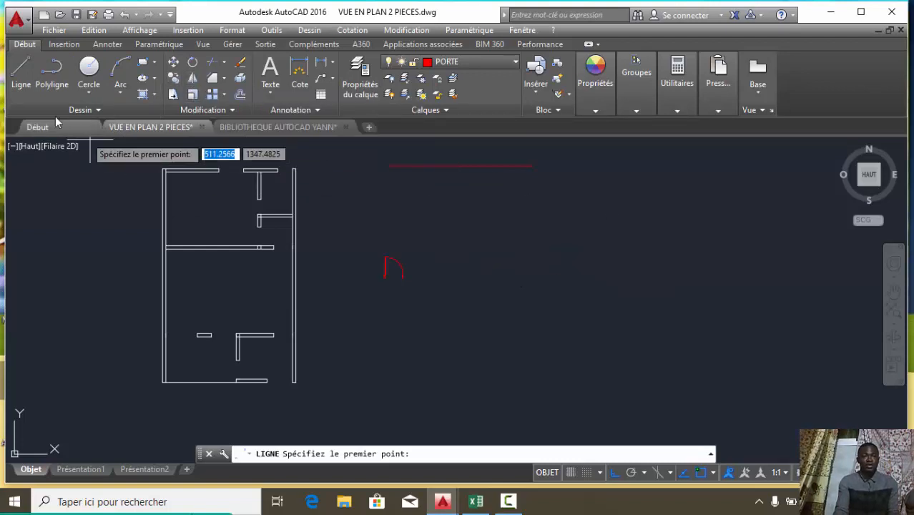
left_click(21, 71)
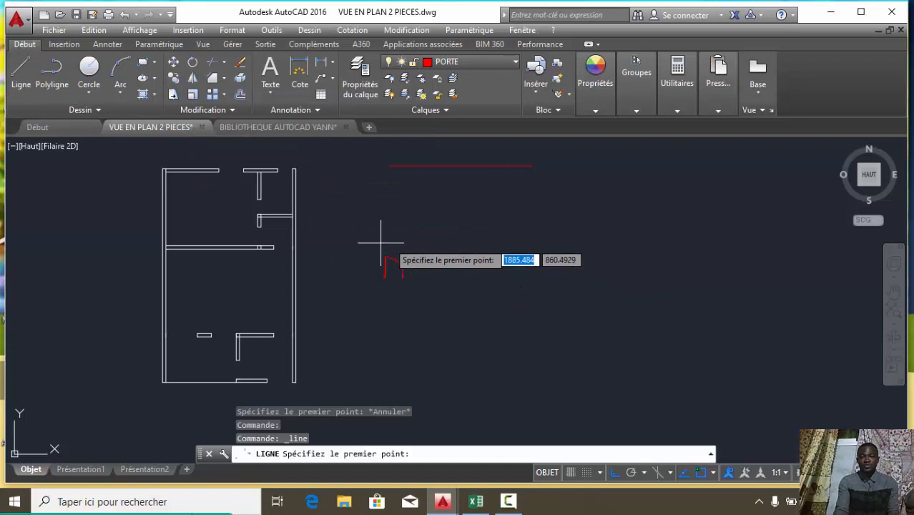
left_click(422, 211)
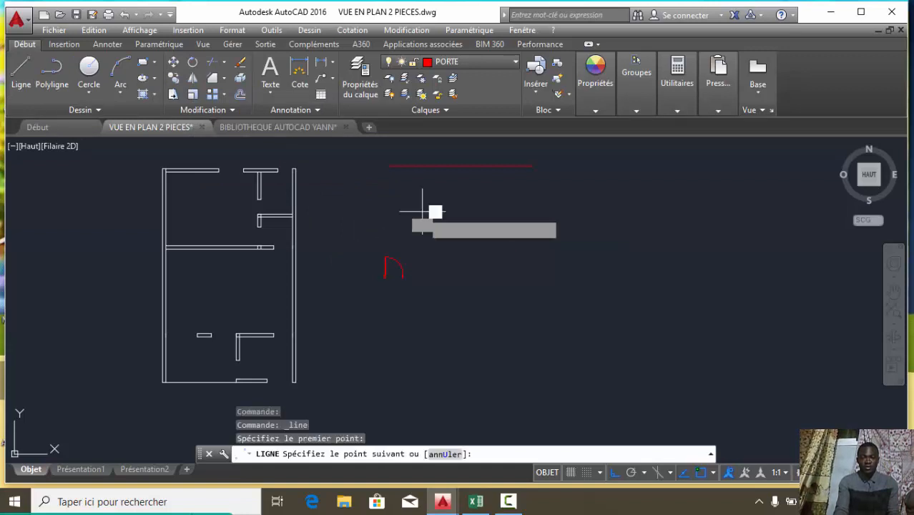
left_click(432, 344)
key("Escape")
key("Escape")
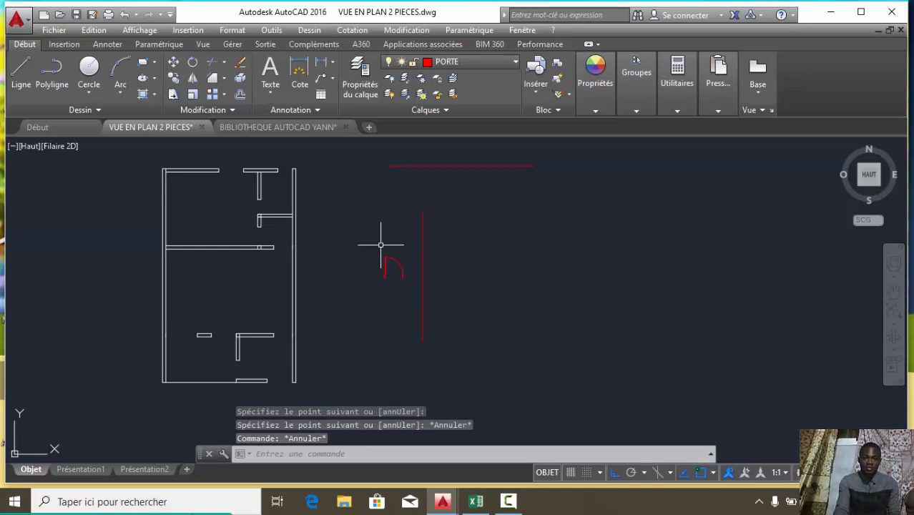
Mirror the door block across the vertical line, keeping the source object.
left_click(413, 287)
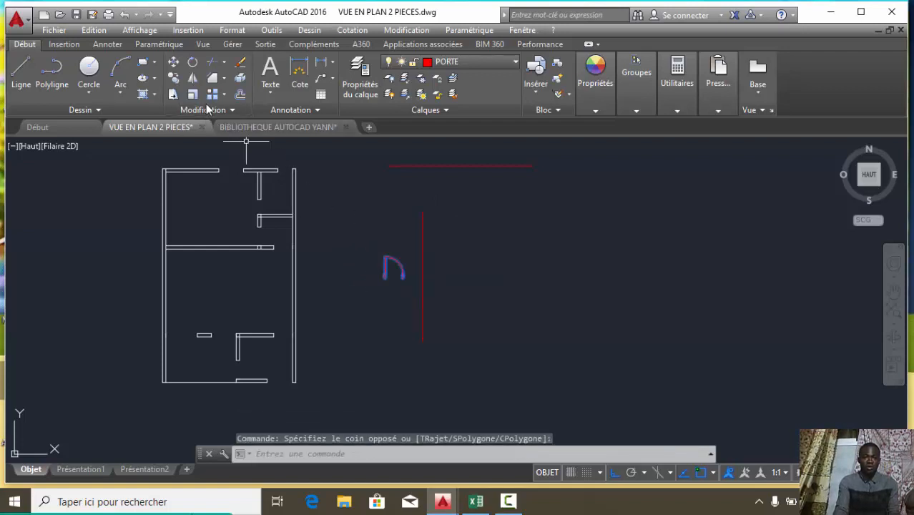
left_click(191, 80)
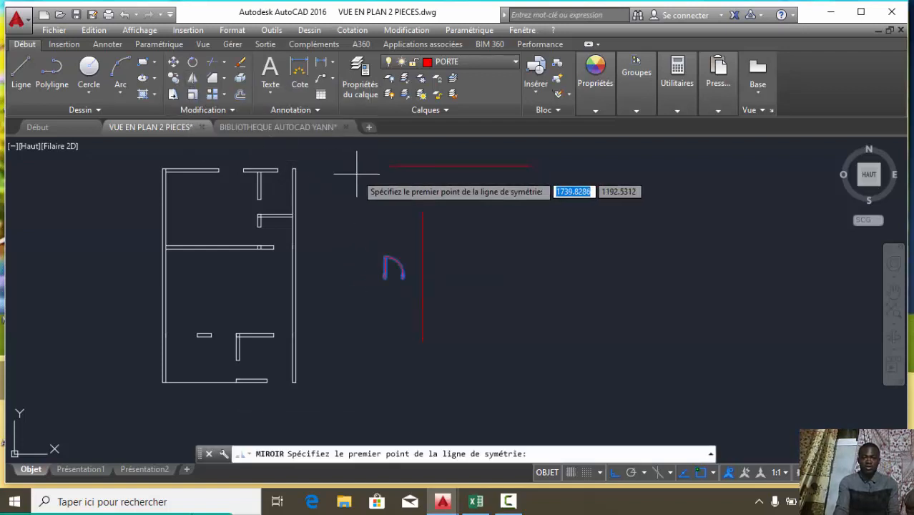
left_click(422, 212)
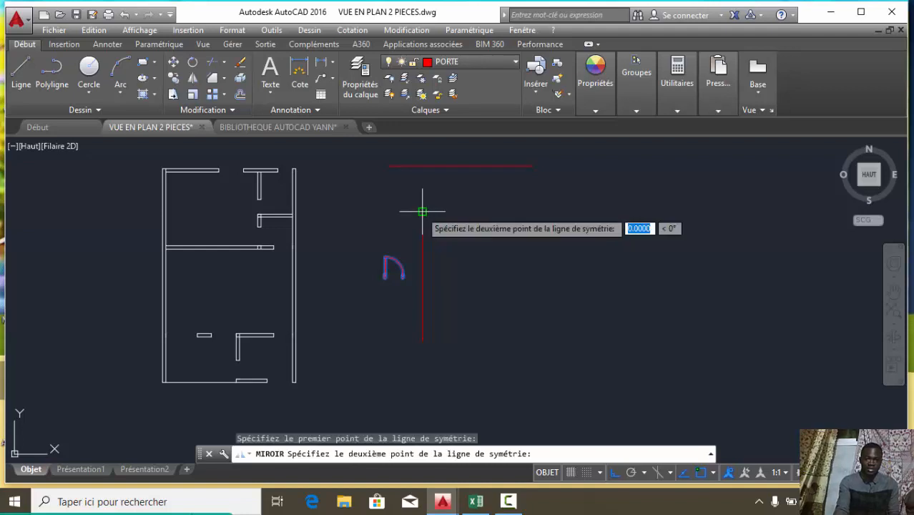
left_click(422, 341)
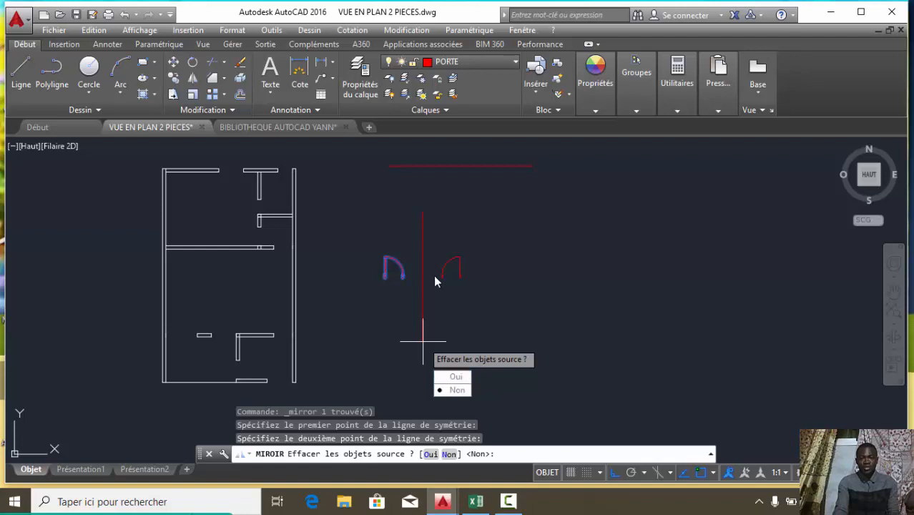
left_click(456, 390)
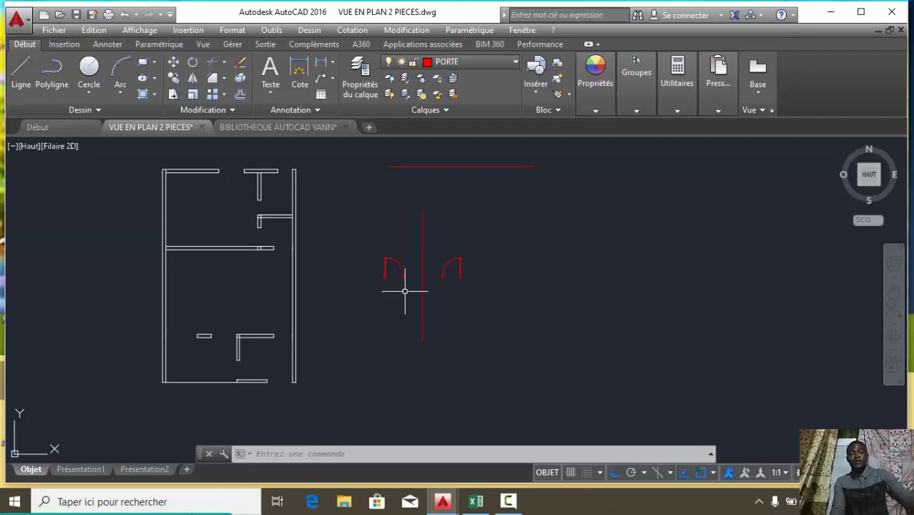
Copy the mirrored door from its lower-left jamb corner to the lower end corner of the middle partition wall, filling the opening beside the right exterior wall.
scroll(405, 289, "down", 2)
scroll(404, 284, "up", 2)
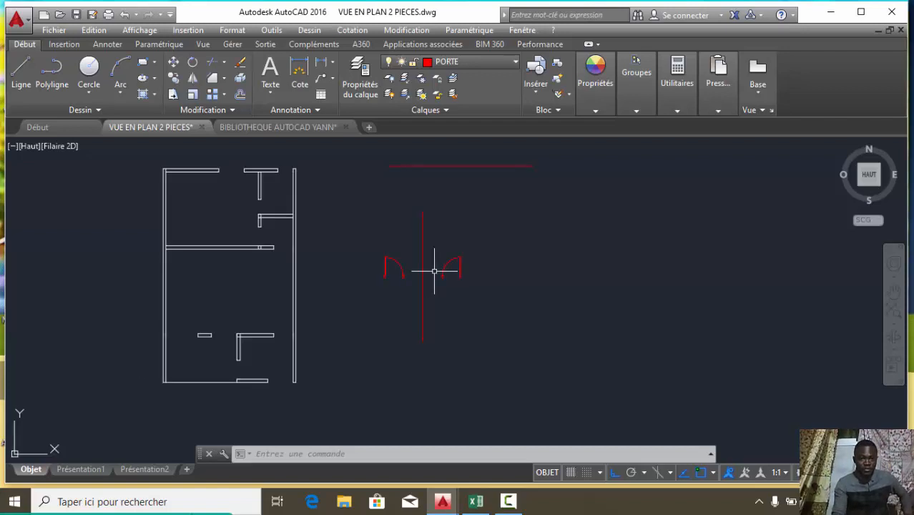
scroll(434, 271, "up", 2)
scroll(480, 277, "down", 2)
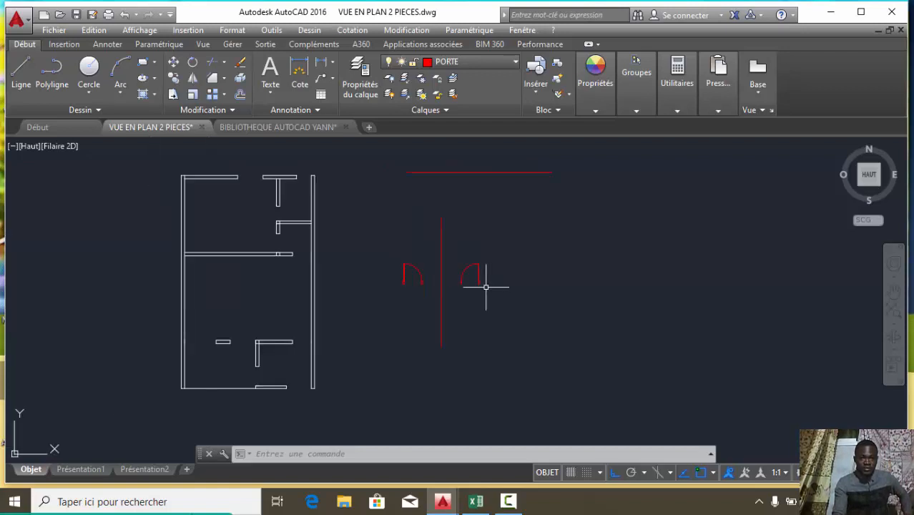
left_click(498, 291)
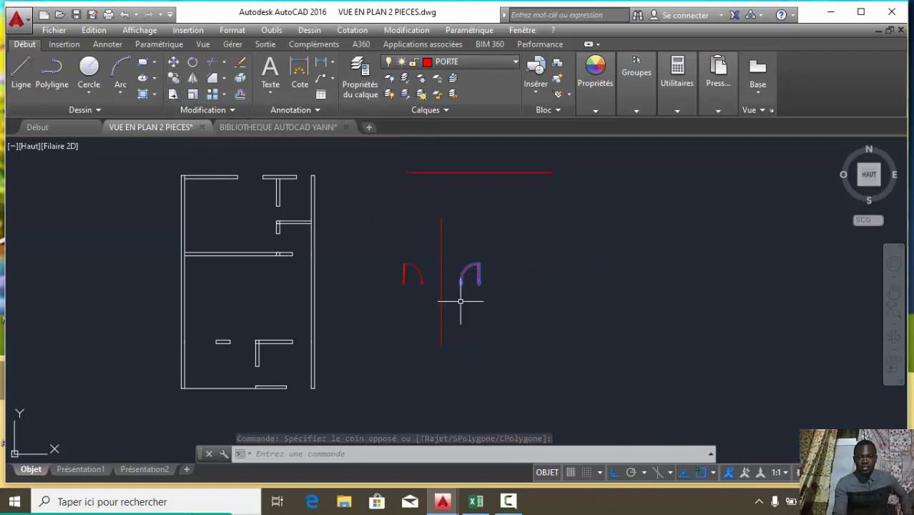
left_click(174, 78)
scroll(419, 241, "up", 5)
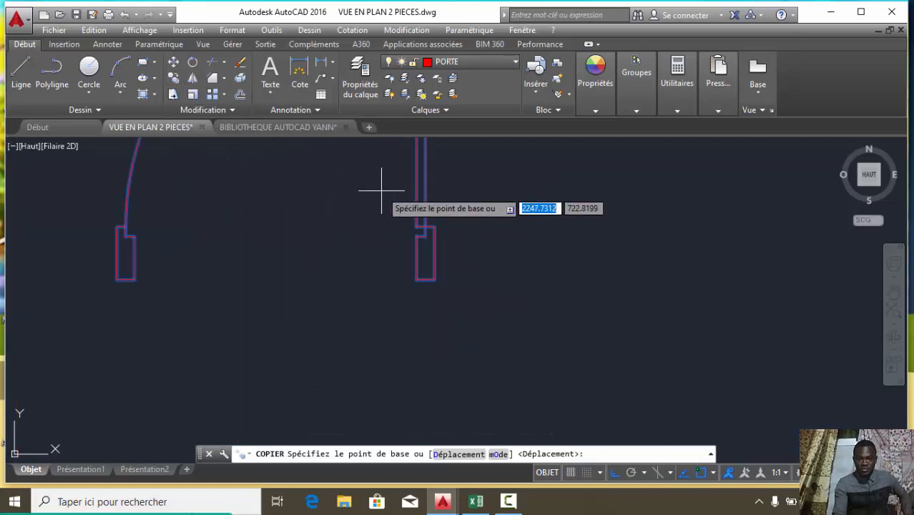
left_click(118, 279)
scroll(653, 281, "down", 2)
scroll(629, 280, "down", 3)
scroll(308, 243, "up", 3)
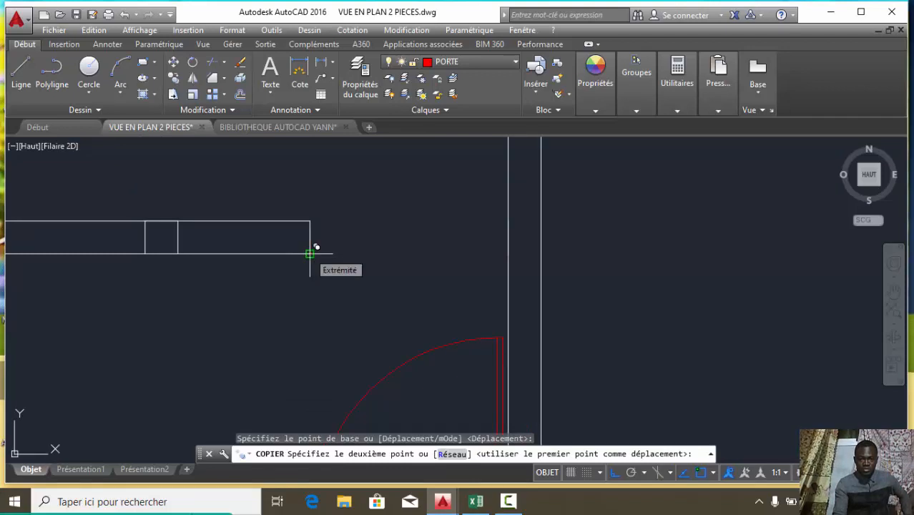
left_click(310, 254)
scroll(312, 259, "down", 5)
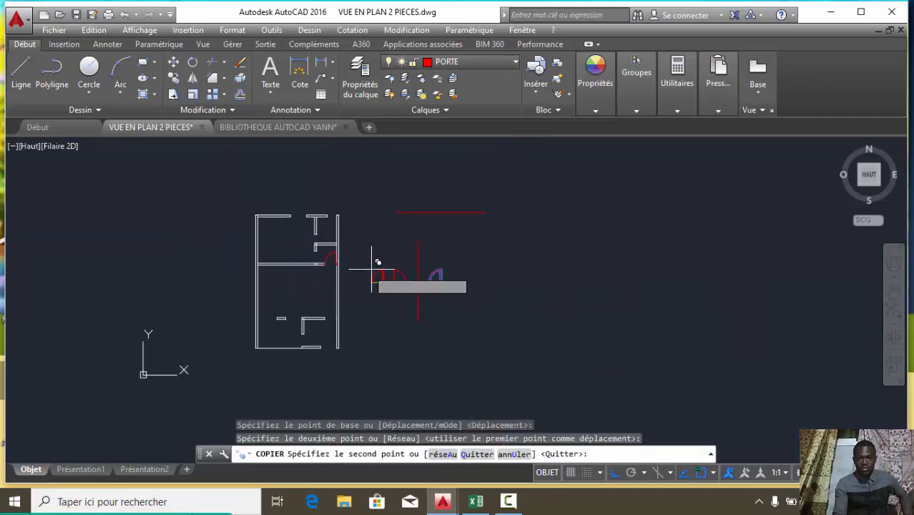
scroll(458, 284, "up", 3)
scroll(493, 293, "down", 3)
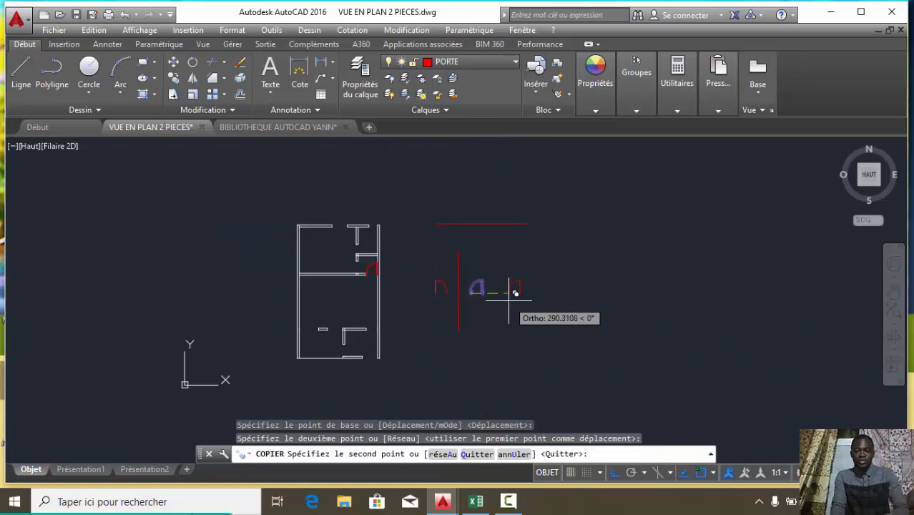
scroll(511, 299, "up", 2)
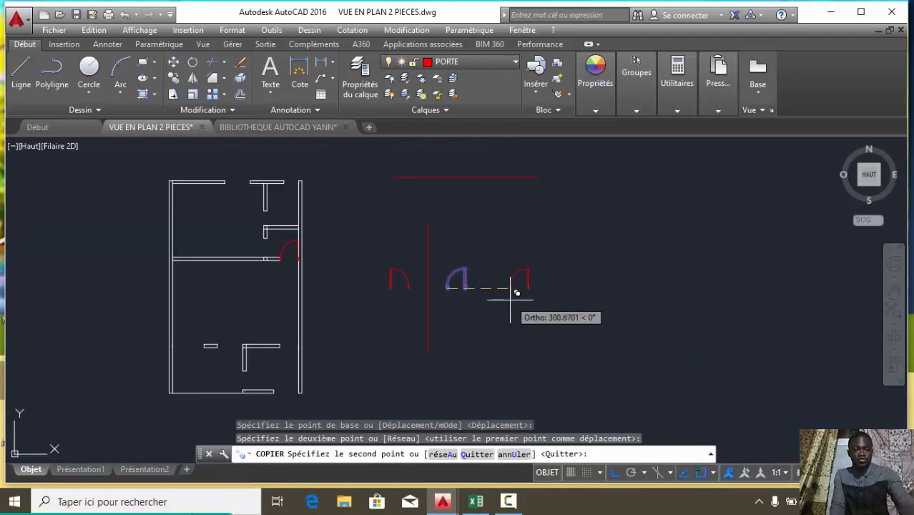
key("Escape")
Examine how the copied door's jambs and swing fit the opening between the middle partition and the right exterior wall.
scroll(310, 258, "up", 5)
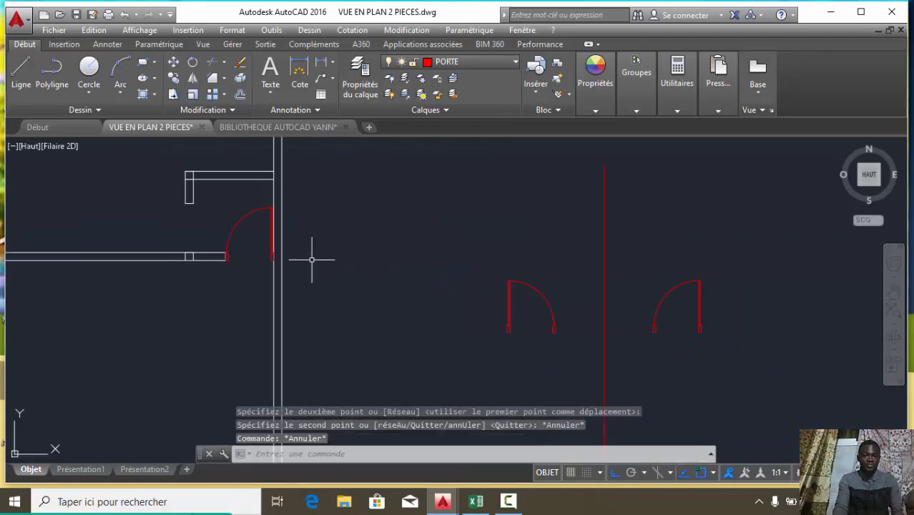
scroll(214, 239, "down", 2)
scroll(225, 200, "up", 1)
scroll(239, 239, "down", 2)
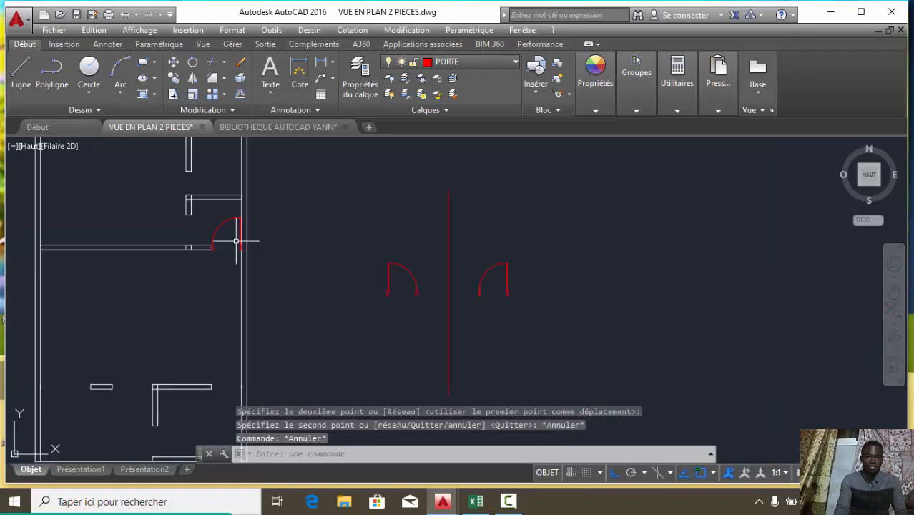
scroll(244, 236, "up", 2)
scroll(245, 292, "up", 2)
scroll(254, 262, "down", 2)
scroll(210, 265, "up", 2)
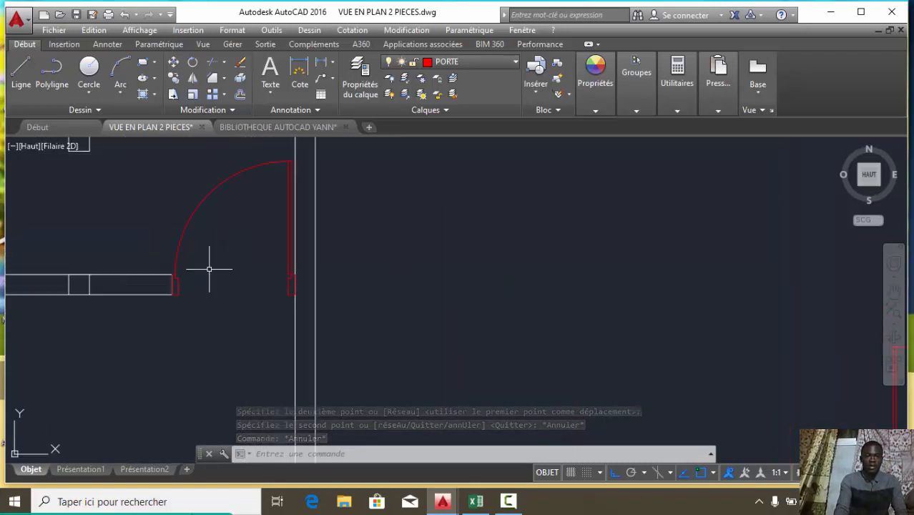
scroll(211, 275, "down", 4)
scroll(214, 292, "down", 3)
scroll(211, 292, "up", 3)
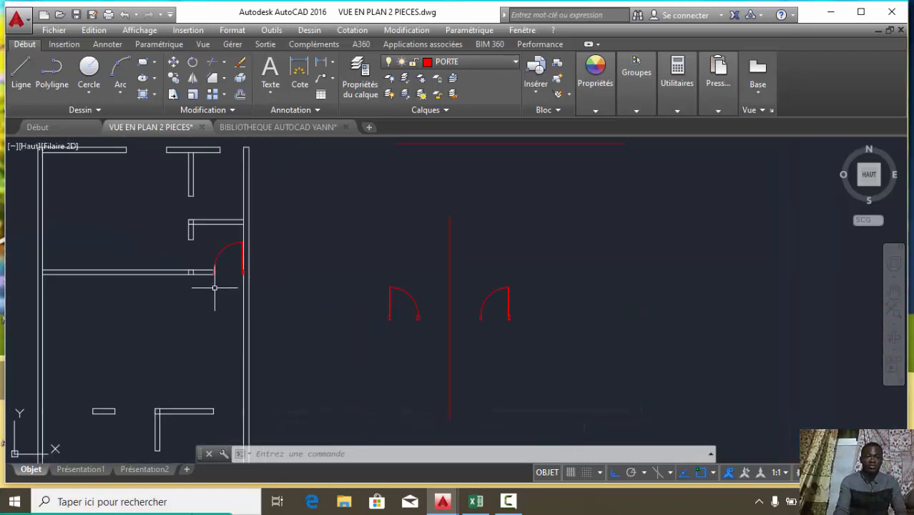
scroll(229, 290, "down", 3)
scroll(240, 291, "up", 2)
scroll(233, 263, "down", 2)
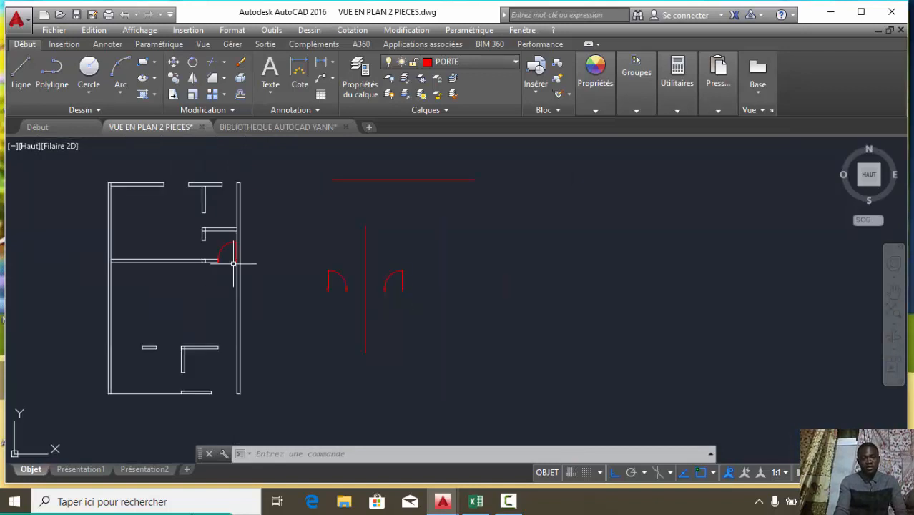
Examine the lower partition openings still without doors and compare them with the two door orientations beside the plan.
scroll(218, 348, "up", 2)
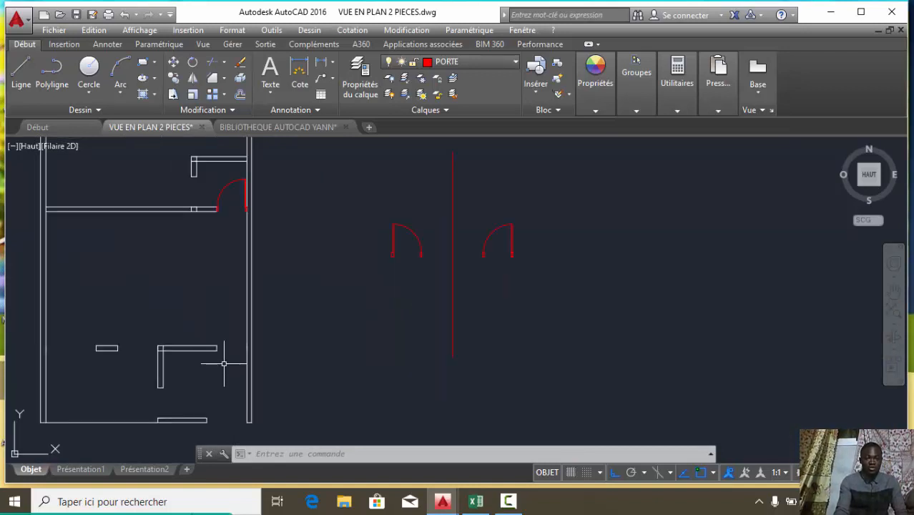
scroll(224, 364, "up", 3)
scroll(256, 333, "down", 3)
scroll(349, 327, "down", 2)
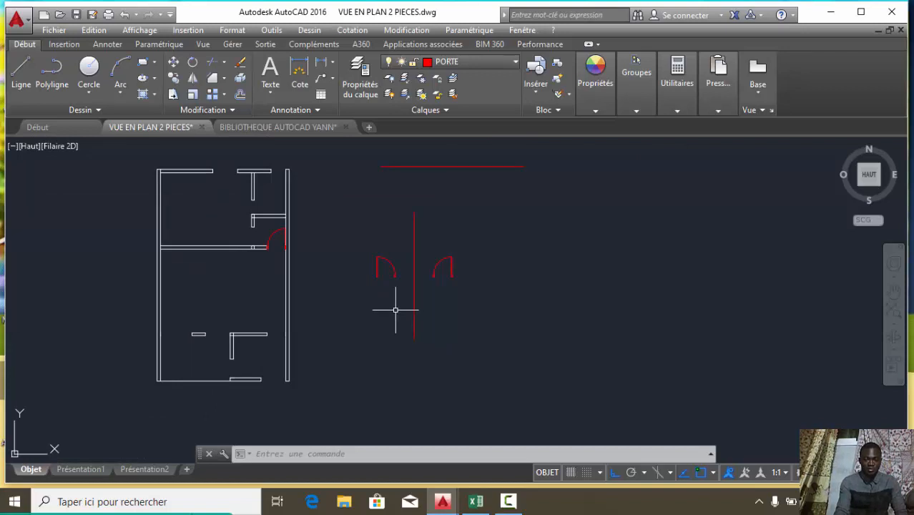
scroll(390, 304, "up", 2)
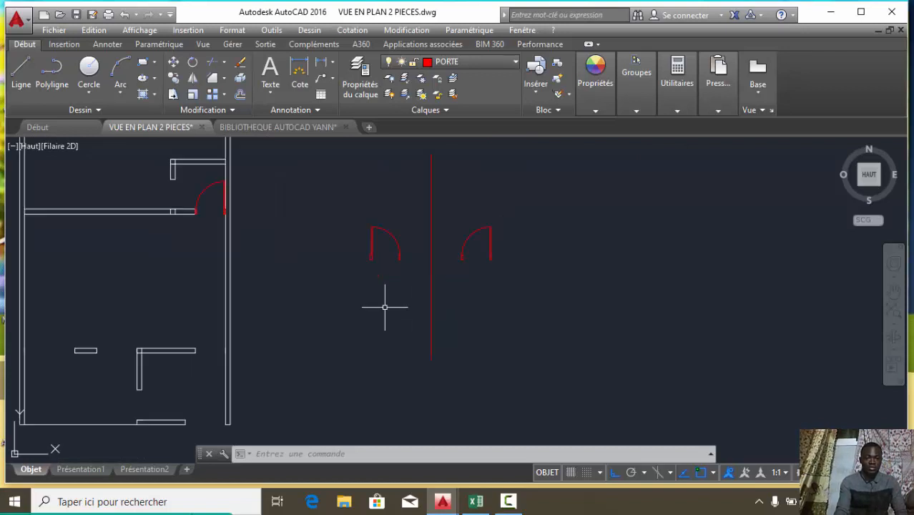
scroll(345, 308, "down", 2)
scroll(257, 336, "up", 2)
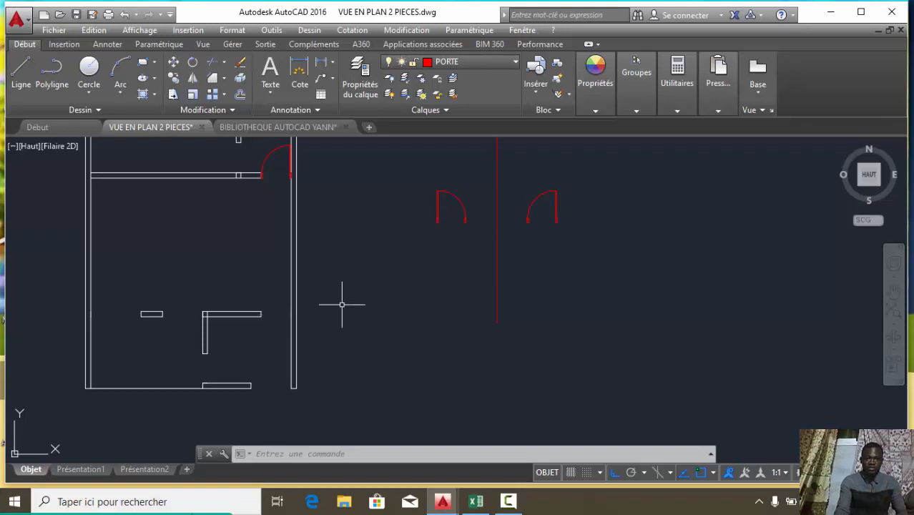
scroll(343, 283, "down", 2)
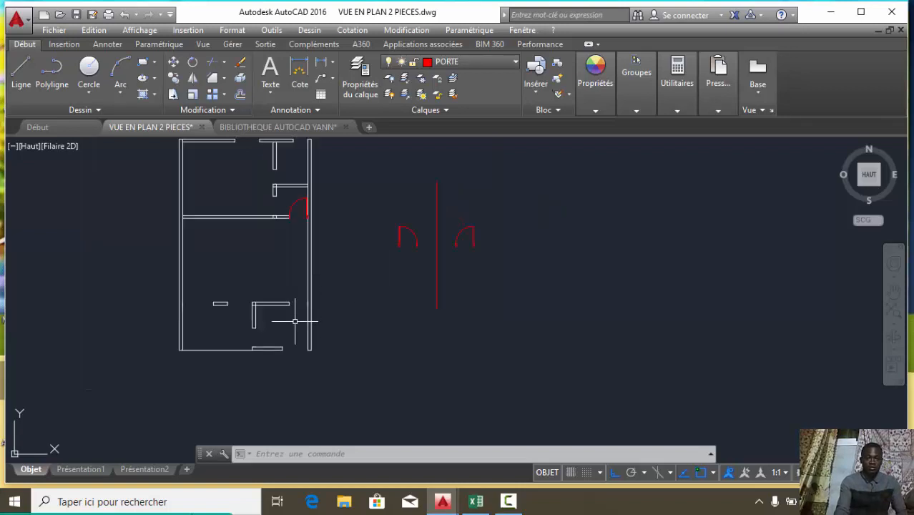
scroll(302, 315, "up", 2)
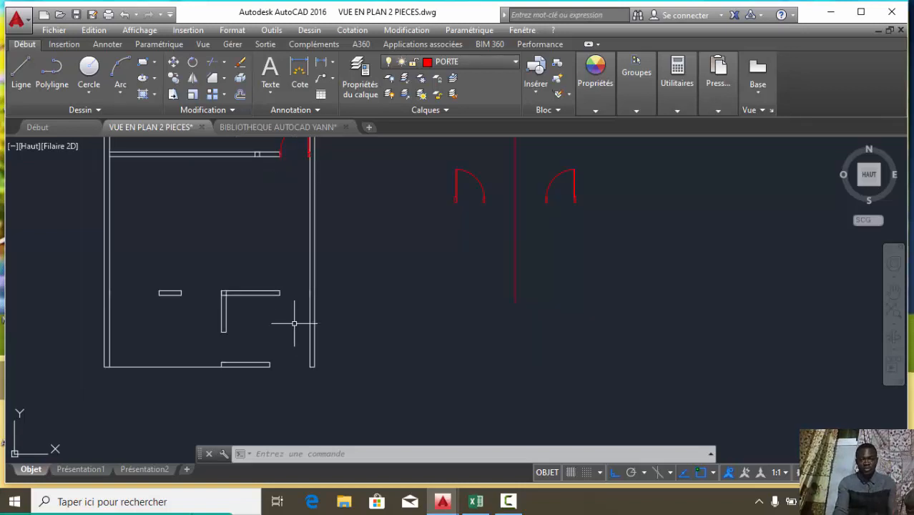
scroll(346, 332, "down", 2)
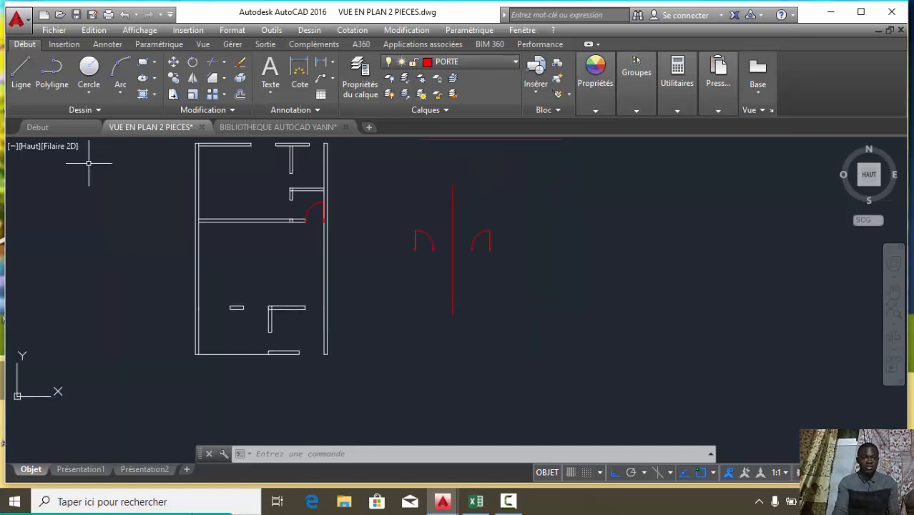
Draw a horizontal line below the two door blocks beside the plan as a second symmetry axis.
left_click(21, 71)
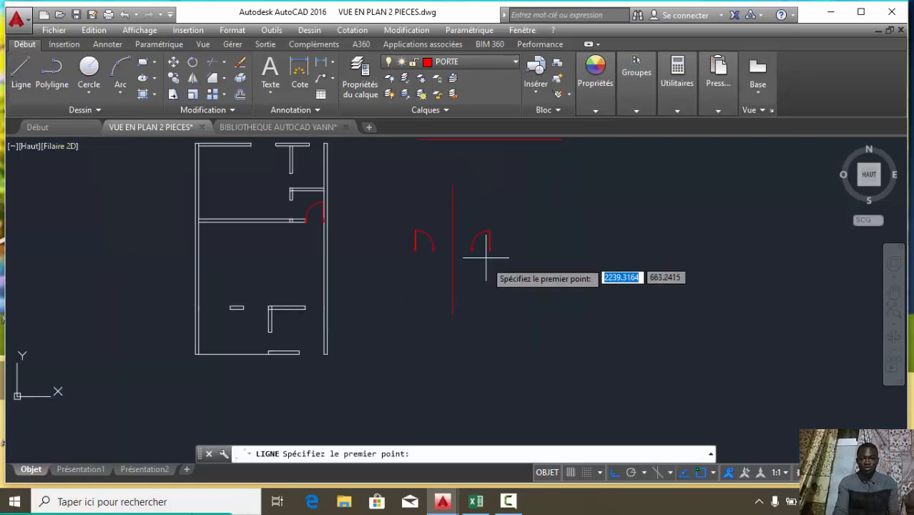
left_click(399, 321)
left_click(538, 300)
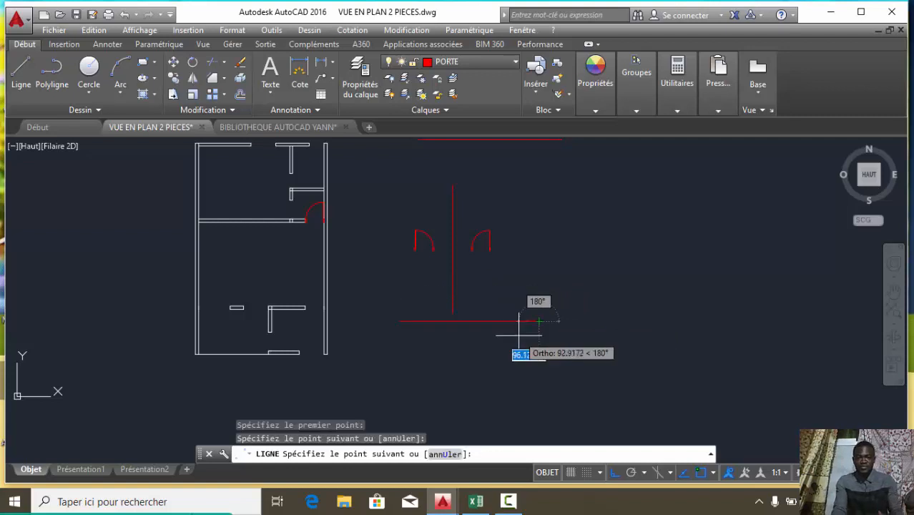
key("Escape")
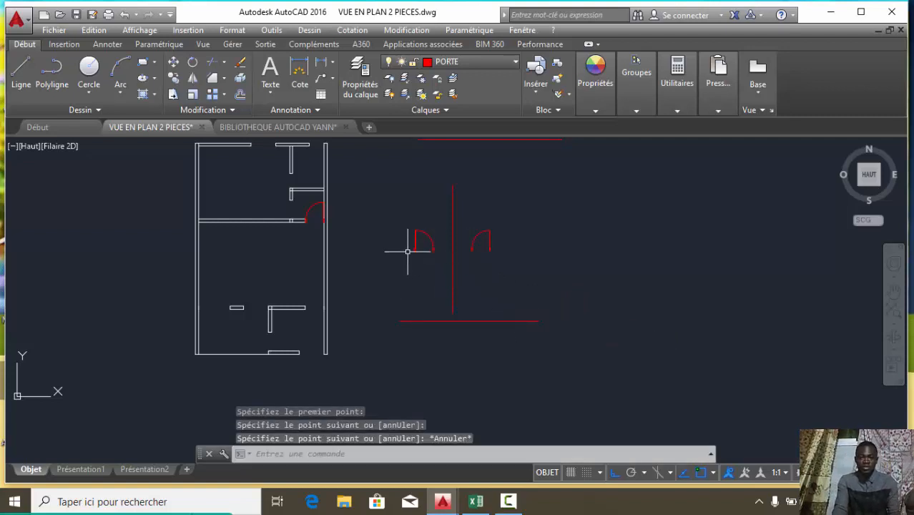
Mirror both door blocks across the horizontal line, keeping the source objects.
left_click(484, 233)
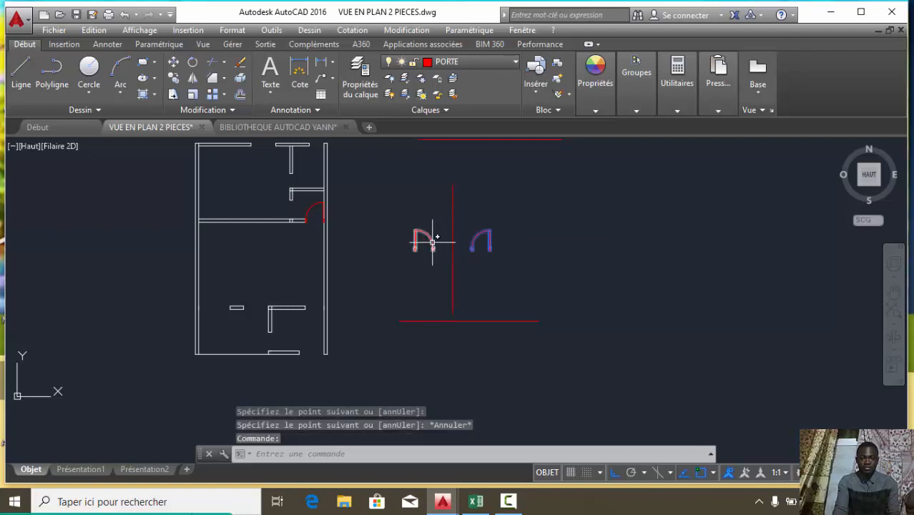
left_click(431, 244)
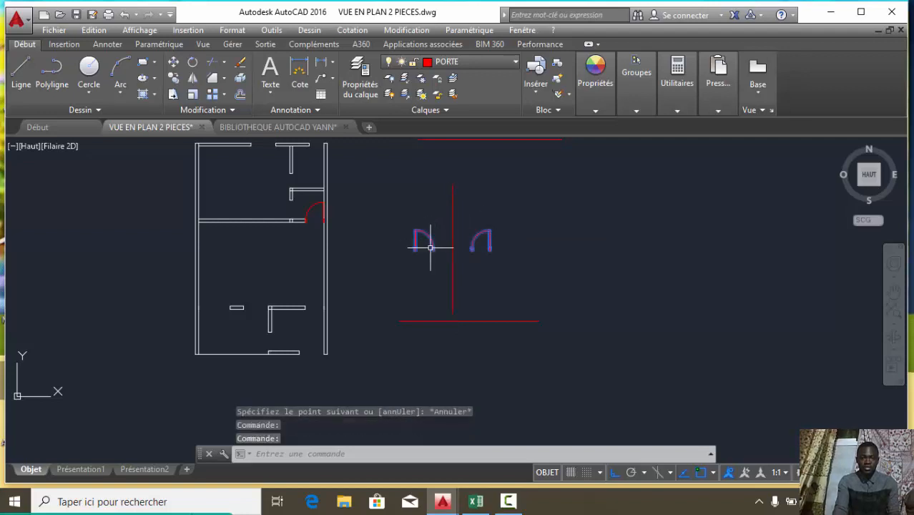
left_click(194, 80)
left_click(399, 322)
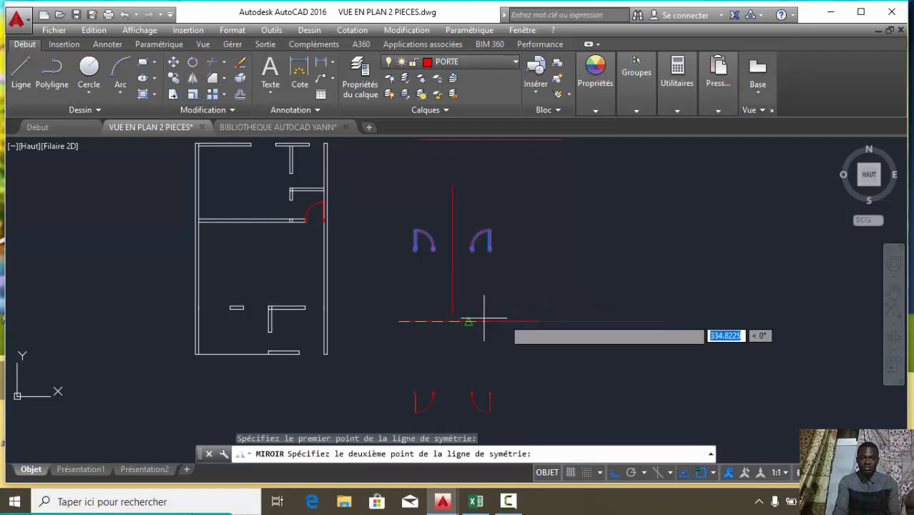
left_click(539, 322)
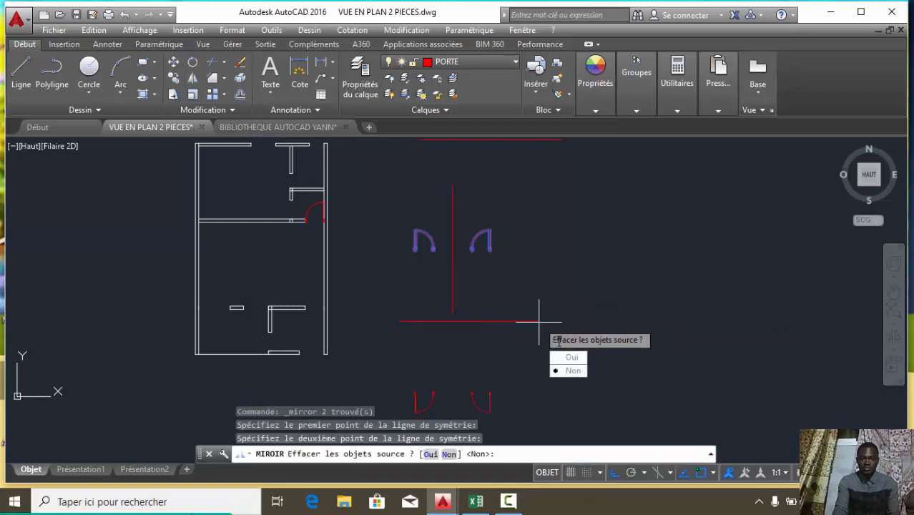
left_click(575, 371)
scroll(468, 240, "down", 2)
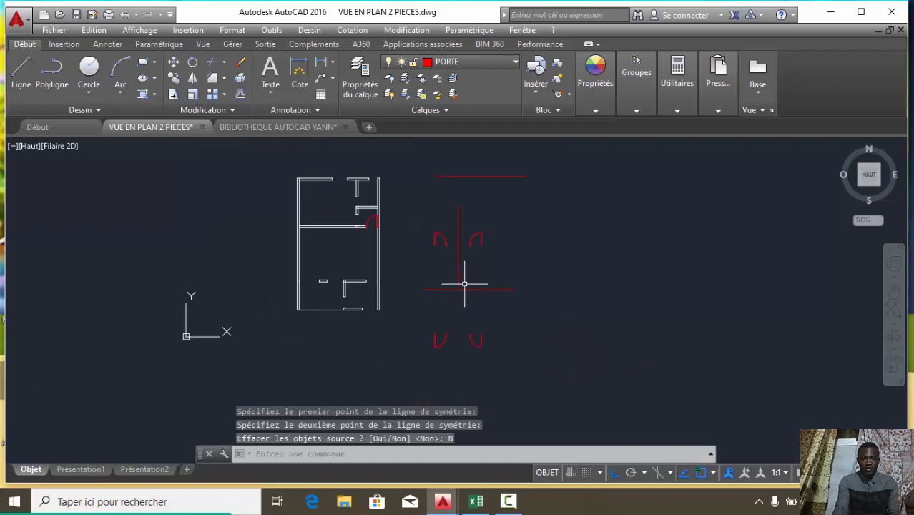
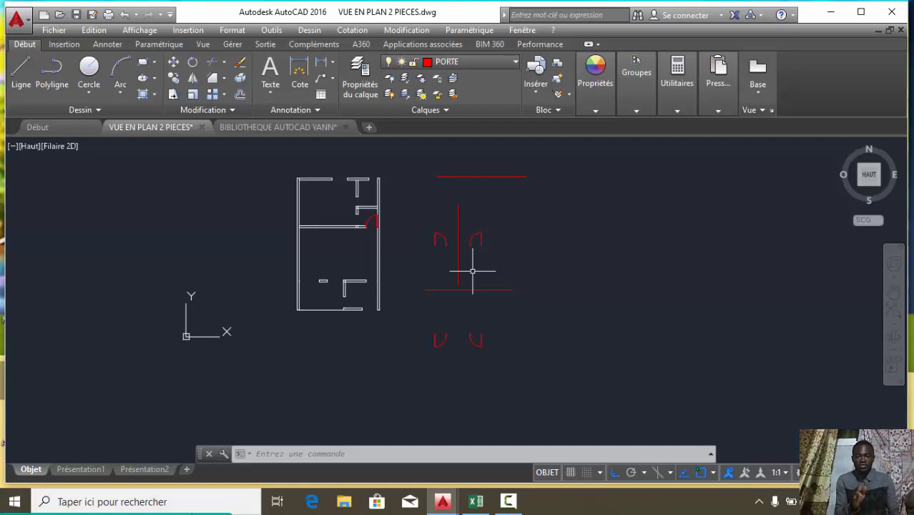
scroll(472, 271, "up", 2)
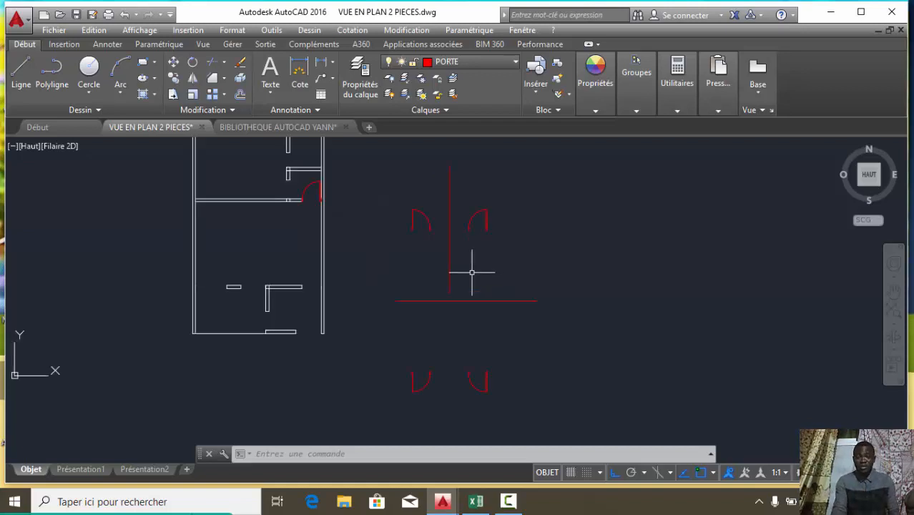
scroll(471, 273, "down", 2)
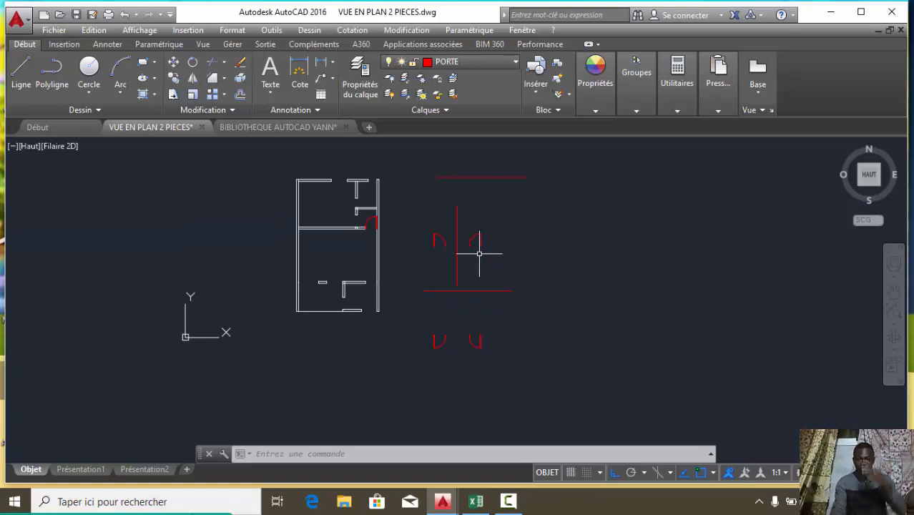
scroll(479, 350, "up", 2)
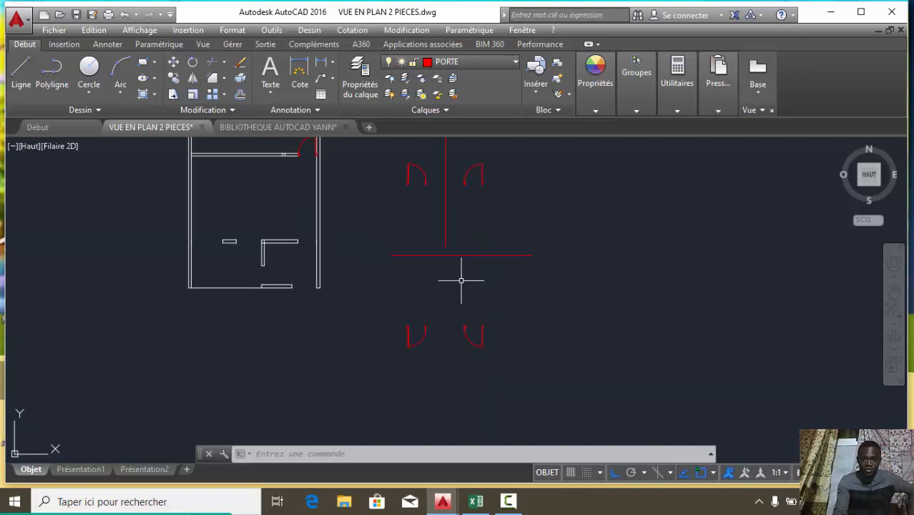
scroll(461, 280, "down", 2)
Copy the lower-right mirrored door from its upper-left jamb corner to the upper end corner of the lower partition, filling the opening beside the right exterior wall.
scroll(465, 322, "up", 2)
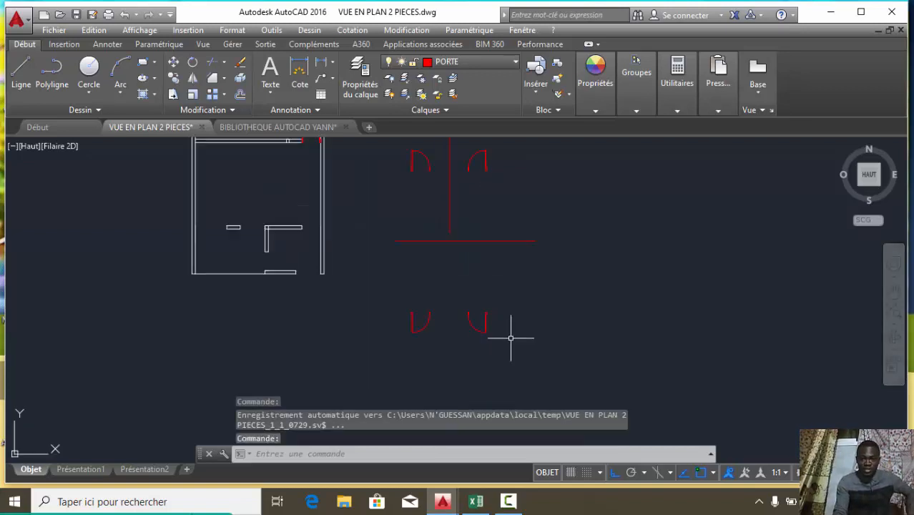
left_click(511, 338)
left_click(447, 287)
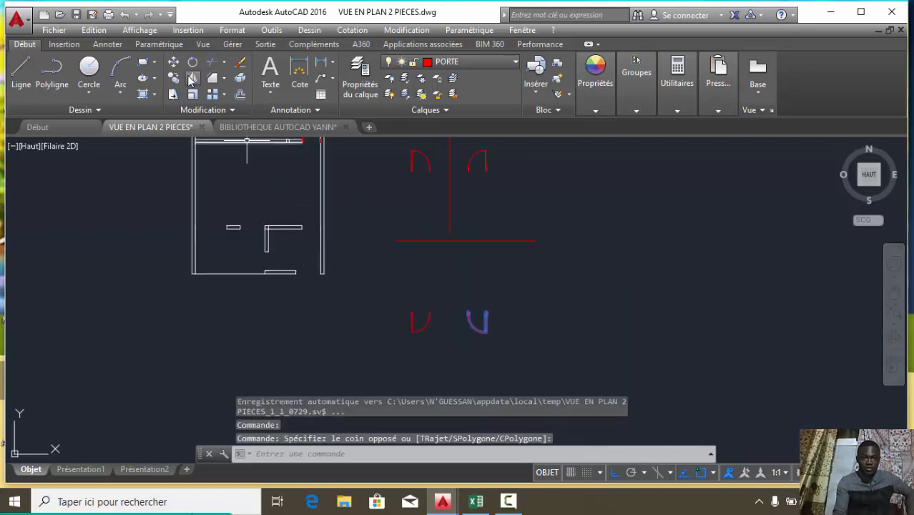
scroll(472, 318, "up", 5)
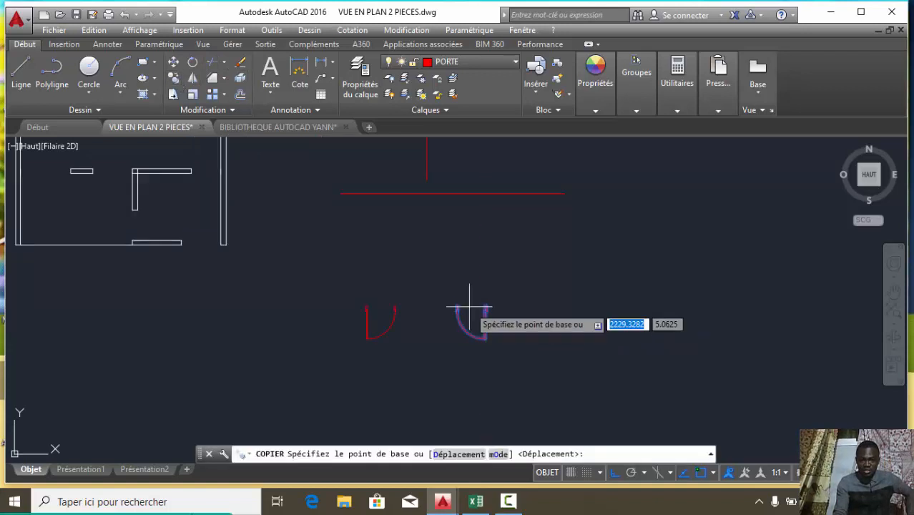
scroll(459, 307, "up", 2)
left_click(438, 315)
scroll(496, 292, "down", 5)
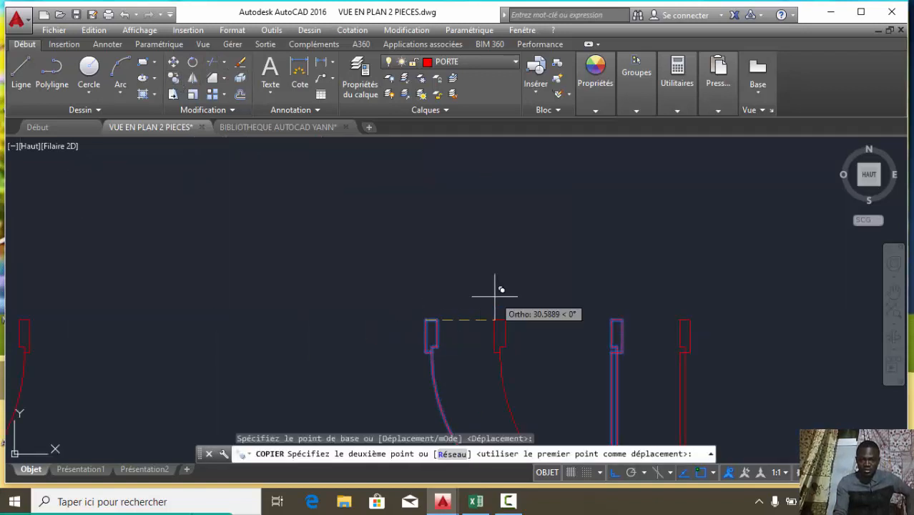
scroll(236, 175, "up", 4)
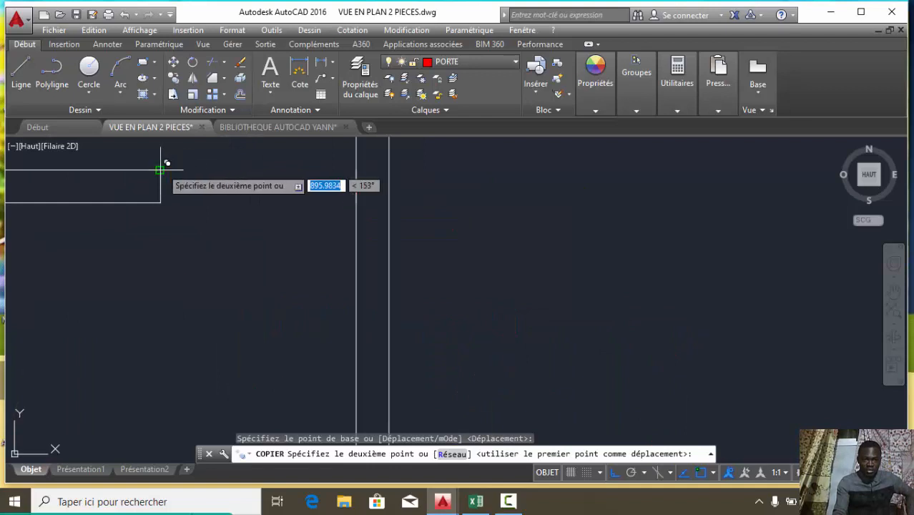
left_click(166, 170)
scroll(236, 186, "down", 5)
scroll(458, 265, "down", 2)
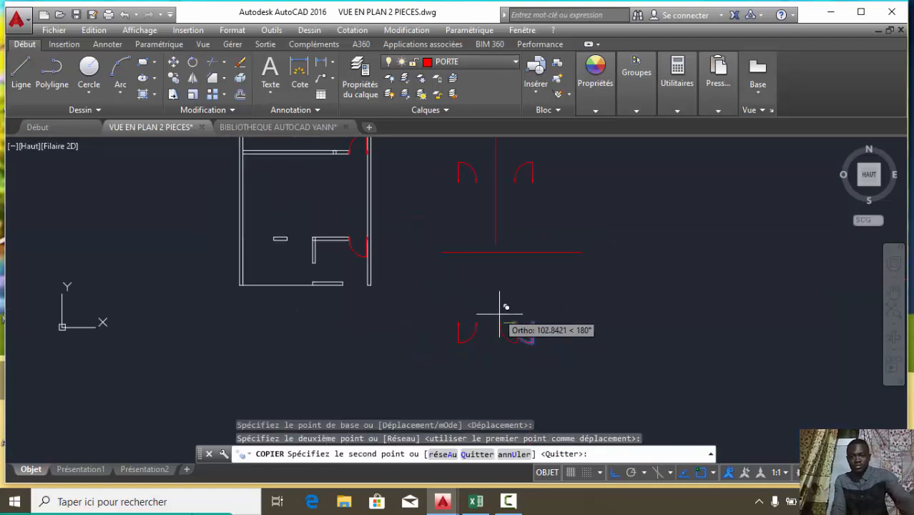
key("Escape")
scroll(516, 331, "down", 2)
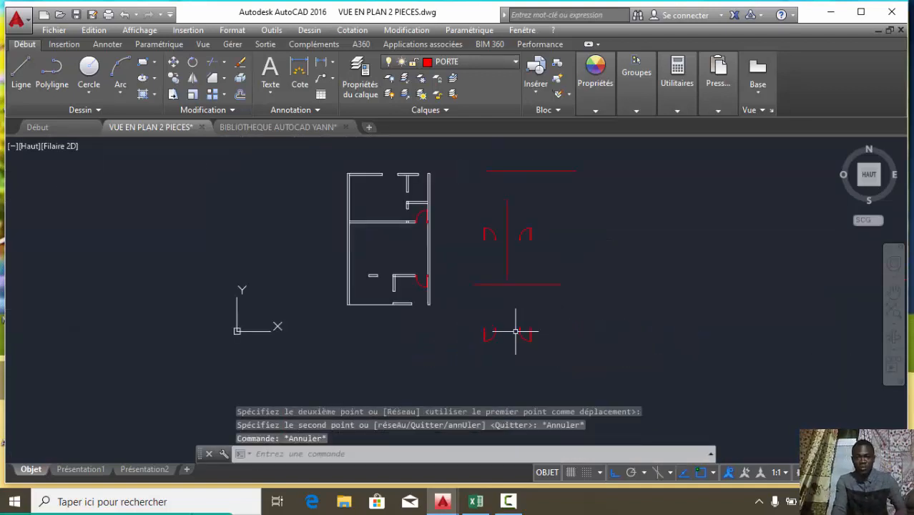
Rotate the lower-right door block beside the plan 90° counterclockwise about the upper-right corner of its right jamb.
scroll(444, 299, "up", 4)
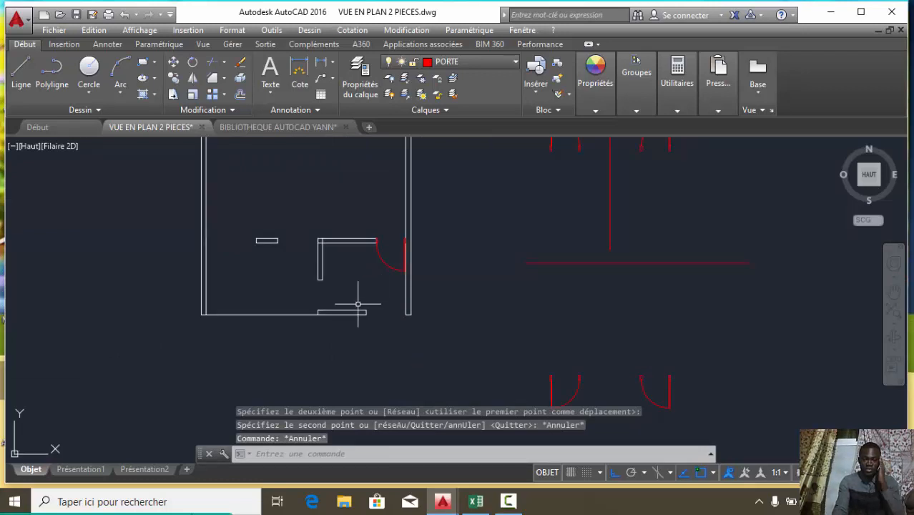
scroll(541, 307, "down", 2)
scroll(419, 327, "down", 2)
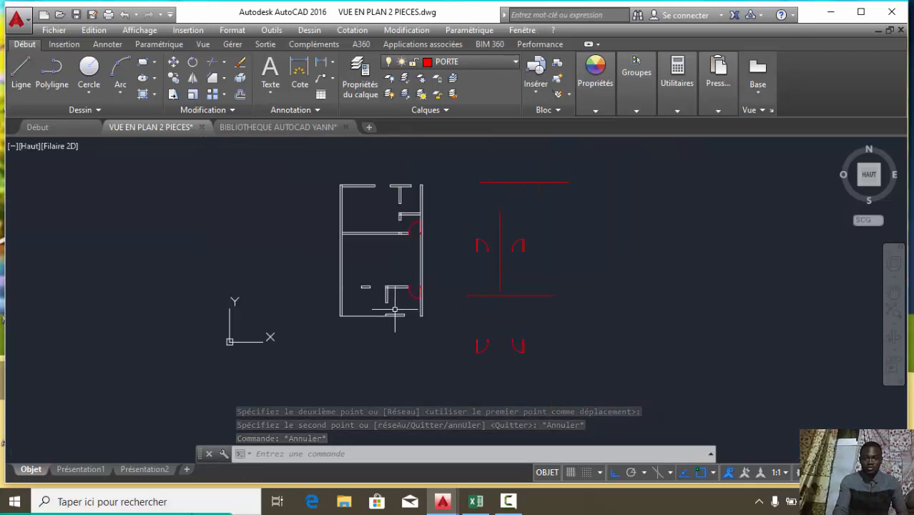
scroll(394, 310, "up", 2)
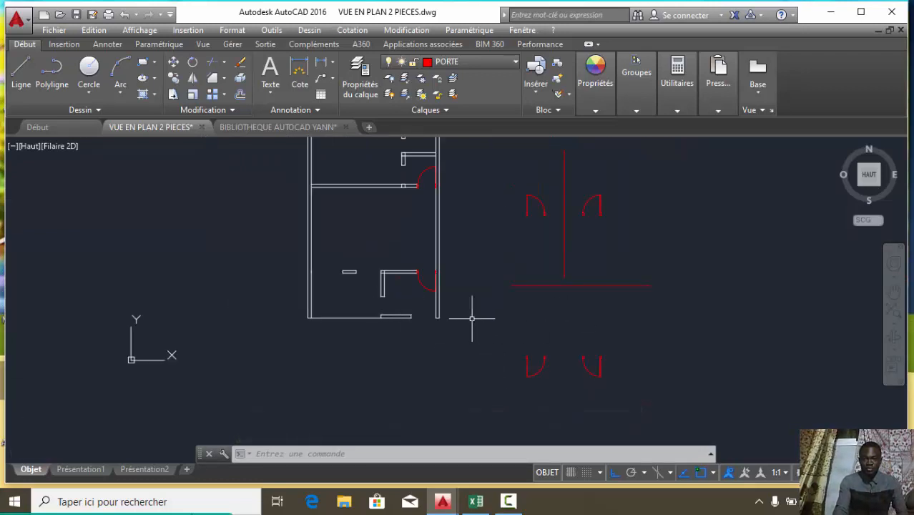
left_click(612, 388)
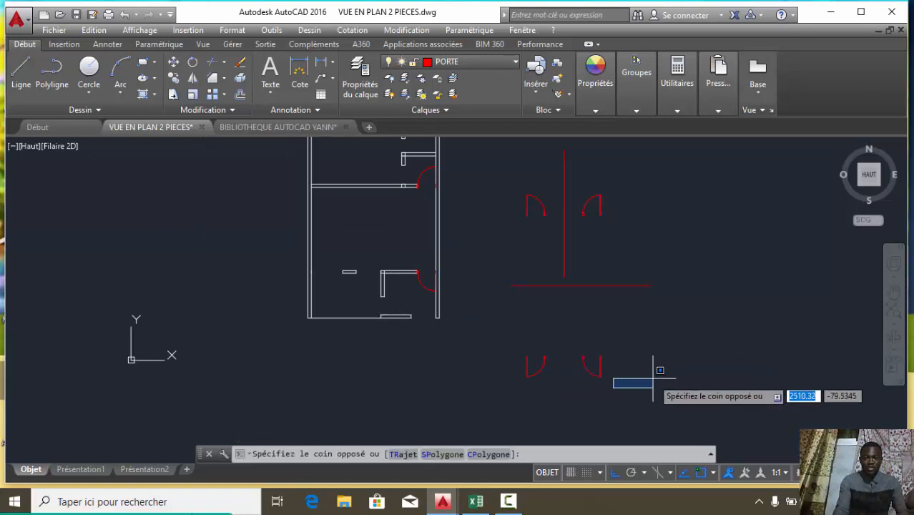
left_click(574, 337)
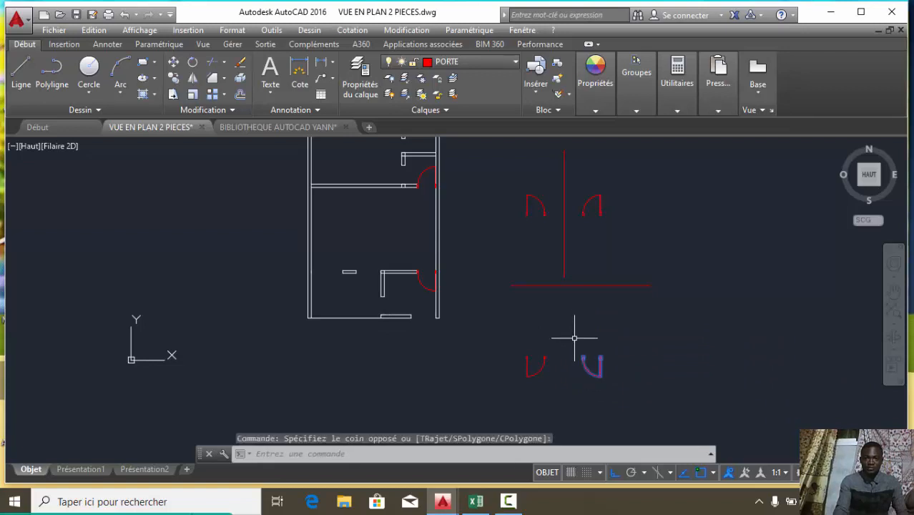
left_click(192, 62)
scroll(636, 343, "up", 5)
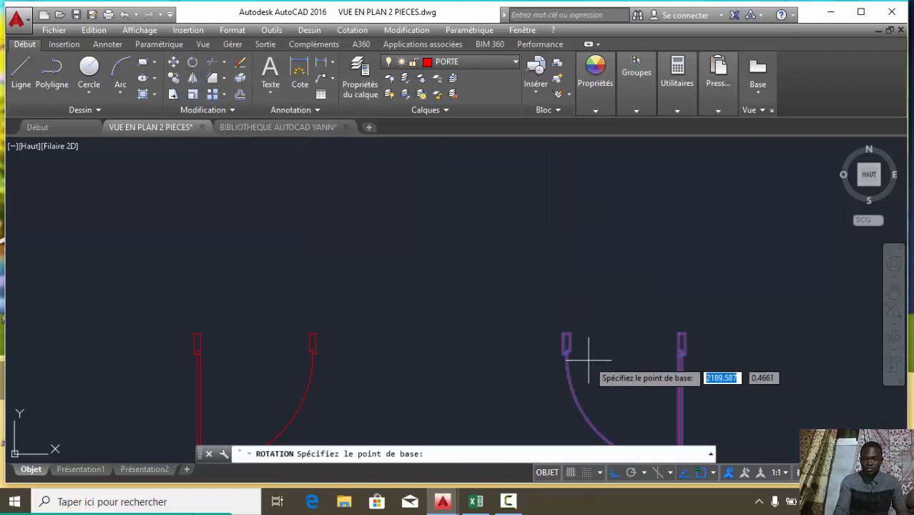
left_click(685, 333)
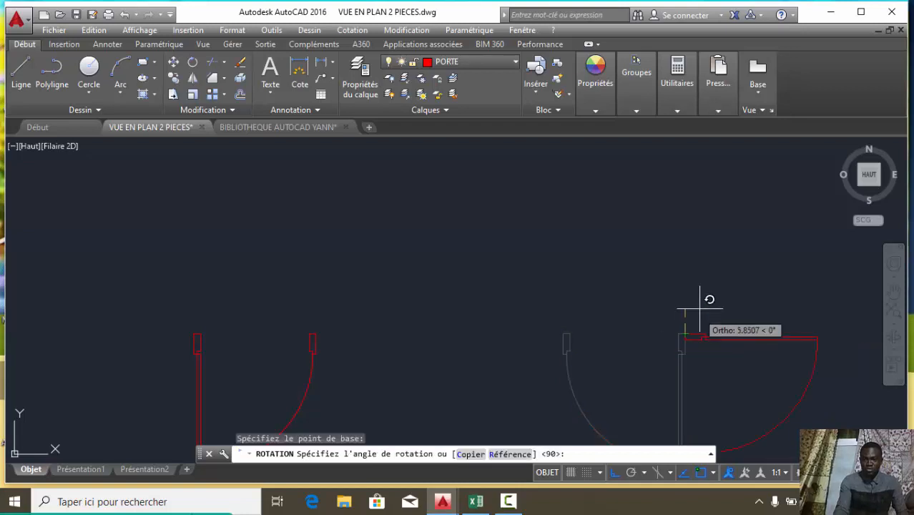
left_click(694, 282)
scroll(644, 286, "down", 5)
scroll(594, 297, "down", 2)
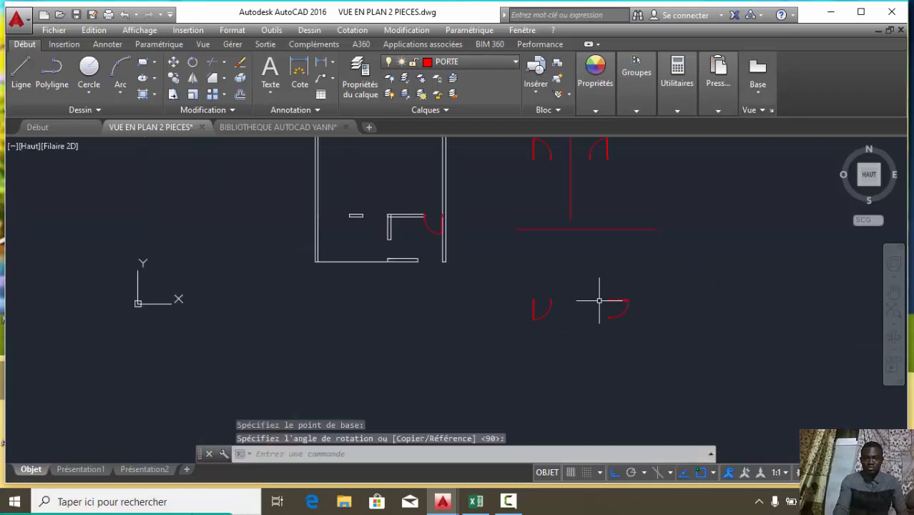
scroll(602, 302, "down", 3)
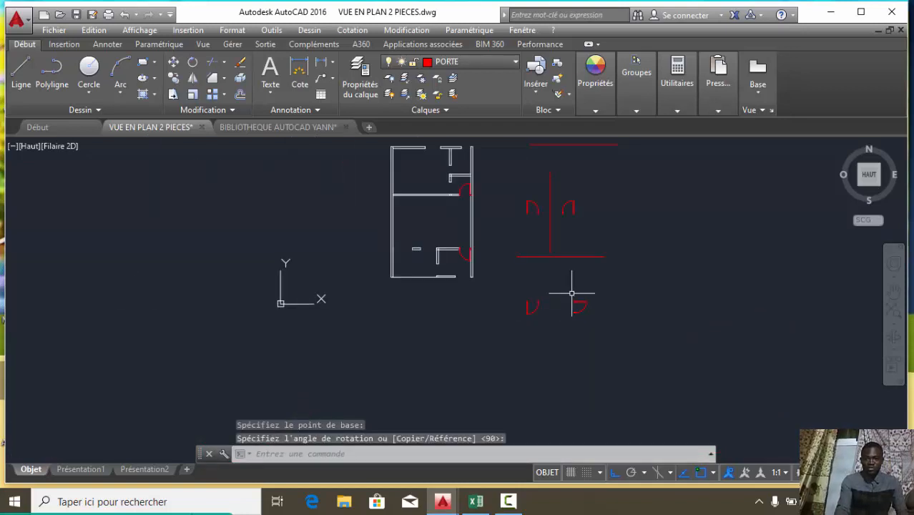
Draw a short horizontal line just below the rotated lower-right door block beside the plan as a symmetry axis.
scroll(600, 291, "up", 2)
scroll(412, 300, "down", 2)
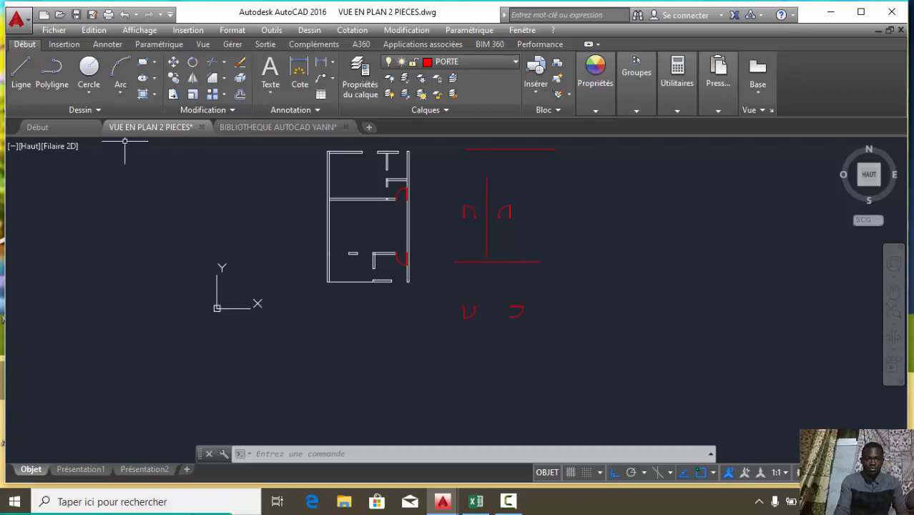
left_click(21, 71)
scroll(495, 320, "up", 2)
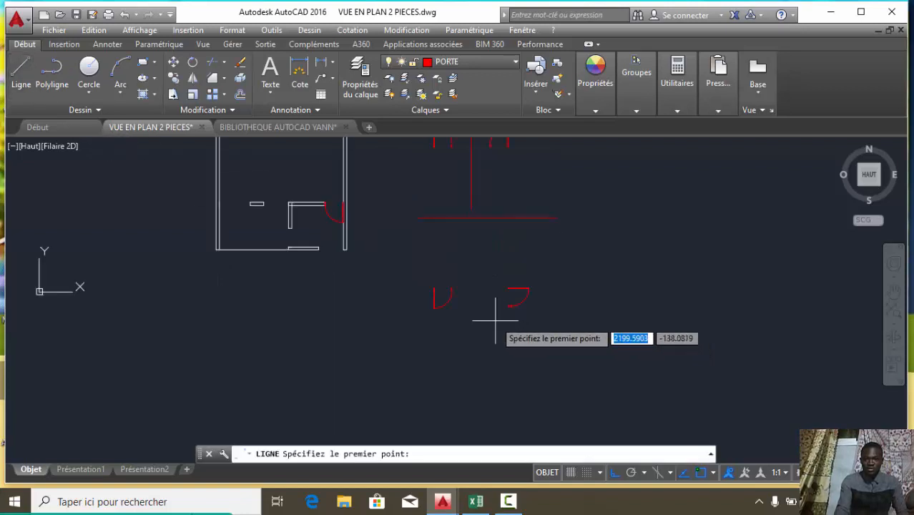
left_click(496, 320)
left_click(551, 320)
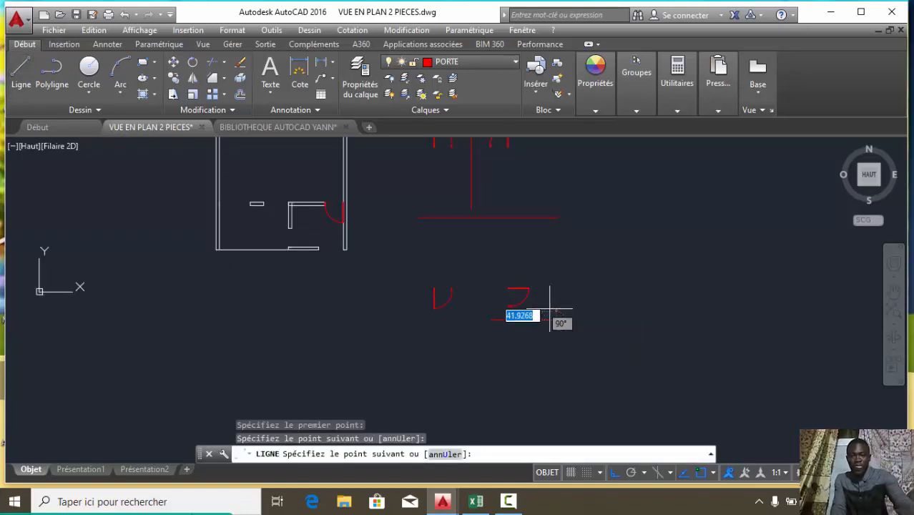
key("Escape")
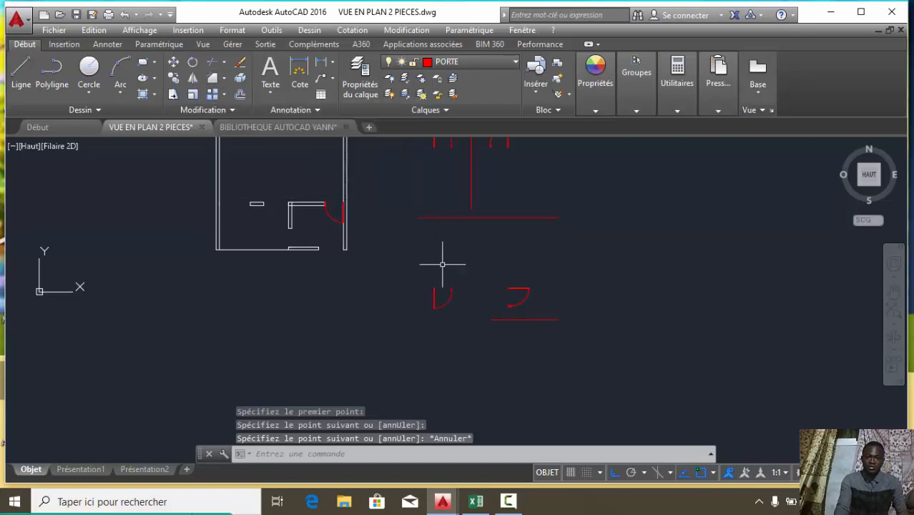
Mirror the rotated lower-right door block across the short horizontal line below it, starting the axis at the line's left endpoint.
left_click(522, 290)
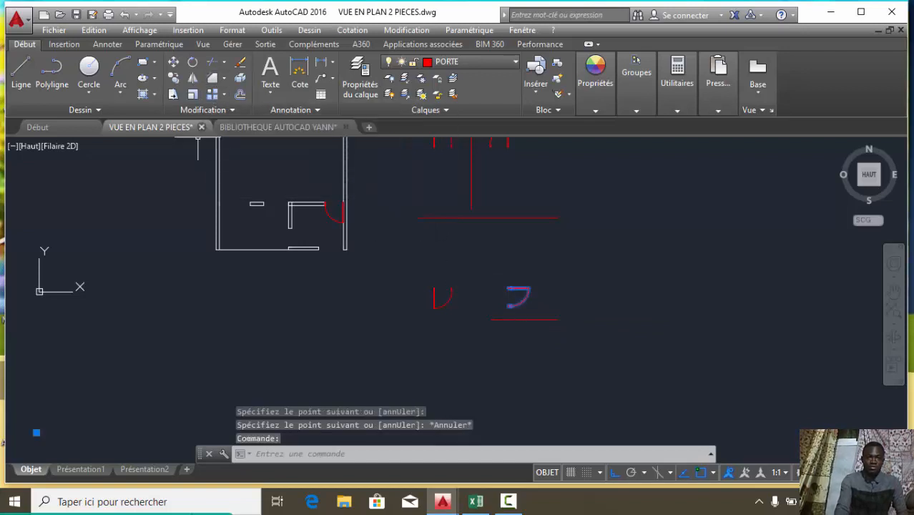
left_click(192, 79)
left_click(491, 315)
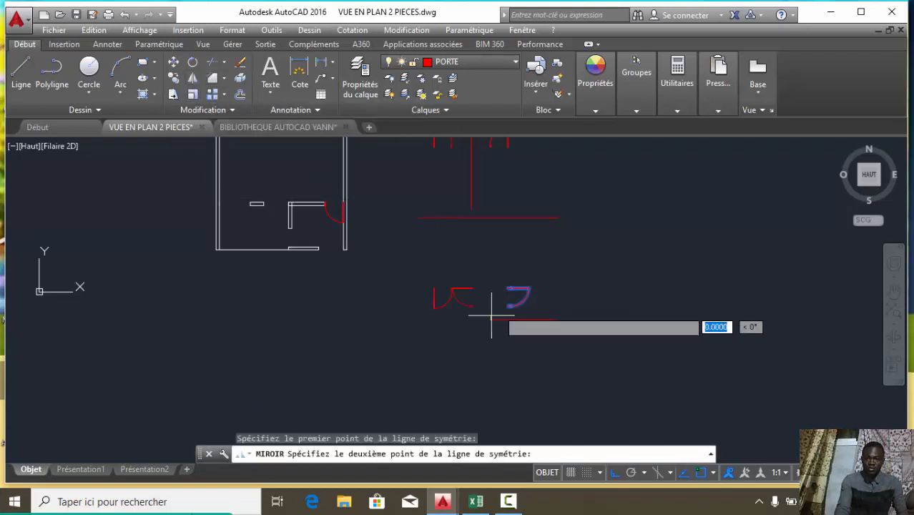
Complete the mirror of the door across the short horizontal line below it, keeping the source object.
left_click(560, 319)
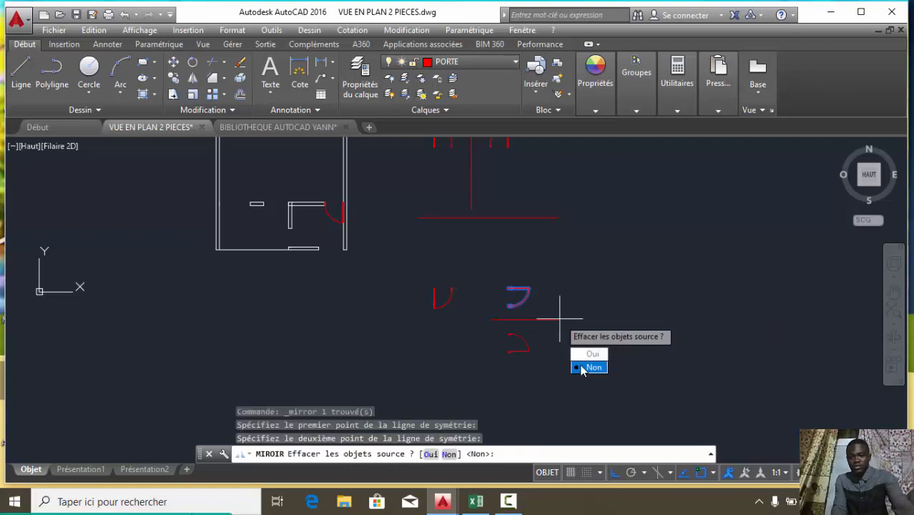
left_click(591, 367)
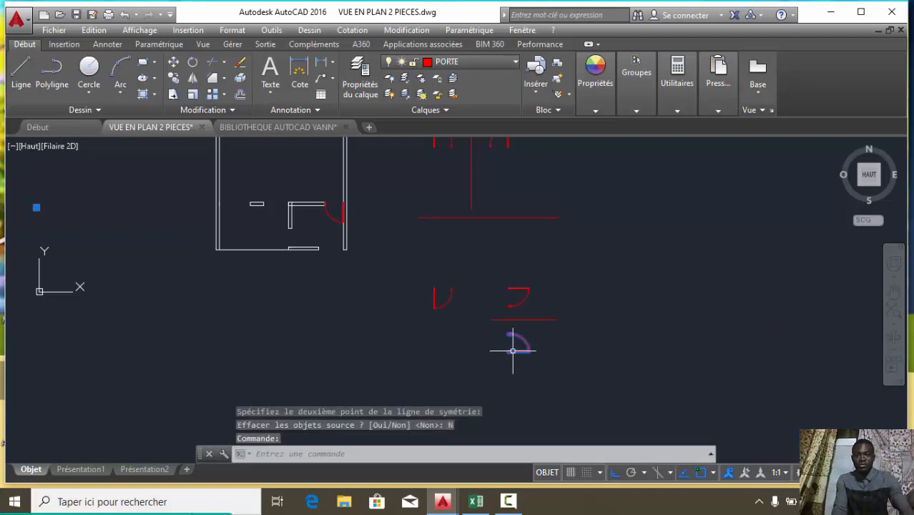
Copy the mirrored door by its lower jamb corner into the left-wall opening of the plan's lower-right small room.
left_click(174, 78)
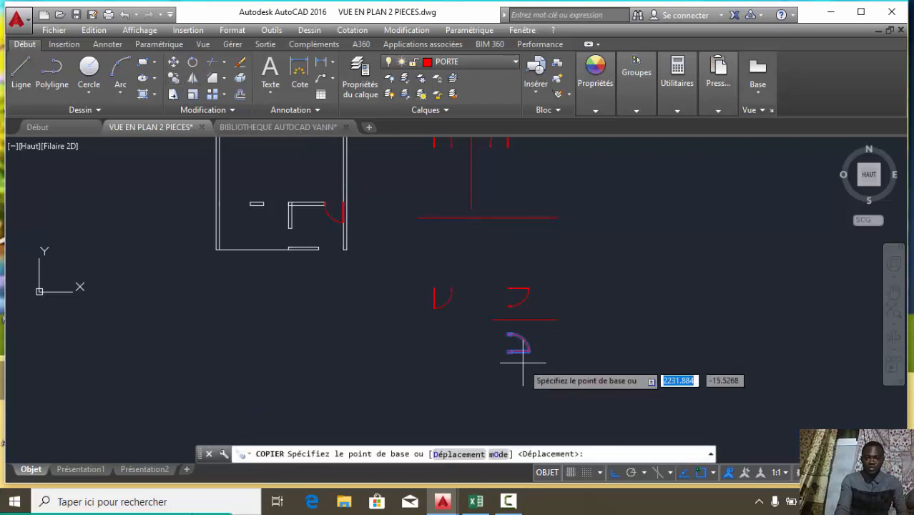
scroll(517, 379, "up", 4)
scroll(480, 271, "up", 3)
left_click(455, 206)
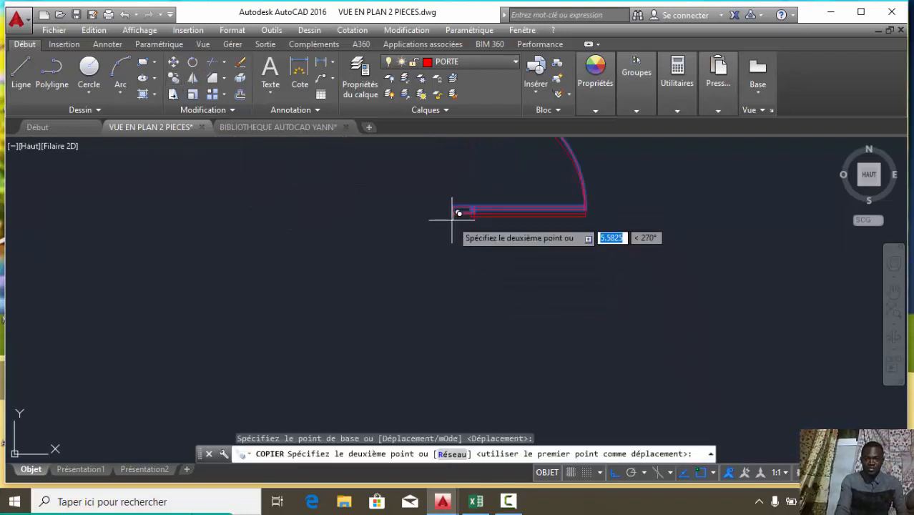
scroll(453, 236, "down", 6)
scroll(390, 218, "up", 8)
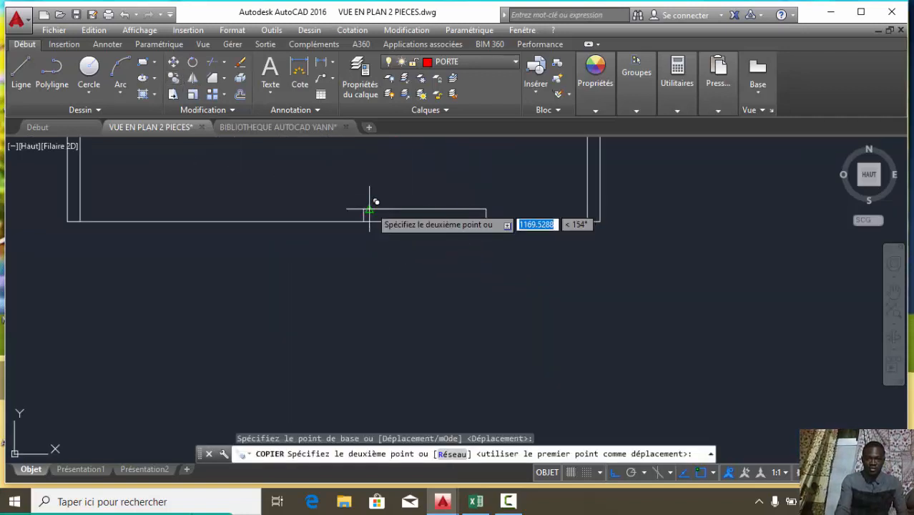
left_click(368, 207)
scroll(388, 295, "down", 4)
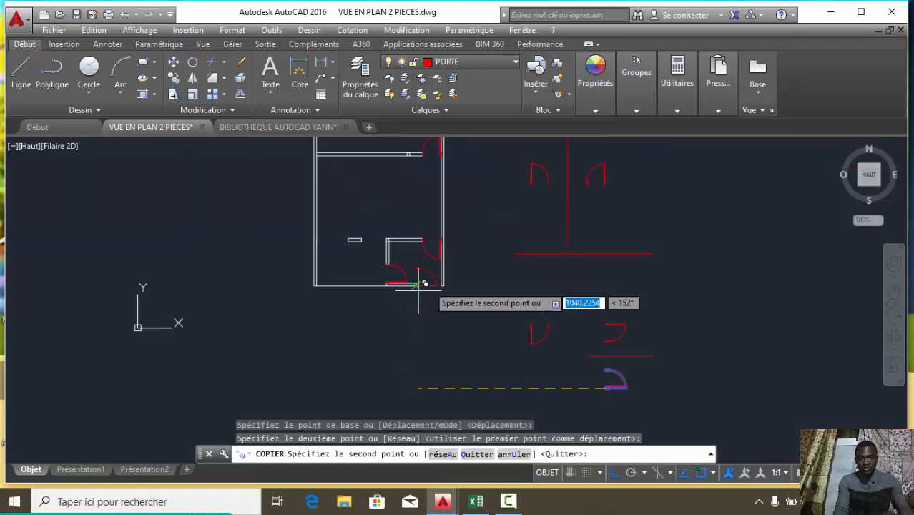
scroll(429, 288, "up", 3)
key("Escape")
scroll(415, 308, "down", 4)
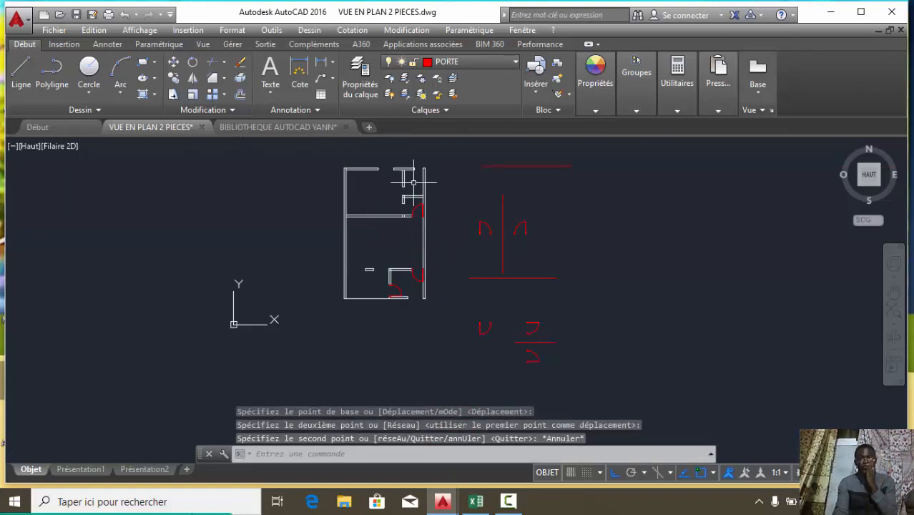
scroll(562, 254, "down", 3)
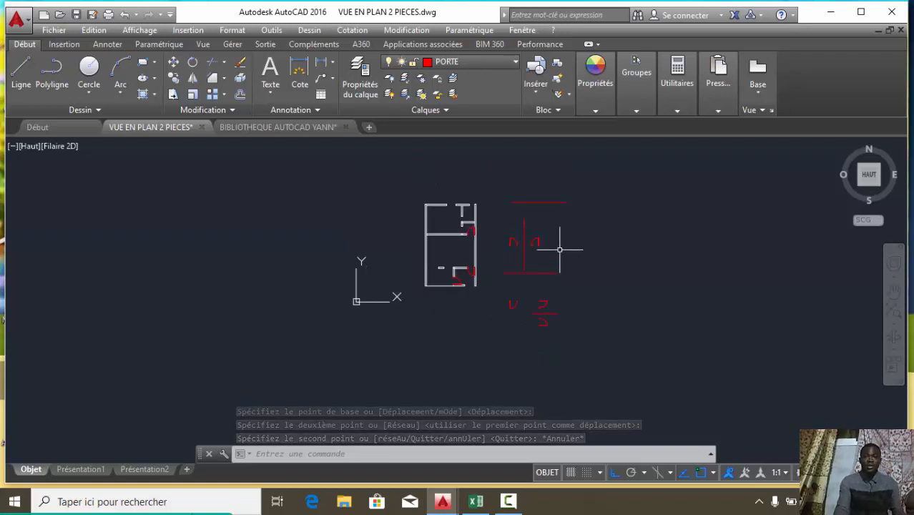
scroll(559, 250, "up", 2)
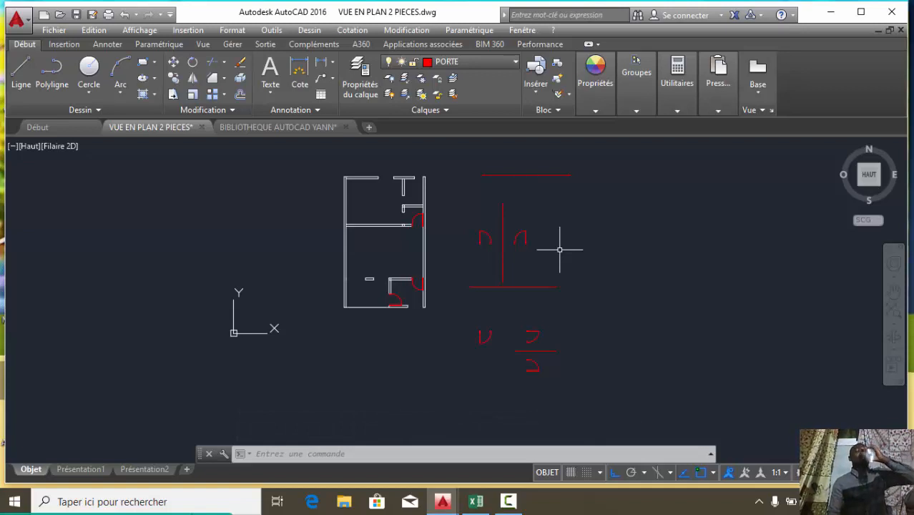
scroll(560, 264, "down", 2)
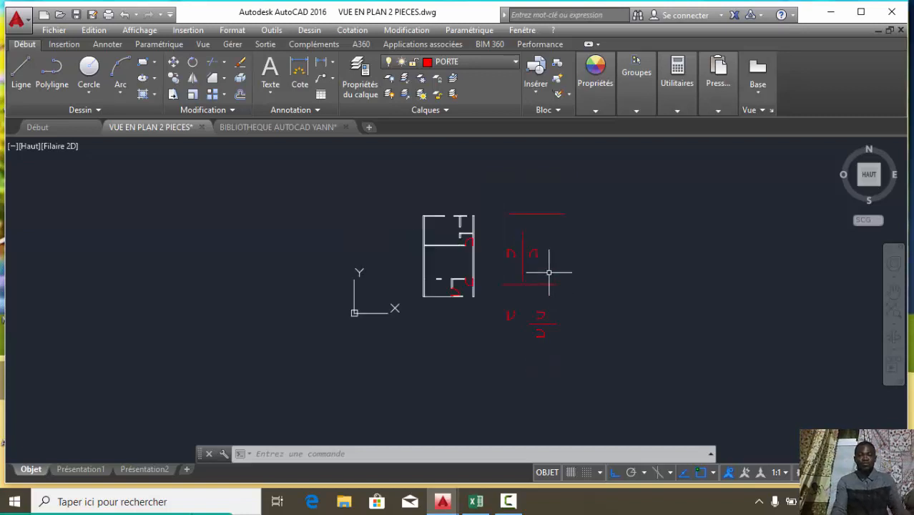
scroll(443, 208, "up", 2)
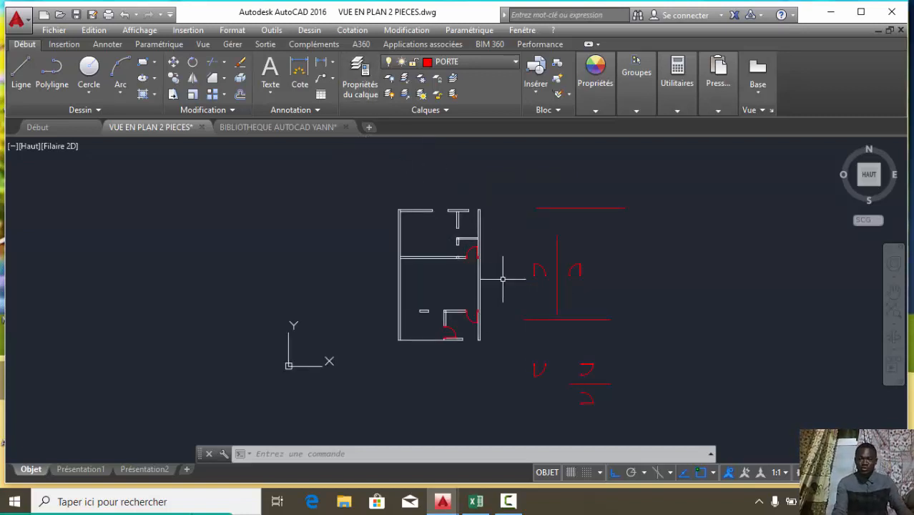
scroll(558, 322, "down", 1)
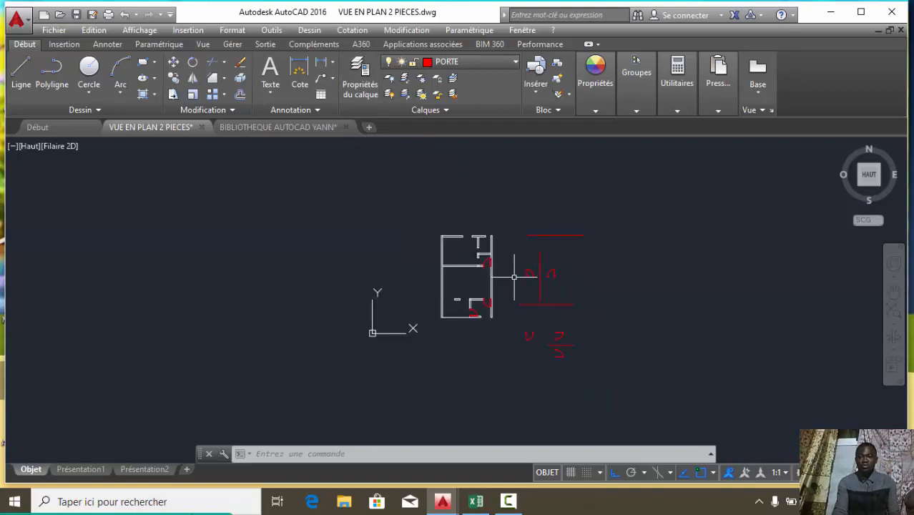
scroll(548, 302, "up", 1)
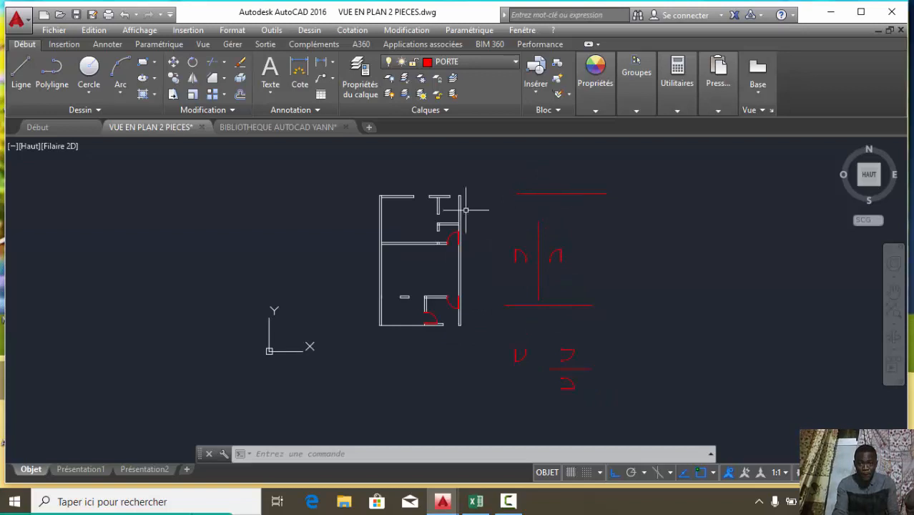
scroll(454, 247, "up", 2)
scroll(436, 221, "down", 1)
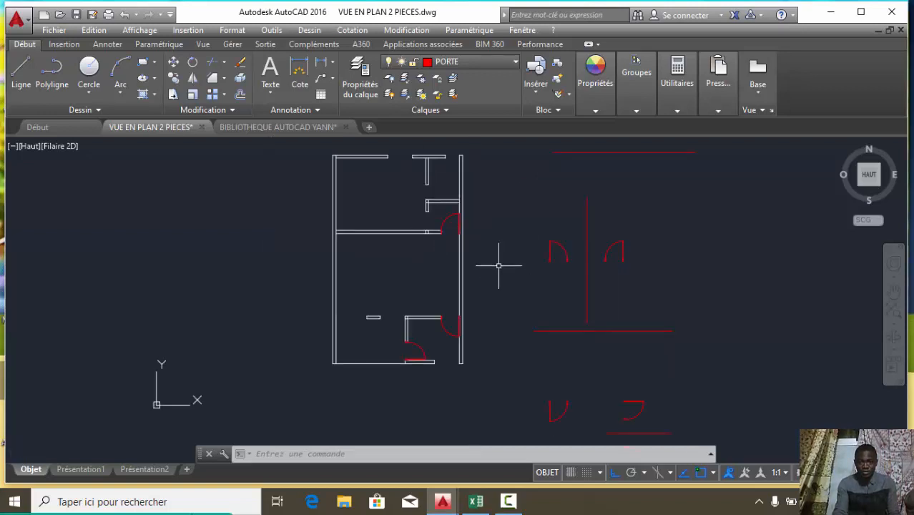
scroll(499, 266, "down", 1)
scroll(566, 382, "up", 1)
scroll(526, 340, "down", 1)
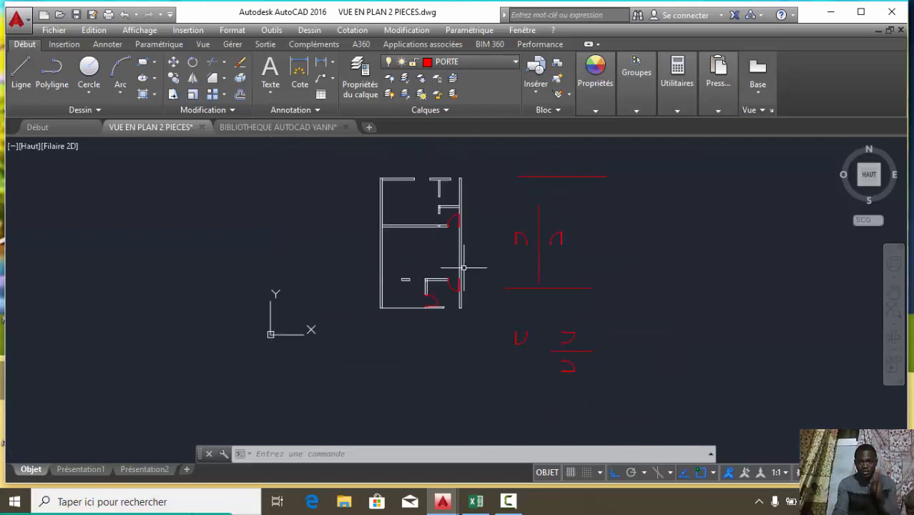
scroll(442, 226, "up", 1)
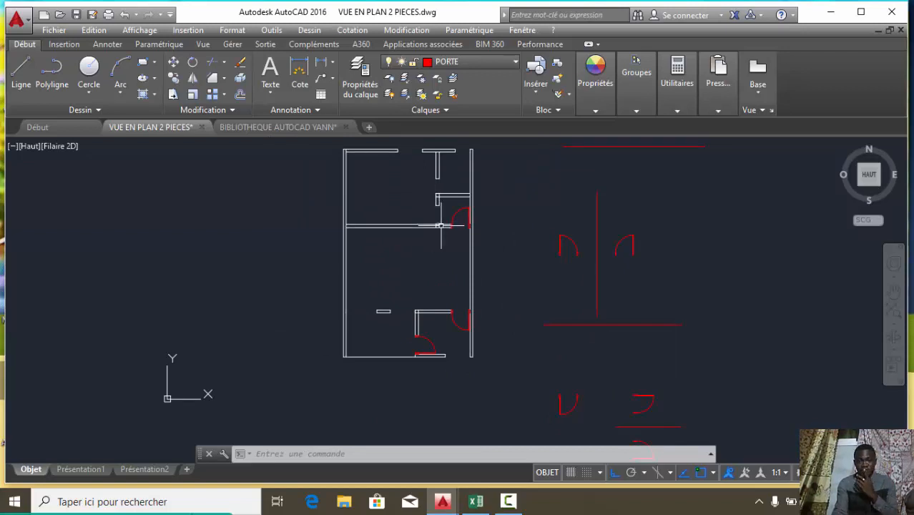
scroll(601, 351, "down", 1)
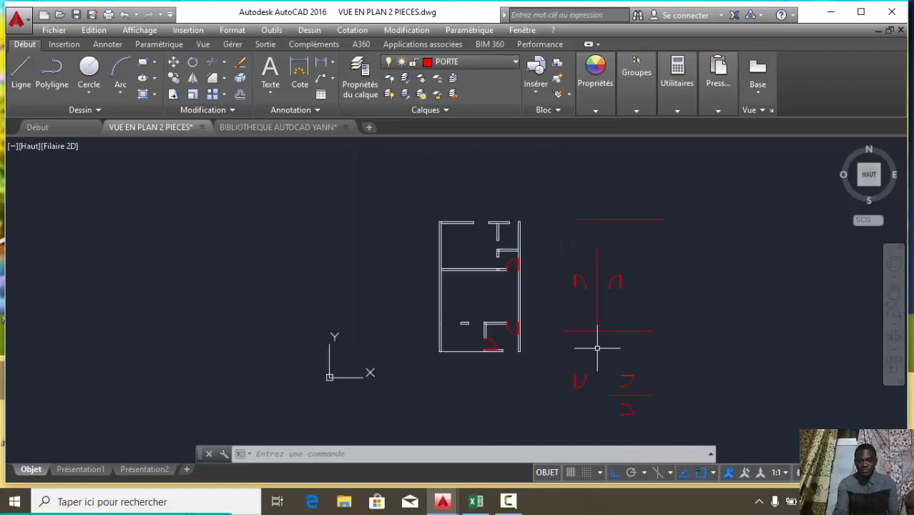
Rotate the door beside the vertical mirror line, on the plan's side, 90° counterclockwise about its left jamb's lower corner.
scroll(566, 287, "up", 3)
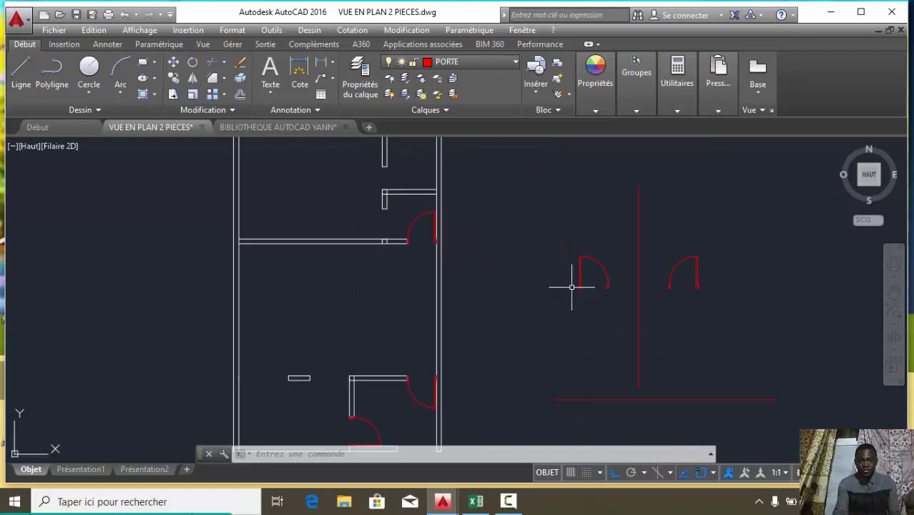
left_click(616, 301)
left_click(574, 246)
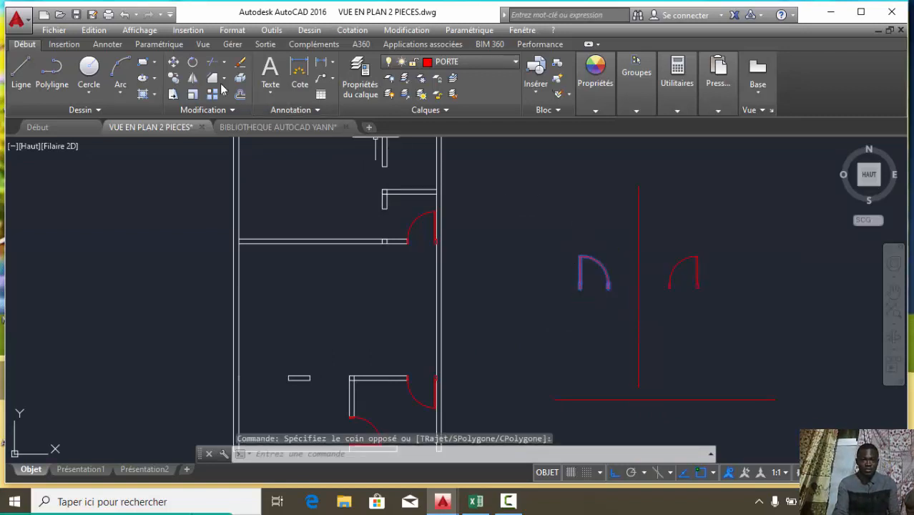
left_click(197, 66)
scroll(598, 297, "up", 5)
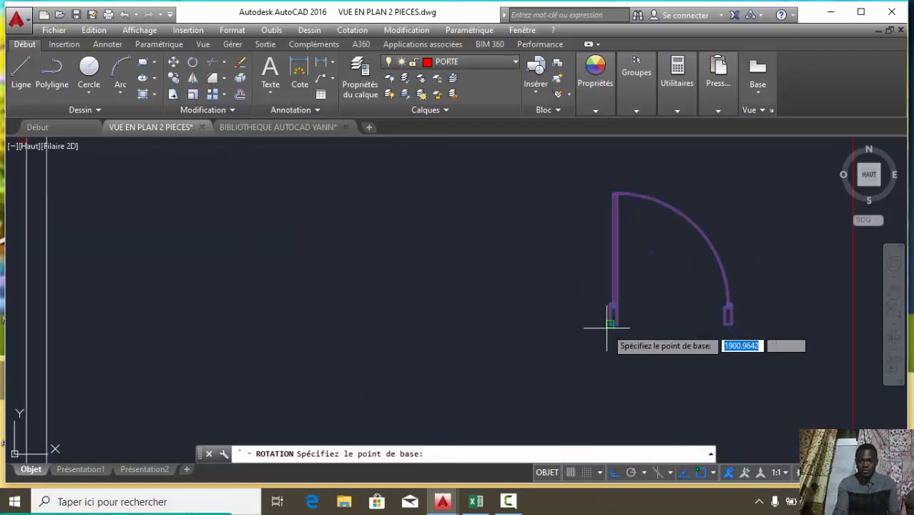
left_click(610, 324)
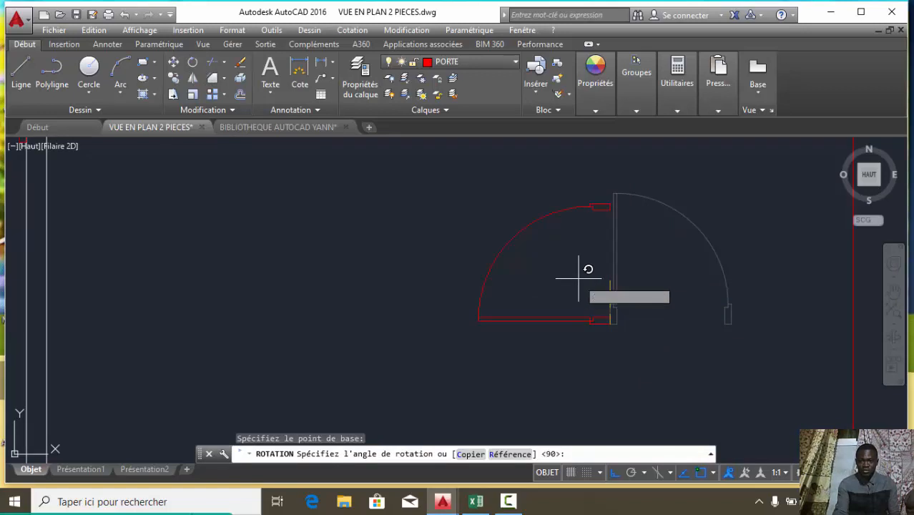
left_click(582, 273)
scroll(577, 292, "down", 2)
scroll(577, 291, "down", 4)
Copy the rotated door by its lower jamb corner into the opening below the short wall stub in the plan's upper-right area.
left_click(598, 321)
left_click(537, 234)
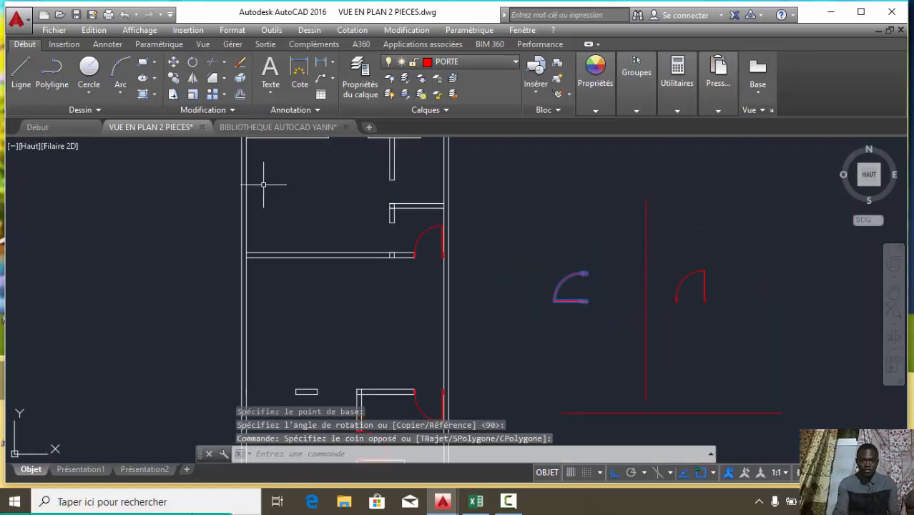
left_click(174, 78)
scroll(608, 311, "up", 4)
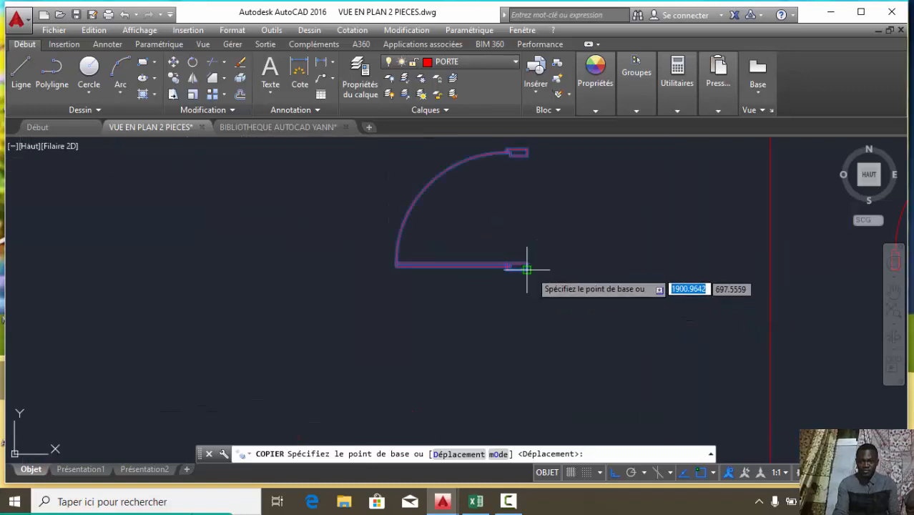
left_click(527, 270)
scroll(520, 280, "down", 5)
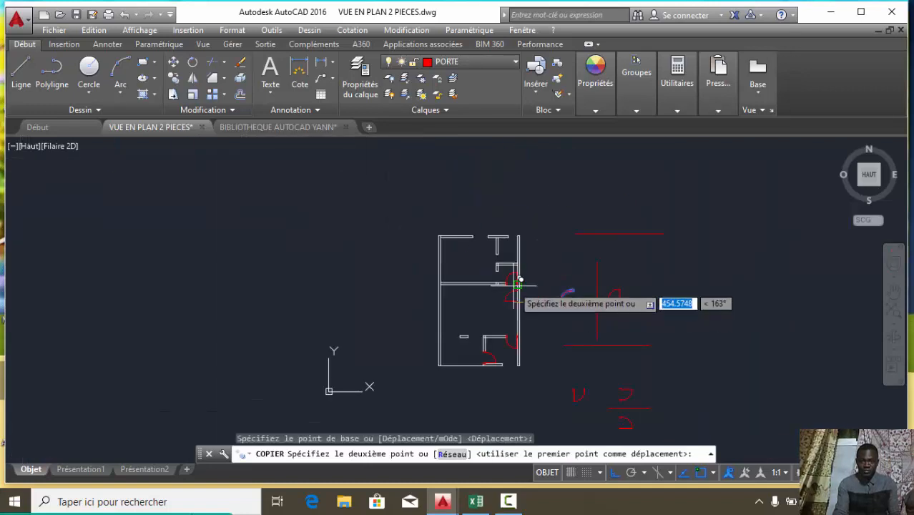
scroll(518, 284, "up", 5)
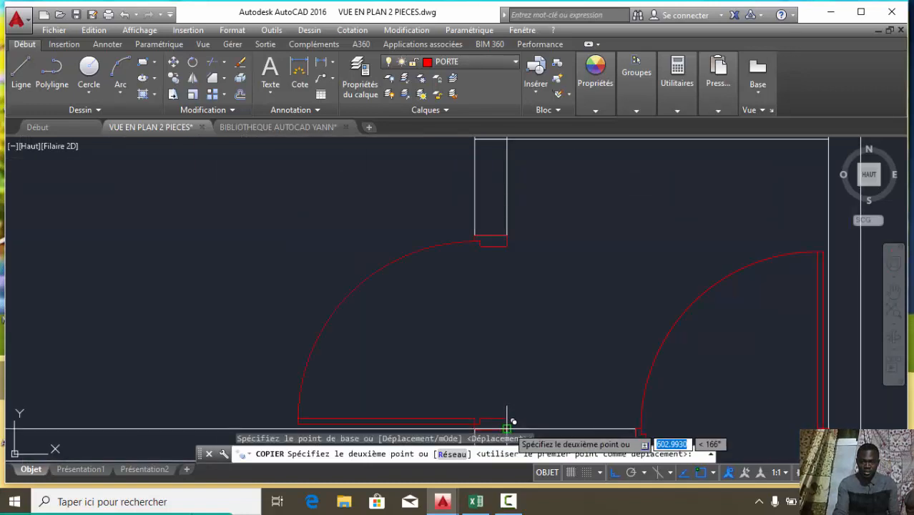
left_click(512, 301)
scroll(512, 300, "down", 5)
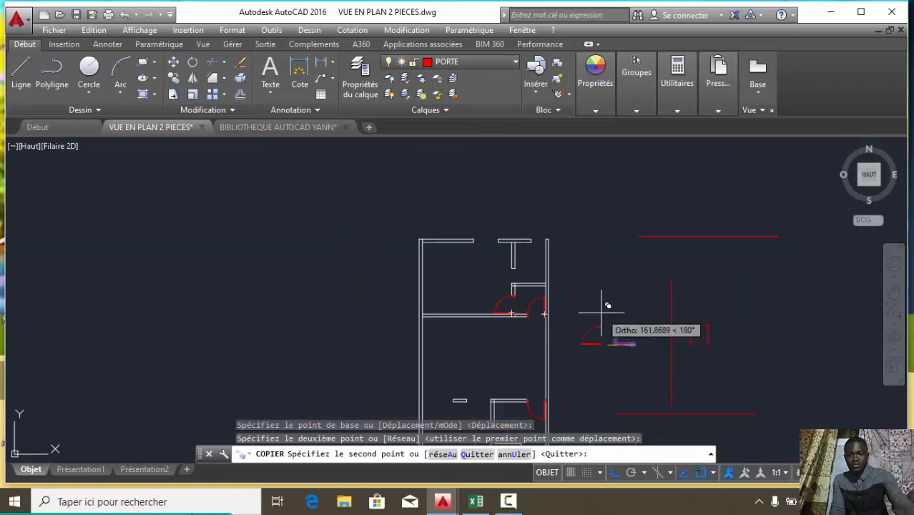
key("Escape")
scroll(572, 330, "down", 4)
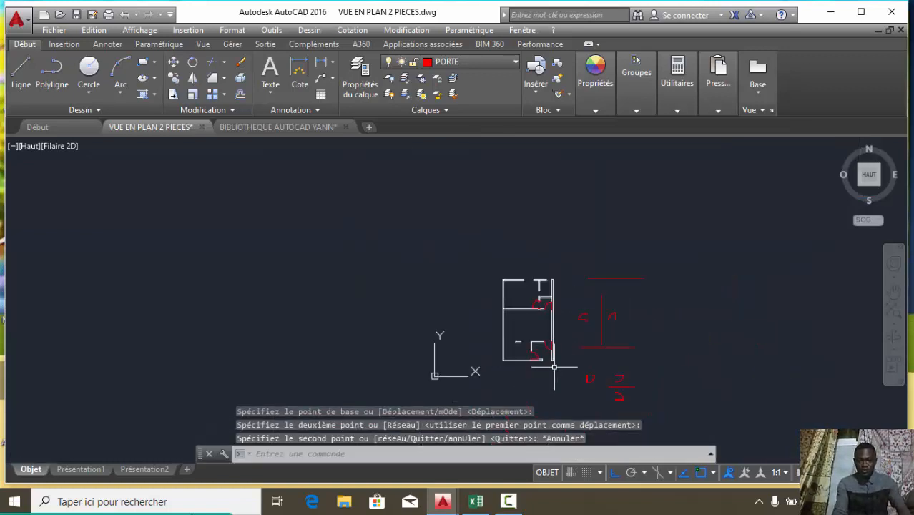
Erase all the spare doors and mirror construction lines beside the floor plan.
scroll(573, 255, "up", 4)
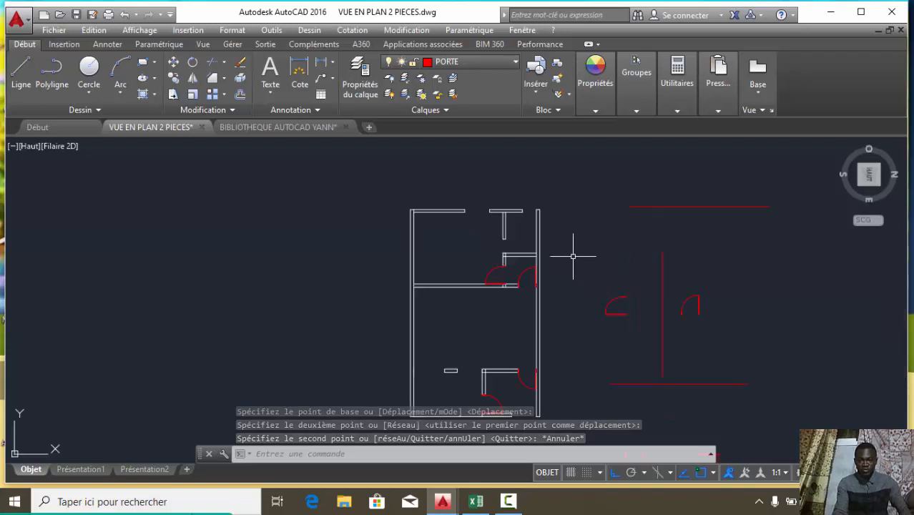
scroll(543, 258, "down", 5)
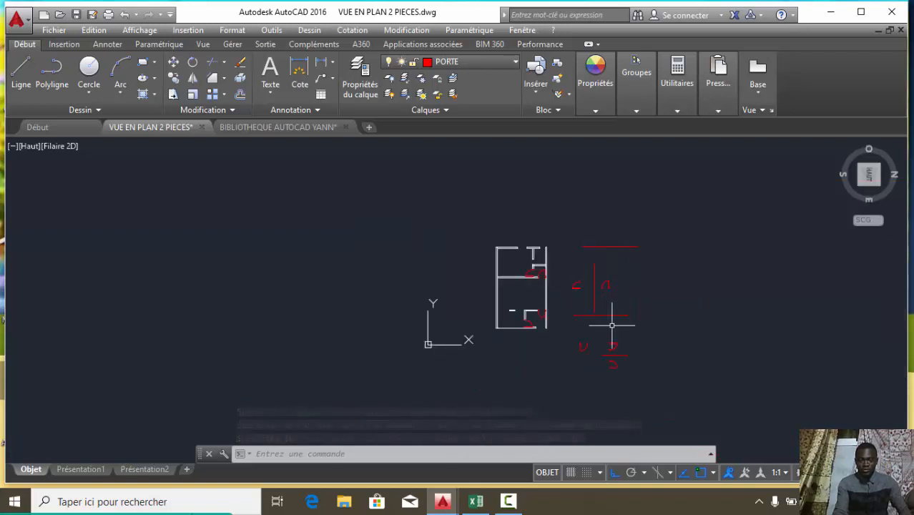
scroll(612, 326, "up", 2)
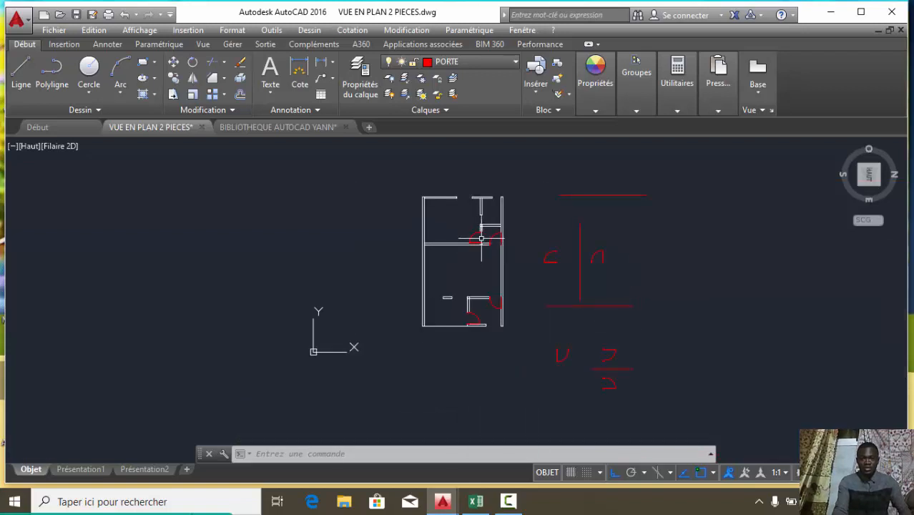
scroll(468, 247, "down", 2)
scroll(519, 232, "up", 2)
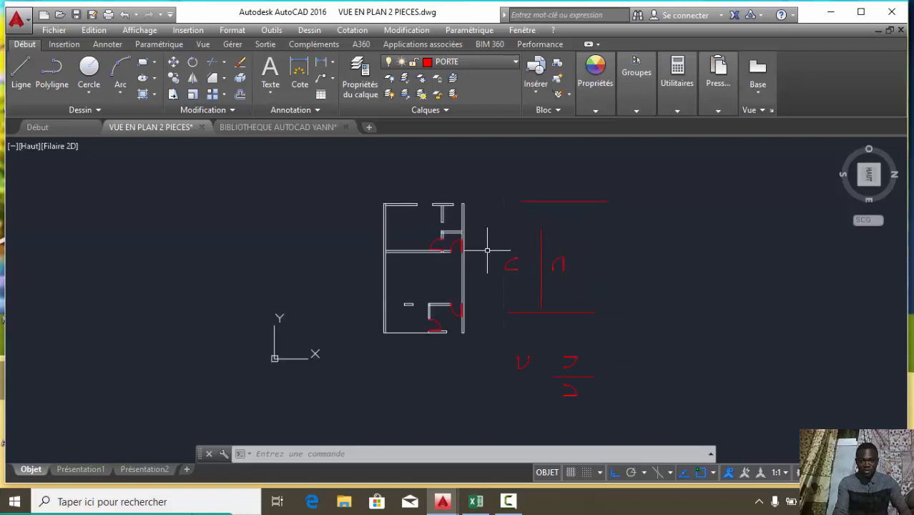
left_click(612, 419)
left_click(503, 185)
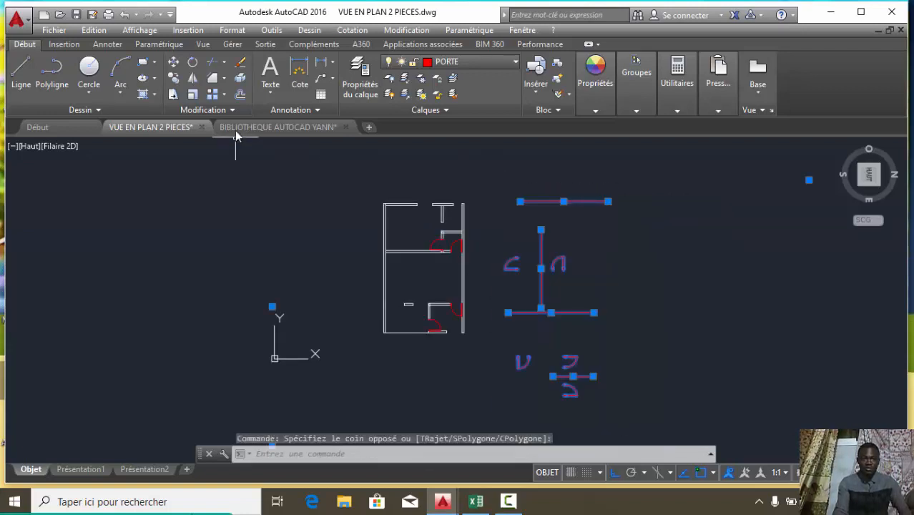
left_click(240, 66)
scroll(352, 226, "down", 2)
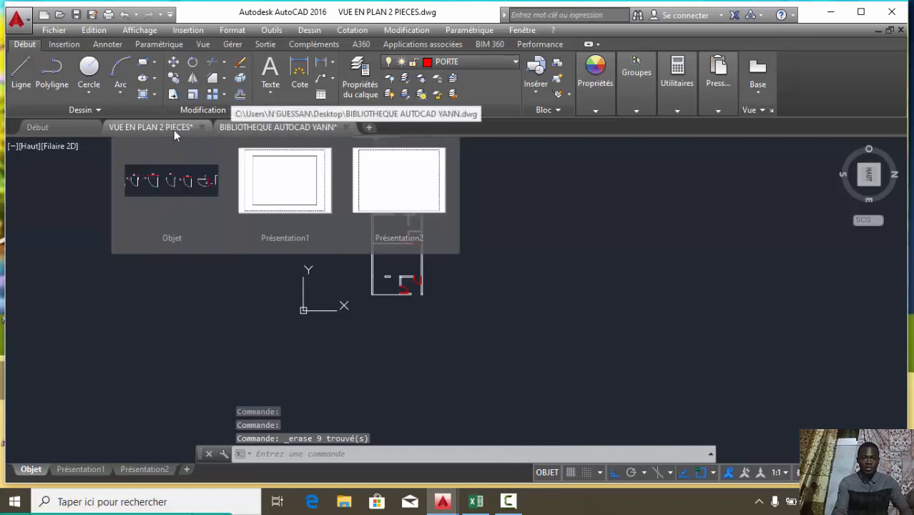
Look at the door blocks in the BIBLIOTHEQUE AUTOCAD YANN drawing and return to VUE EN PLAN 2 PIECES.
left_click(266, 127)
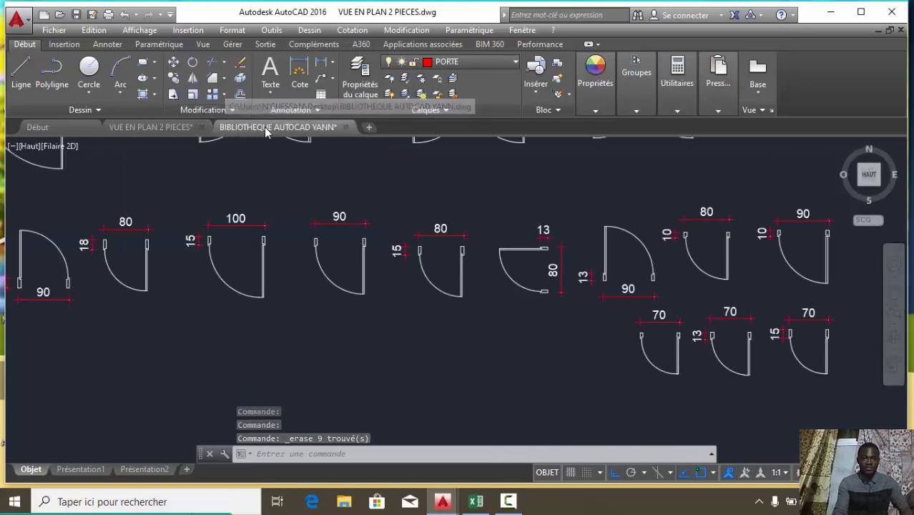
left_click(161, 128)
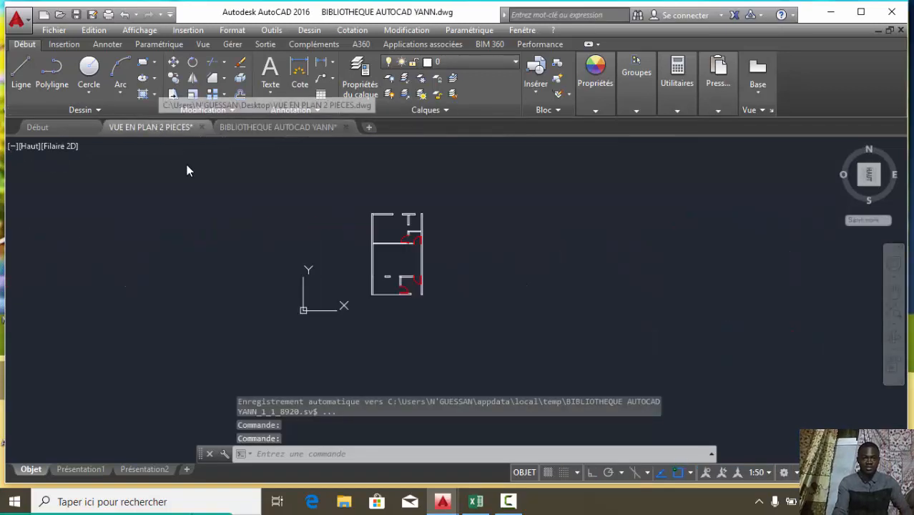
Examine the single-door models in BIBLIOTHEQUE AUTOCAD YANN against the openings in the VUE EN PLAN 2 PIECES floor plan.
left_click(229, 126)
scroll(472, 270, "down", 2)
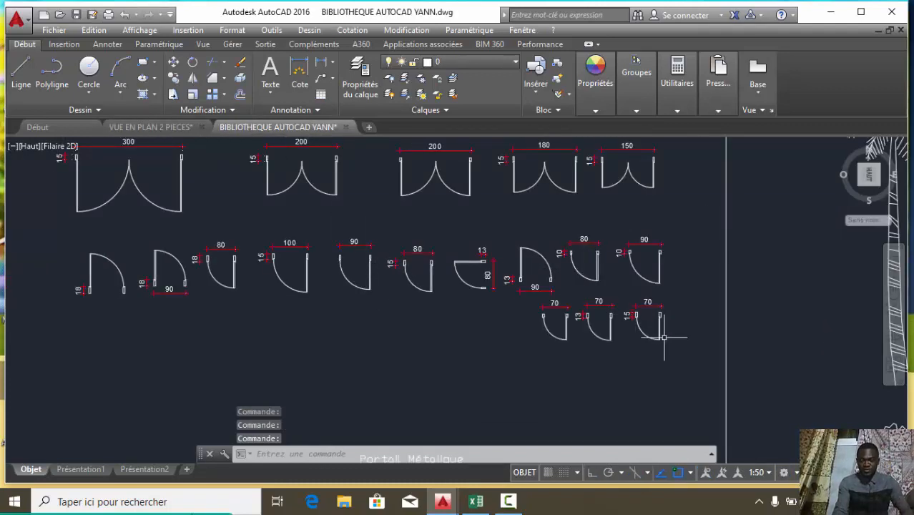
scroll(664, 337, "up", 2)
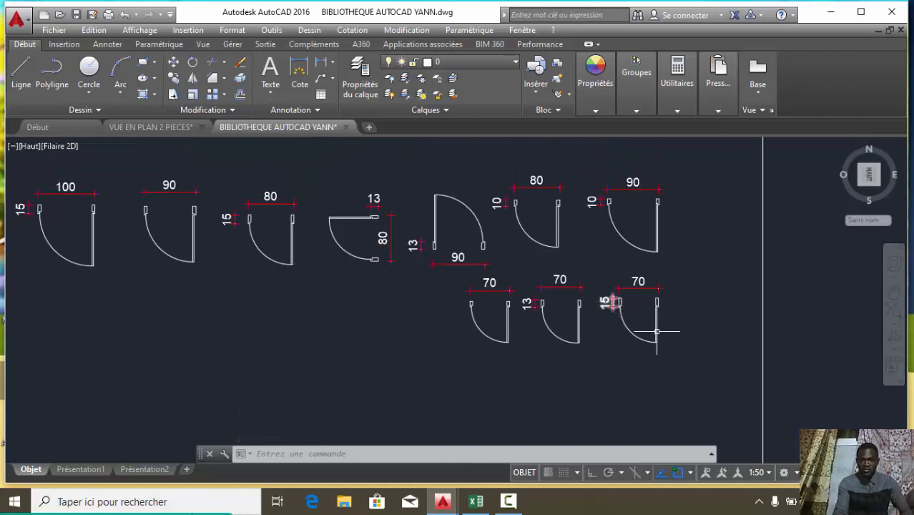
left_click(700, 363)
left_click(598, 264)
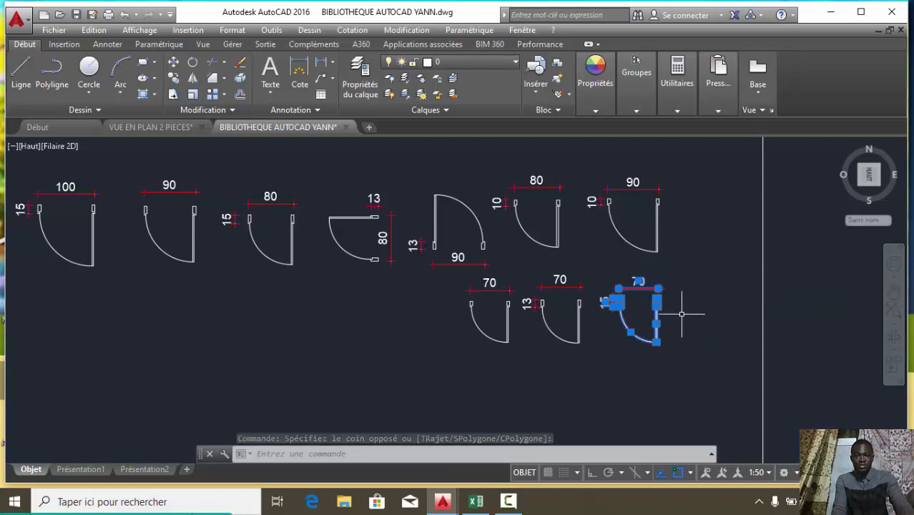
left_click(176, 127)
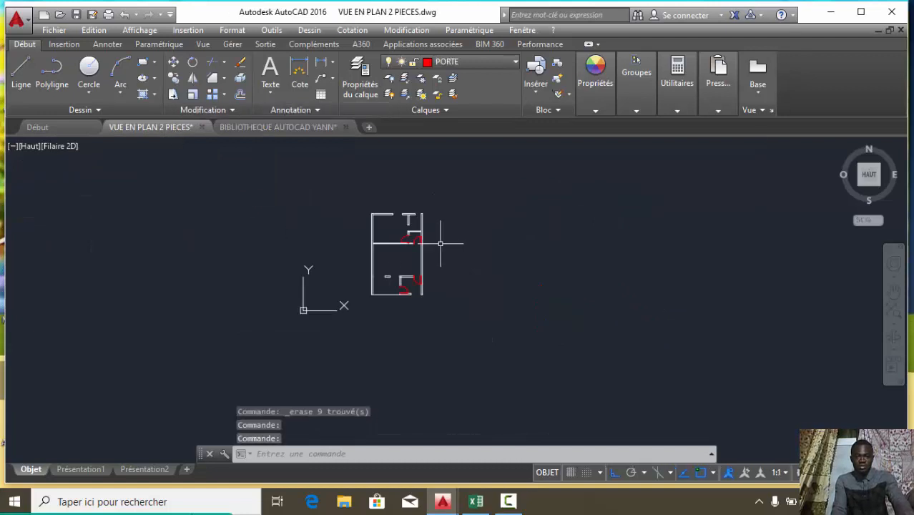
scroll(444, 252, "up", 2)
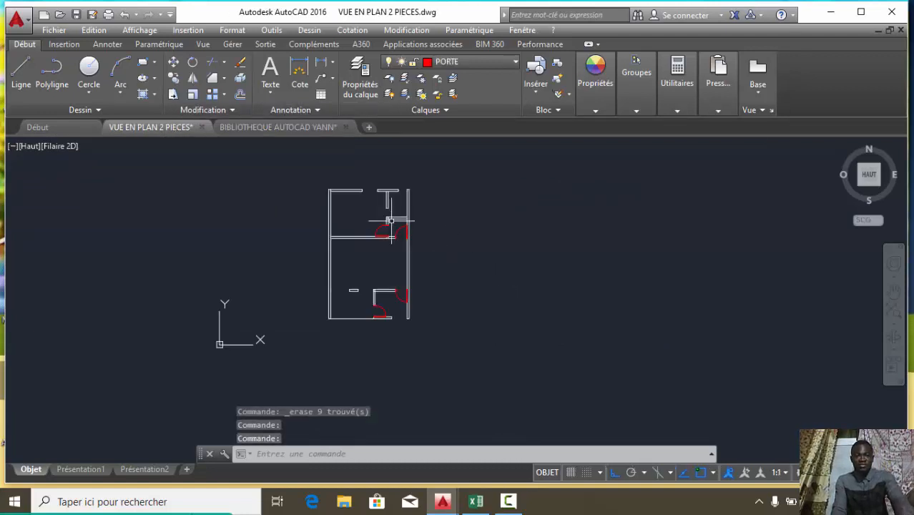
left_click(299, 127)
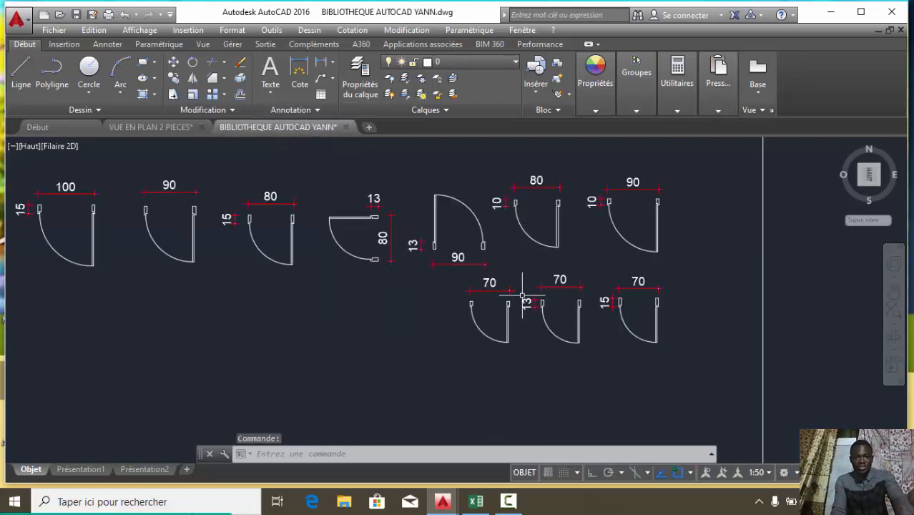
left_click(169, 129)
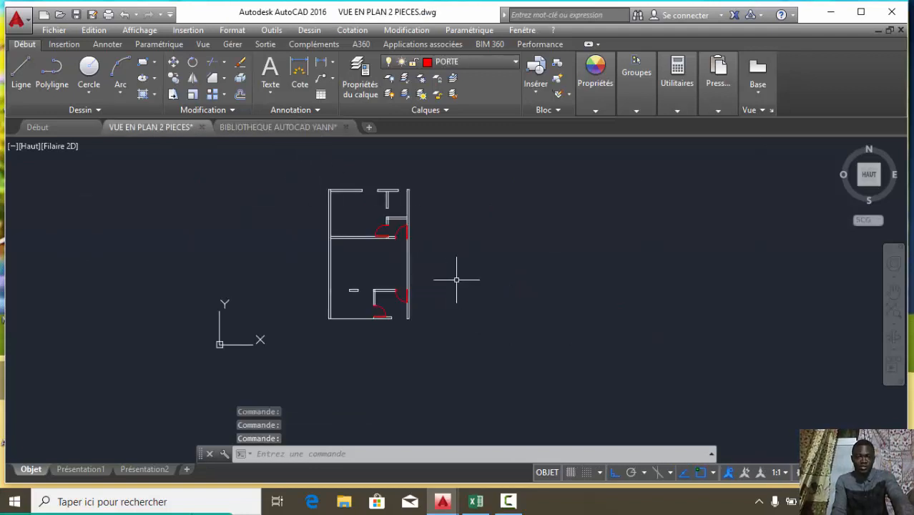
left_click(279, 128)
left_click(695, 361)
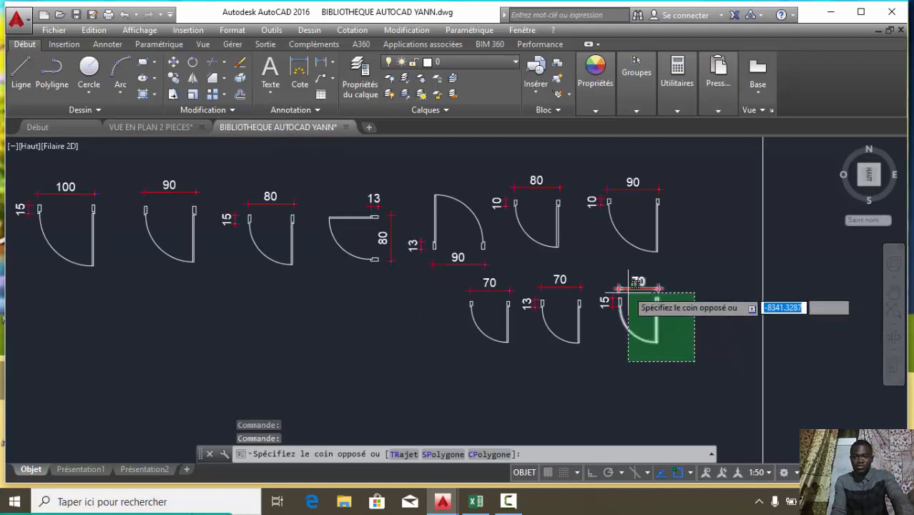
left_click(596, 290)
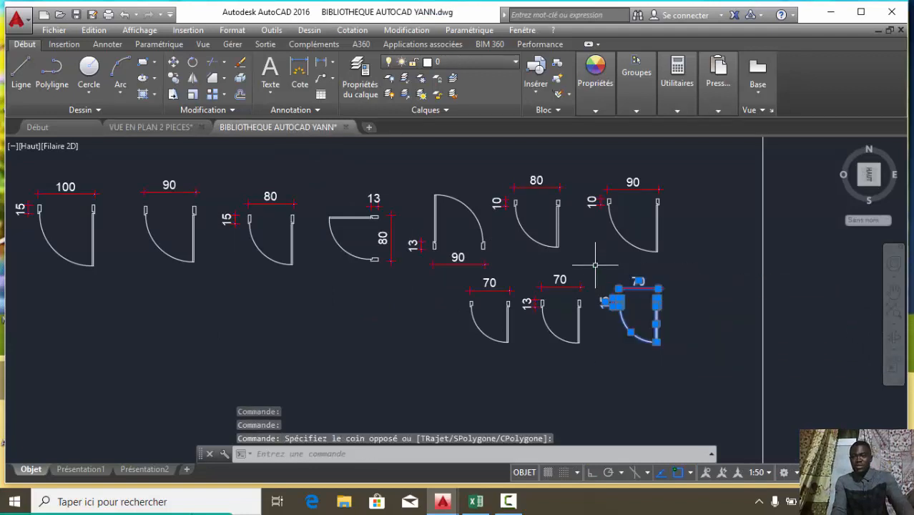
right_click(679, 273)
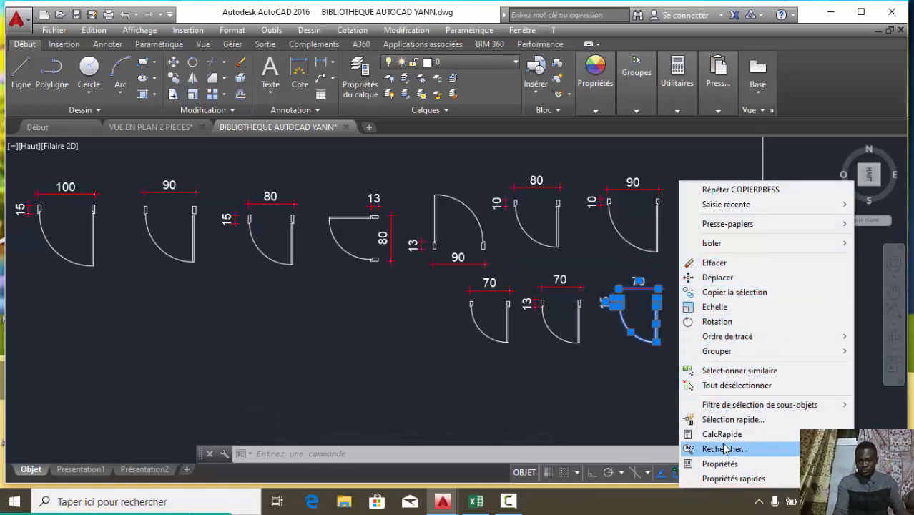
left_click(721, 293)
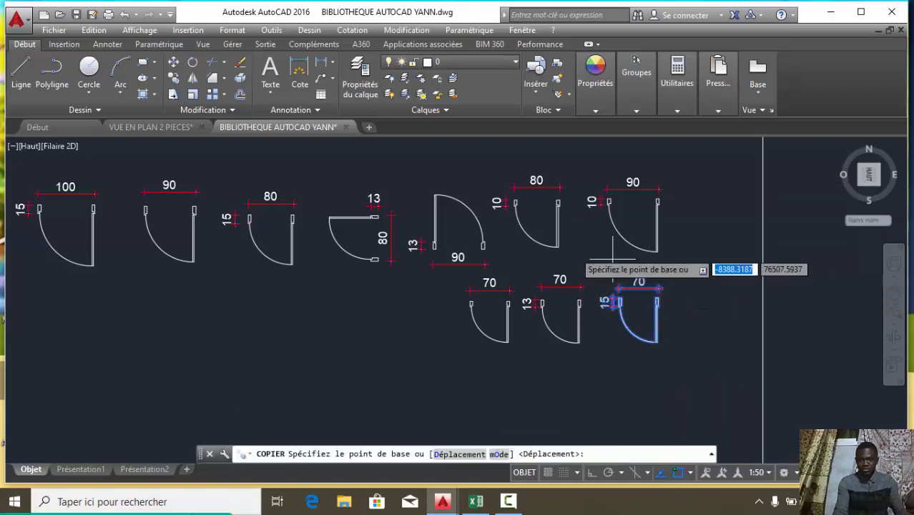
left_click(616, 329)
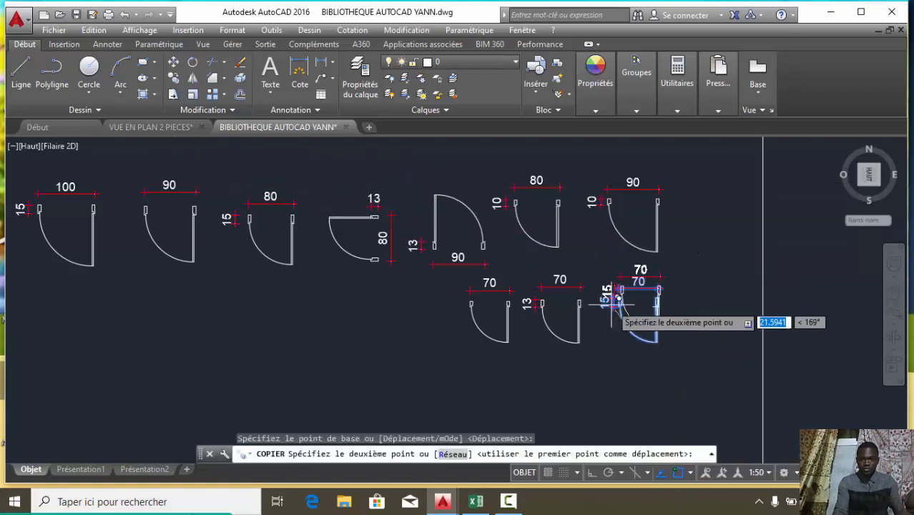
left_click(171, 130)
key("Escape")
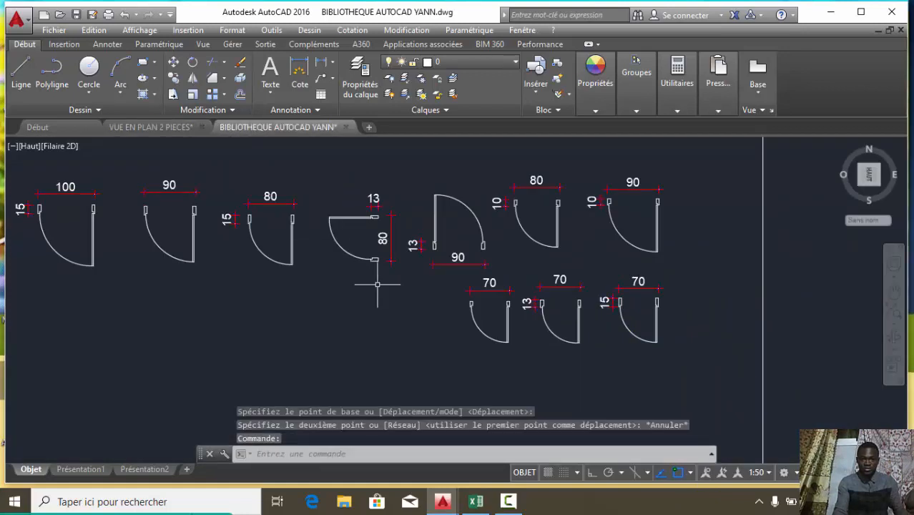
Switch to VUE EN PLAN 2 PIECES and paste the clipboard's door as a block in the free area beside the floor plan.
scroll(341, 257, "down", 6)
left_click(151, 126)
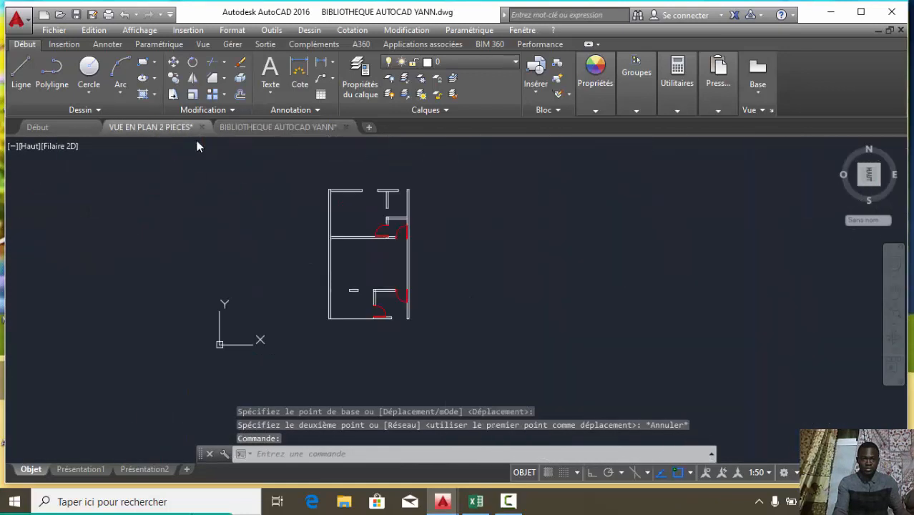
scroll(280, 312, "down", 3)
scroll(451, 246, "up", 4)
right_click(456, 240)
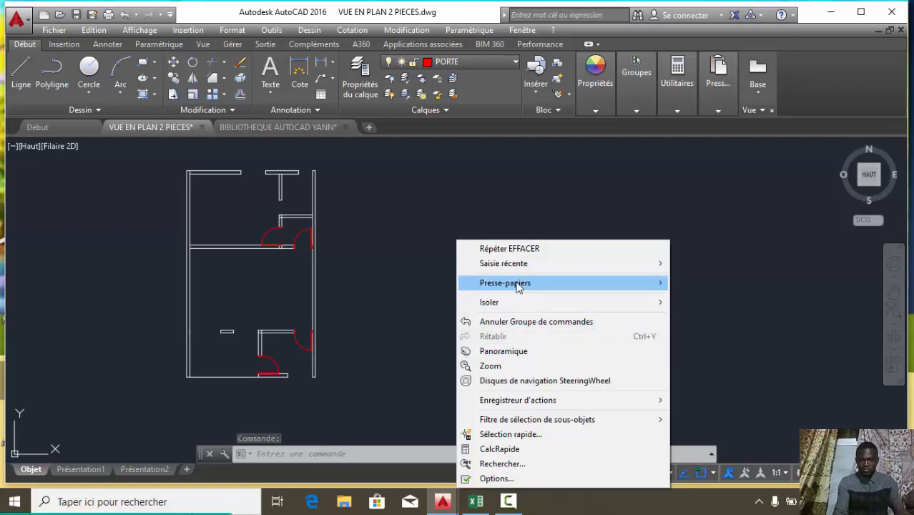
mouse_move(510, 283)
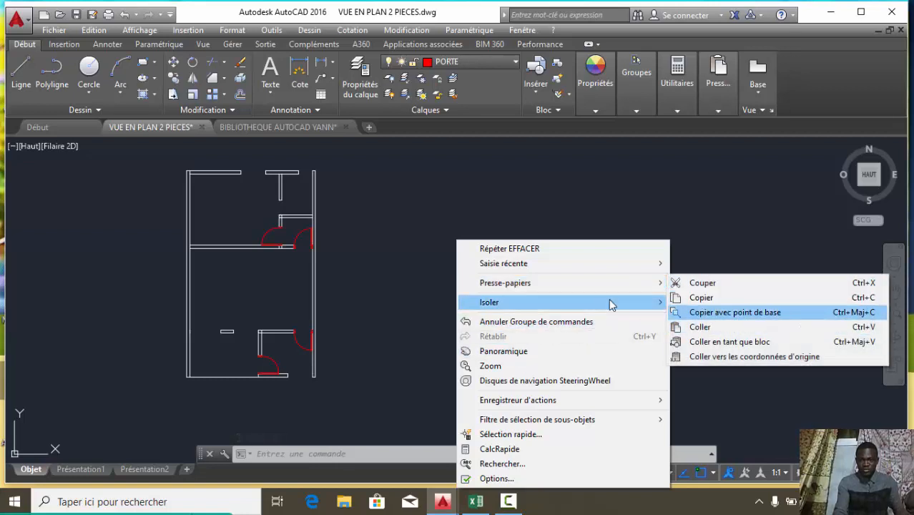
mouse_move(651, 285)
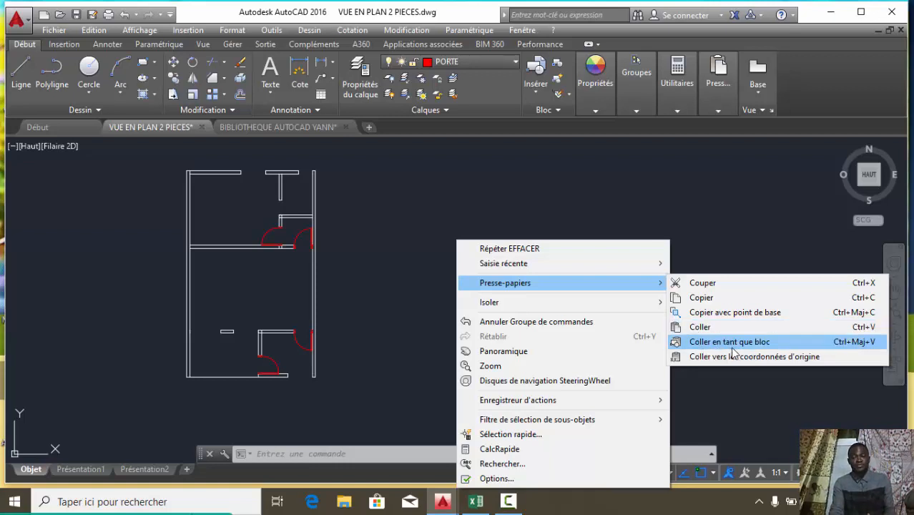
left_click(730, 348)
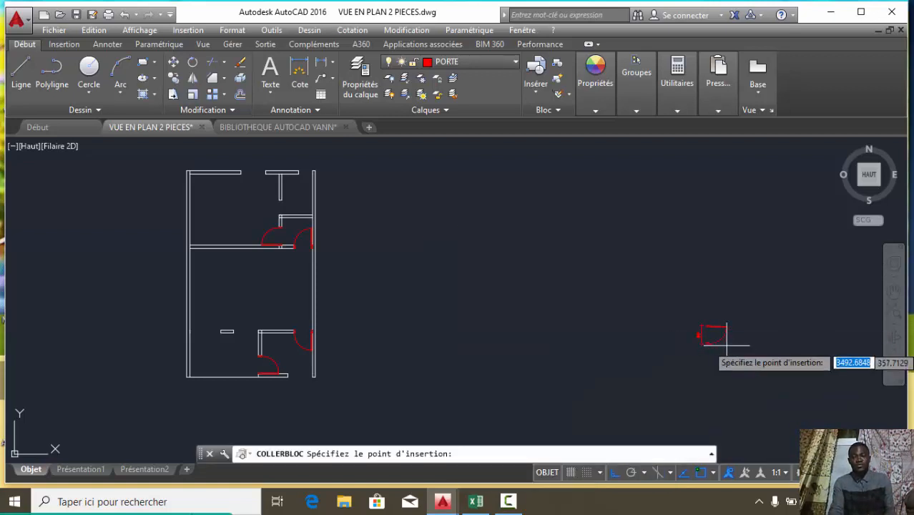
scroll(552, 303, "up", 2)
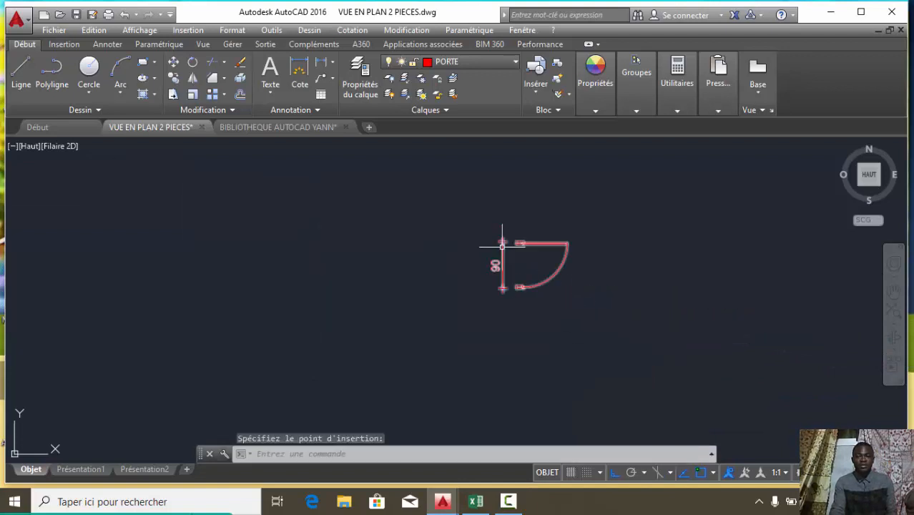
Inspect the pasted door block with its 90 dimension beside the floor plan, and erase it.
left_click(502, 246)
scroll(538, 304, "down", 1)
scroll(554, 312, "down", 1)
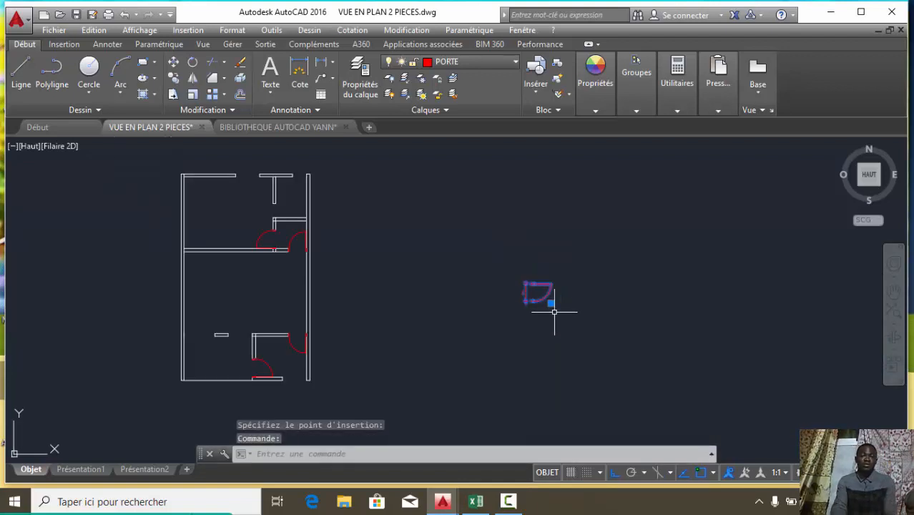
scroll(555, 311, "up", 5)
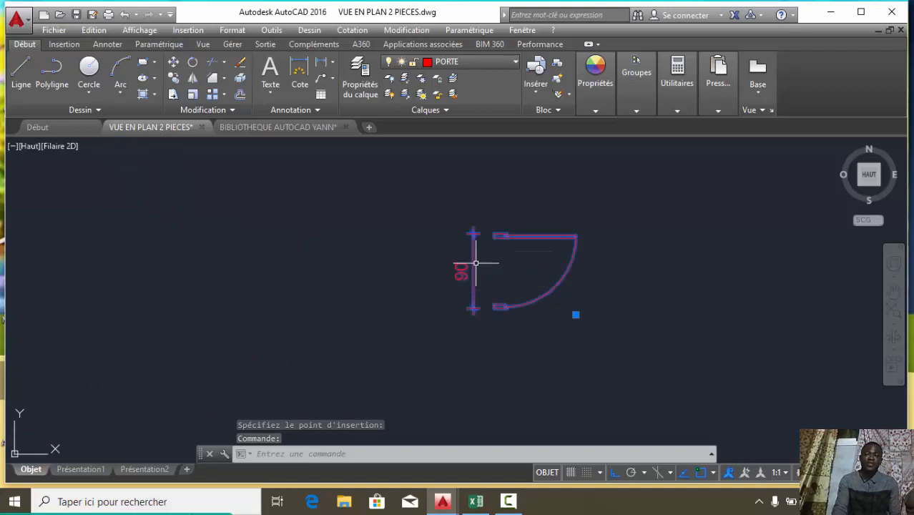
scroll(473, 260, "up", 2)
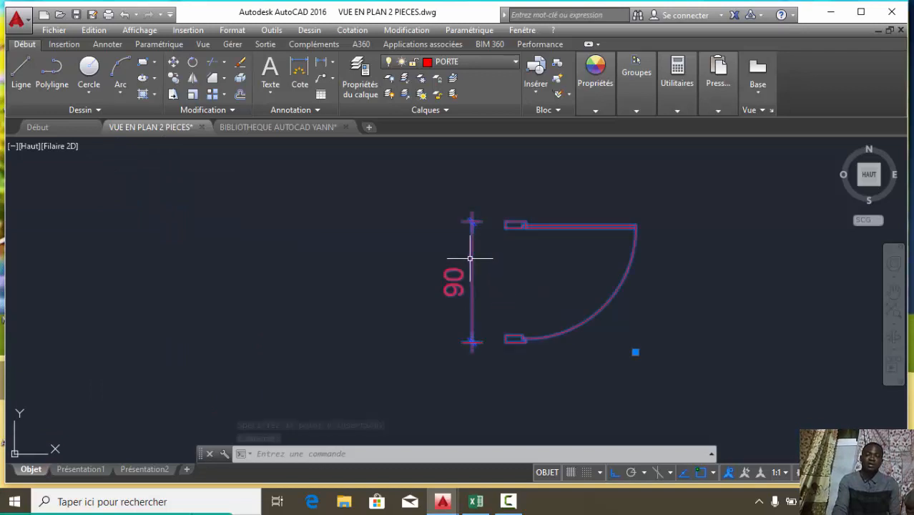
scroll(551, 318, "down", 4)
left_click(561, 350)
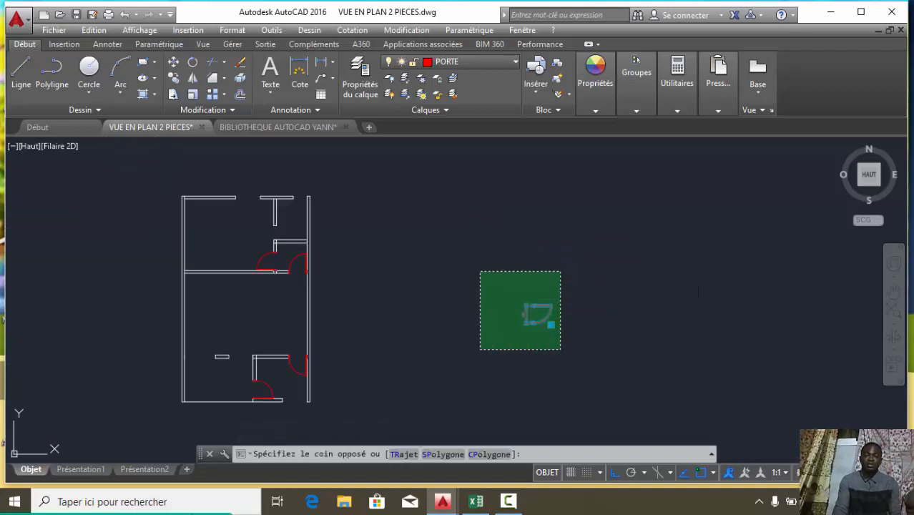
left_click(480, 271)
key("Delete")
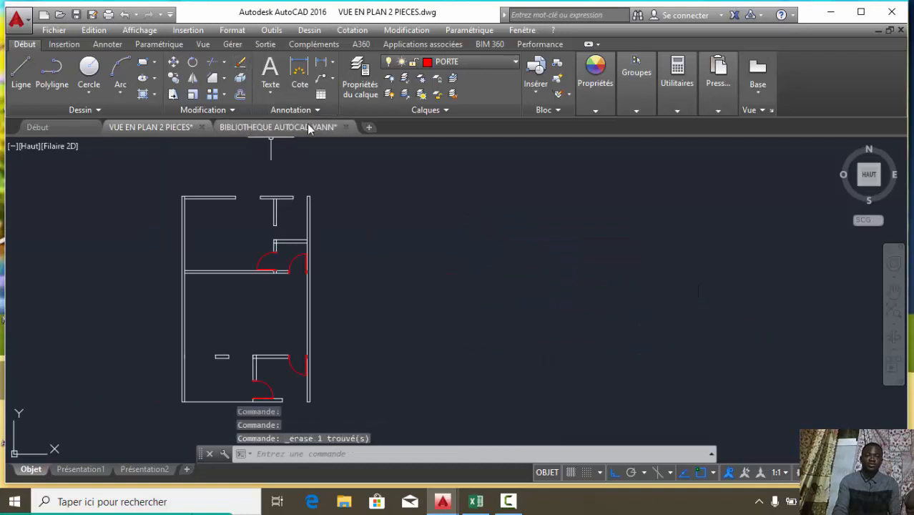
Copy the door dimensioned 70 by 15, including its dimensions, from BIBLIOTHEQUE AUTOCAD YANN to the clipboard.
left_click(310, 128)
scroll(382, 281, "up", 5)
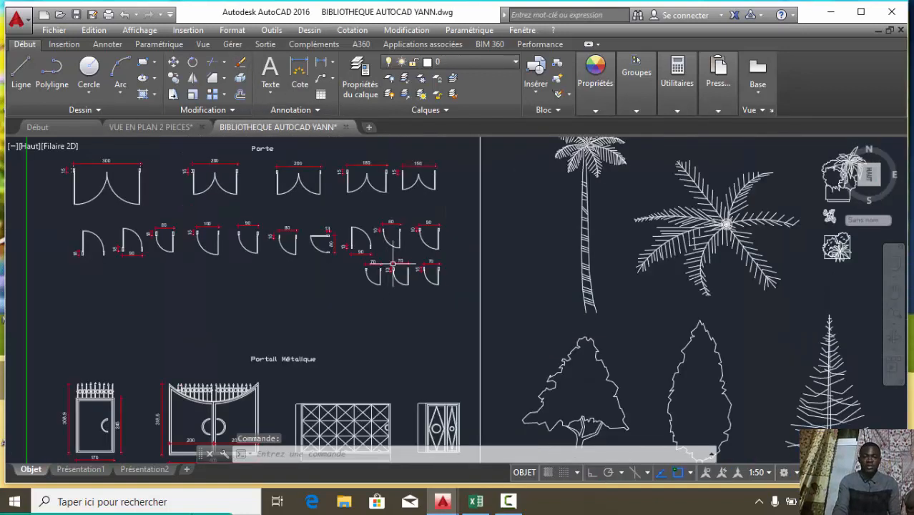
left_click(480, 315)
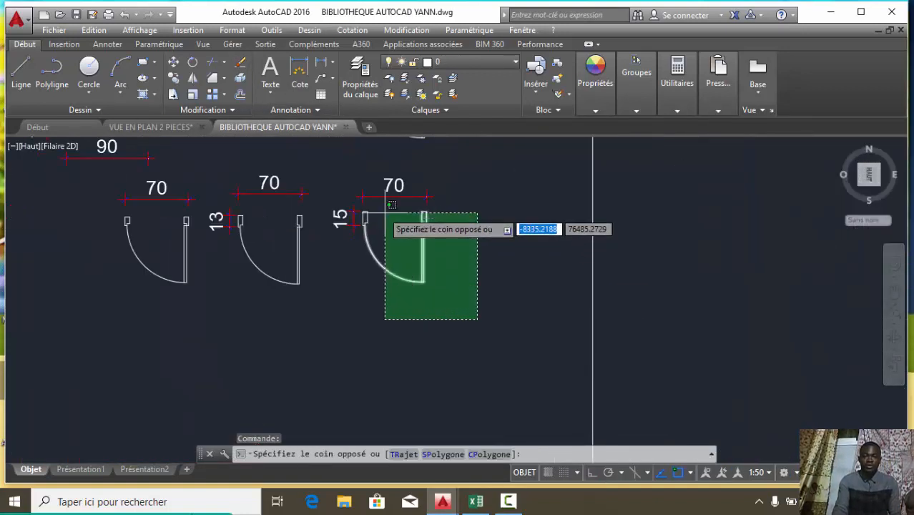
left_click(330, 176)
scroll(406, 277, "down", 2)
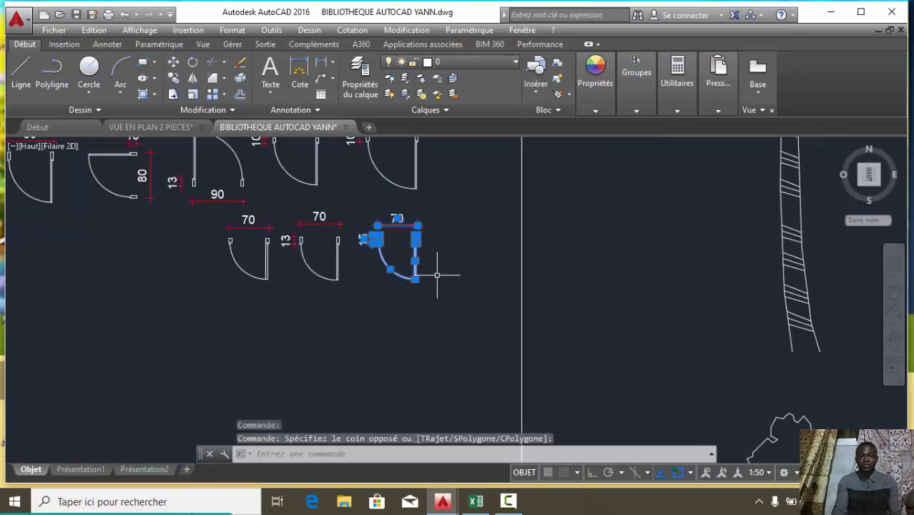
scroll(437, 275, "down", 1)
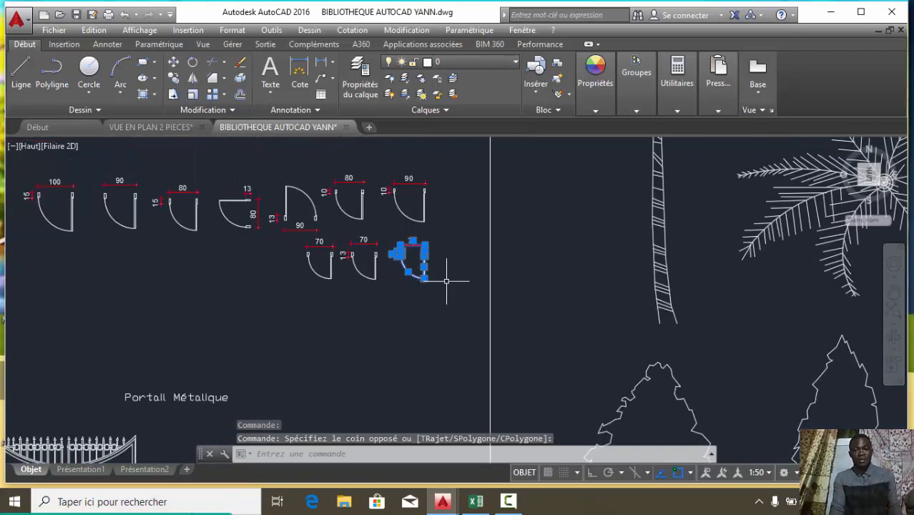
scroll(442, 279, "down", 2)
scroll(439, 280, "up", 3)
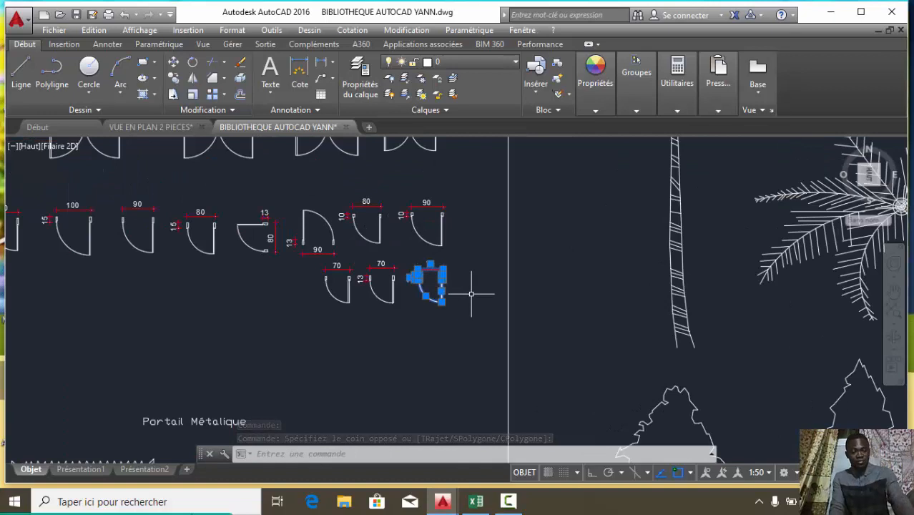
key("ctrl+c")
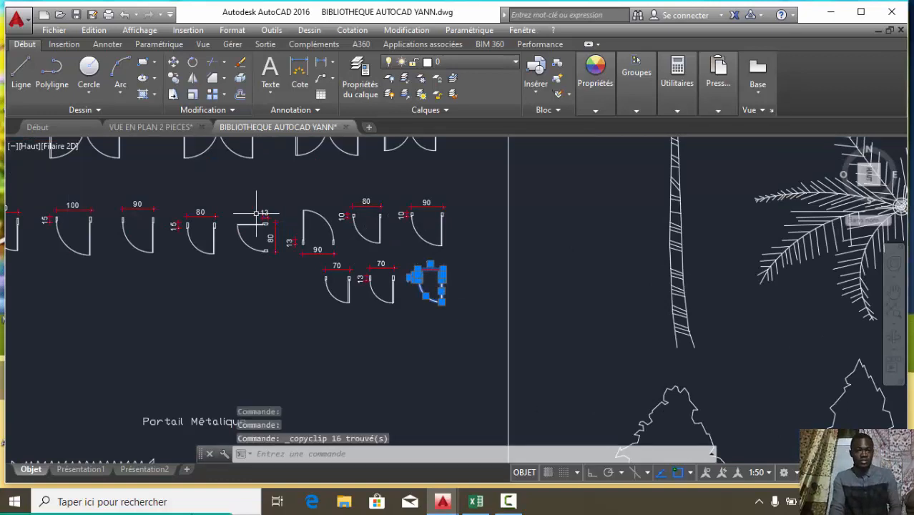
Paste the copied 70 by 15 door into VUE EN PLAN 2 PIECES, in the free area beside the floor plan.
left_click(161, 130)
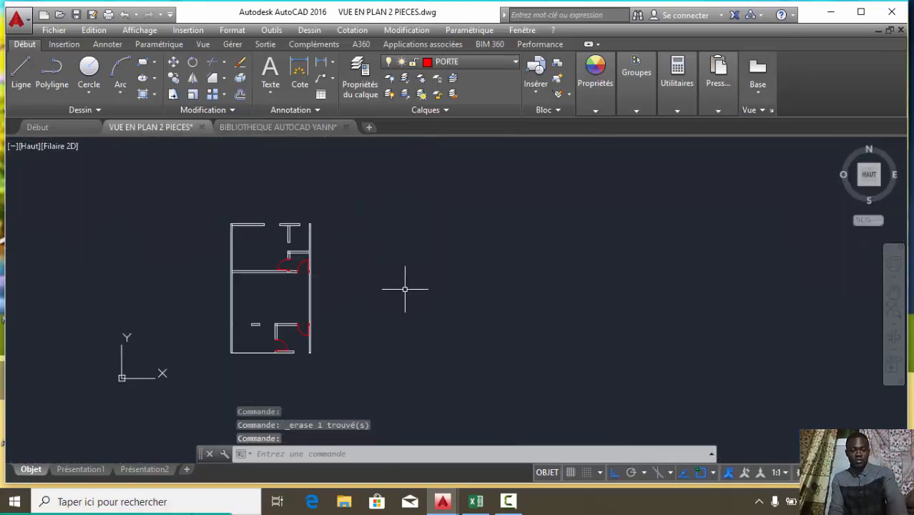
key("ctrl+v")
scroll(373, 264, "up", 5)
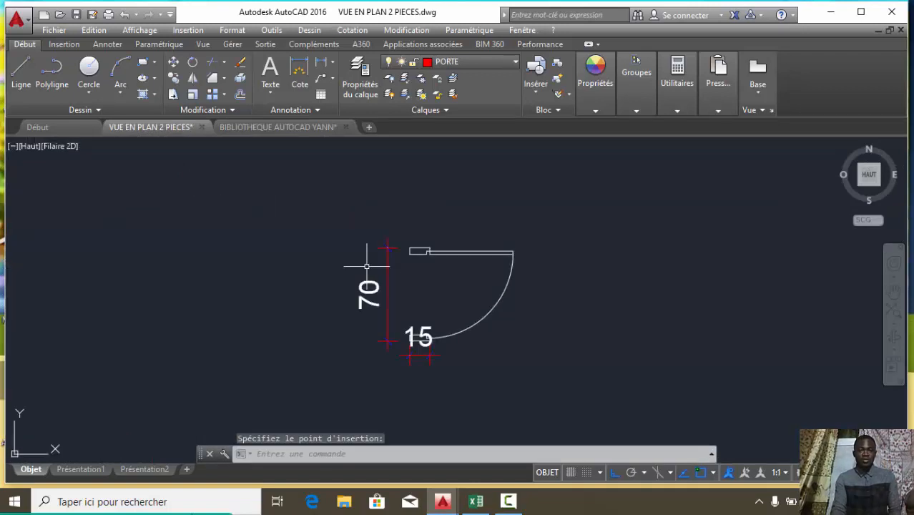
Erase the 70 and 15 dimensions from the pasted door.
left_click(367, 265)
scroll(435, 358, "up", 2)
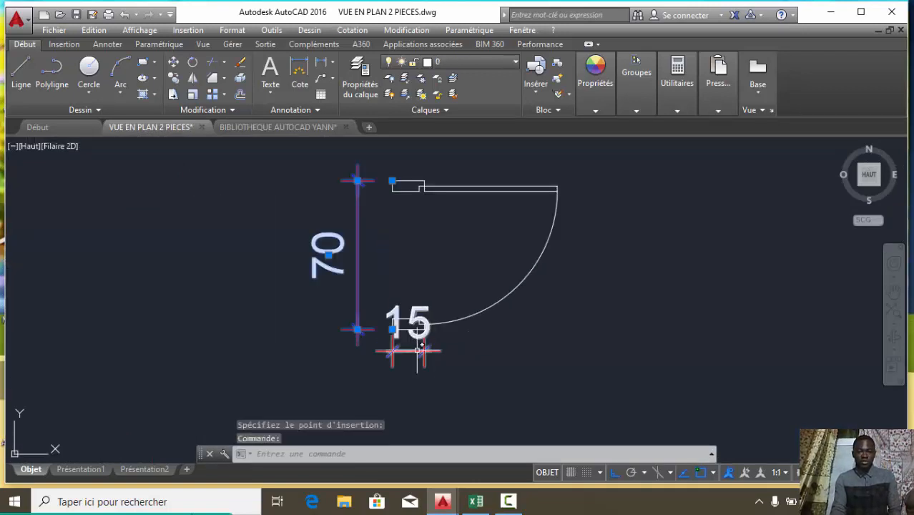
scroll(438, 350, "down", 2)
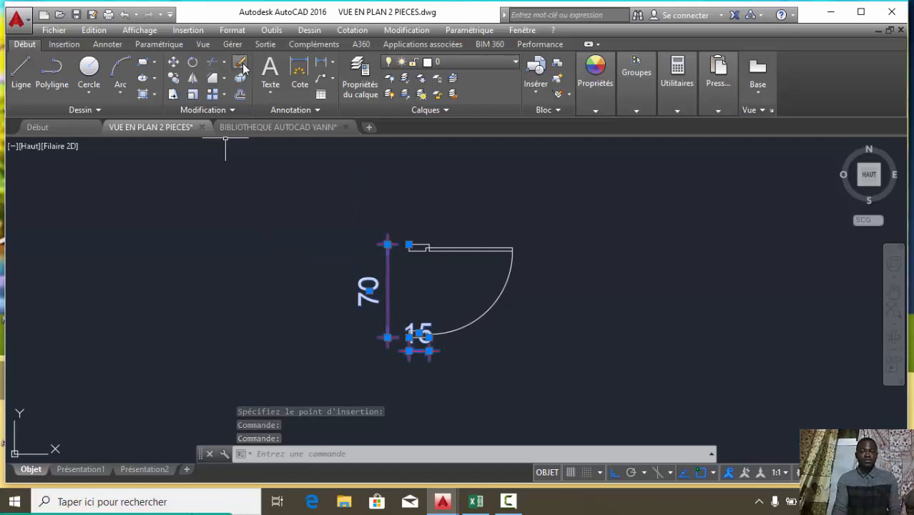
key("Delete")
scroll(420, 279, "down", 1)
scroll(441, 302, "down", 3)
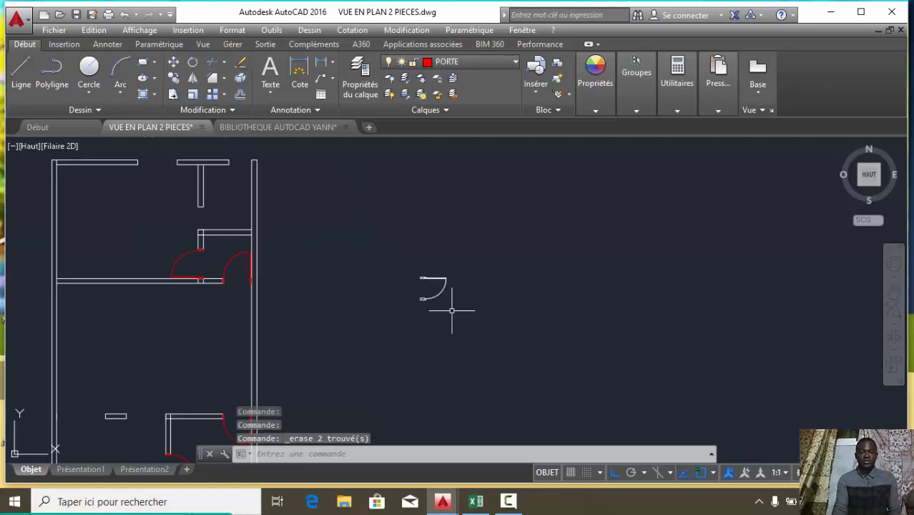
Draw a horizontal reference line on the PORTE layer in the free area above the pasted door.
scroll(452, 305, "down", 2)
scroll(447, 312, "up", 2)
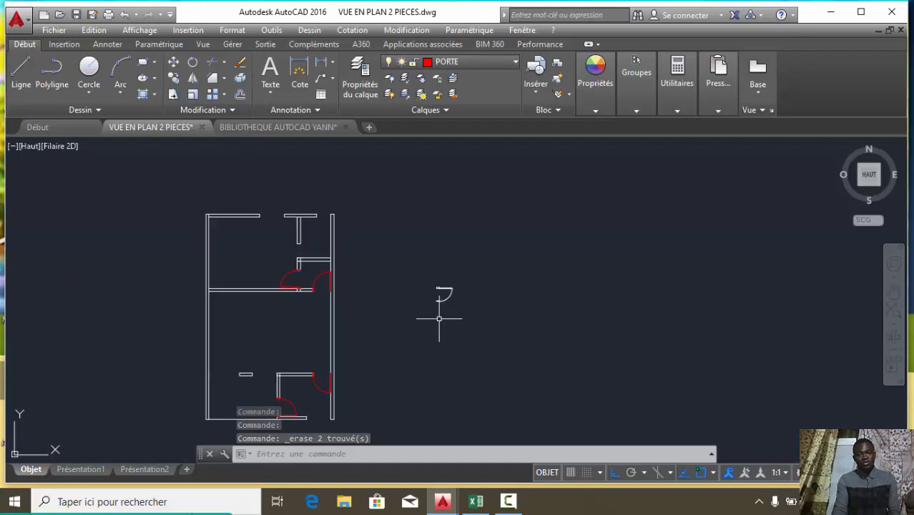
left_click(363, 87)
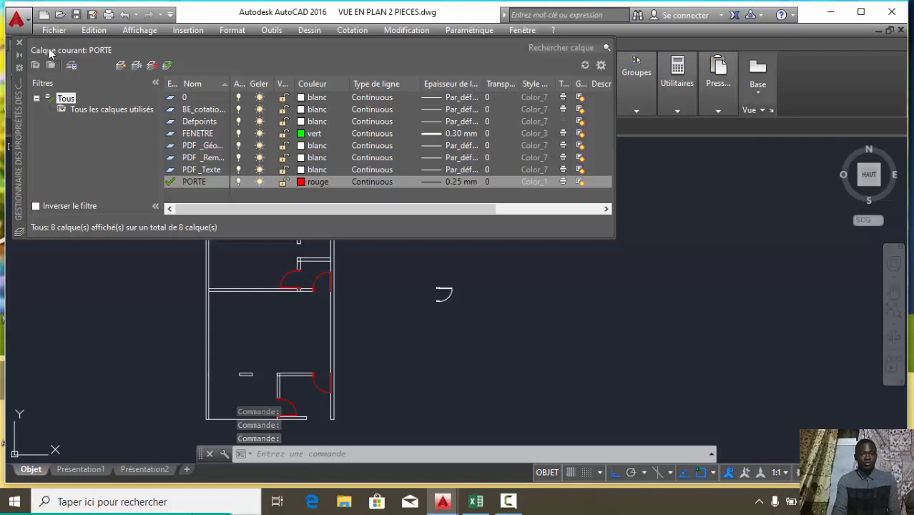
left_click(19, 42)
left_click(20, 72)
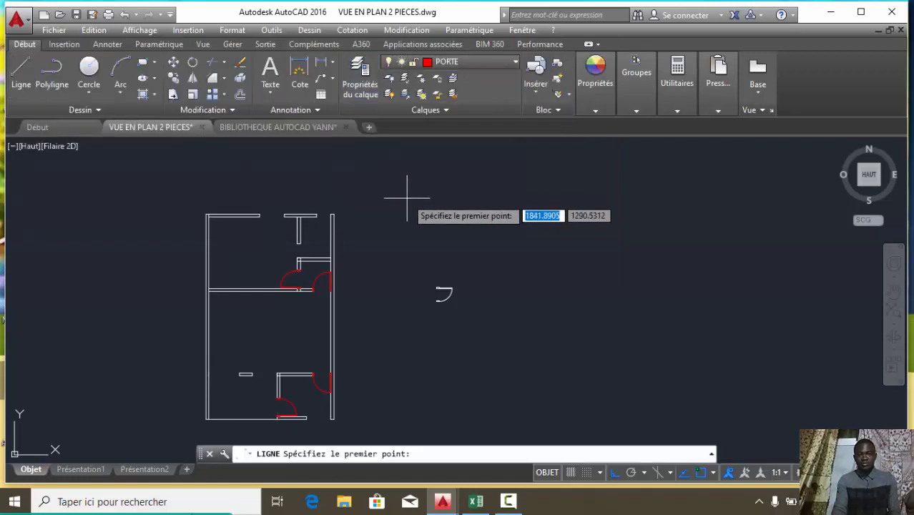
left_click(401, 206)
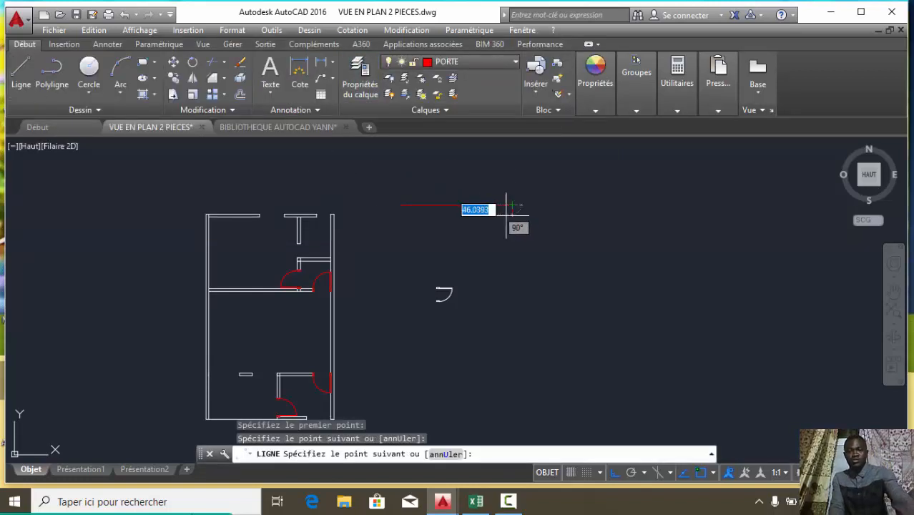
key("Escape")
scroll(444, 293, "up", 2)
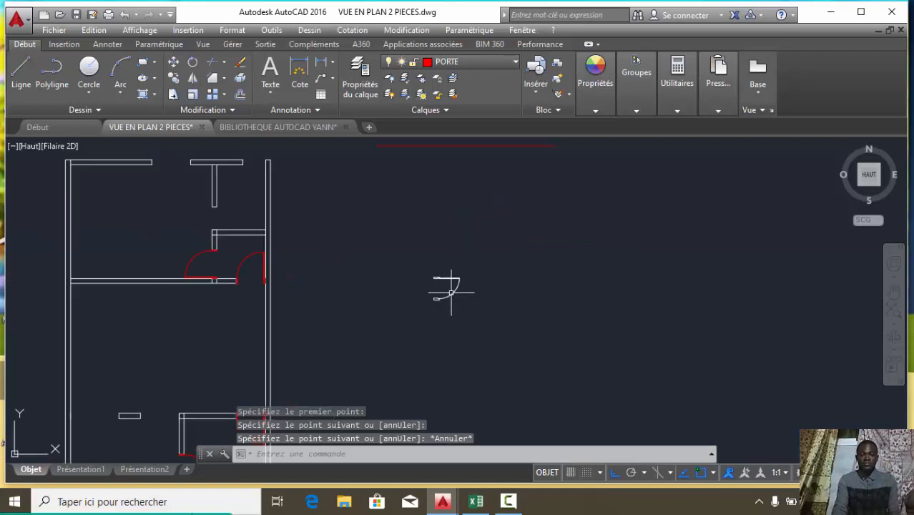
Match the properties of the red PORTE line onto all parts of the pasted 70 door.
scroll(469, 249, "down", 2)
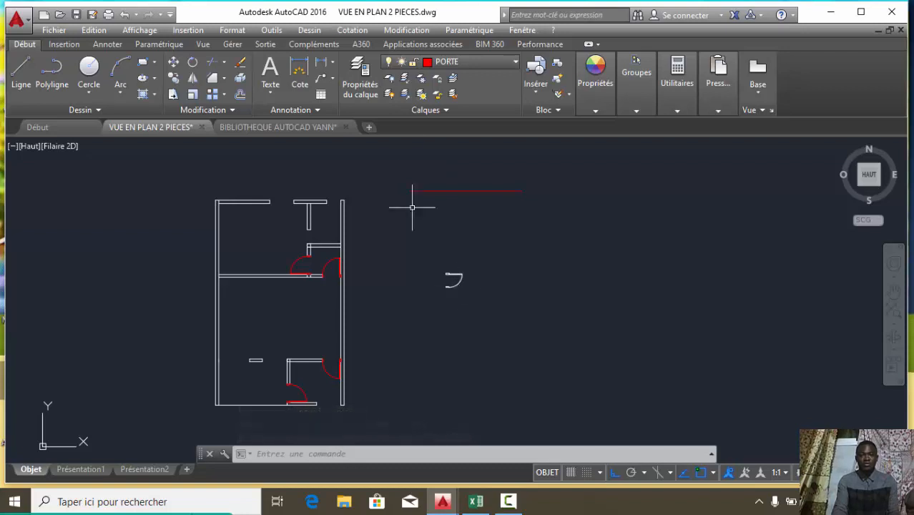
left_click(391, 30)
left_click(405, 25)
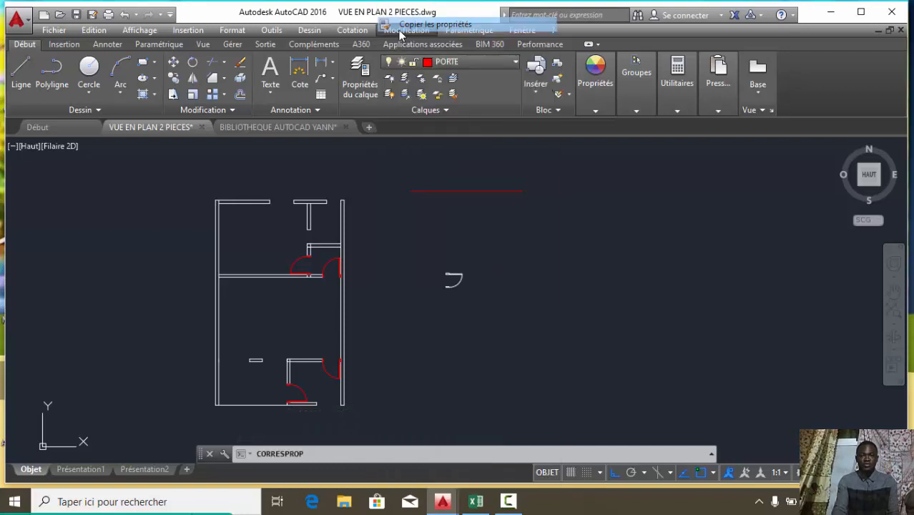
left_click(405, 29)
left_click(405, 26)
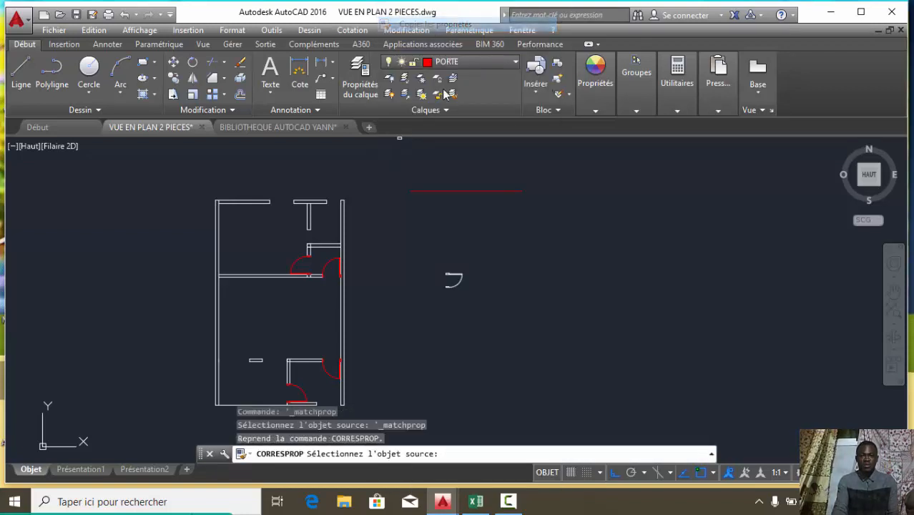
left_click(460, 190)
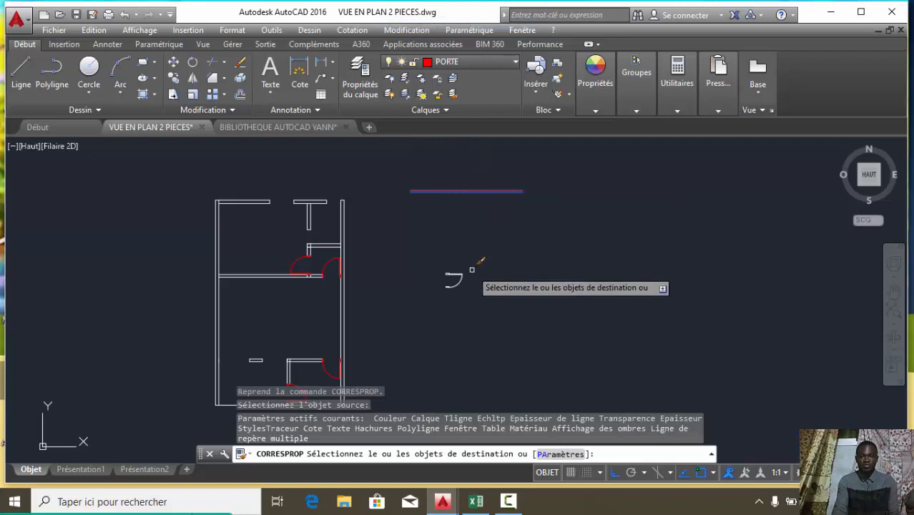
left_click(465, 310)
left_click(465, 299)
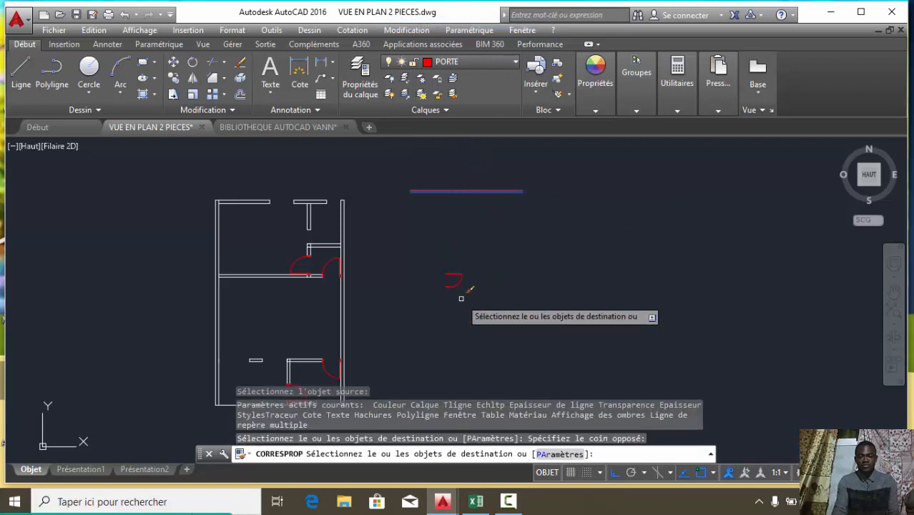
scroll(467, 290, "up", 2)
key("Escape")
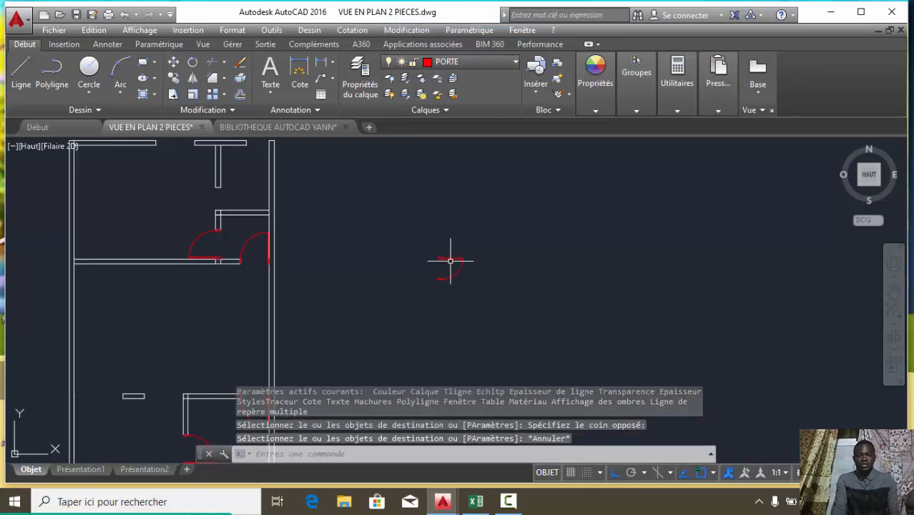
Define all parts of the red pasted door as a block named PORTE70, converting the selected objects to the block.
scroll(451, 261, "up", 4)
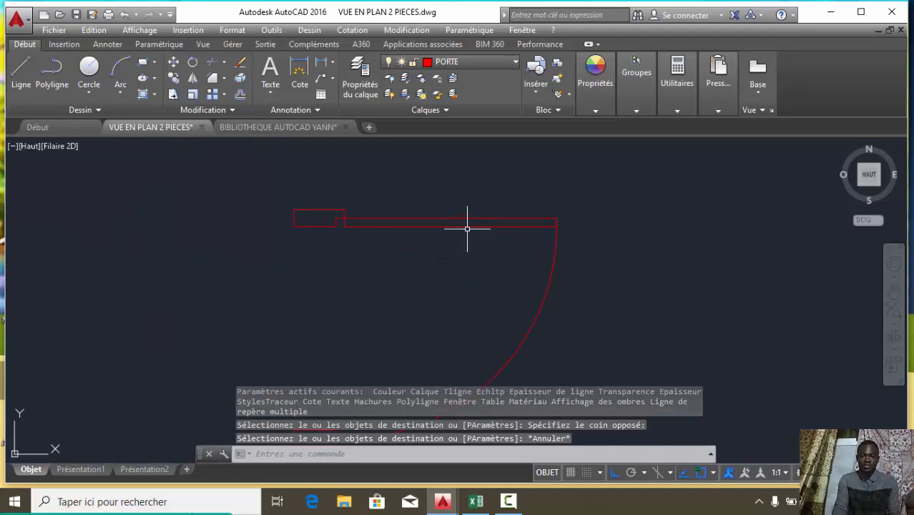
left_click(470, 226)
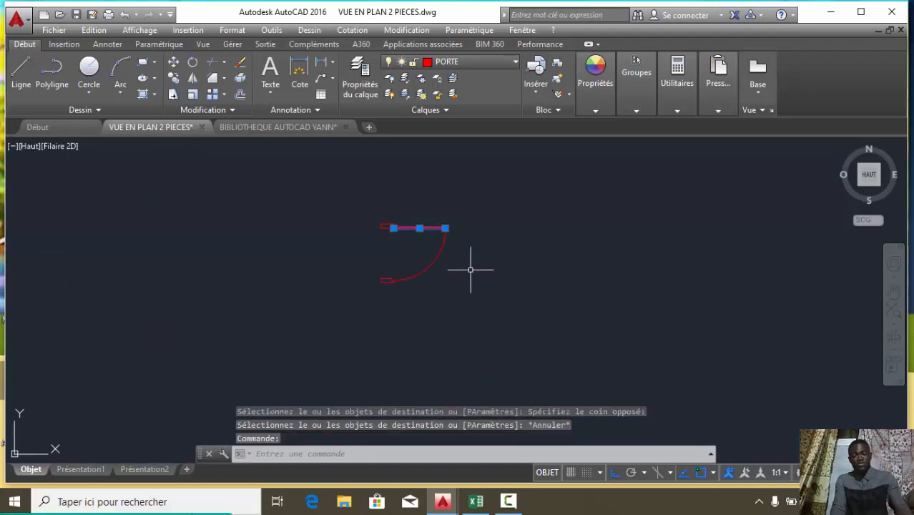
key("Escape")
scroll(458, 282, "down", 2)
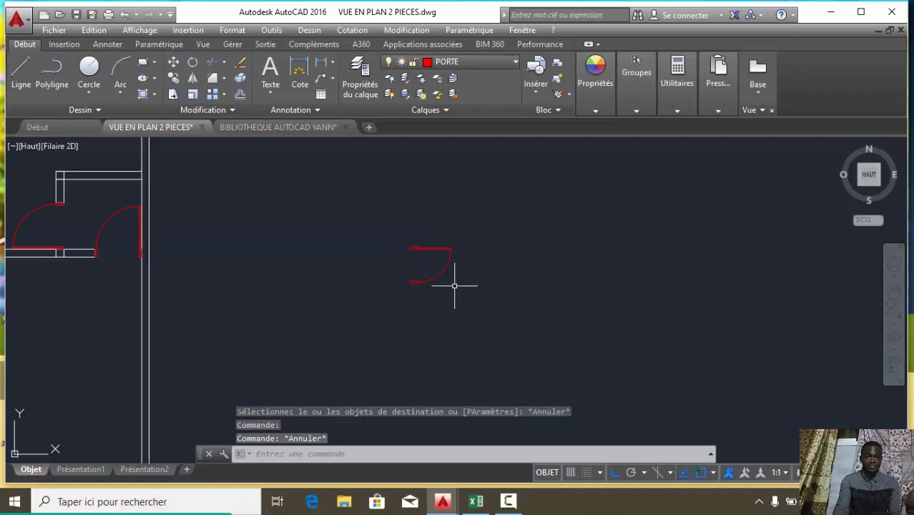
scroll(442, 268, "up", 2)
left_click(494, 343)
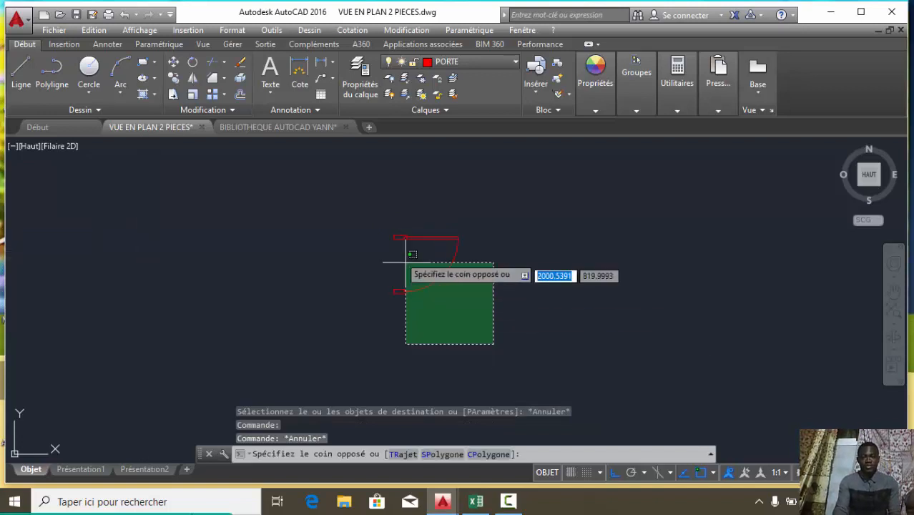
left_click(355, 193)
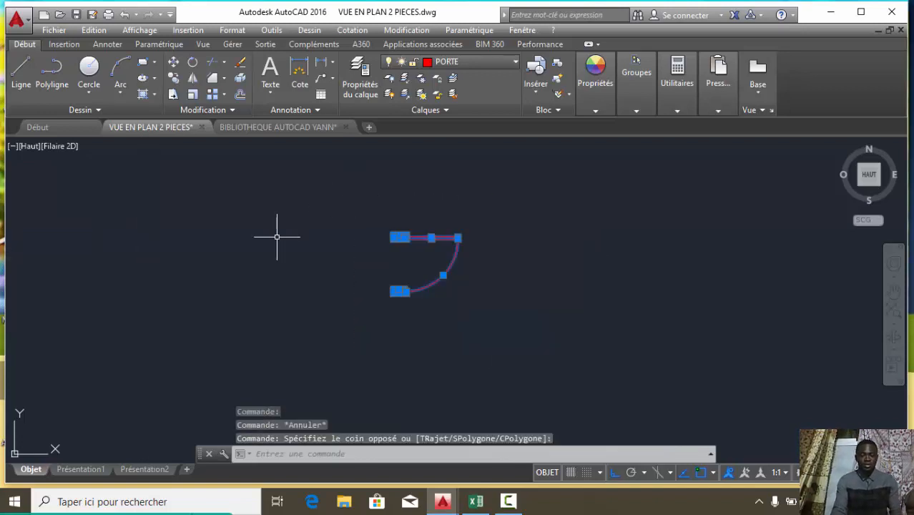
type("LO")
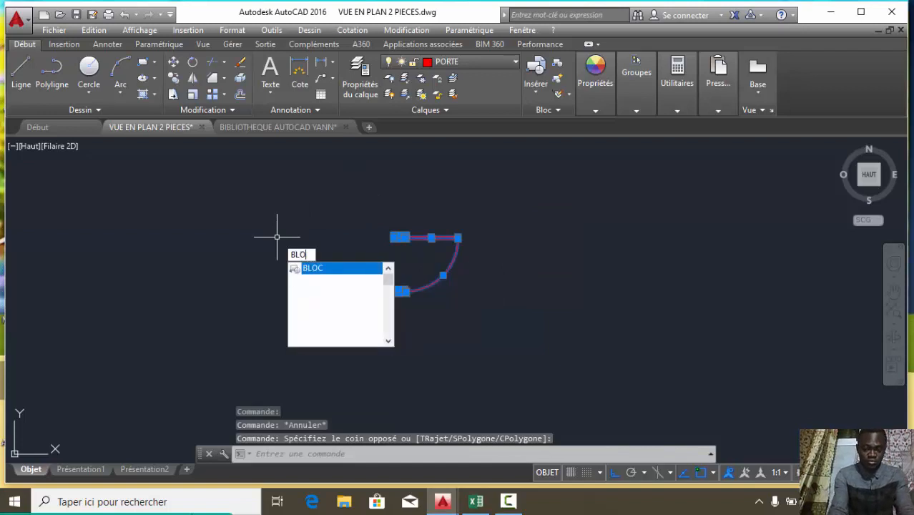
type("C")
key("Return")
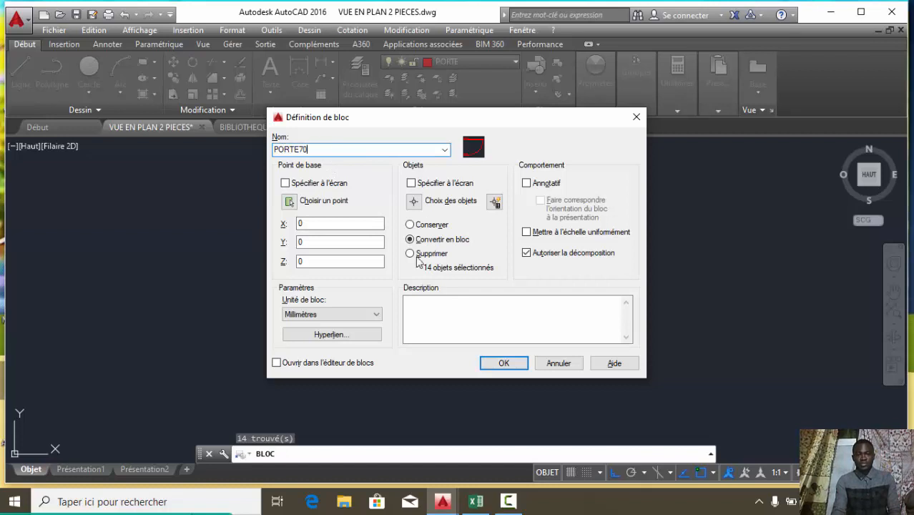
left_click(505, 363)
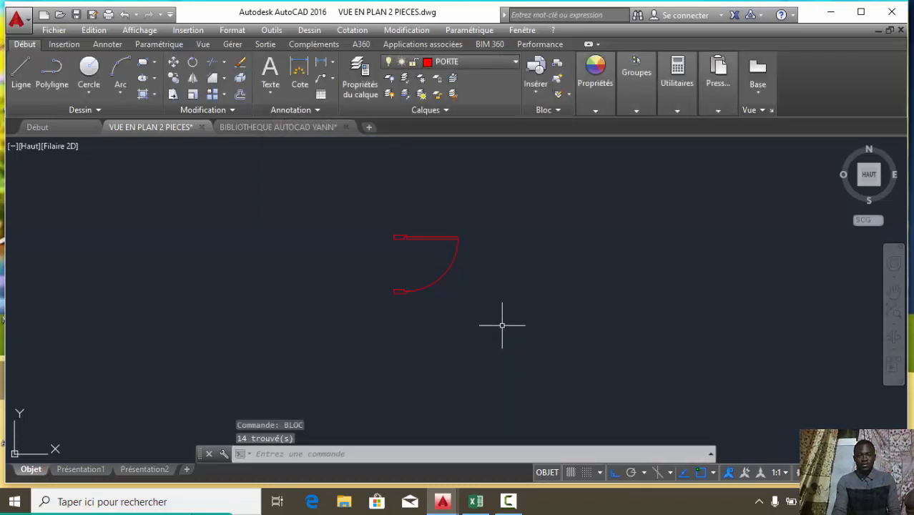
Rotate the PORTE70 door block 180° about the outer corner of its upper frame piece.
scroll(452, 307, "down", 5)
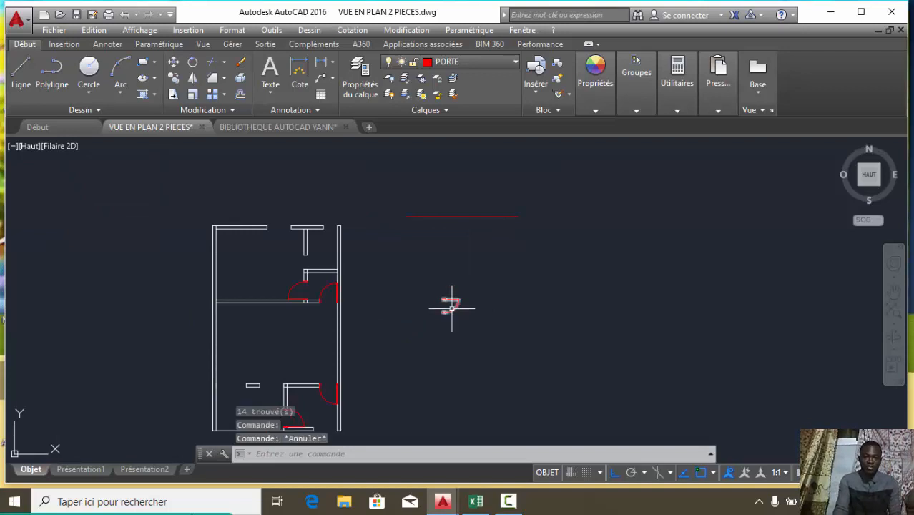
scroll(316, 265, "up", 4)
scroll(286, 242, "down", 2)
scroll(291, 243, "up", 2)
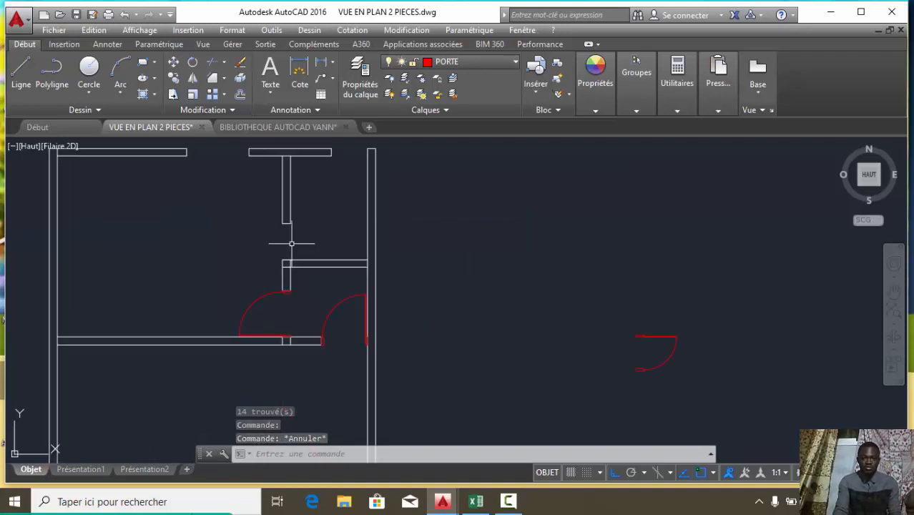
scroll(291, 243, "down", 4)
left_click(476, 330)
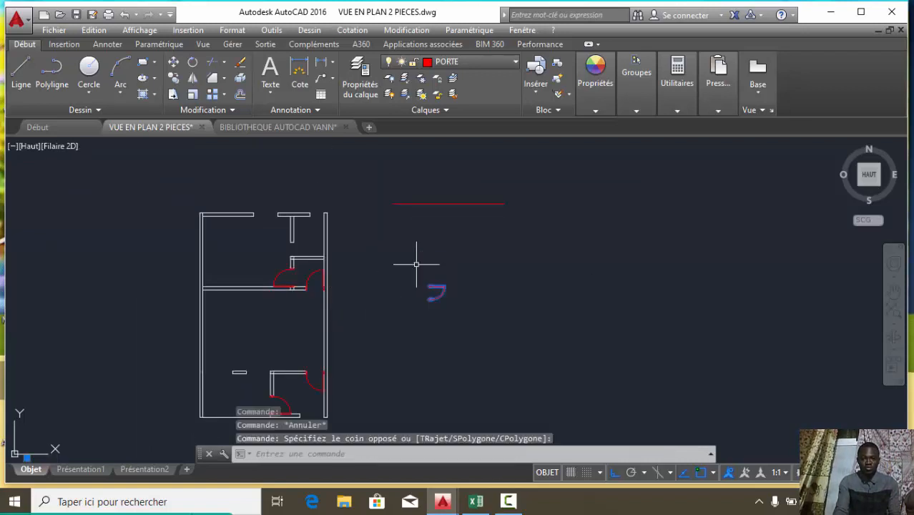
left_click(193, 63)
scroll(465, 293, "up", 6)
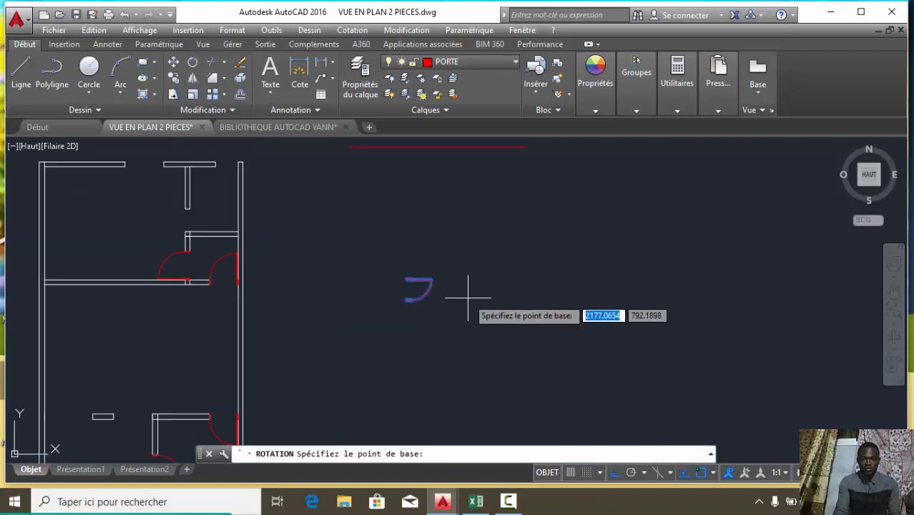
left_click(258, 201)
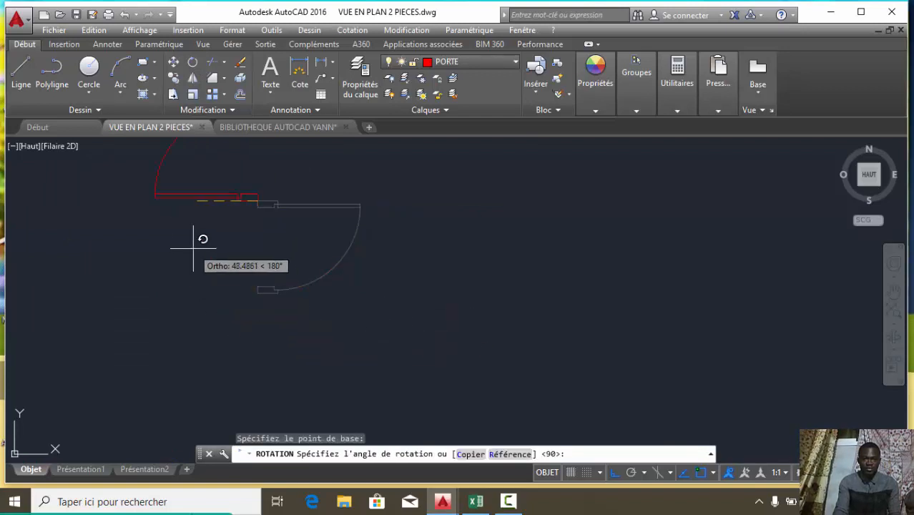
left_click(196, 226)
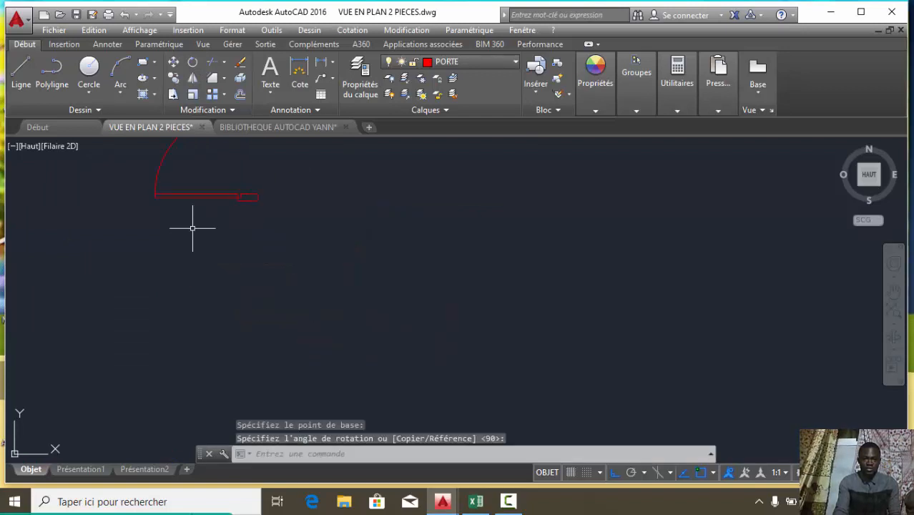
Draw a vertical line beside the frame side of the rotated door block as a mirror axis.
scroll(386, 275, "down", 6)
scroll(386, 274, "up", 2)
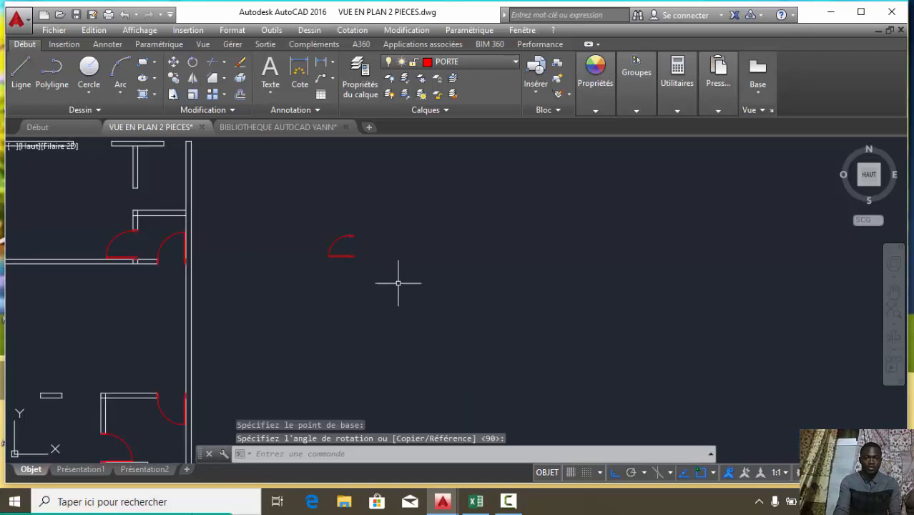
left_click(15, 75)
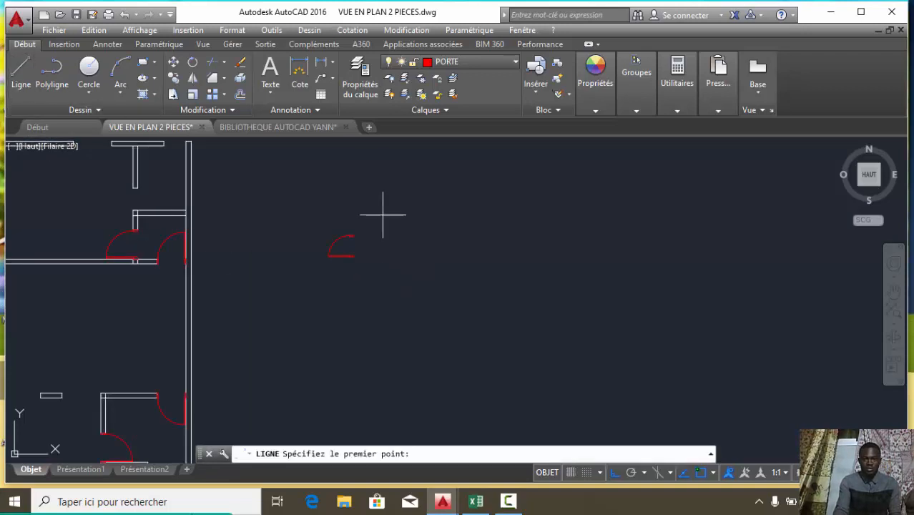
left_click(383, 213)
key("Escape")
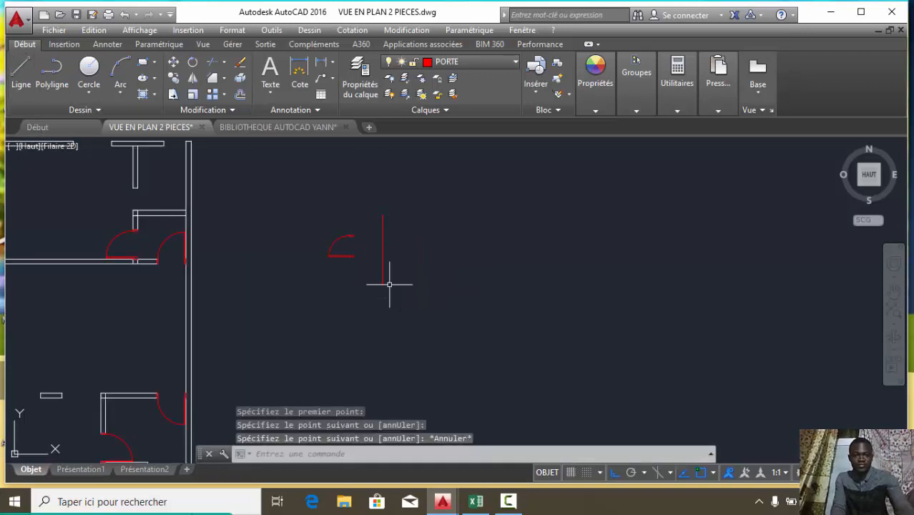
left_click(194, 79)
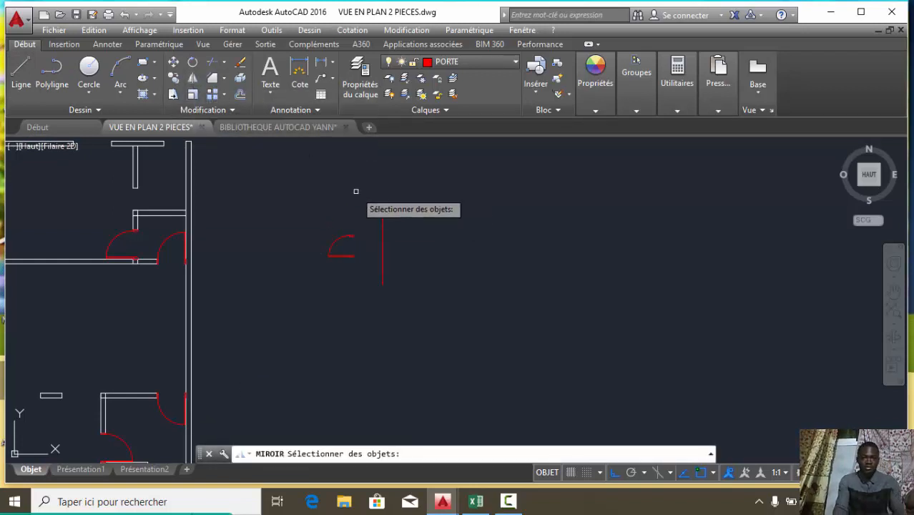
key("Escape")
left_click(369, 273)
left_click(300, 188)
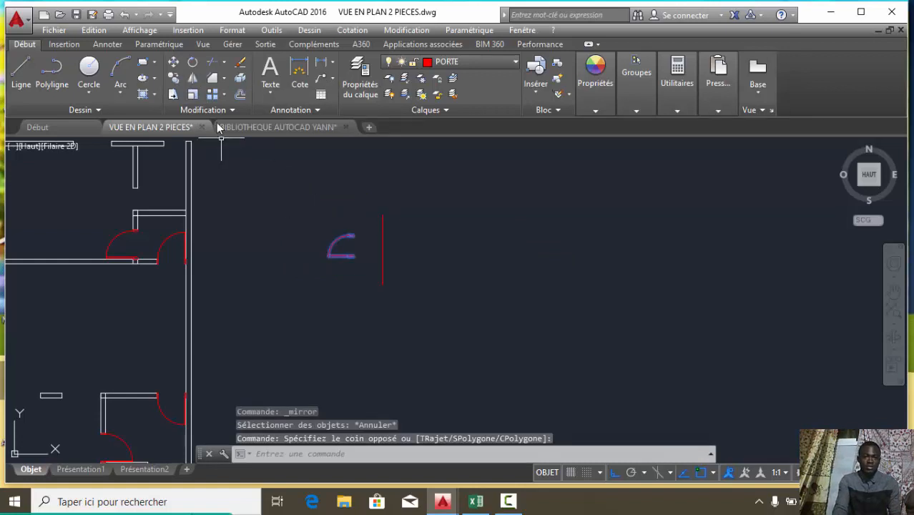
key("Escape")
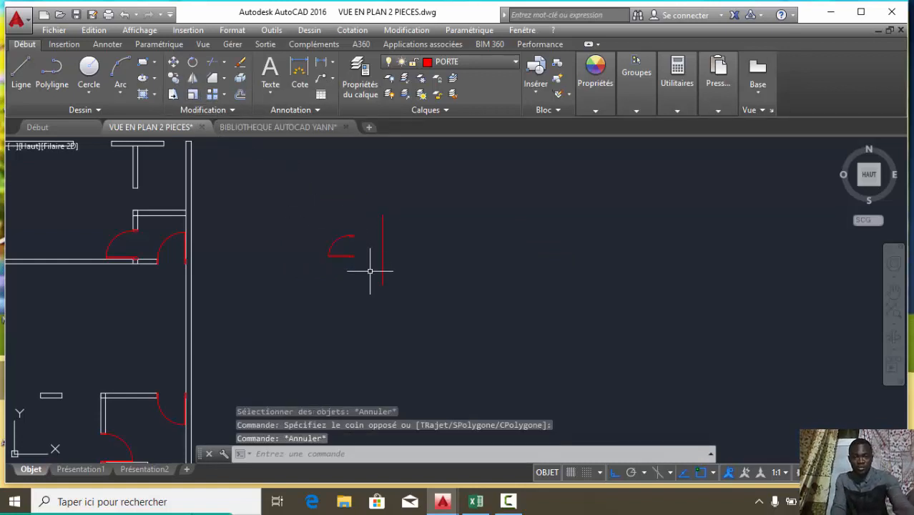
Mirror the PORTE70 door block across the vertical red line, keeping the source block.
left_click(367, 273)
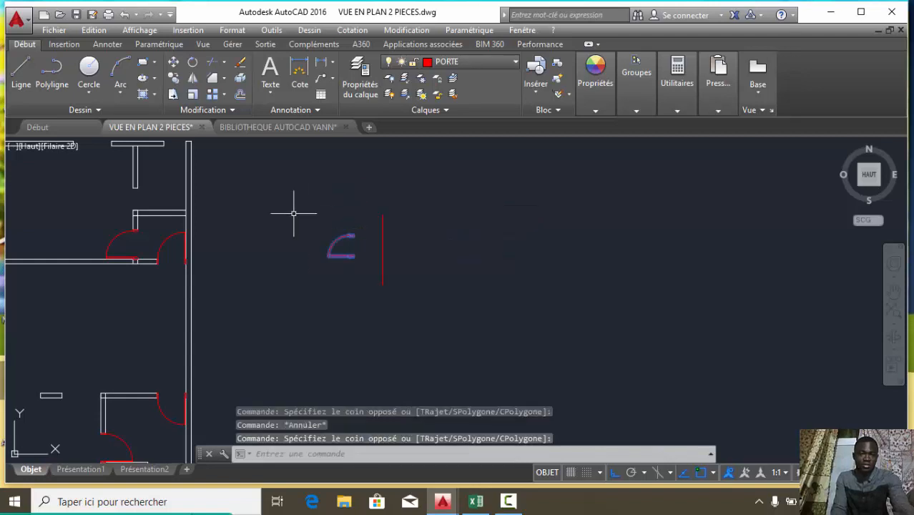
left_click(194, 79)
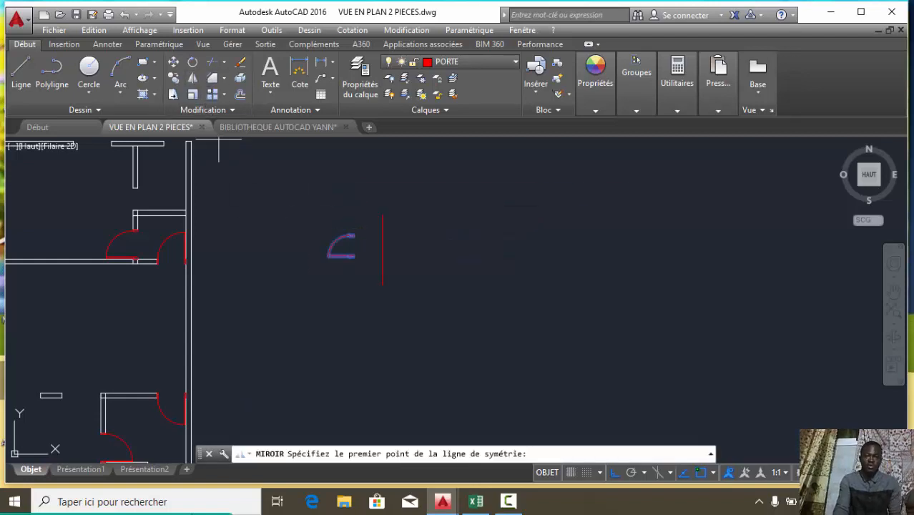
left_click(383, 215)
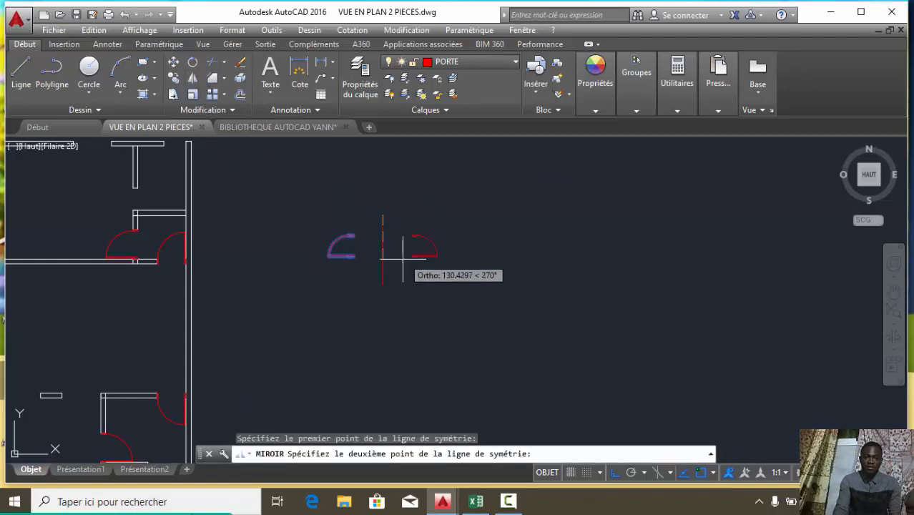
left_click(385, 281)
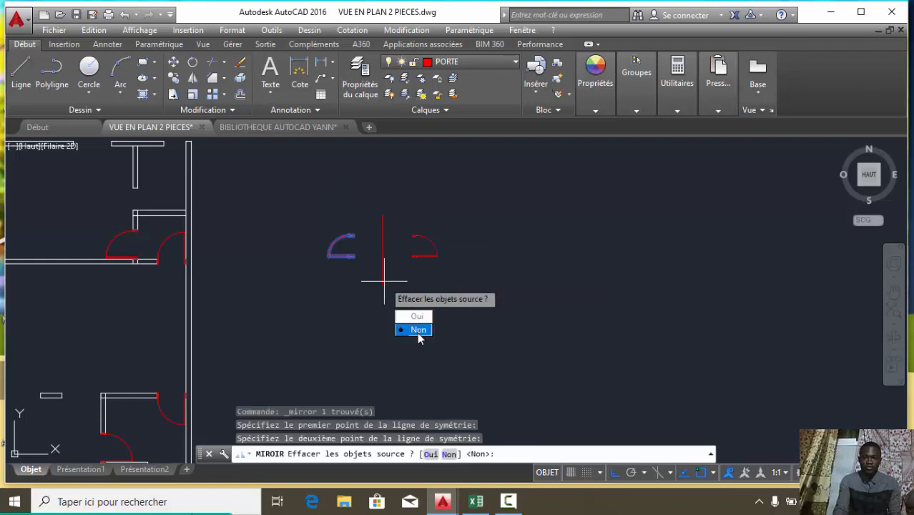
left_click(418, 330)
Copy the mirrored 70 door by its lower outer frame corner into the opening of the short vertical wall in the upper small room.
left_click(437, 267)
left_click(404, 208)
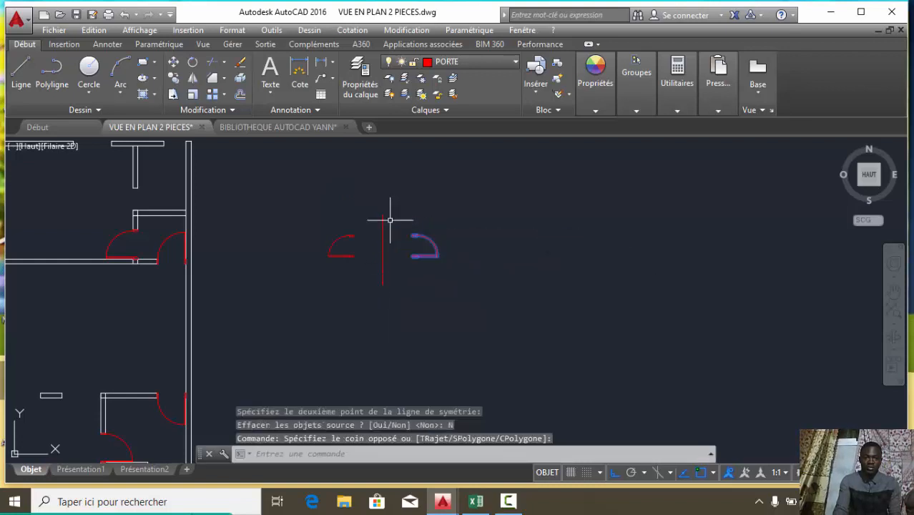
left_click(175, 78)
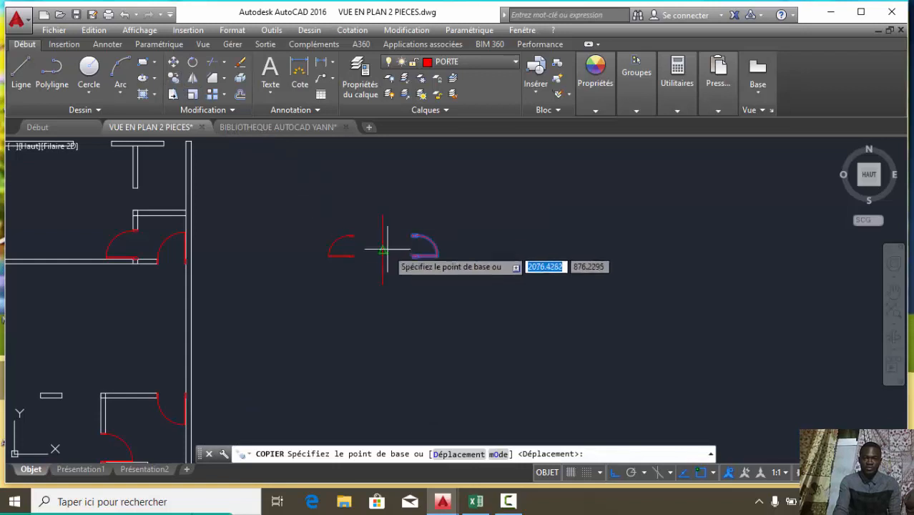
scroll(411, 255, "up", 5)
left_click(485, 274)
scroll(486, 273, "down", 5)
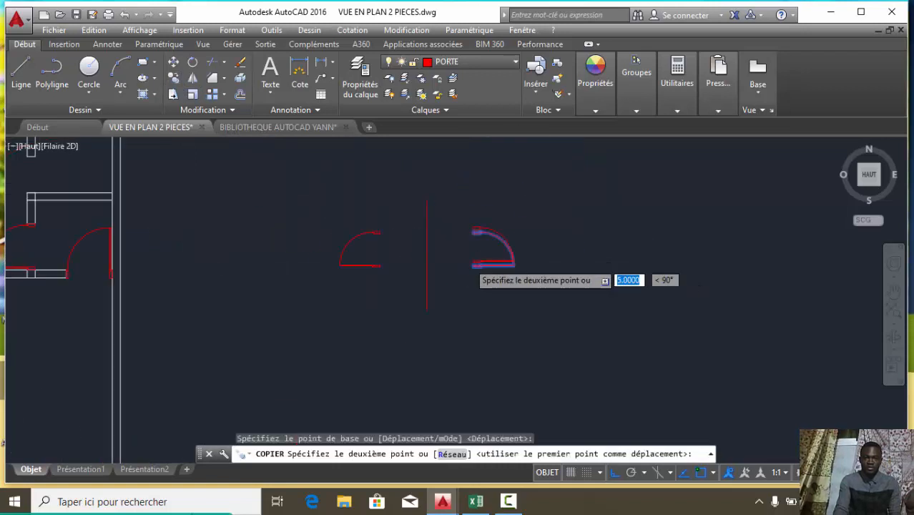
scroll(307, 268, "up", 5)
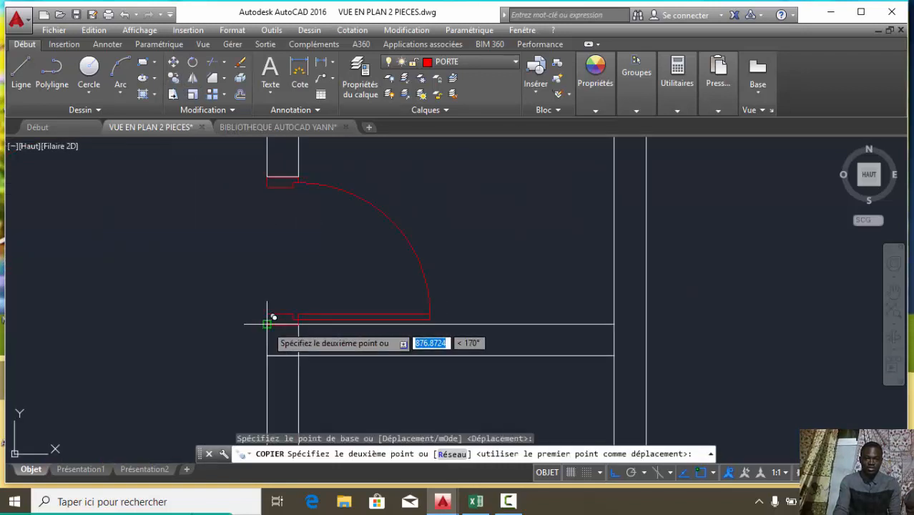
left_click(271, 317)
scroll(308, 272, "down", 5)
key("Escape")
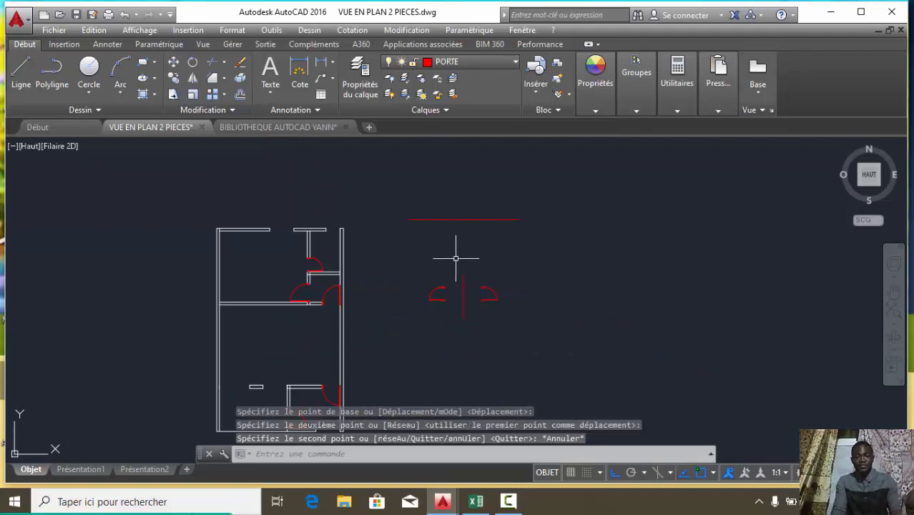
Examine the whole floor plan for wall openings that still lack a door.
scroll(441, 290, "down", 5)
scroll(422, 286, "up", 5)
scroll(420, 285, "down", 5)
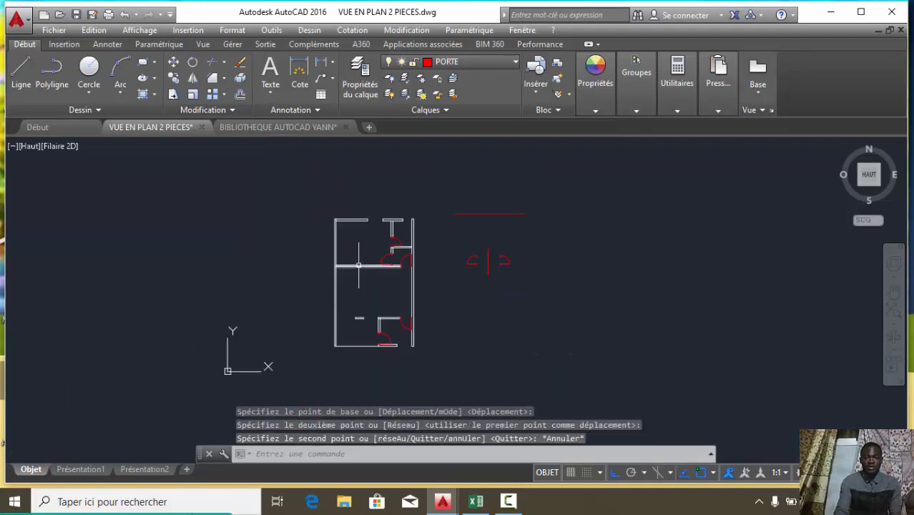
scroll(361, 263, "up", 5)
scroll(392, 257, "down", 3)
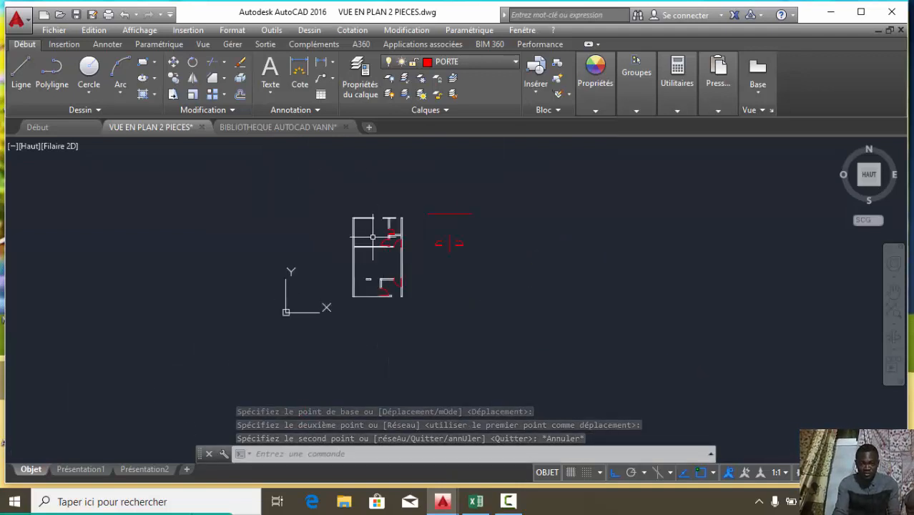
scroll(387, 274, "up", 1)
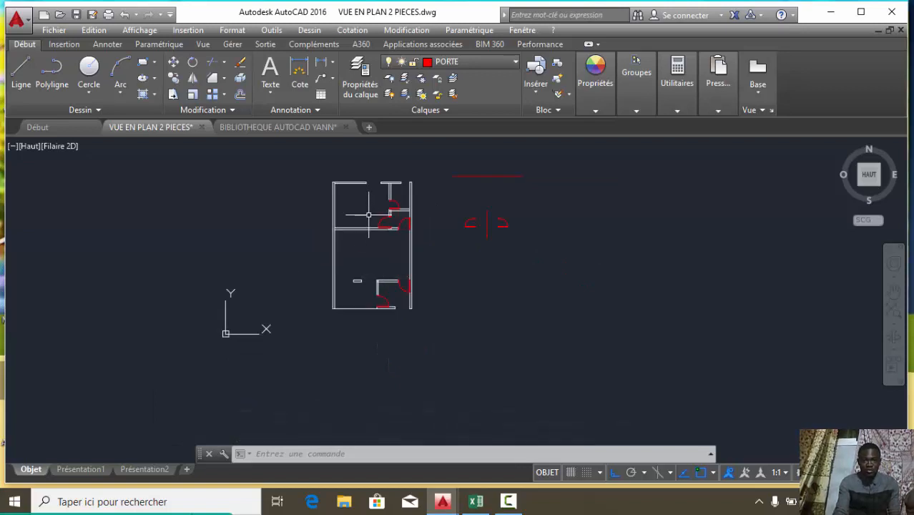
scroll(360, 292, "up", 4)
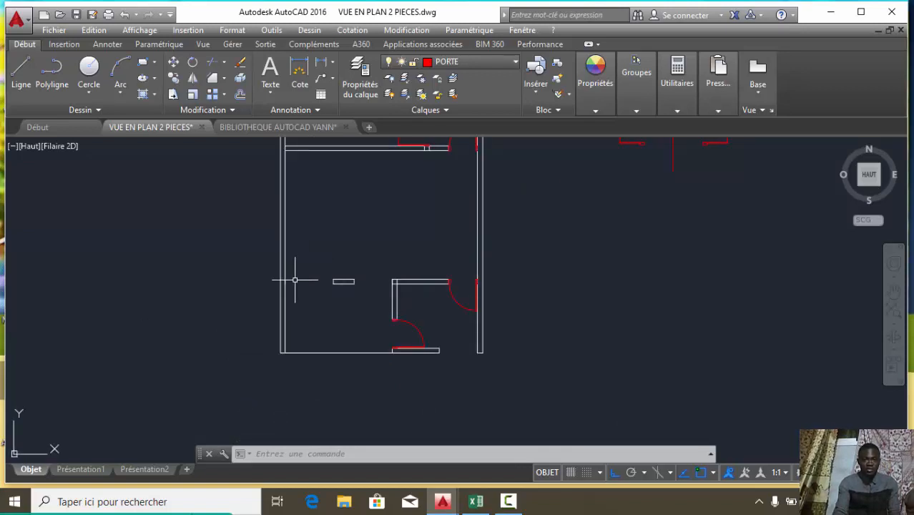
scroll(306, 283, "down", 2)
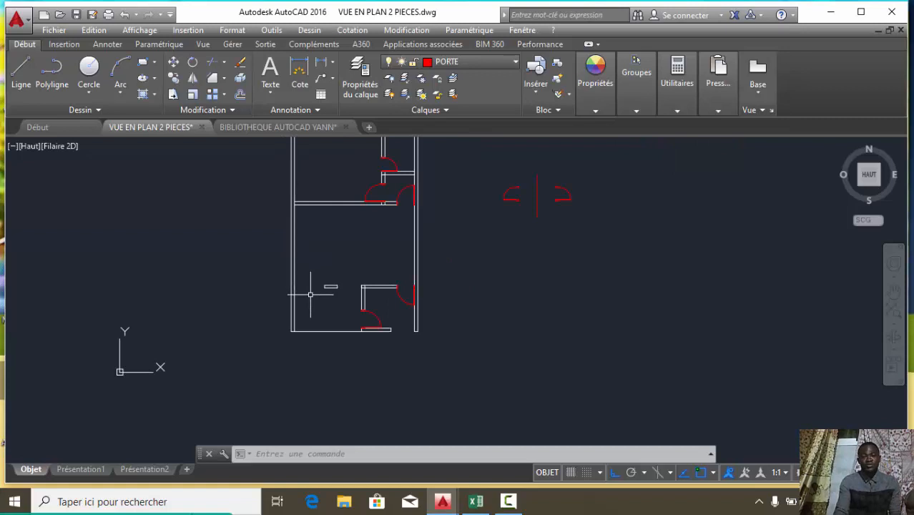
Switch to the BIBLIOTHEQUE AUTOCAD YANN drawing and copy the 150 double door with its dimensions to the clipboard.
left_click(306, 130)
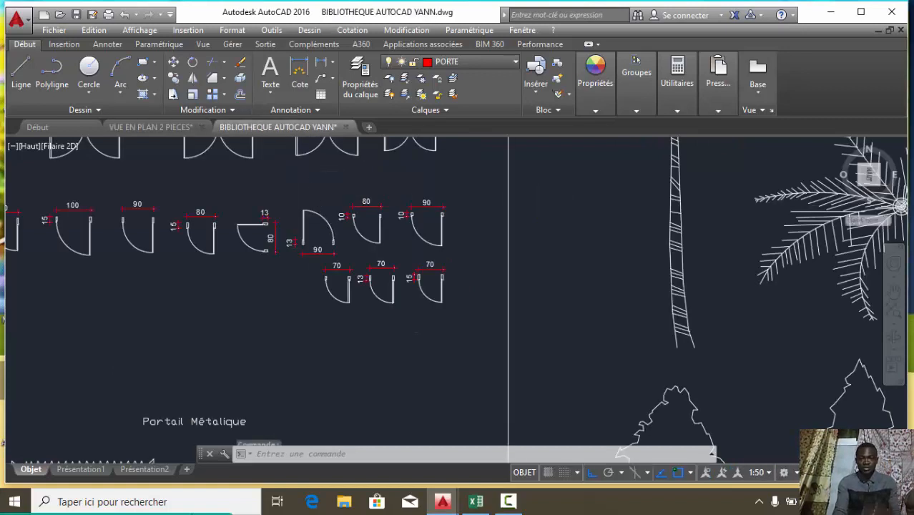
scroll(190, 186, "up", 2)
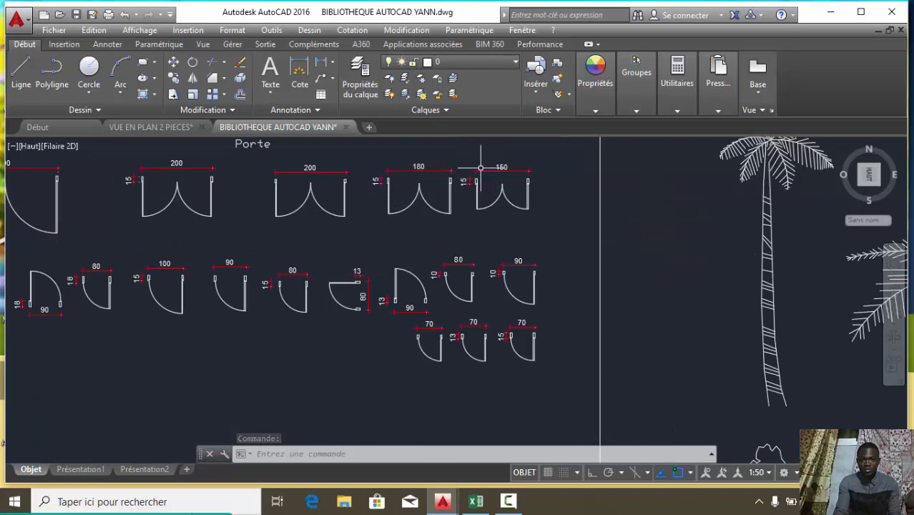
scroll(490, 219, "down", 2)
scroll(455, 208, "up", 3)
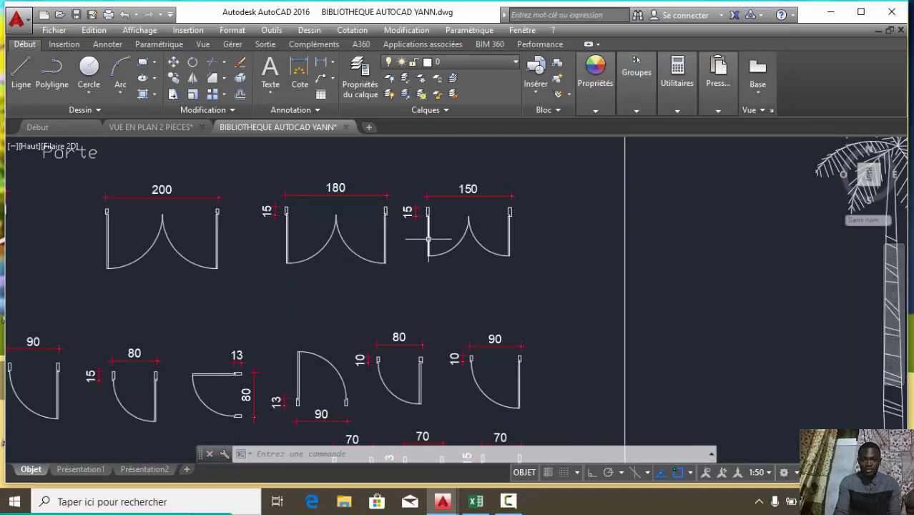
left_click(546, 261)
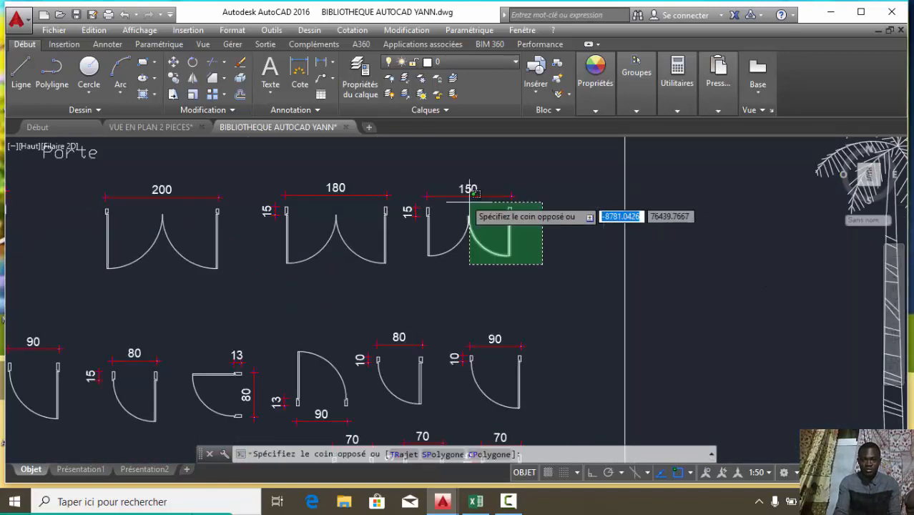
left_click(398, 176)
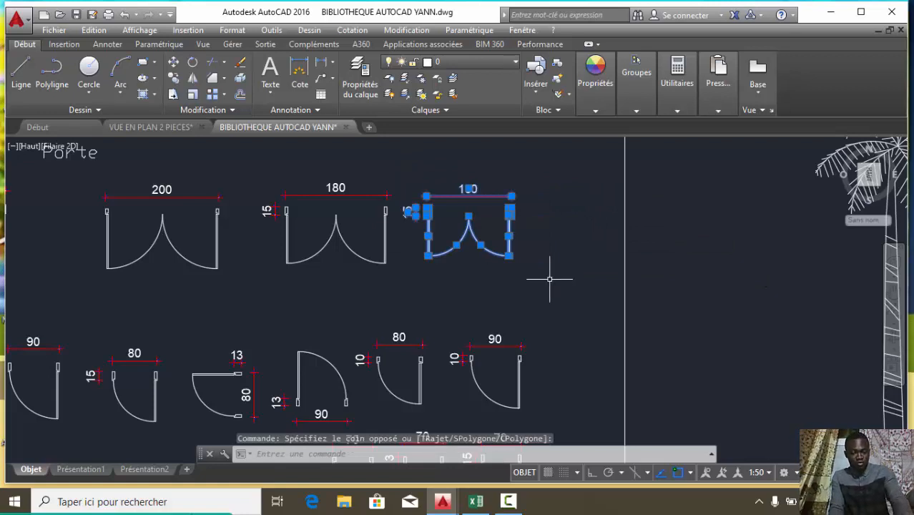
key("ctrl+c")
Switch back to the VUE EN PLAN 2 PIECES drawing and paste the 150 double door in the empty area beside the plan.
left_click(154, 127)
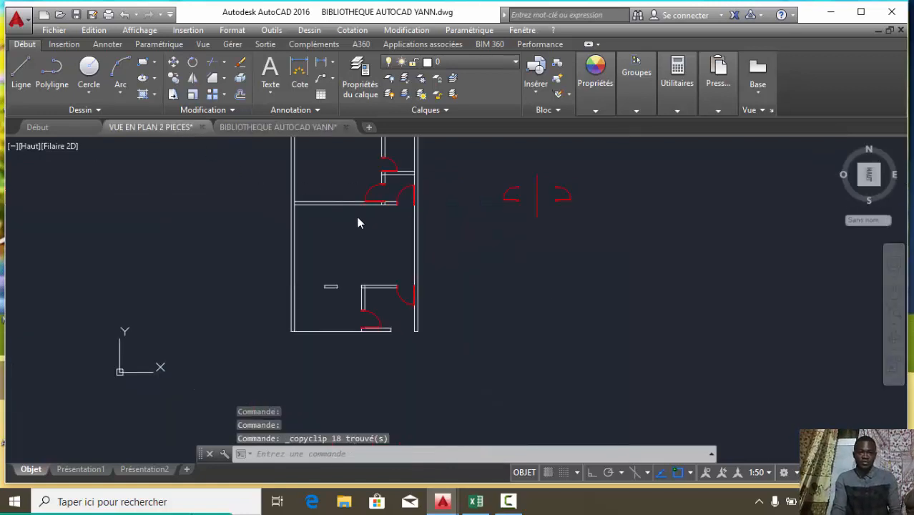
key("ctrl+v")
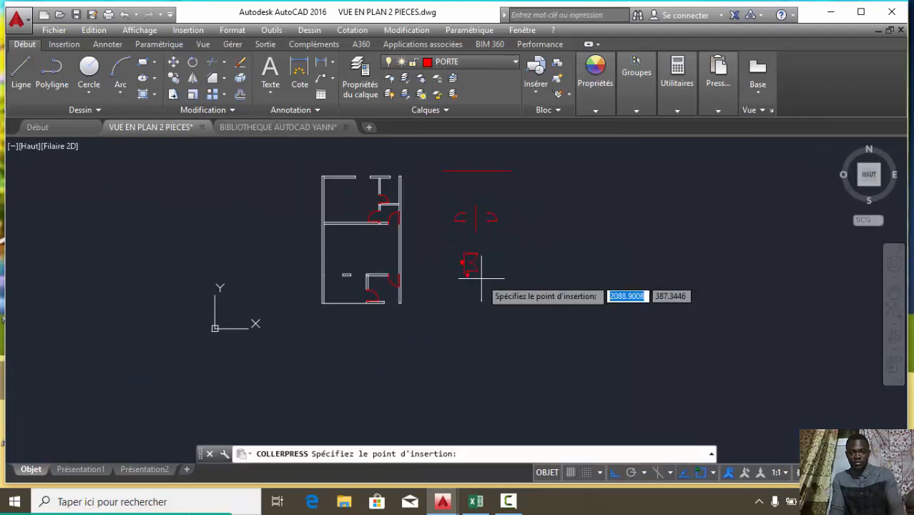
scroll(553, 272, "up", 5)
left_click(535, 258)
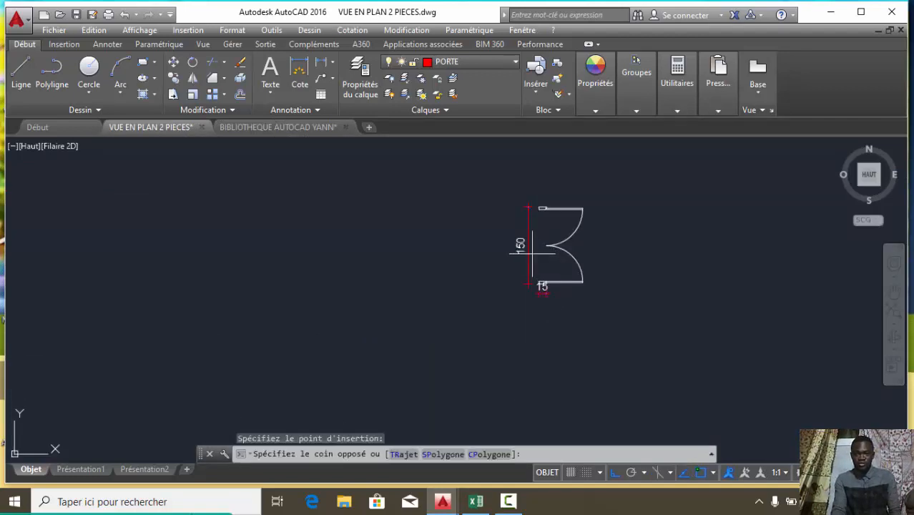
Erase the 150 and 15 dimensions attached to the pasted double door.
left_click(493, 226)
scroll(556, 299, "up", 5)
left_click(535, 281)
left_click(426, 247)
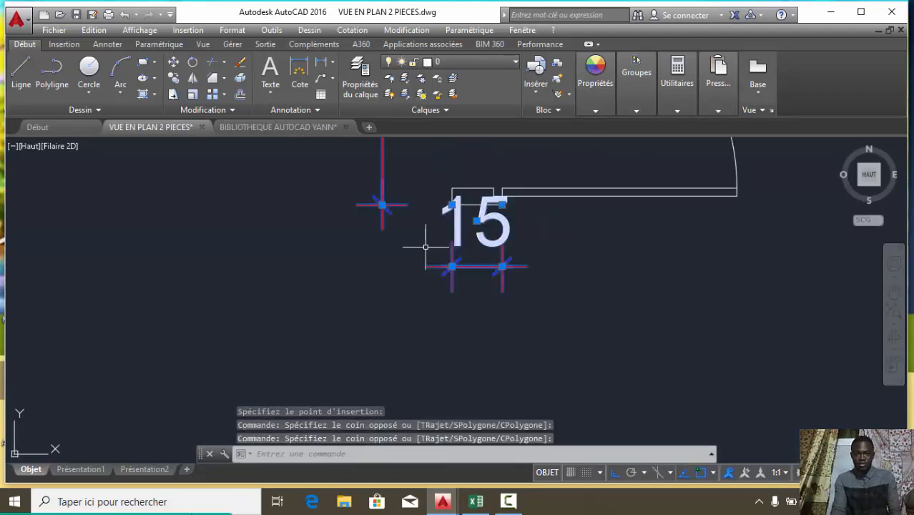
left_click(240, 64)
scroll(506, 249, "down", 6)
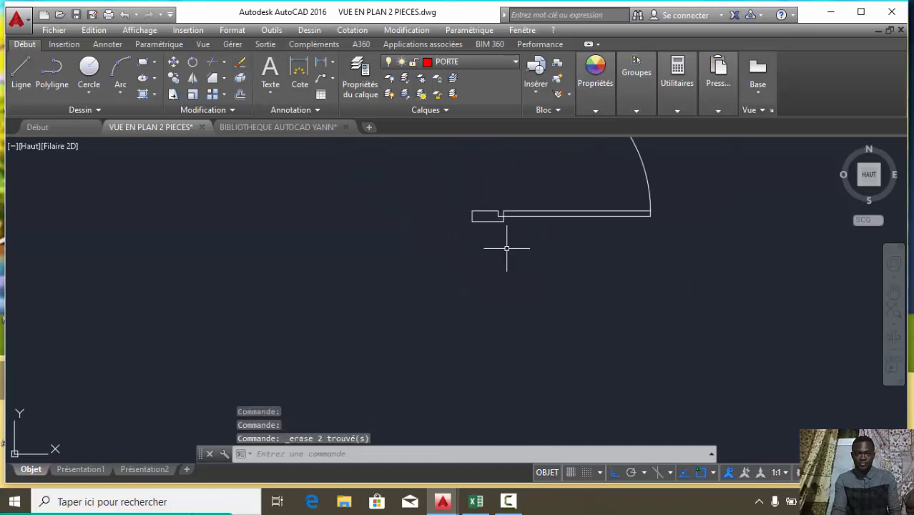
Match the properties of the mirrored red door block onto all parts of the pasted double door.
scroll(515, 239, "up", 4)
scroll(506, 280, "down", 3)
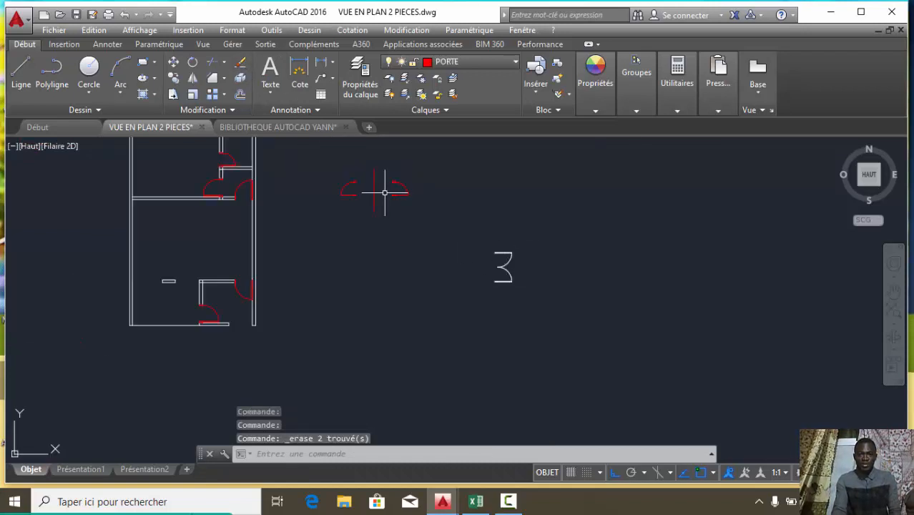
left_click(405, 30)
left_click(422, 24)
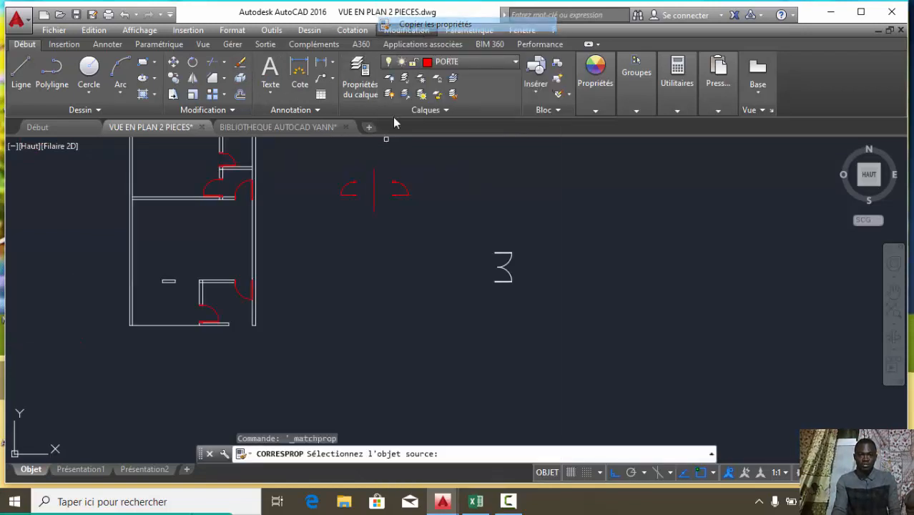
left_click(399, 187)
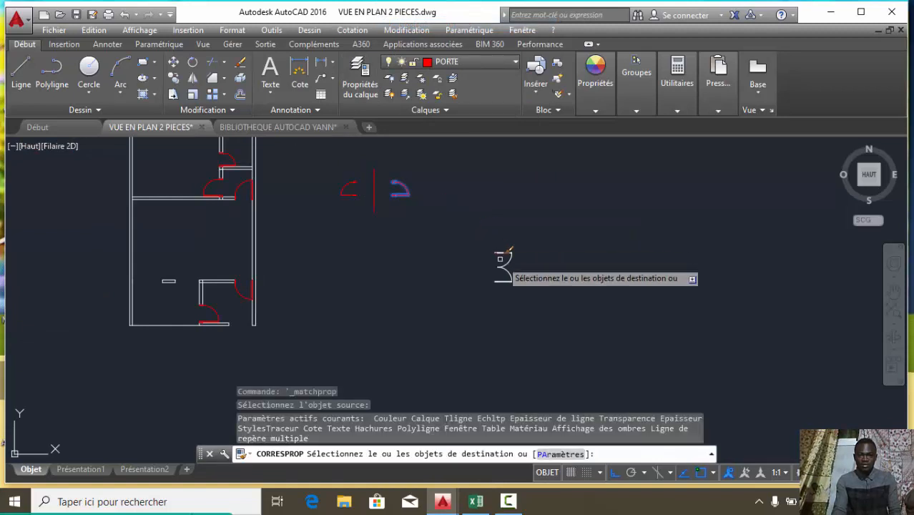
left_click(521, 296)
left_click(490, 240)
scroll(501, 272, "up", 4)
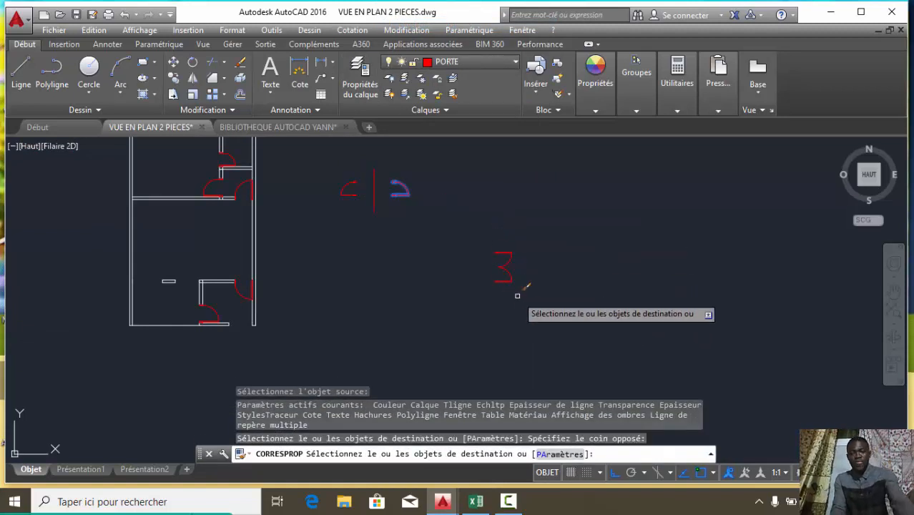
key("Escape")
scroll(513, 279, "down", 3)
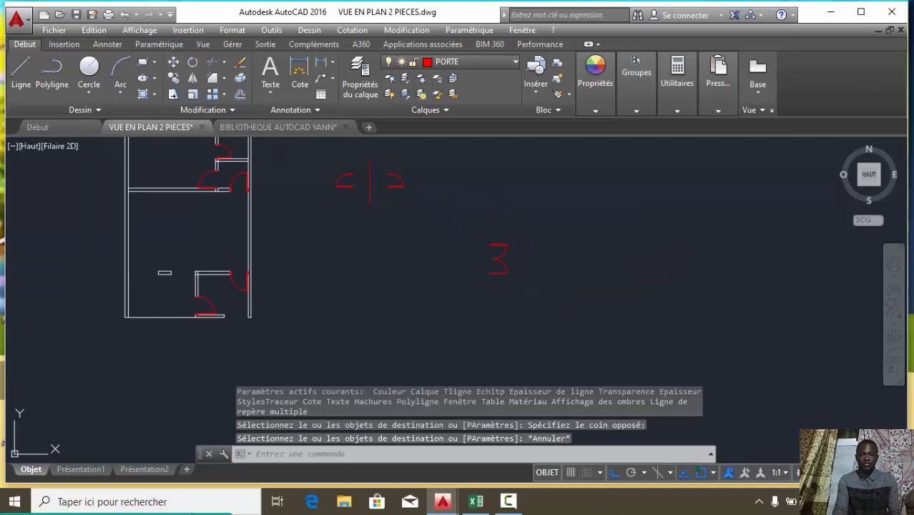
Define all parts of the red double door as a new PORTE block, converting the selected objects to the block.
left_click(542, 289)
left_click(471, 224)
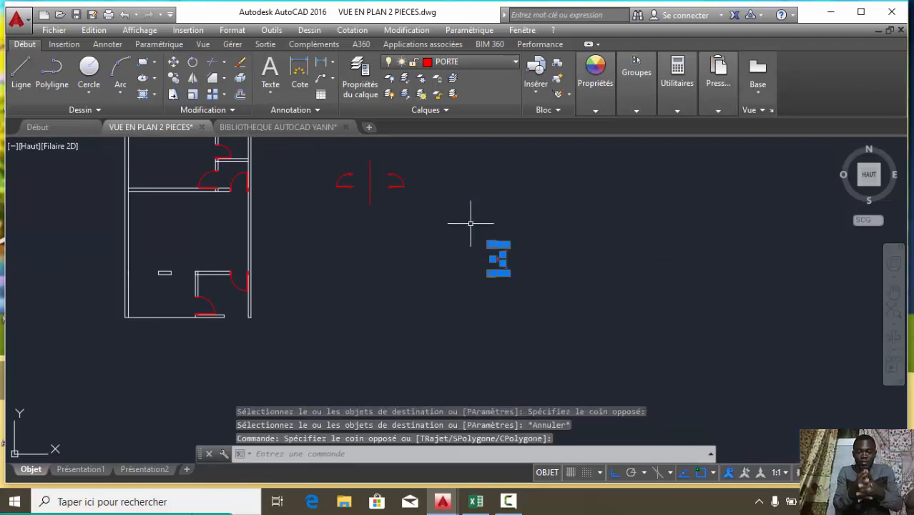
type("BLOC")
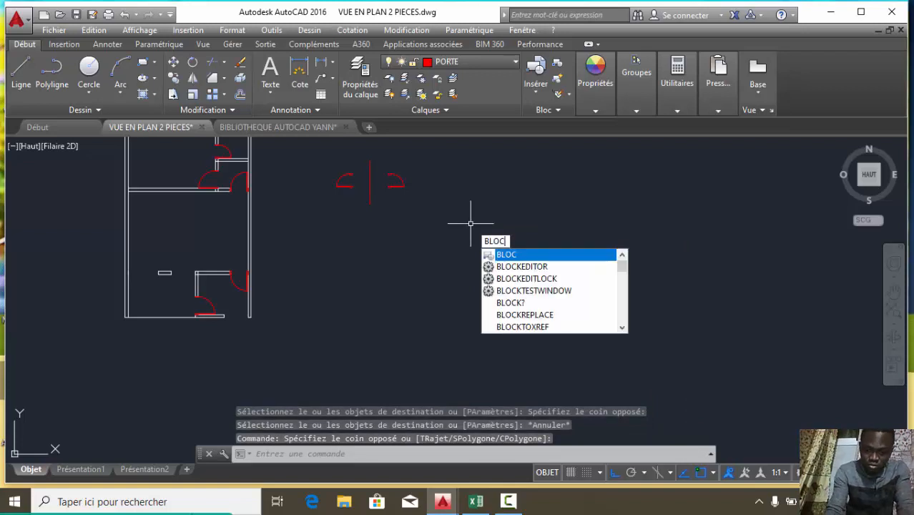
key("Return")
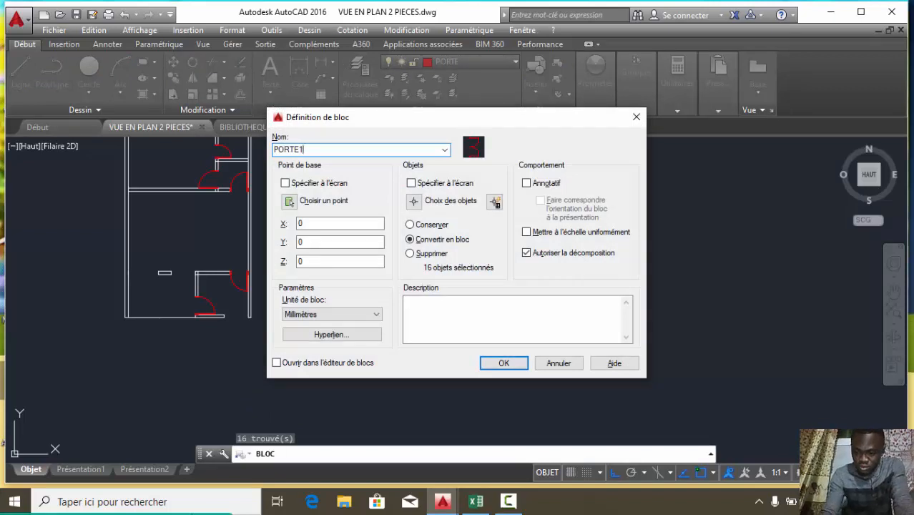
left_click(503, 364)
scroll(509, 322, "down", 2)
scroll(502, 295, "up", 2)
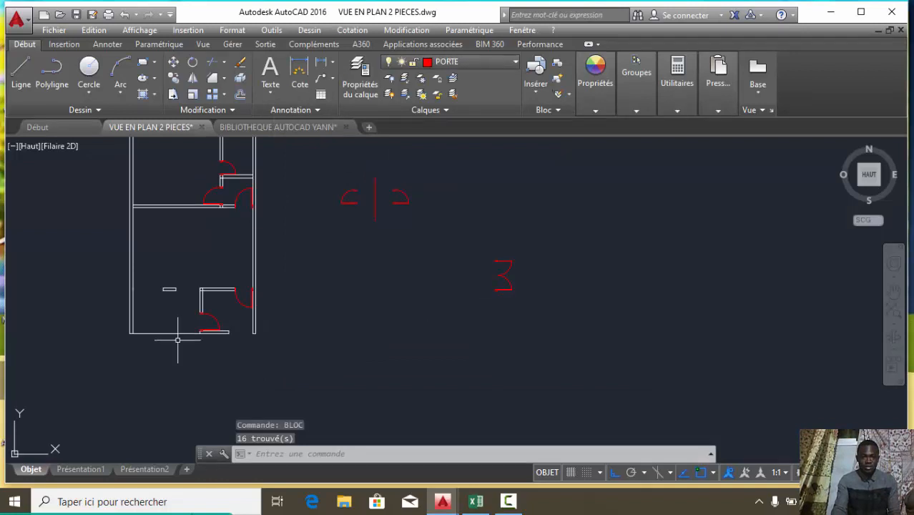
Rotate the red double door block beside the plan by 90° about its outer jamb corner so the leaves point upward.
left_click(527, 302)
left_click(480, 207)
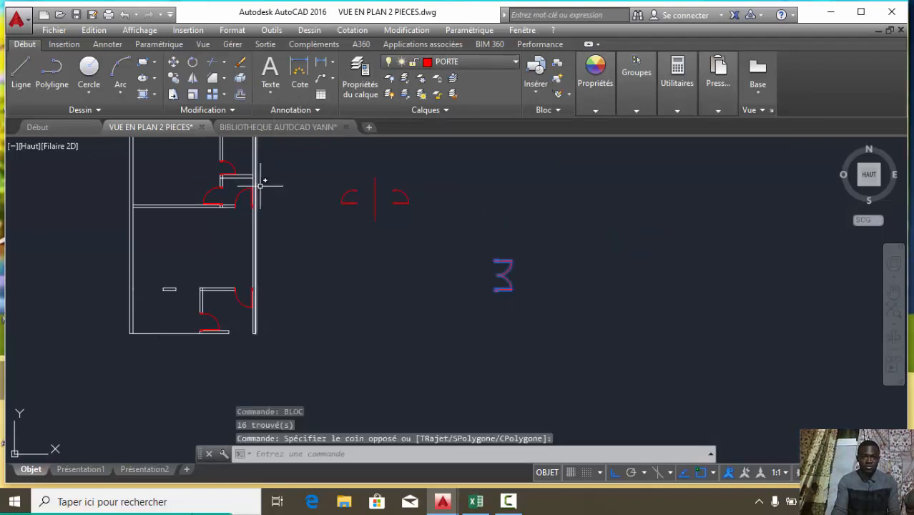
left_click(192, 64)
scroll(512, 279, "up", 5)
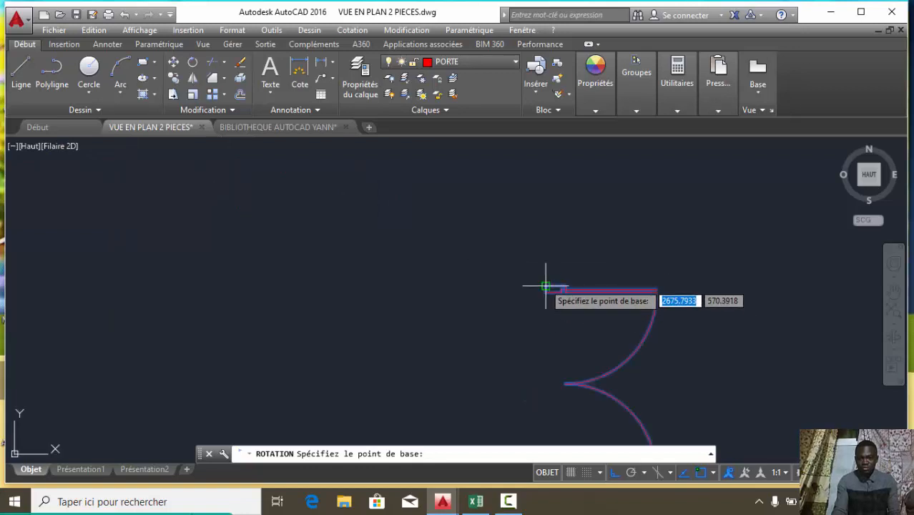
left_click(546, 287)
left_click(543, 204)
scroll(459, 267, "down", 5)
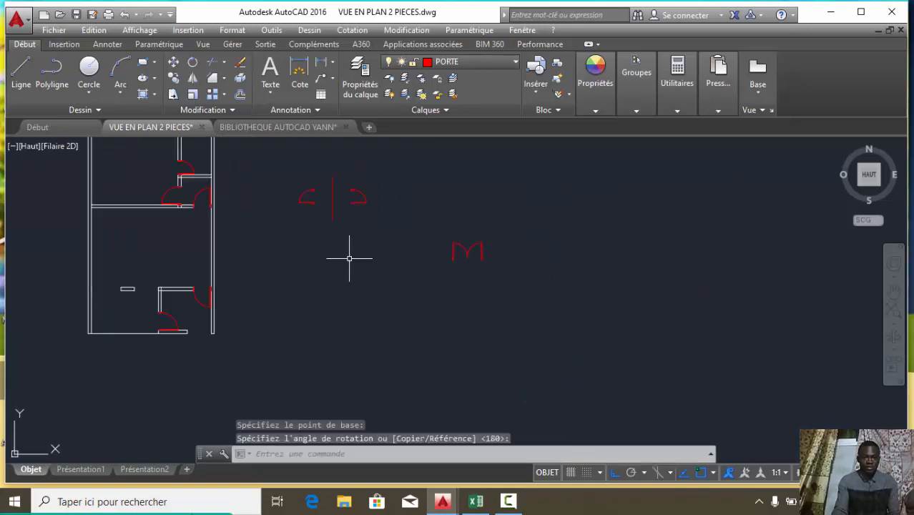
left_click(509, 267)
left_click(431, 206)
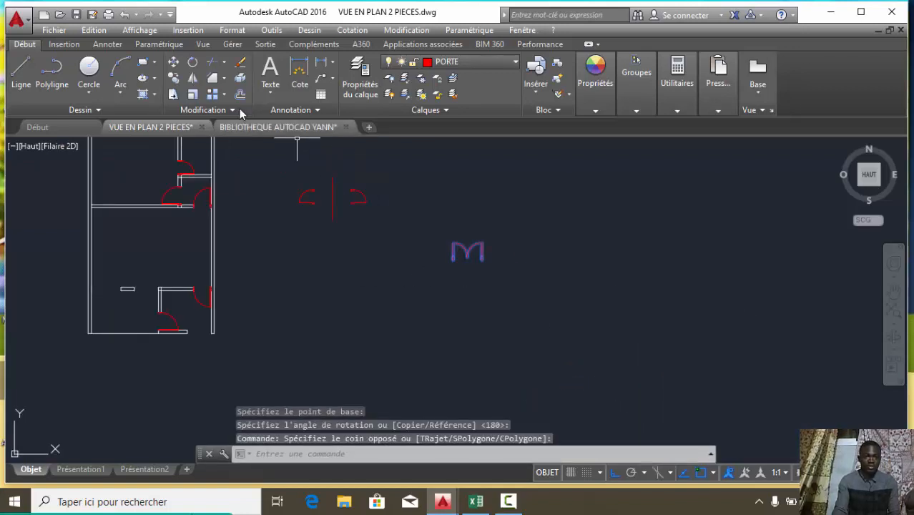
left_click(174, 78)
scroll(473, 259, "up", 6)
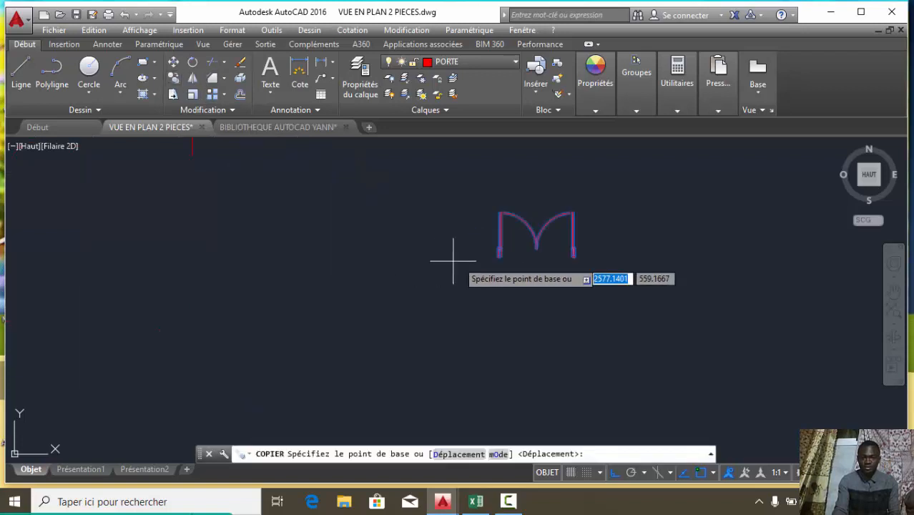
left_click(521, 241)
scroll(515, 239, "down", 6)
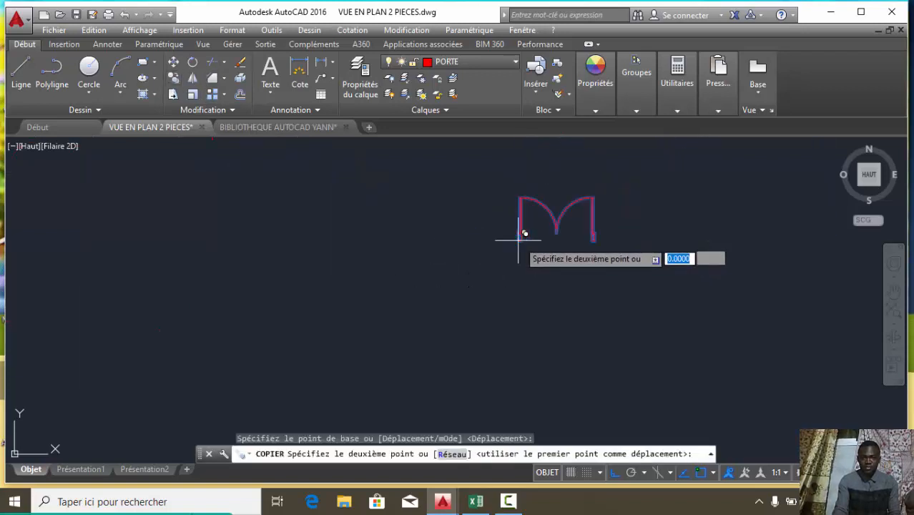
scroll(351, 255, "up", 6)
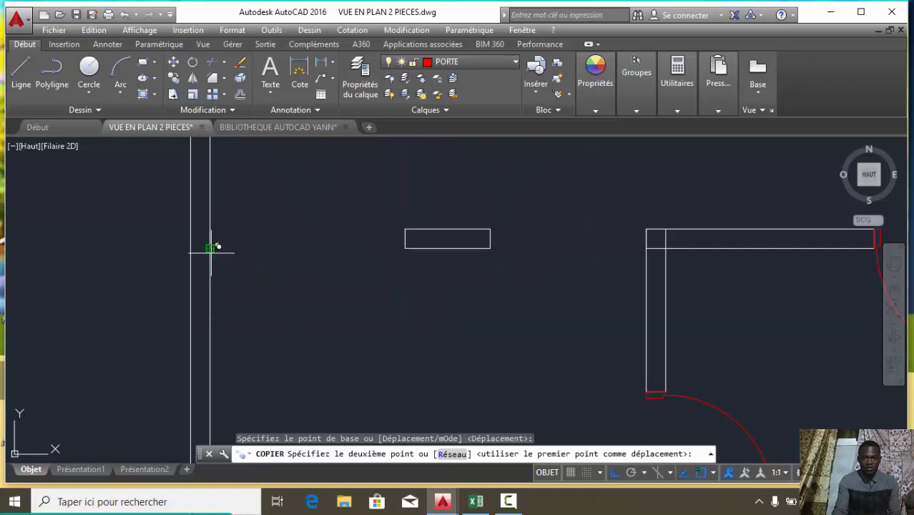
scroll(211, 248, "down", 5)
key("Escape")
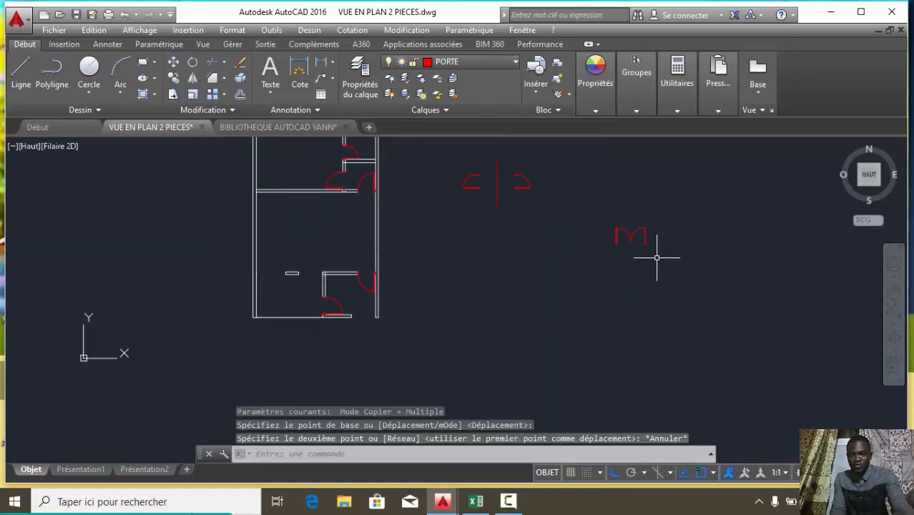
Copy the rotated double door from its outer jamb corner into the opening between the plan's west wall and the short wall segment.
left_click(656, 258)
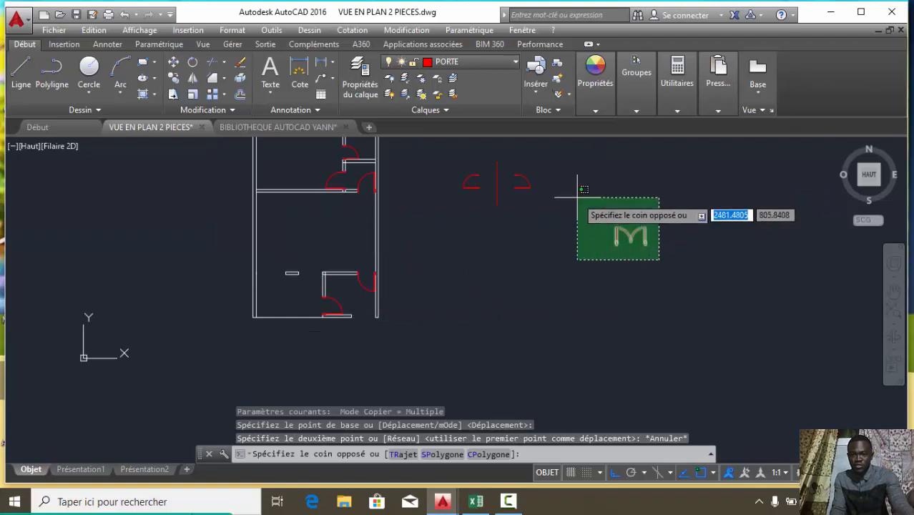
left_click(176, 80)
scroll(622, 227, "up", 7)
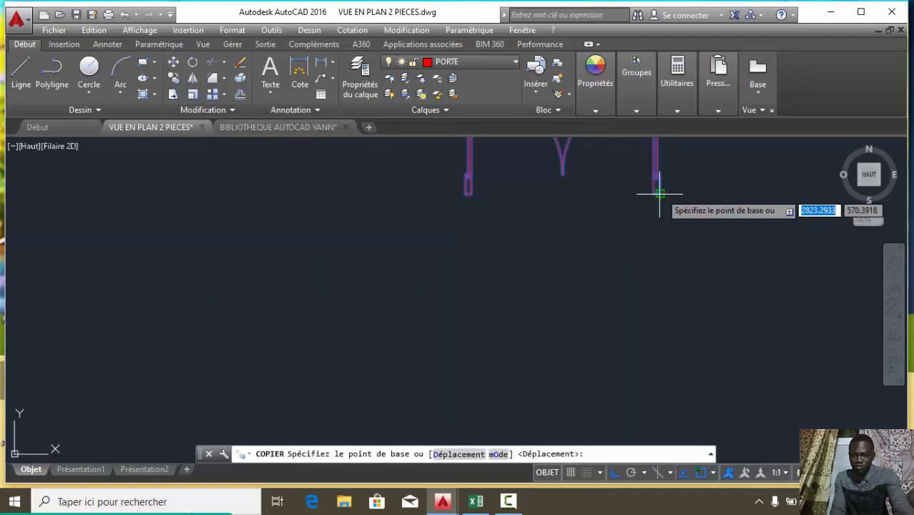
left_click(659, 191)
scroll(465, 233, "down", 5)
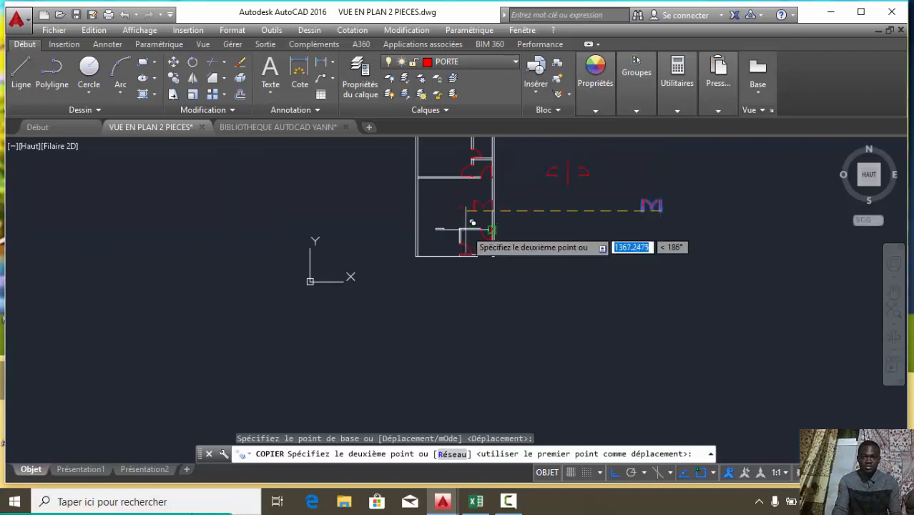
scroll(377, 199, "up", 2)
left_click(378, 198)
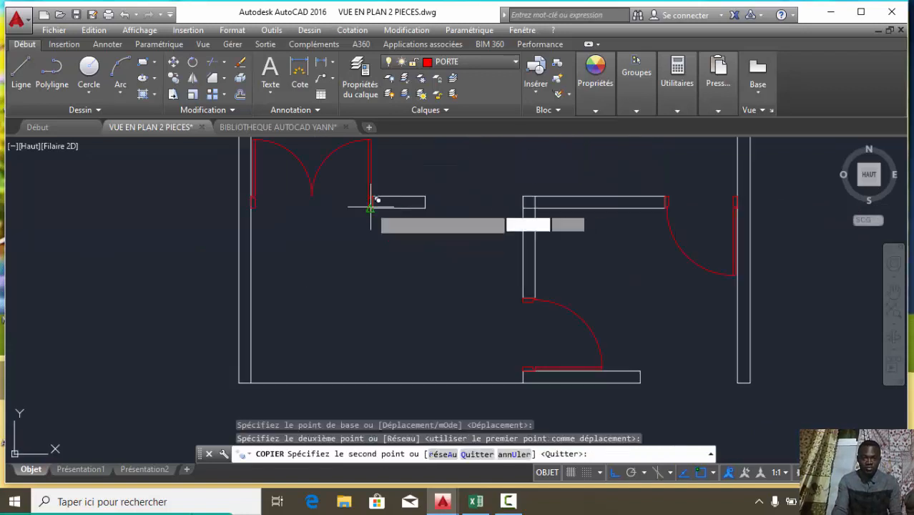
Switch Ortho mode off and back on while previewing another double door copy, and end the copying without placing it.
scroll(348, 247, "down", 4)
scroll(343, 254, "down", 2)
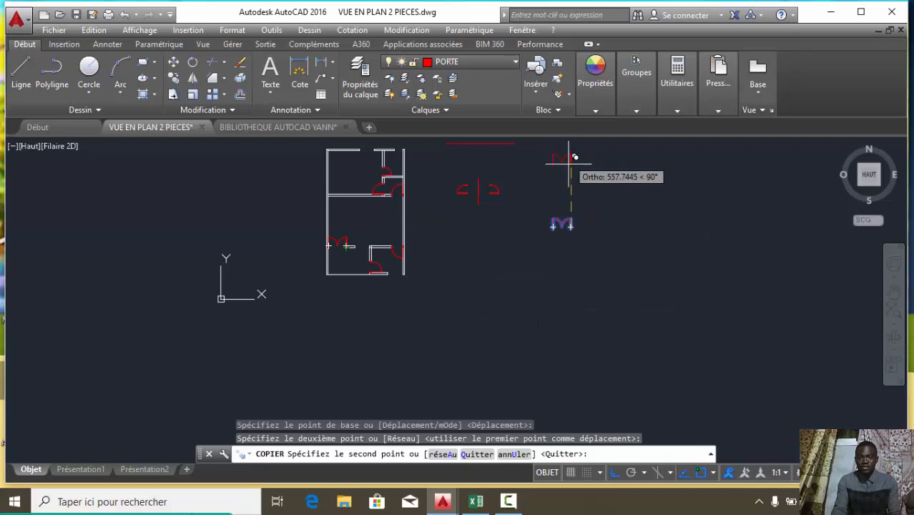
left_click(615, 474)
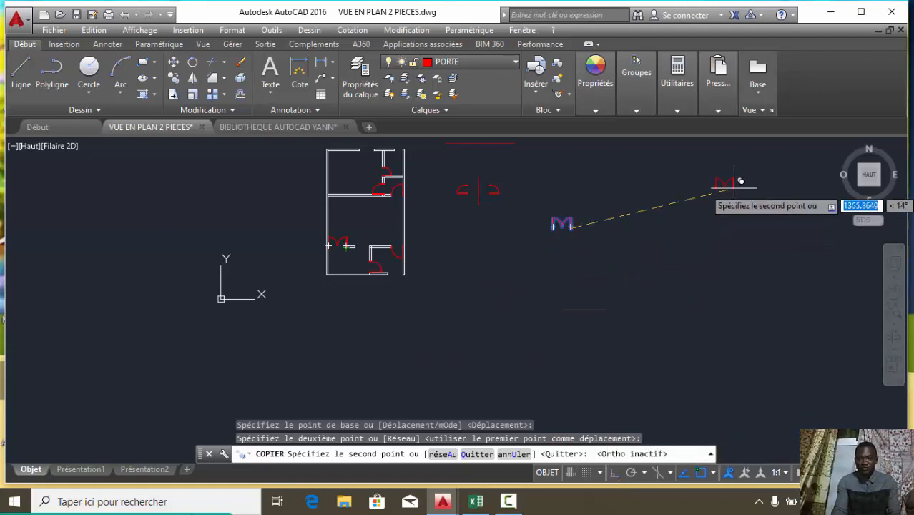
scroll(371, 271, "up", 5)
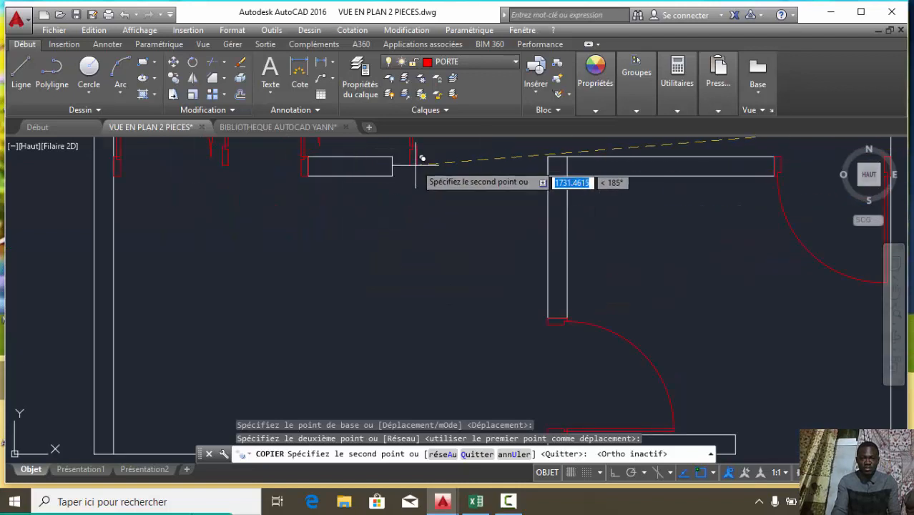
scroll(298, 168, "down", 4)
scroll(468, 227, "down", 2)
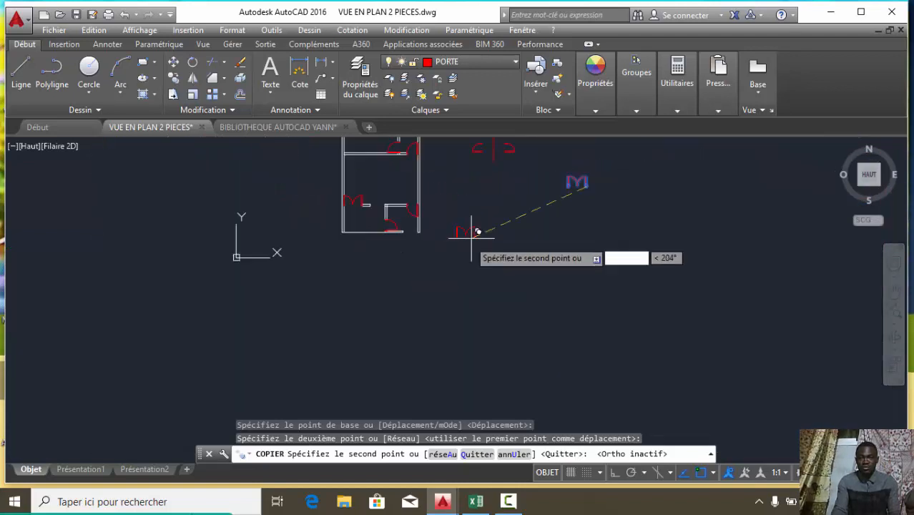
scroll(570, 205, "down", 2)
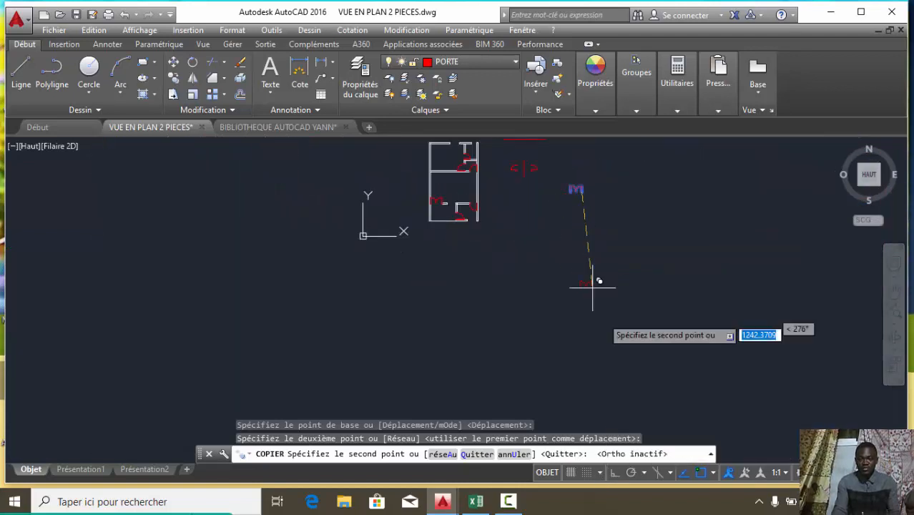
left_click(616, 475)
scroll(487, 204, "up", 6)
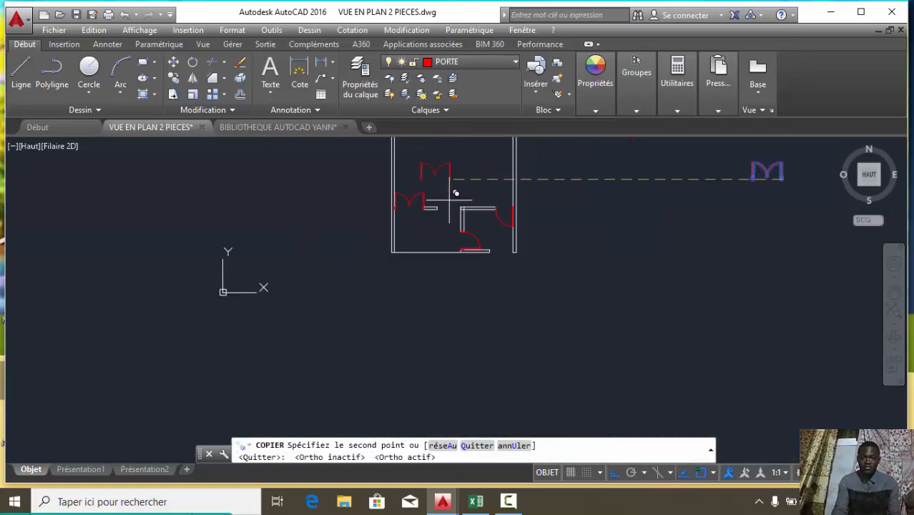
scroll(586, 259, "down", 2)
key("Escape")
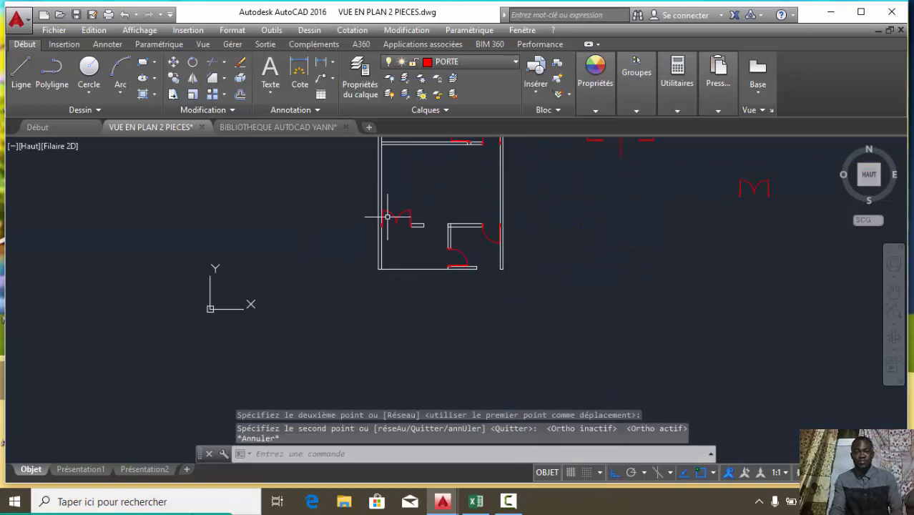
Examine the doors placed throughout the two-room plan and the wall openings around them.
scroll(387, 217, "up", 2)
scroll(369, 251, "down", 4)
scroll(372, 243, "up", 6)
scroll(372, 243, "down", 3)
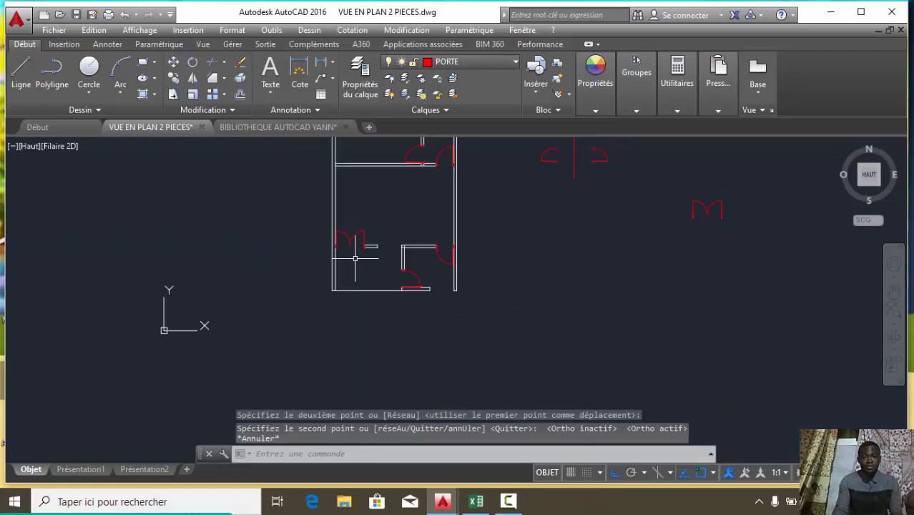
scroll(393, 231, "down", 2)
scroll(402, 211, "up", 2)
scroll(405, 207, "down", 2)
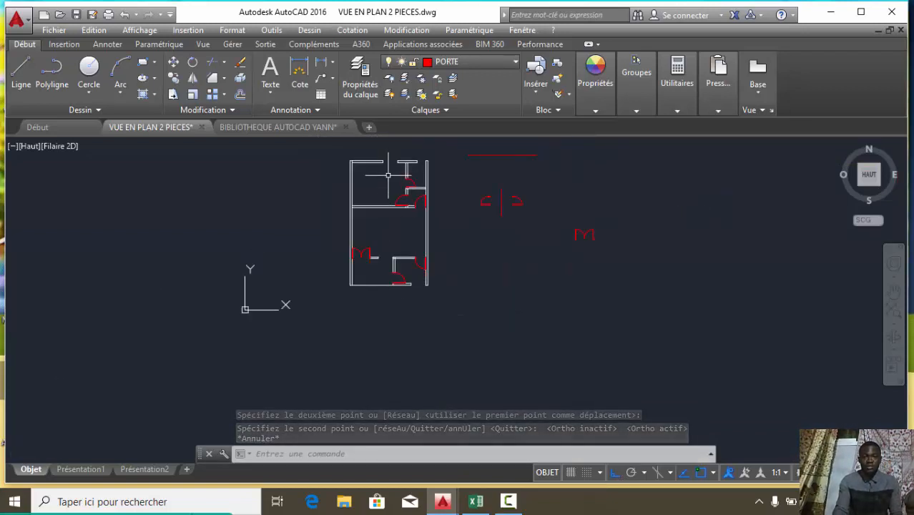
scroll(392, 156, "up", 2)
scroll(372, 208, "down", 2)
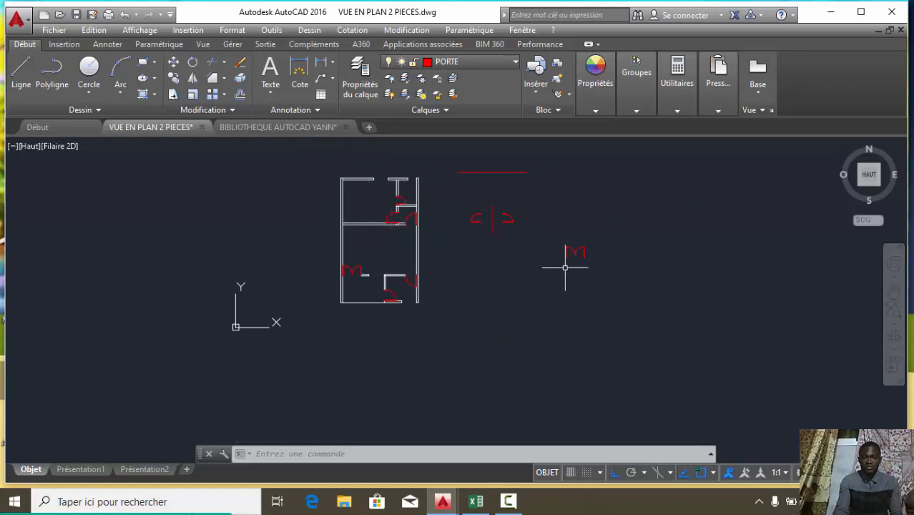
Erase the leftover door blocks and red construction lines in the empty area beside the plan.
left_click(628, 282)
left_click(459, 163)
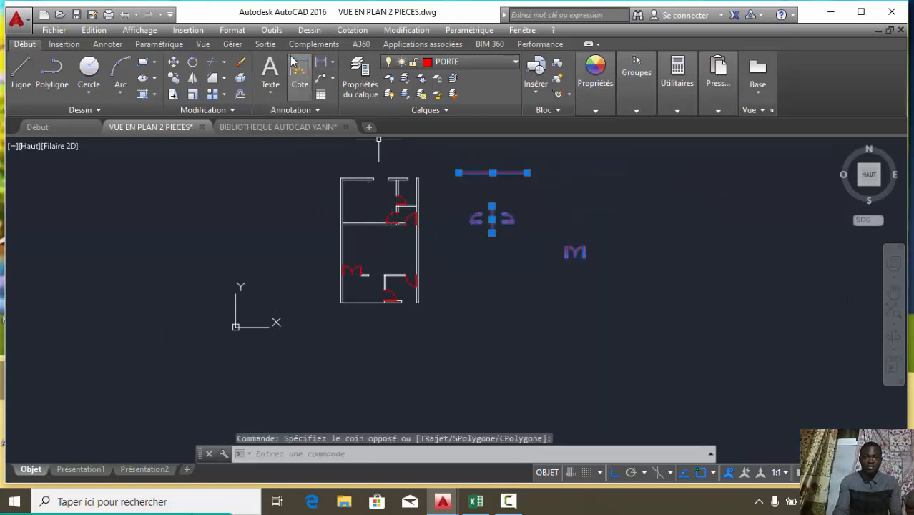
left_click(241, 63)
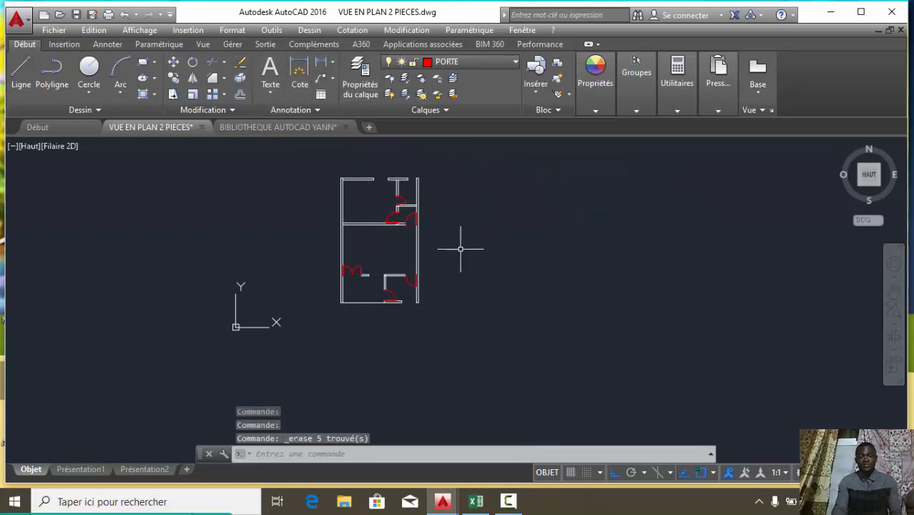
Switch to the BIBLIOTHEQUE AUTOCAD YANN drawing and copy the 120 by 15 window with its dimensions from the Fenêtre section.
left_click(251, 127)
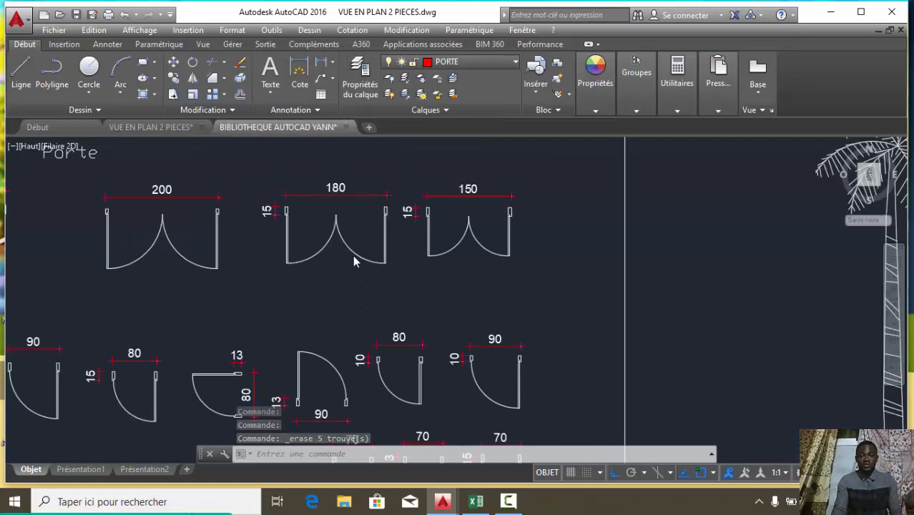
scroll(352, 255, "down", 10)
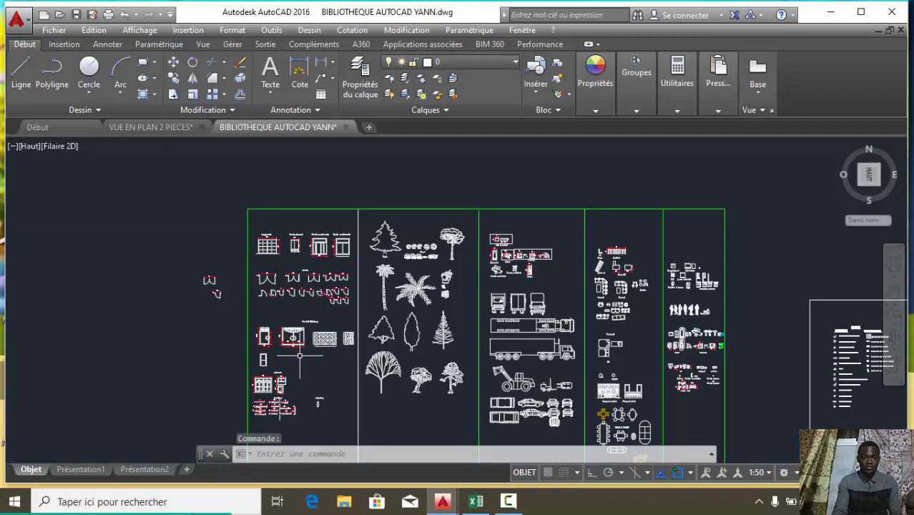
scroll(300, 355, "down", 2)
scroll(279, 368, "up", 7)
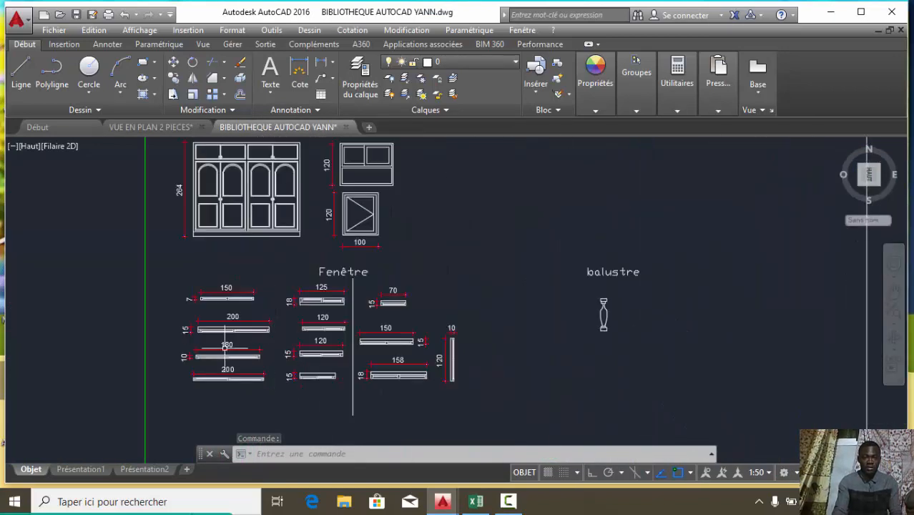
scroll(236, 377, "up", 2)
scroll(255, 337, "down", 3)
scroll(255, 347, "up", 3)
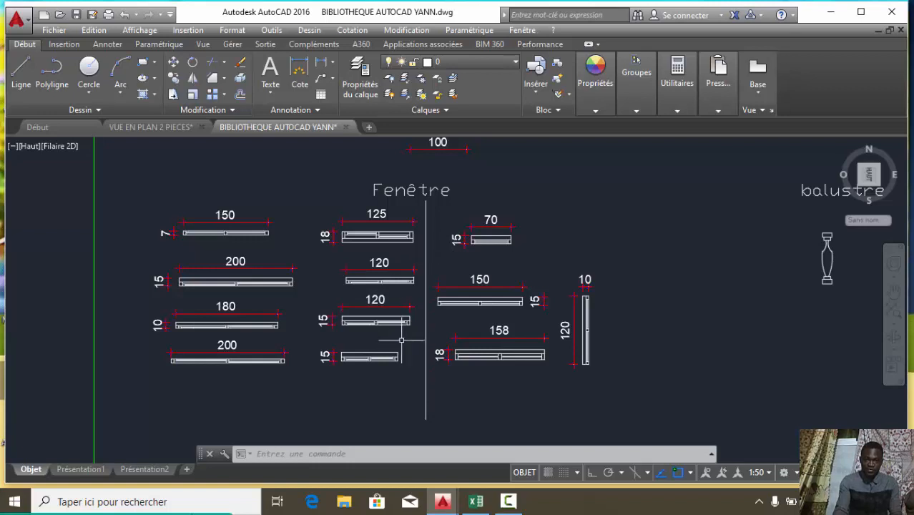
scroll(402, 341, "up", 3)
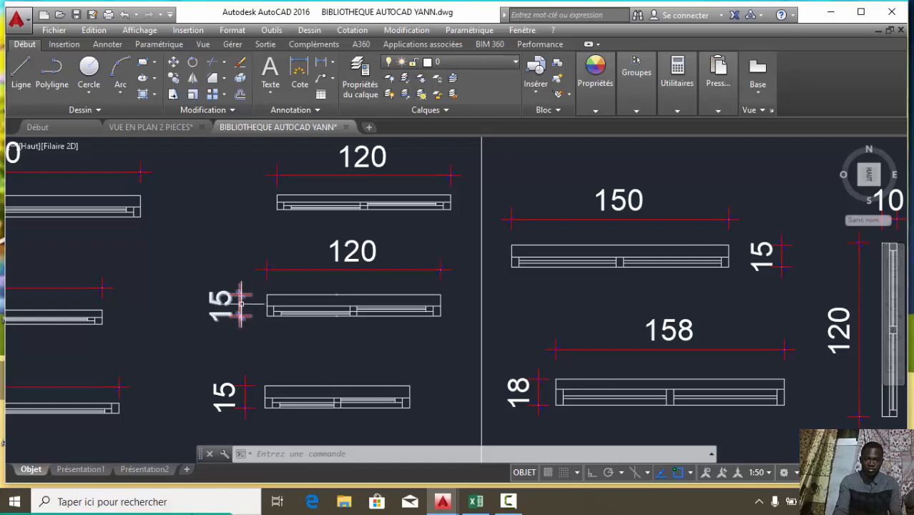
left_click(460, 331)
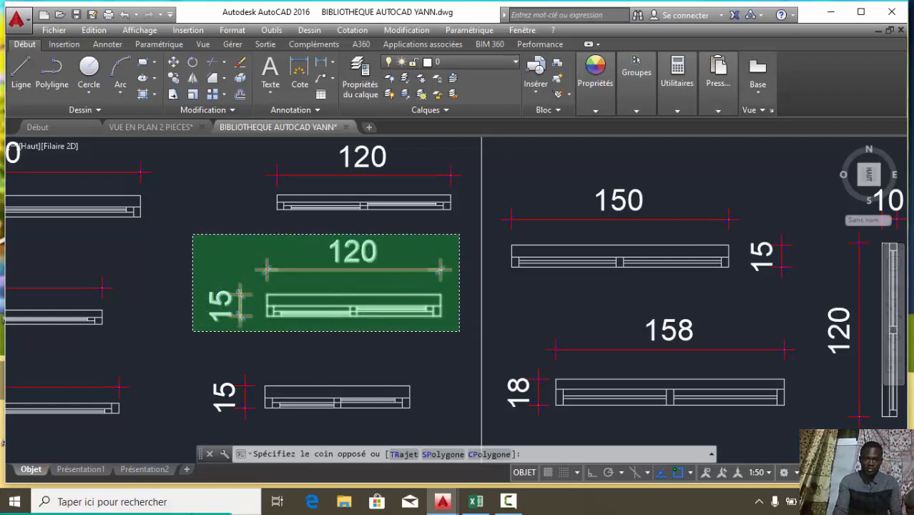
left_click(192, 234)
key("ctrl+c")
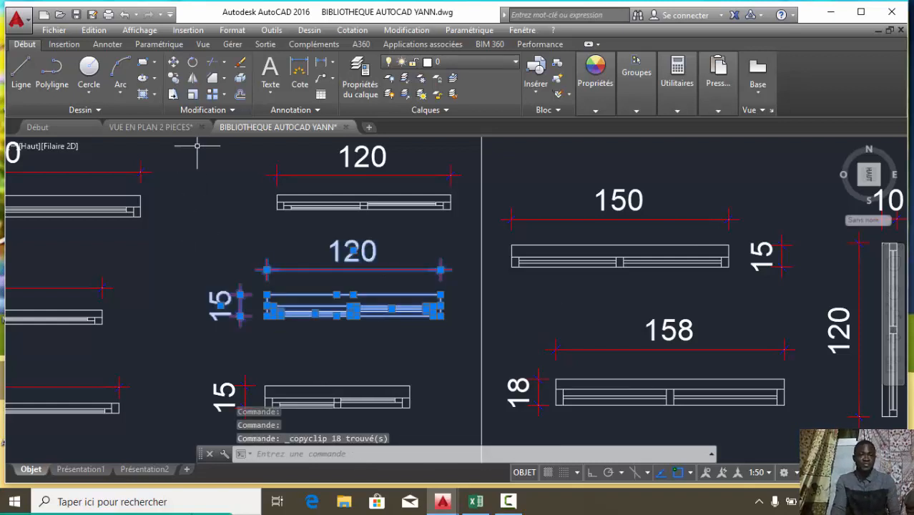
Switch back to the VUE EN PLAN 2 PIECES drawing and paste the window in the empty area beside the plan.
left_click(154, 128)
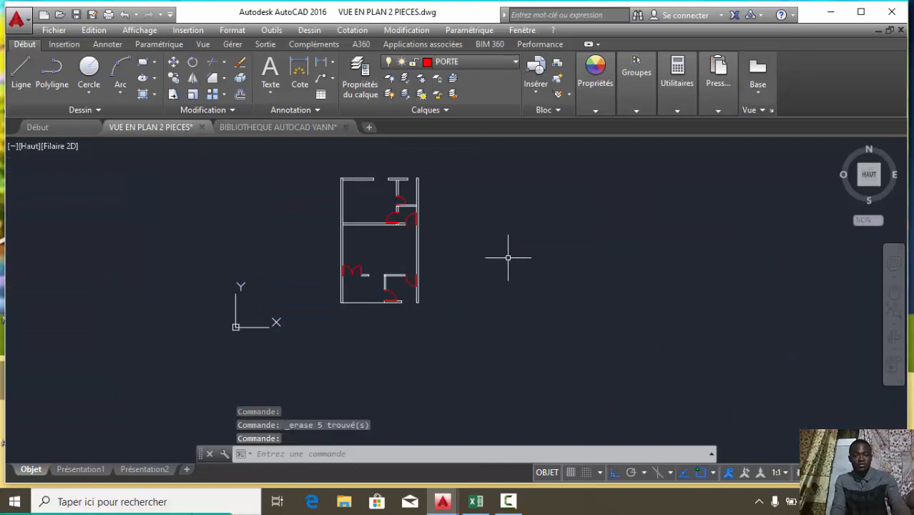
key("ctrl+v")
scroll(465, 233, "up", 4)
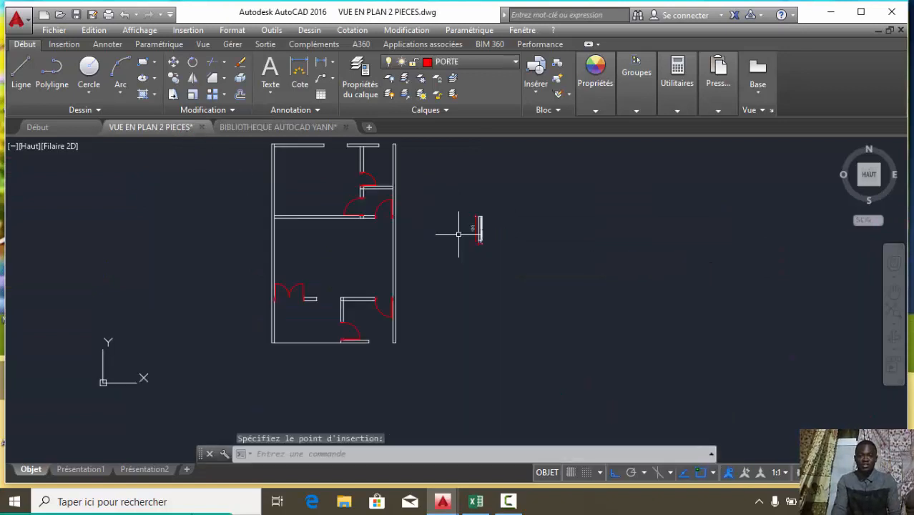
Erase the 120 and 15 dimensions from the window pasted beside the plan.
scroll(486, 225, "down", 2)
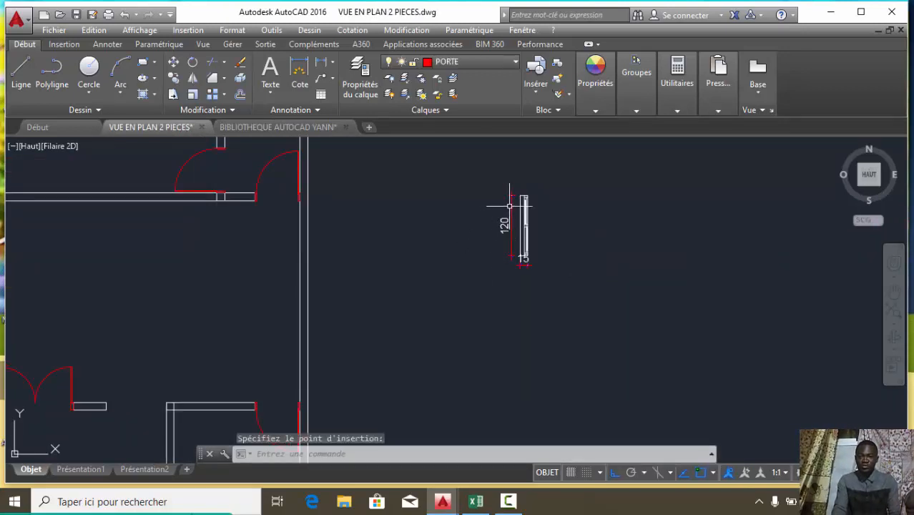
scroll(510, 206, "up", 2)
left_click(511, 205)
scroll(526, 293, "up", 2)
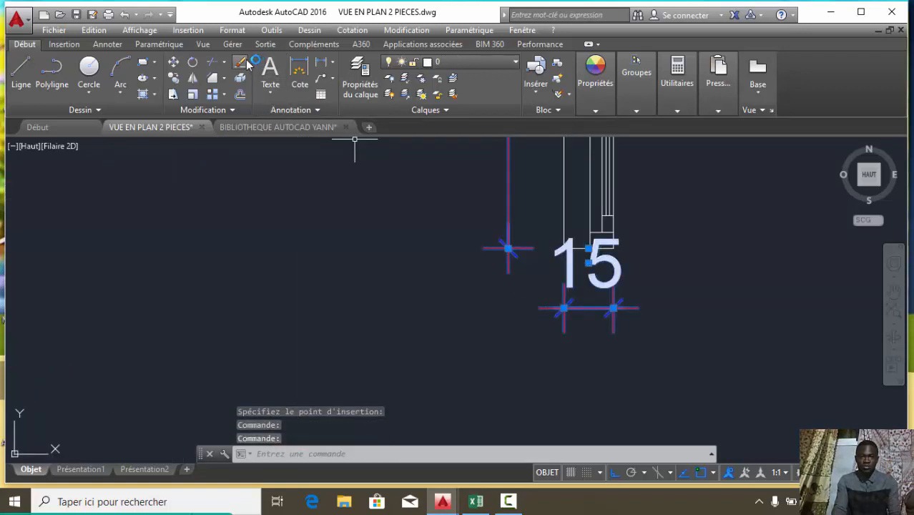
key("Delete")
scroll(469, 266, "down", 3)
scroll(491, 251, "down", 2)
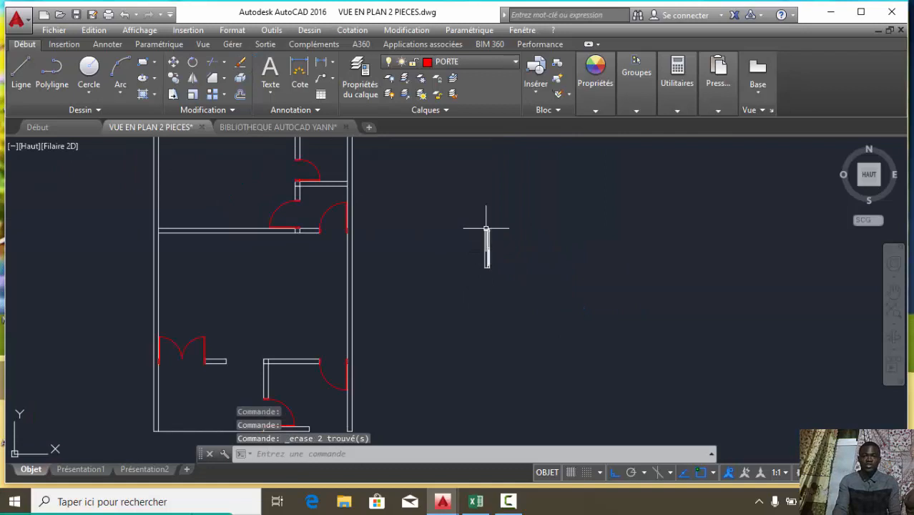
Make FENETRE the current layer.
scroll(487, 229, "down", 2)
left_click(371, 99)
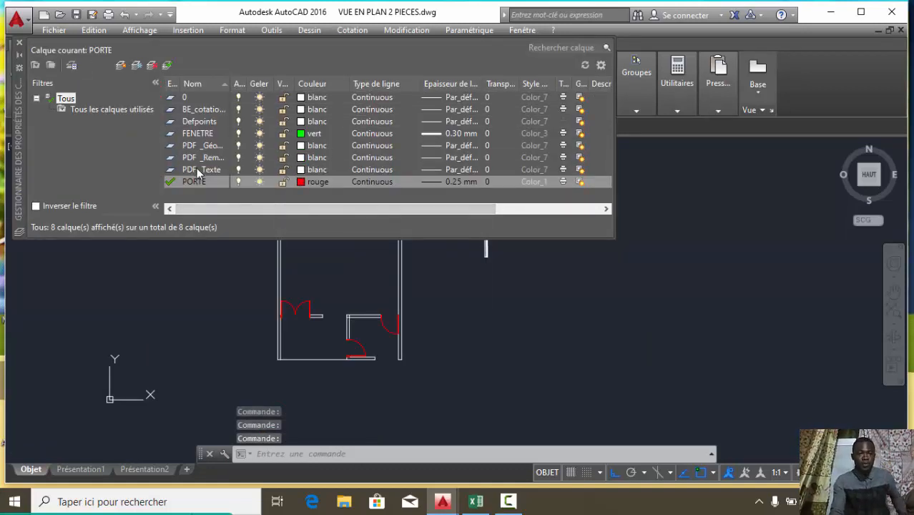
double_click(169, 135)
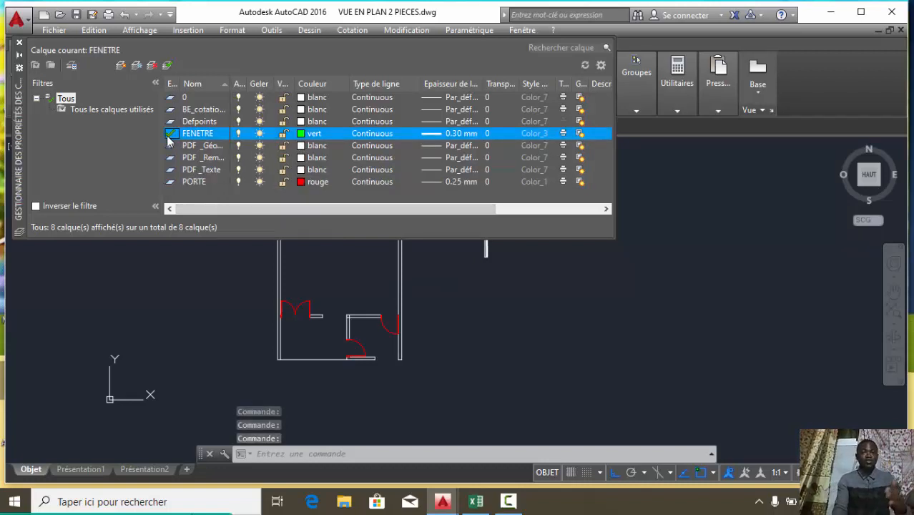
left_click(20, 46)
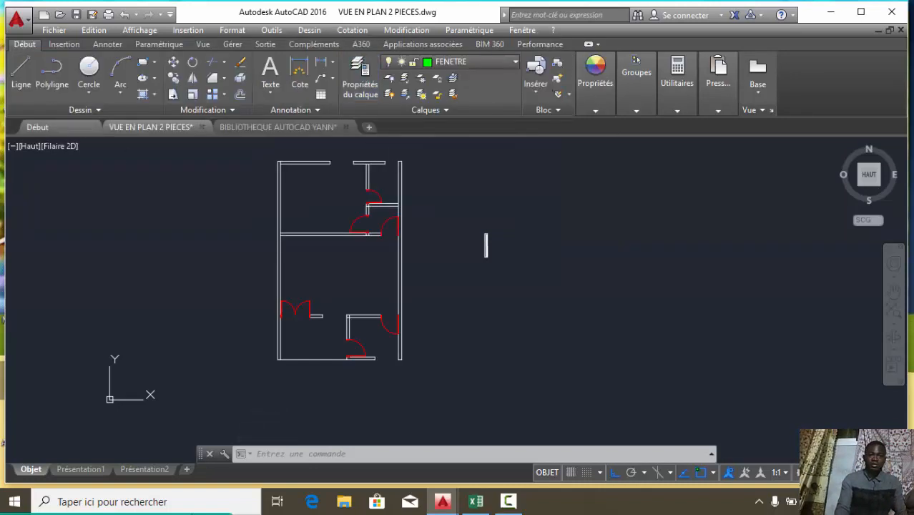
Draw a horizontal line on the FENETRE layer in the empty area above the pasted window.
left_click(20, 75)
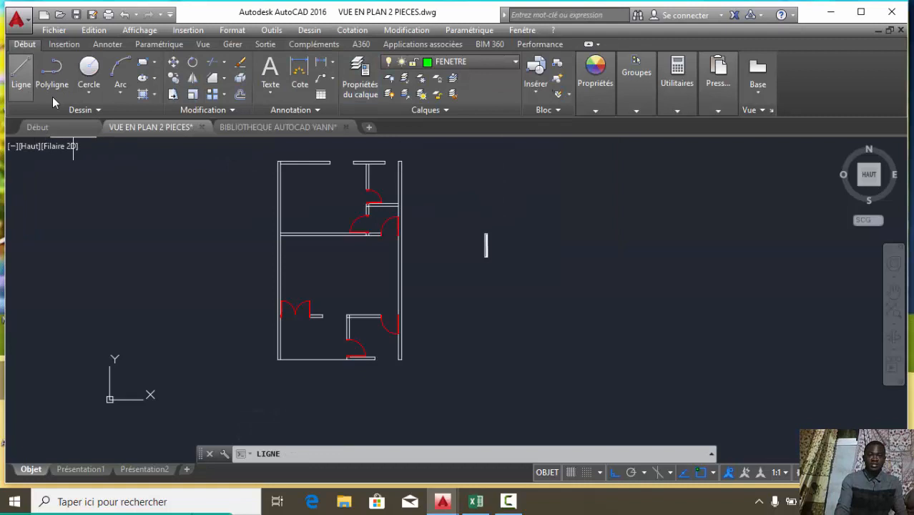
left_click(469, 172)
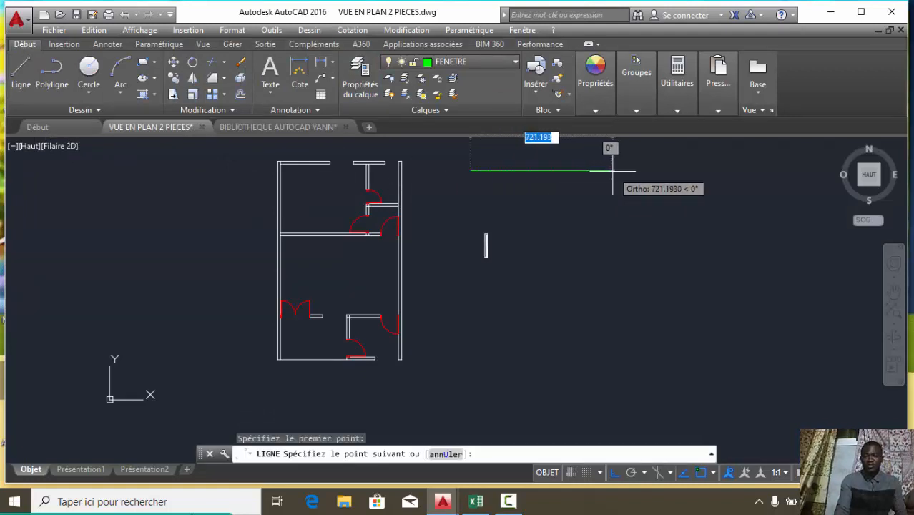
scroll(628, 170, "up", 2)
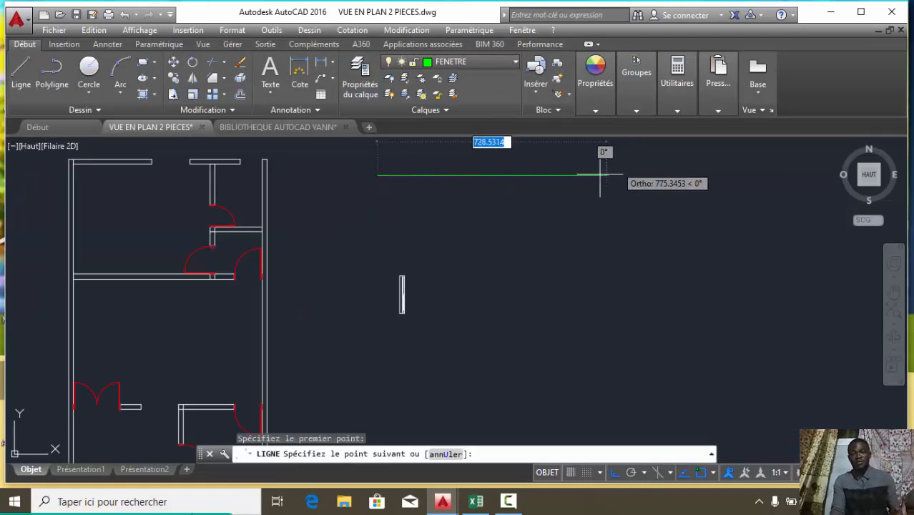
left_click(568, 176)
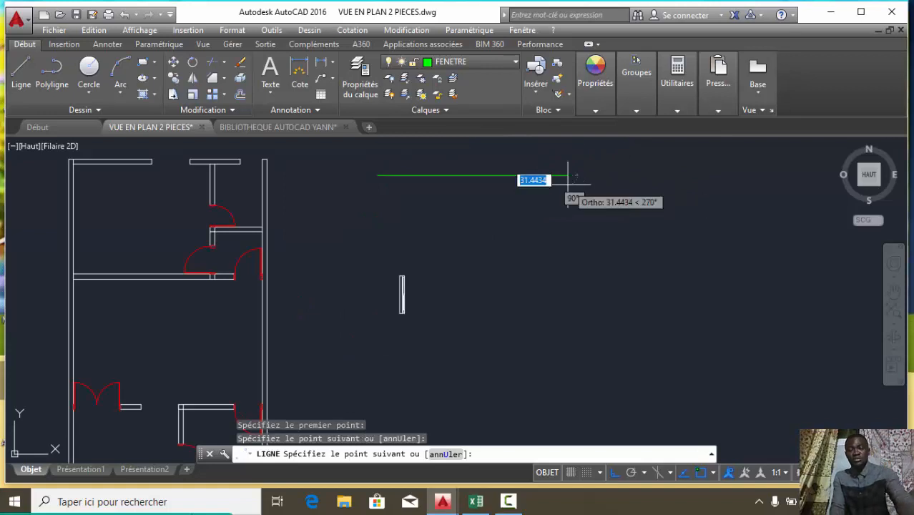
key("Escape")
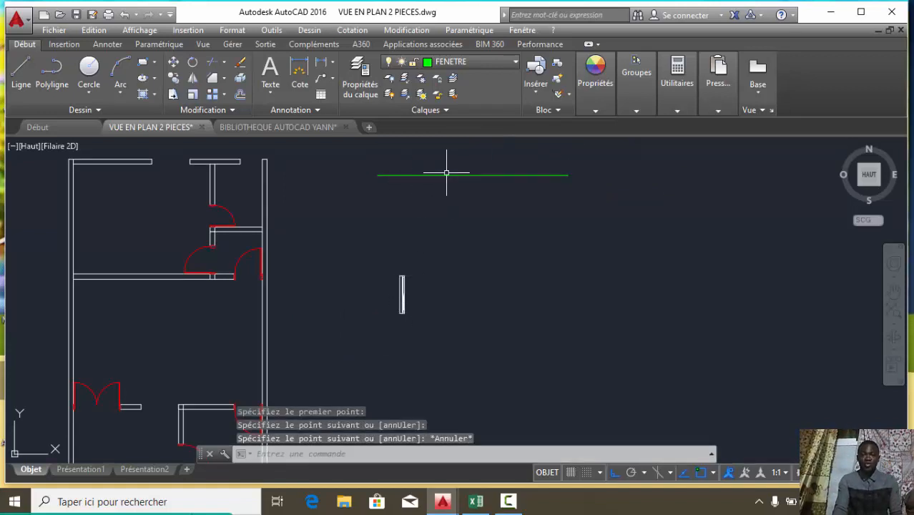
Match the properties of the green FENETRE line onto all the objects of the pasted window.
left_click(410, 32)
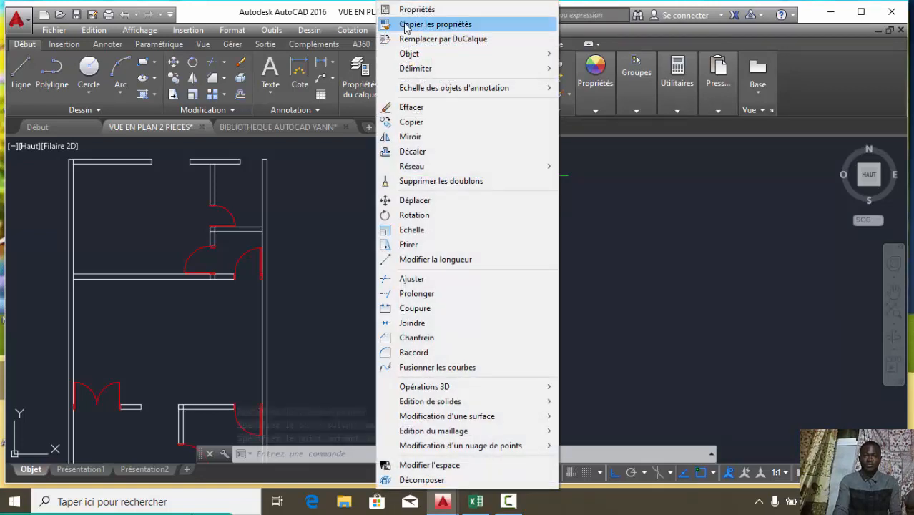
left_click(406, 25)
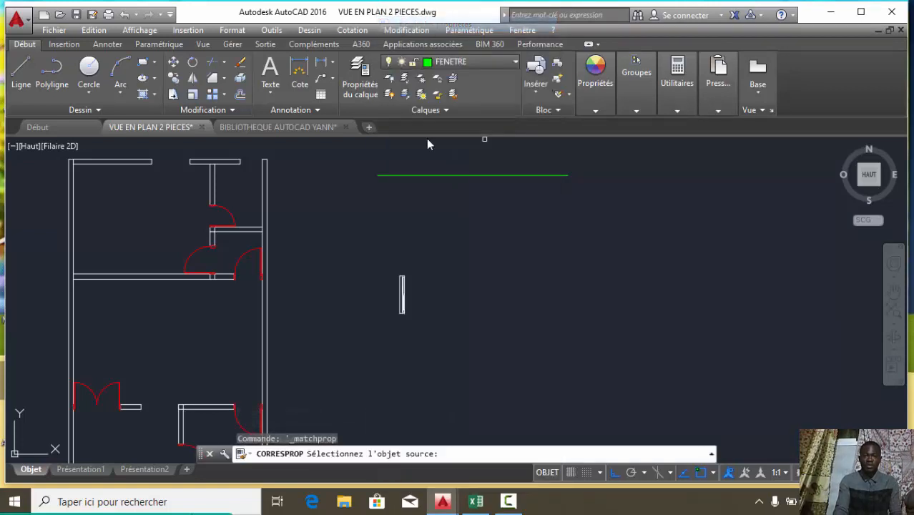
left_click(441, 174)
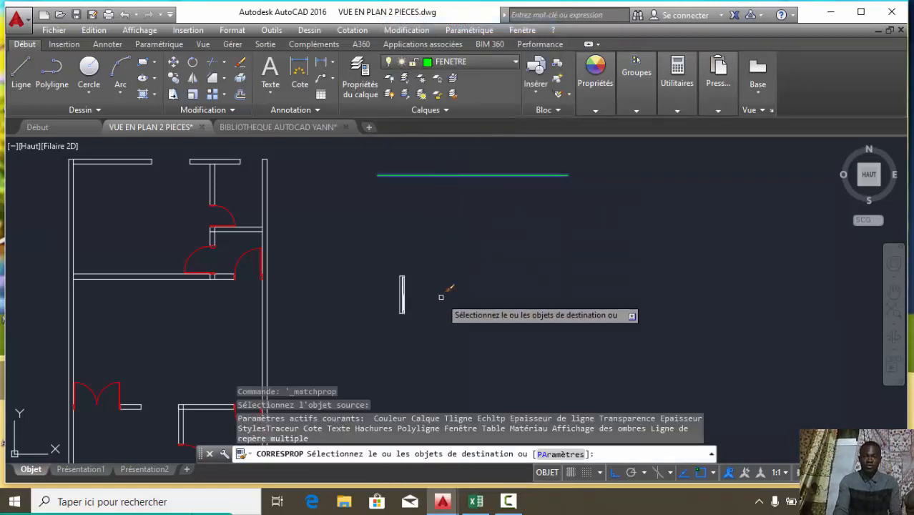
left_click(424, 331)
left_click(374, 251)
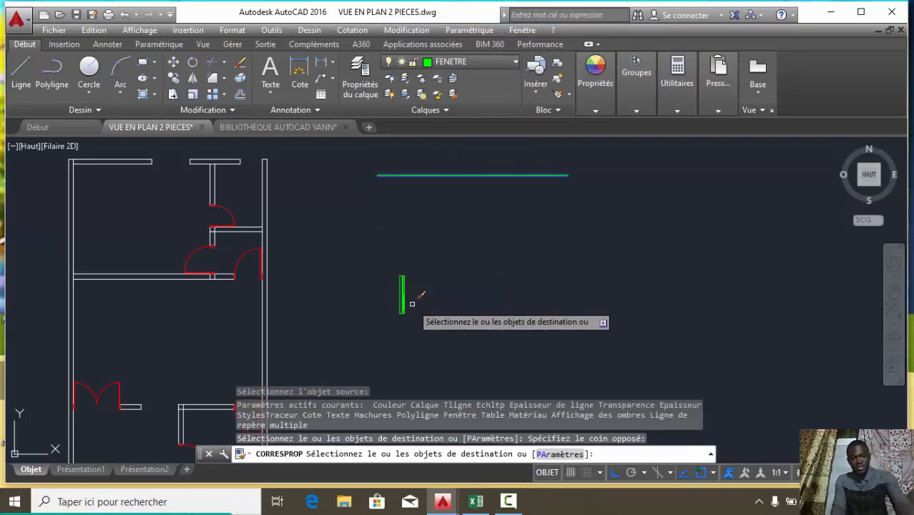
key("Escape")
Convert all the objects of the green window into a block named FEN120.
scroll(397, 302, "up", 5)
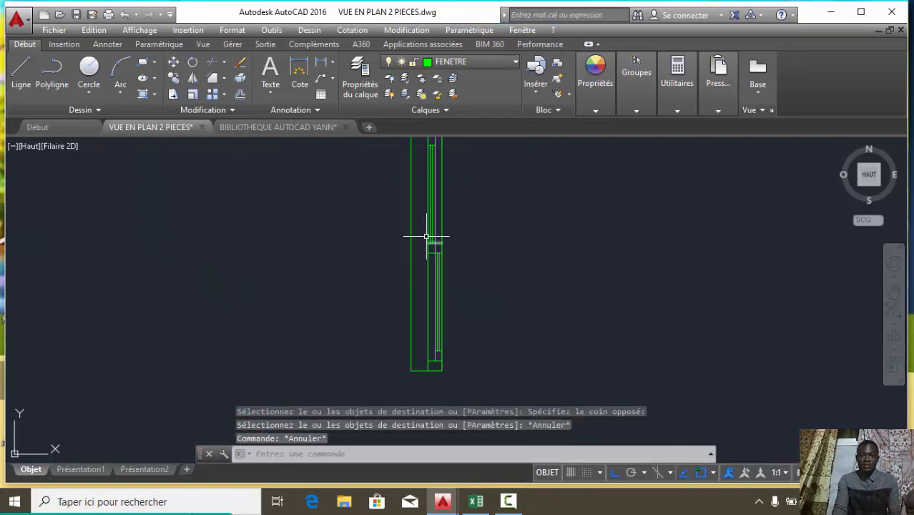
scroll(433, 222, "down", 3)
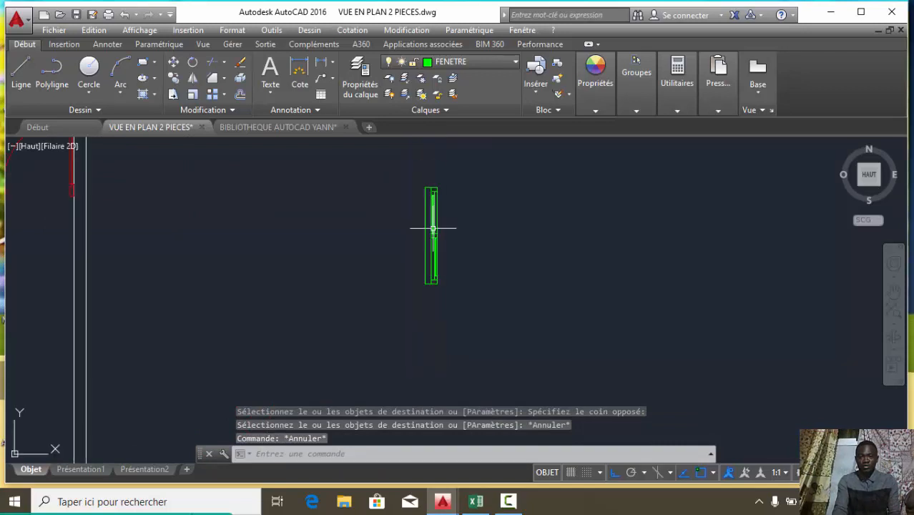
left_click(459, 304)
left_click(408, 190)
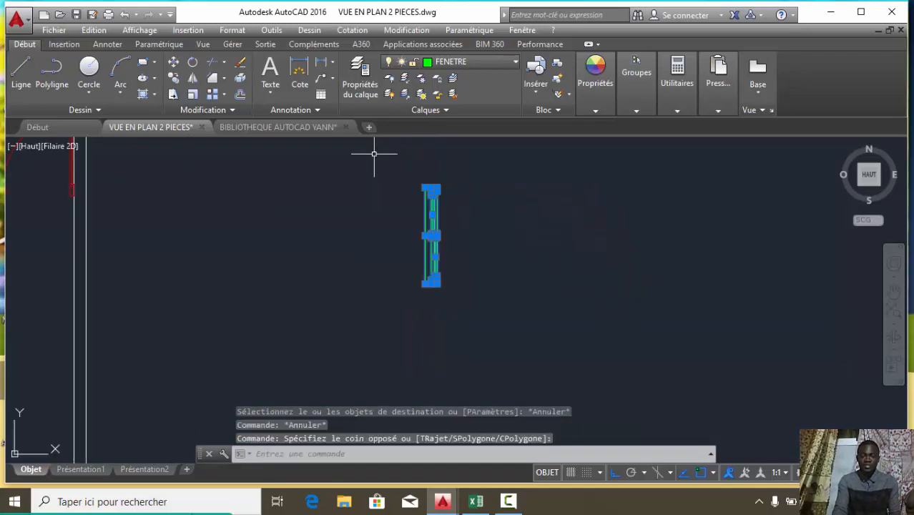
type("BLO")
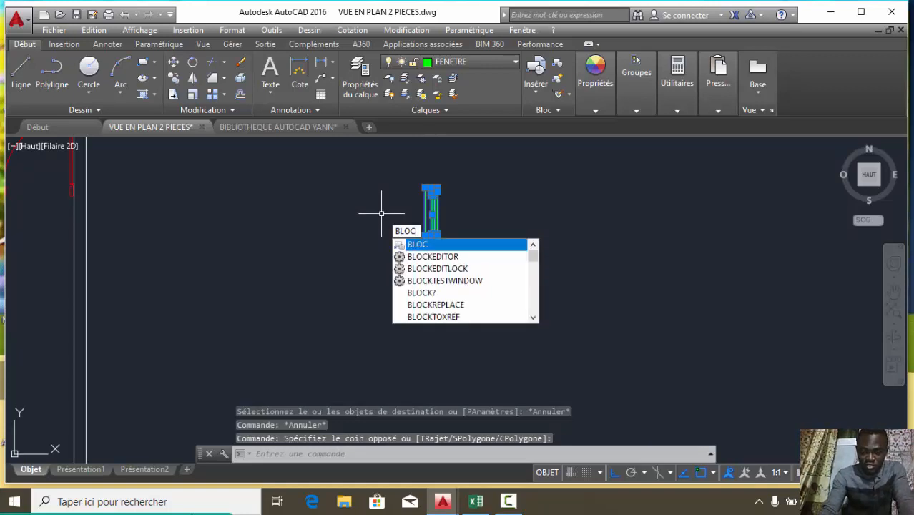
type("C")
key("Return")
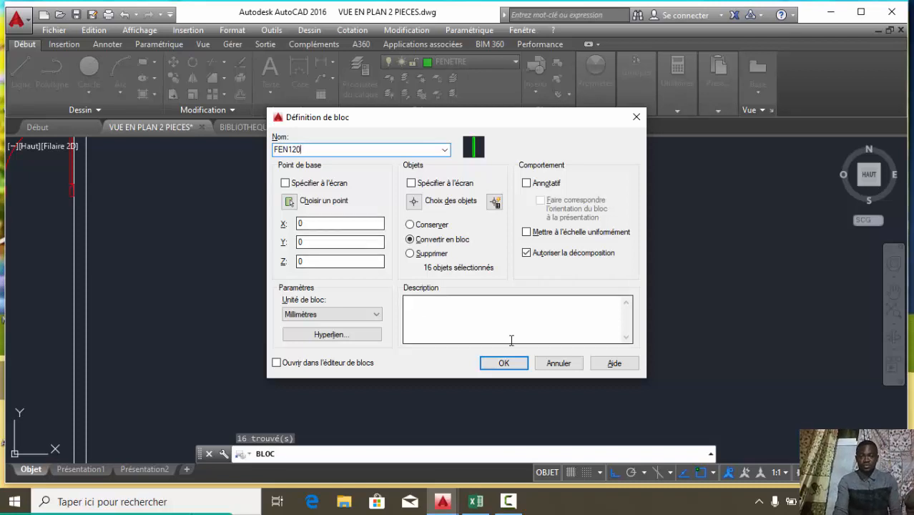
left_click(504, 363)
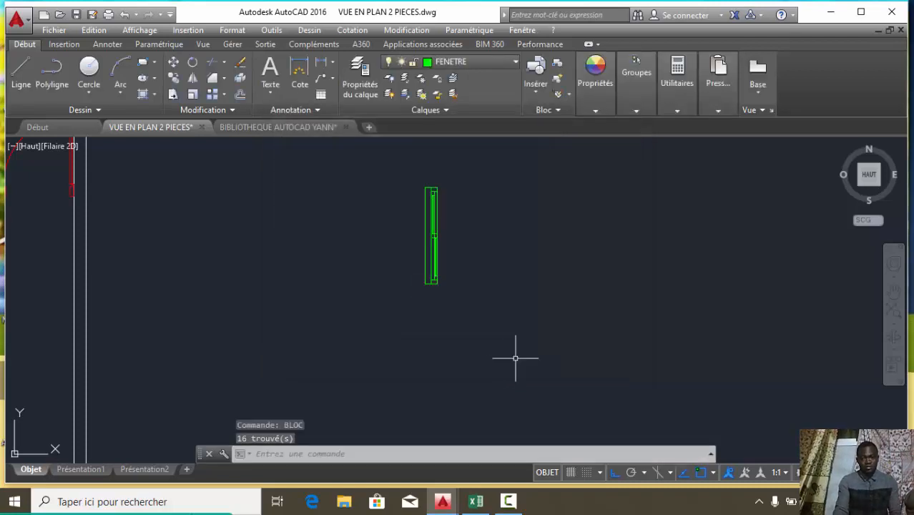
Rotate the FEN120 window block 90° about its upper-left corner so it lies horizontally.
scroll(430, 187, "up", 8)
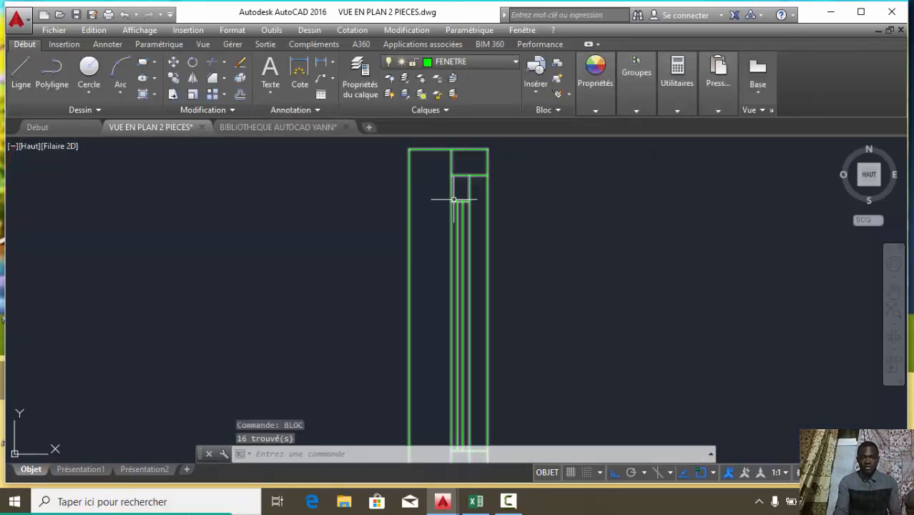
scroll(479, 260, "down", 10)
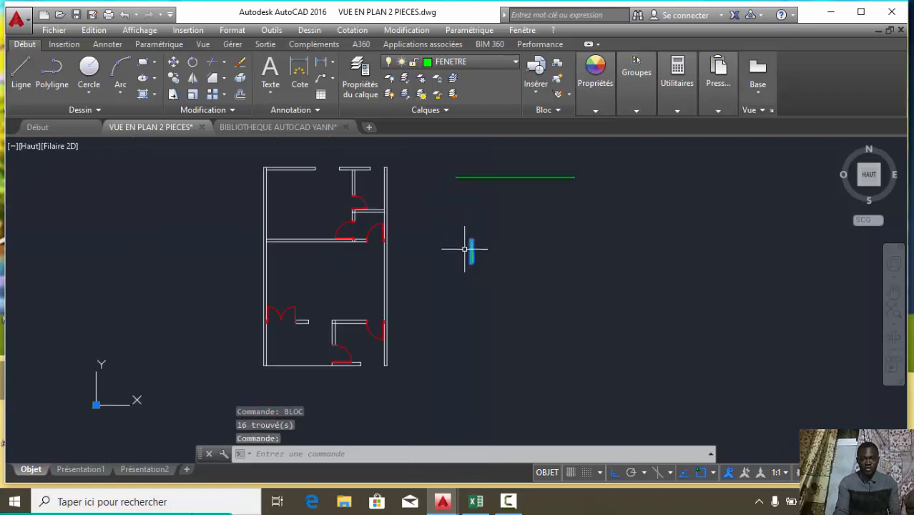
scroll(484, 246, "up", 5)
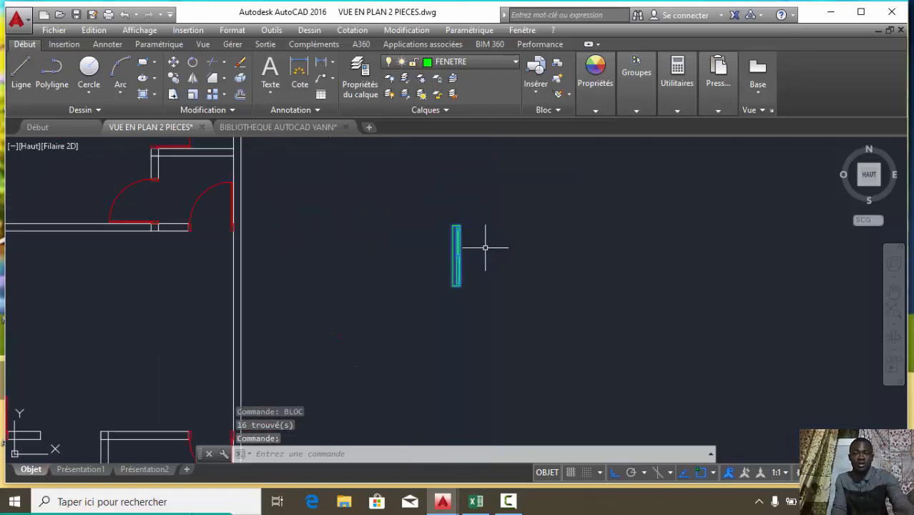
key("Escape")
left_click(488, 309)
left_click(429, 214)
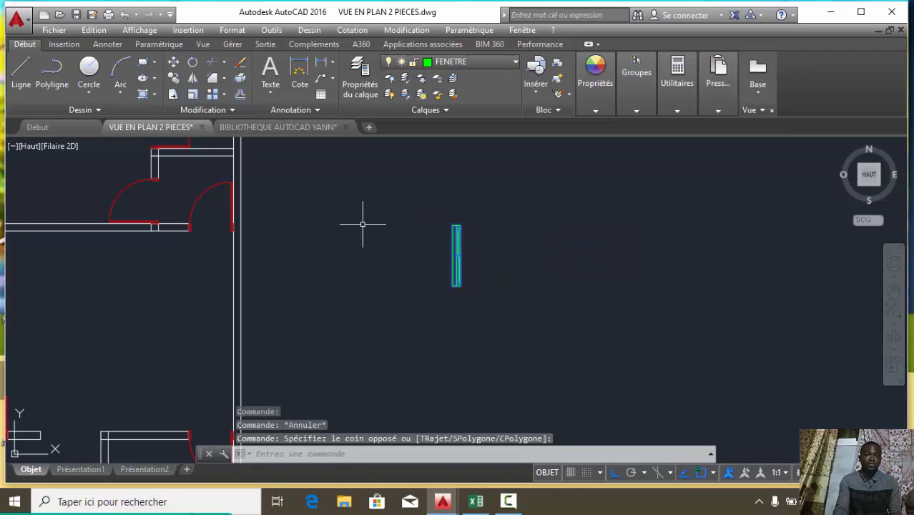
left_click(193, 63)
scroll(453, 212, "up", 4)
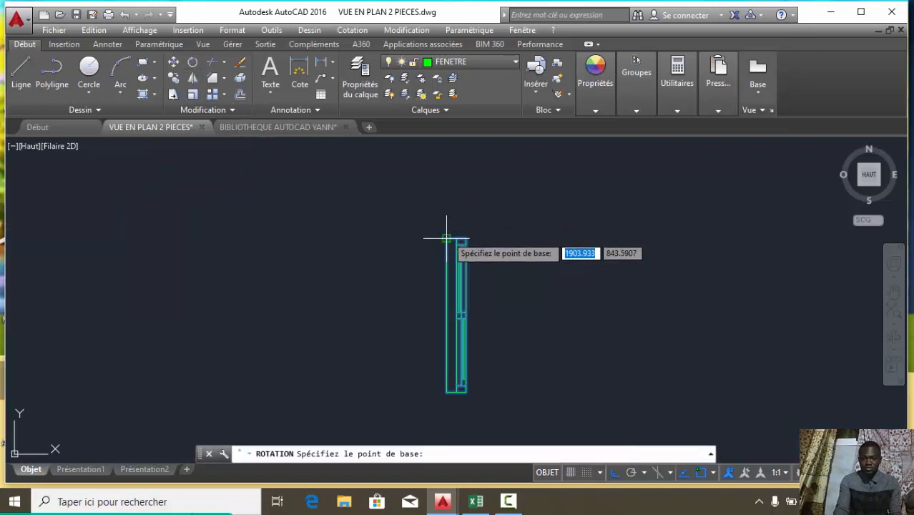
left_click(449, 221)
key("Return")
scroll(533, 287, "down", 4)
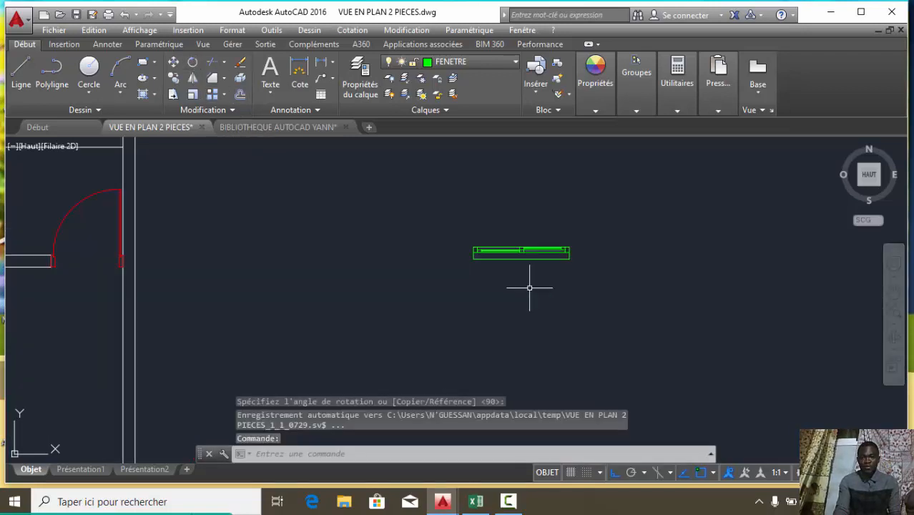
Copy the horizontal window from its lower-right corner into the opening in the plan's upper wall, with Ortho mode off.
scroll(535, 287, "down", 4)
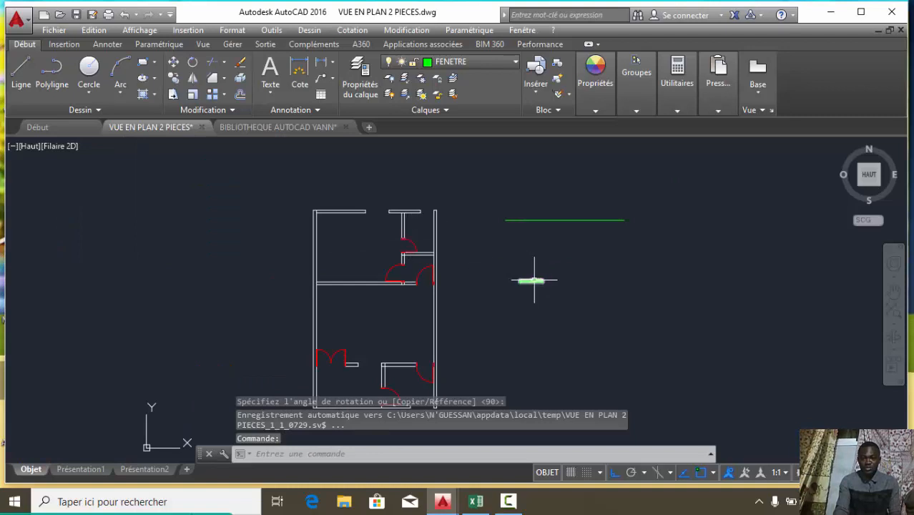
scroll(534, 280, "up", 4)
left_click(510, 258)
left_click(567, 299)
left_click(570, 299)
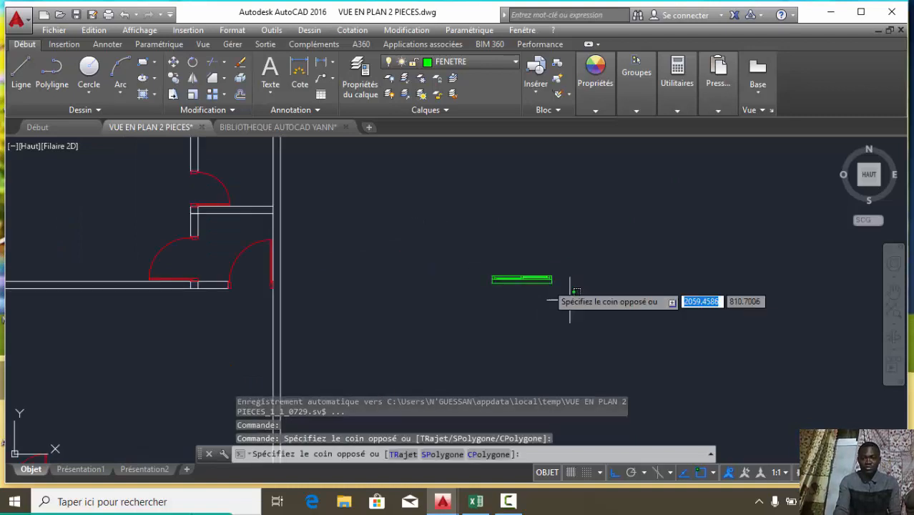
left_click(488, 259)
left_click(173, 80)
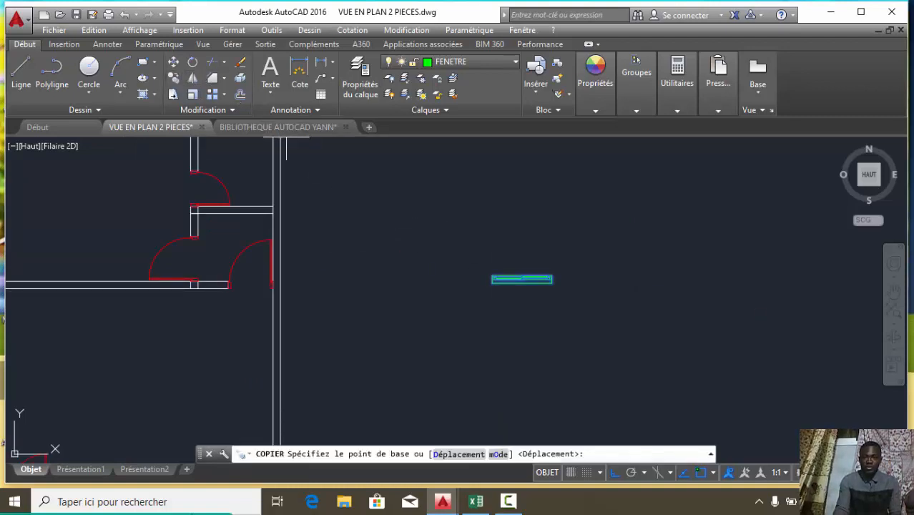
scroll(551, 300, "up", 5)
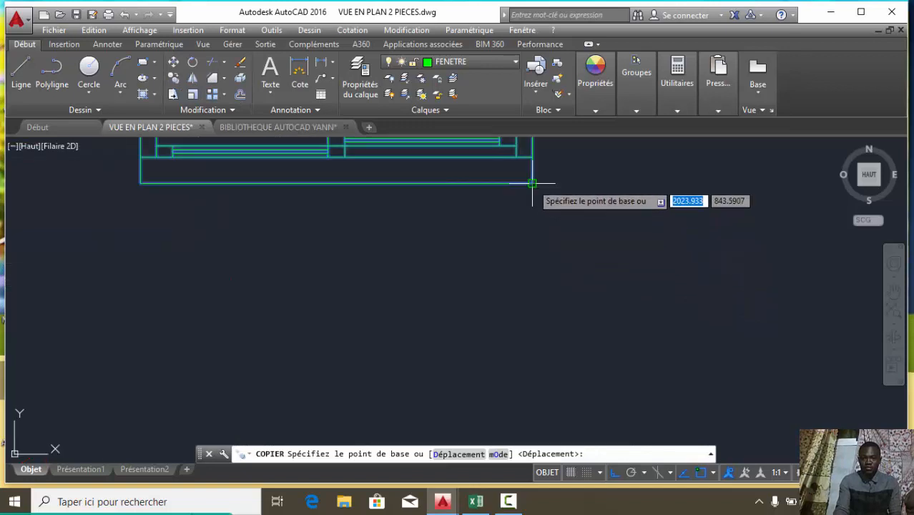
left_click(533, 183)
scroll(530, 279, "down", 5)
scroll(406, 189, "up", 4)
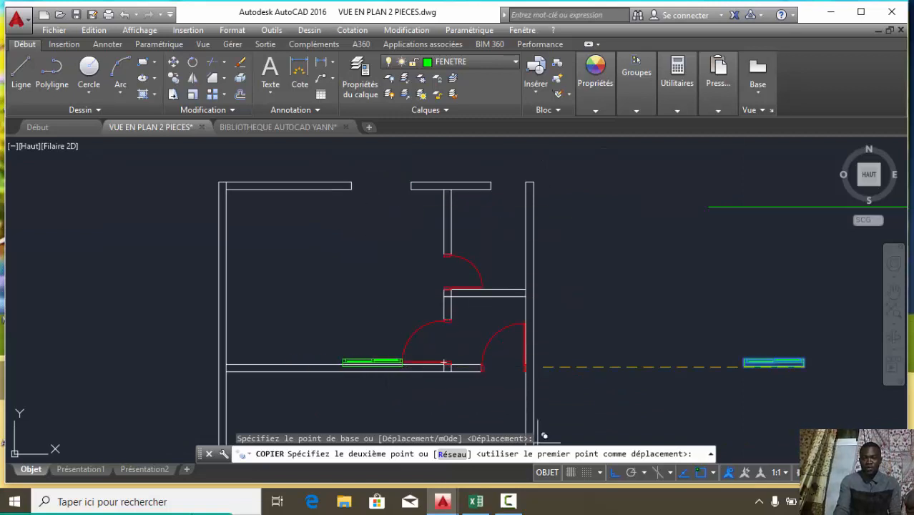
left_click(616, 474)
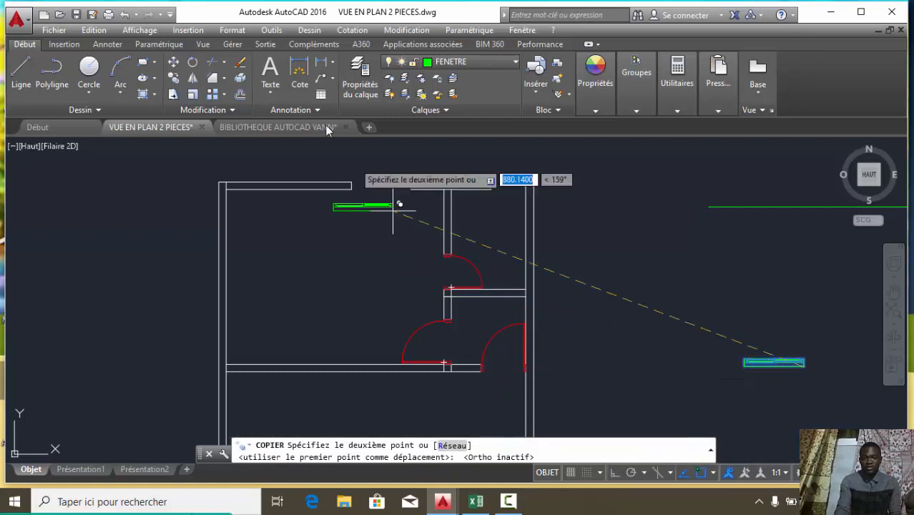
scroll(393, 173, "up", 2)
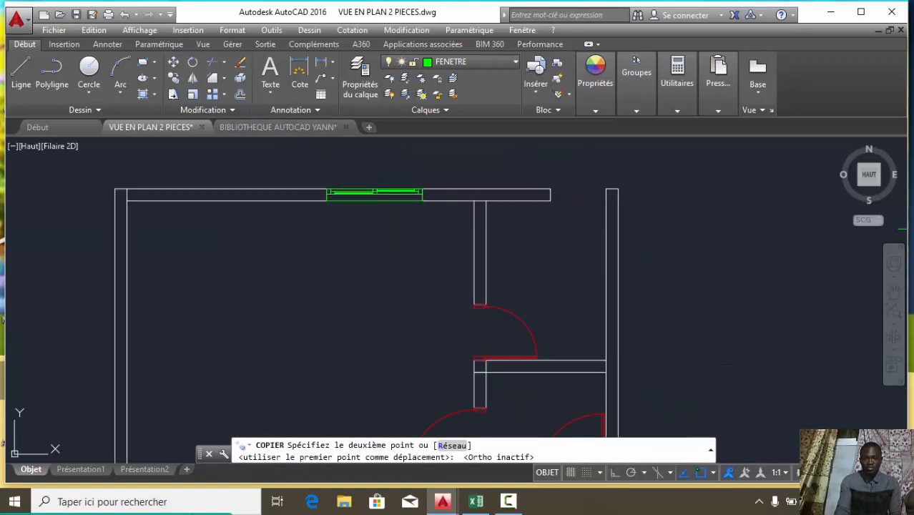
left_click(421, 192)
scroll(401, 189, "down", 5)
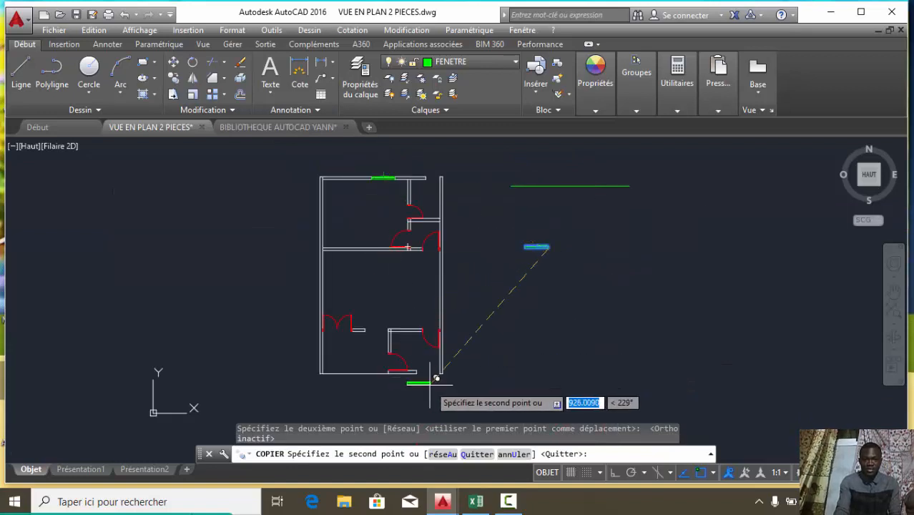
Copy the FEN120 window into the lower-right outer wall opening and the interior wall opening beside the double door, ending the copy command.
scroll(435, 378, "up", 5)
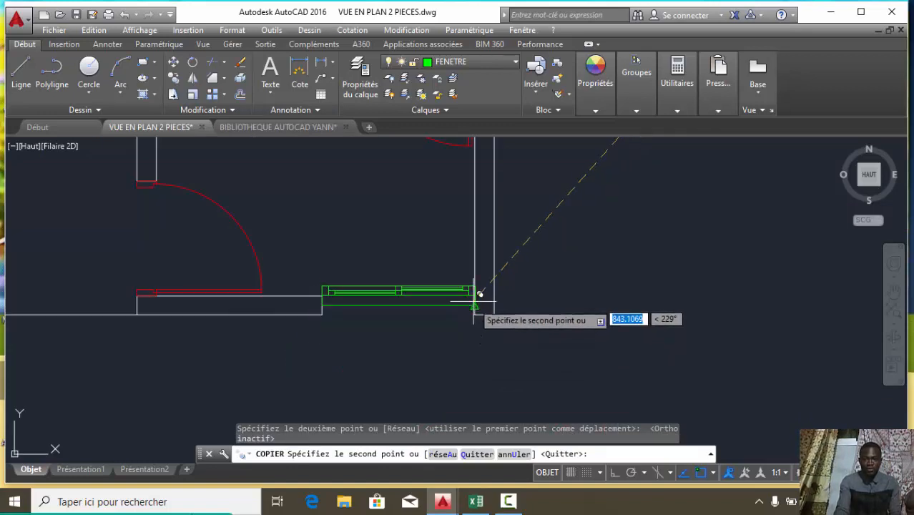
left_click(476, 305)
scroll(476, 306, "down", 3)
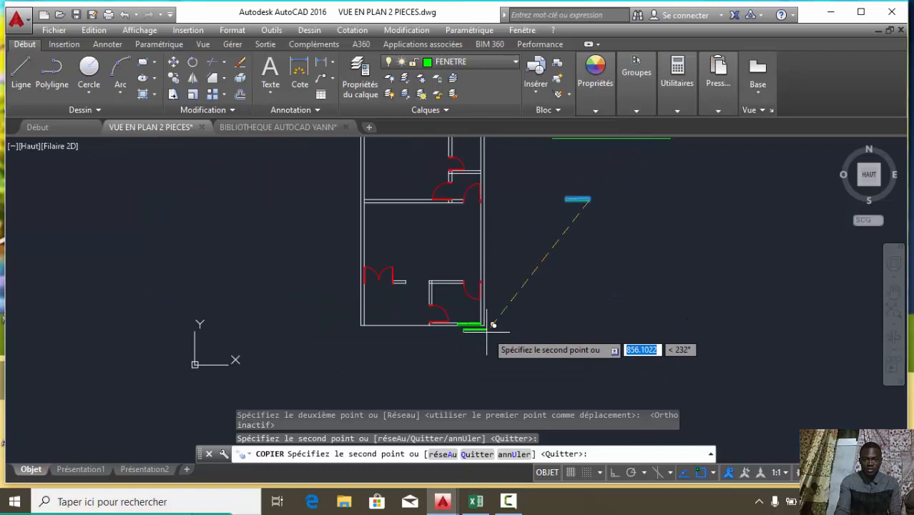
scroll(448, 283, "up", 5)
left_click(445, 283)
scroll(441, 289, "down", 3)
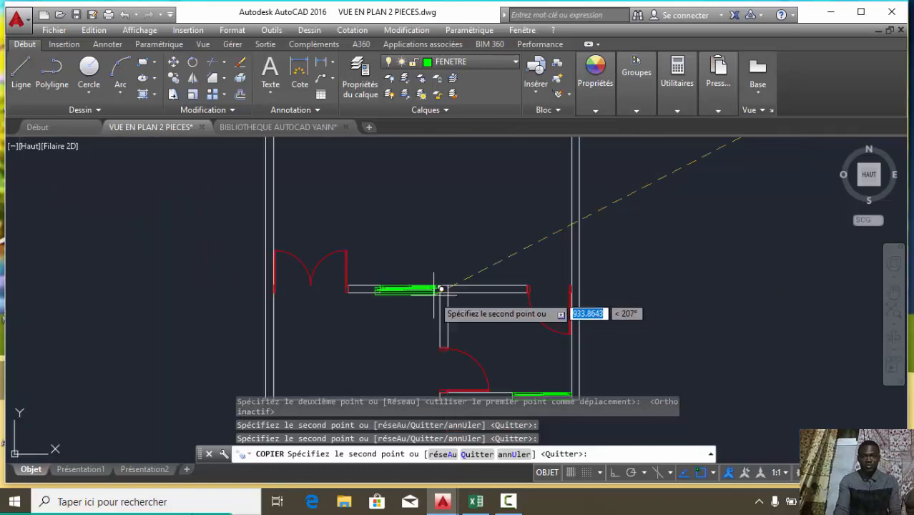
scroll(441, 289, "down", 3)
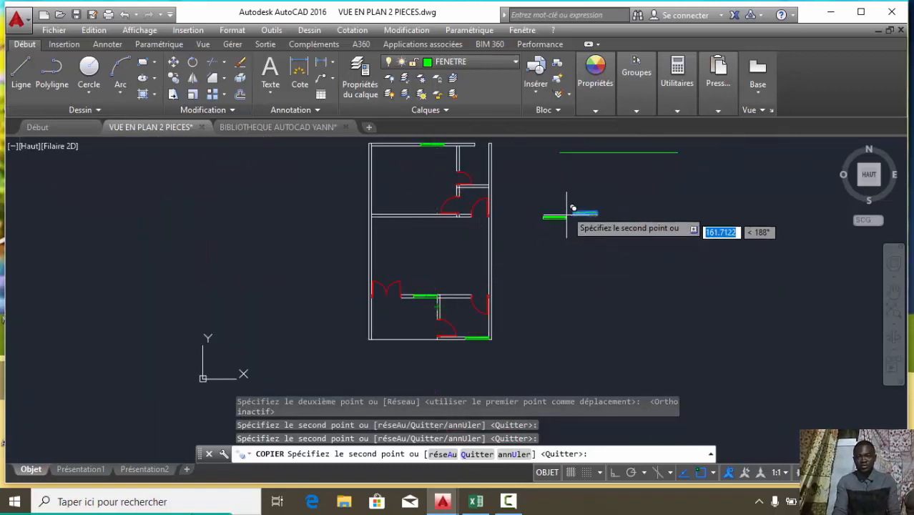
scroll(425, 297, "down", 2)
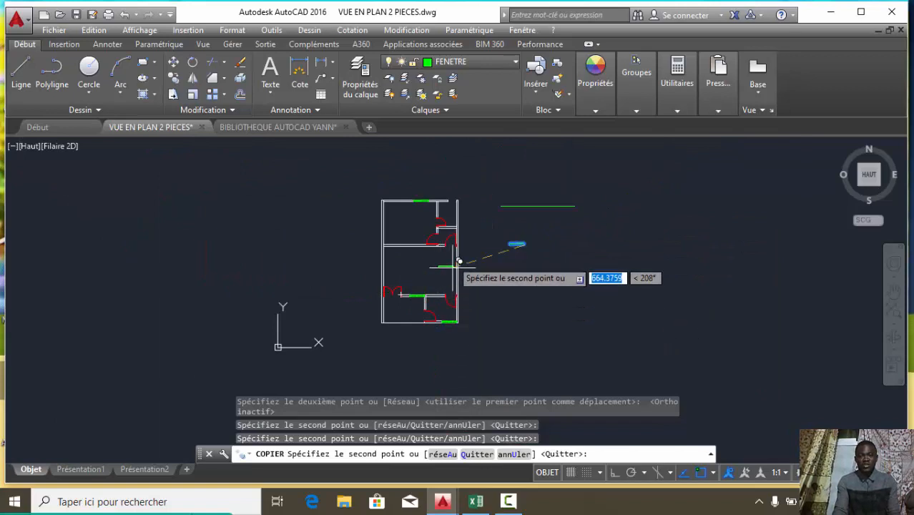
scroll(451, 234, "up", 2)
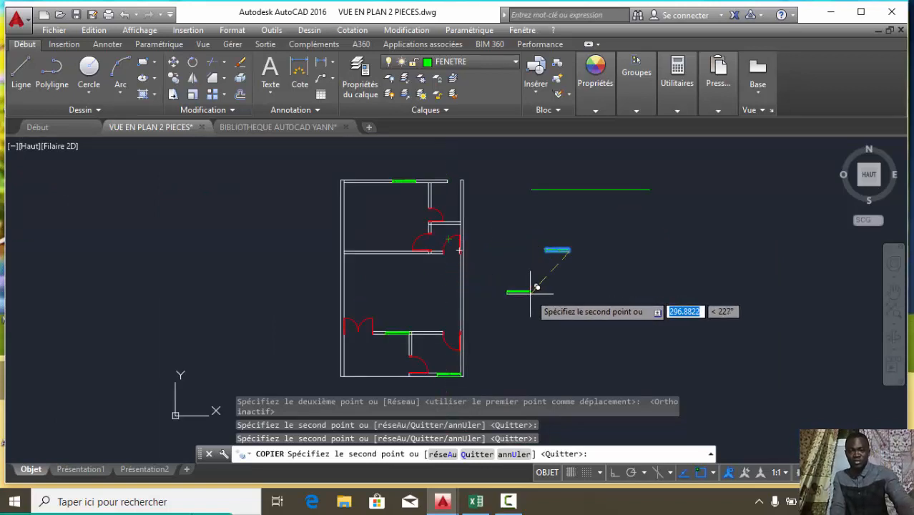
key("Escape")
Inspect the plan's walls for openings that still need a window, including the gap at the upper-right corner.
scroll(480, 287, "down", 2)
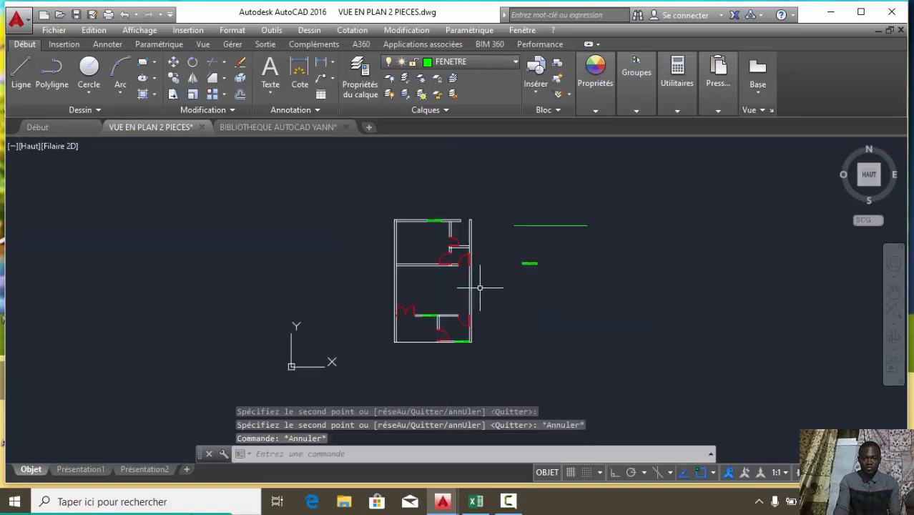
scroll(494, 263, "up", 1)
scroll(455, 301, "up", 1)
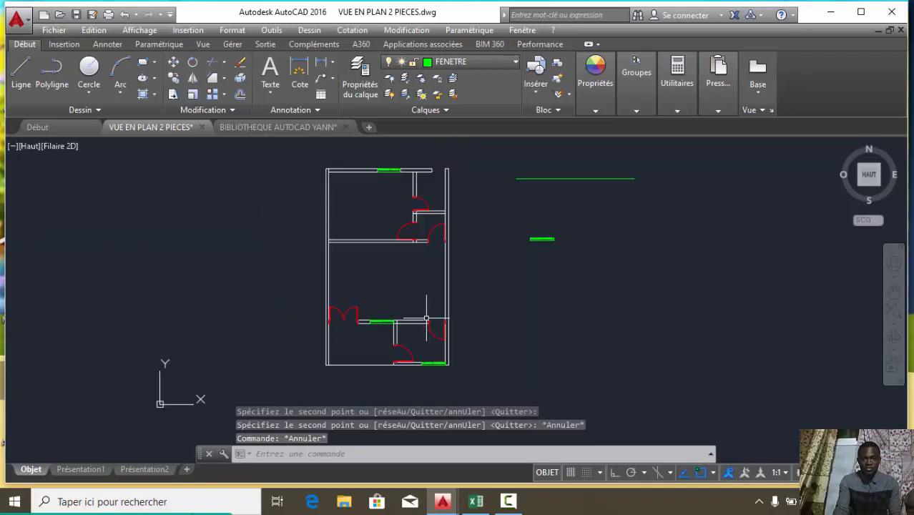
scroll(397, 165, "up", 3)
scroll(410, 198, "down", 4)
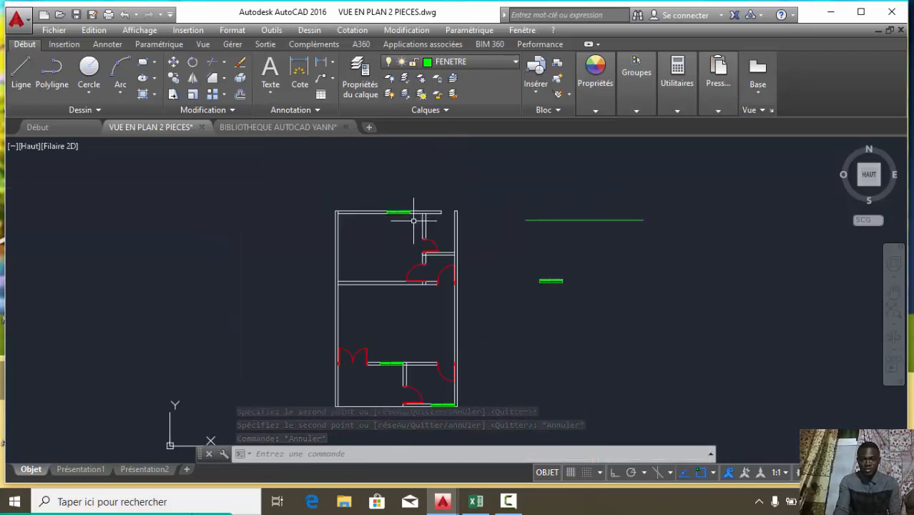
scroll(433, 262, "down", 1)
scroll(433, 262, "up", 4)
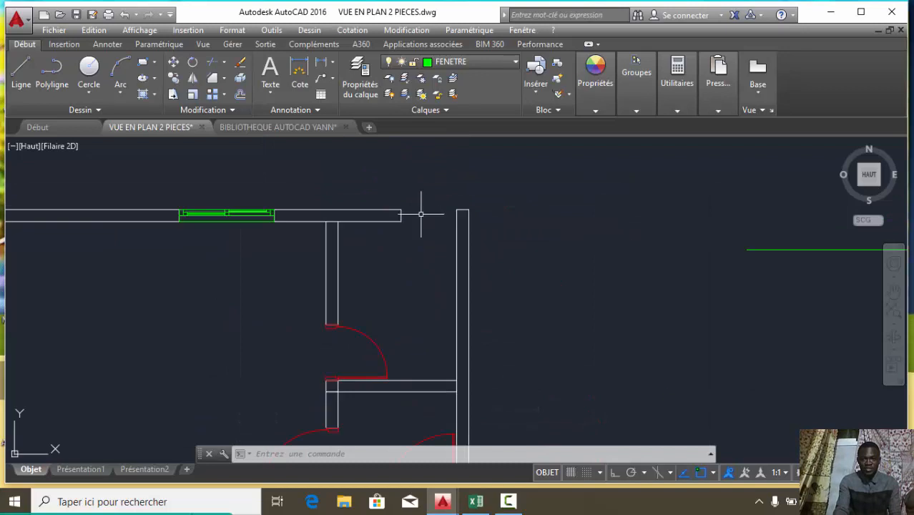
scroll(424, 216, "down", 1)
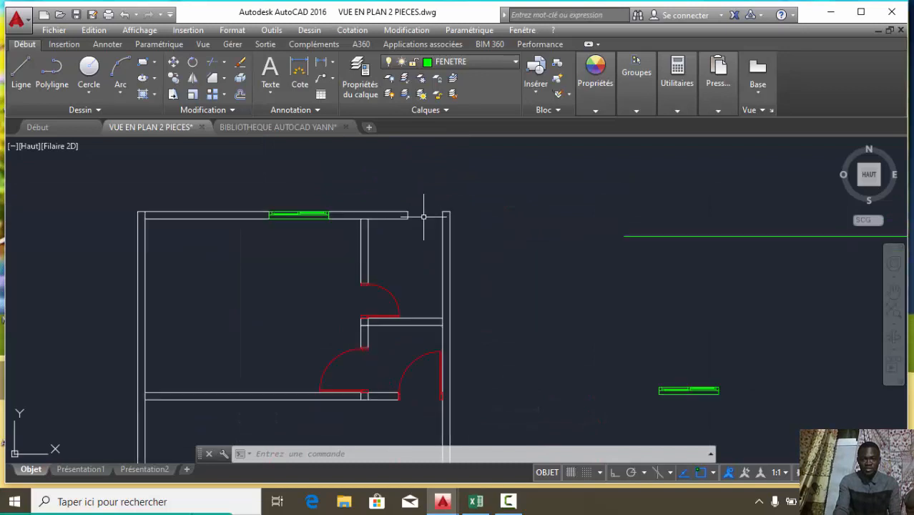
Switch to the BIBLIOTHEQUE AUTOCAD YANN drawing and copy the 70 × 15 window with its dimensions to the clipboard.
left_click(236, 126)
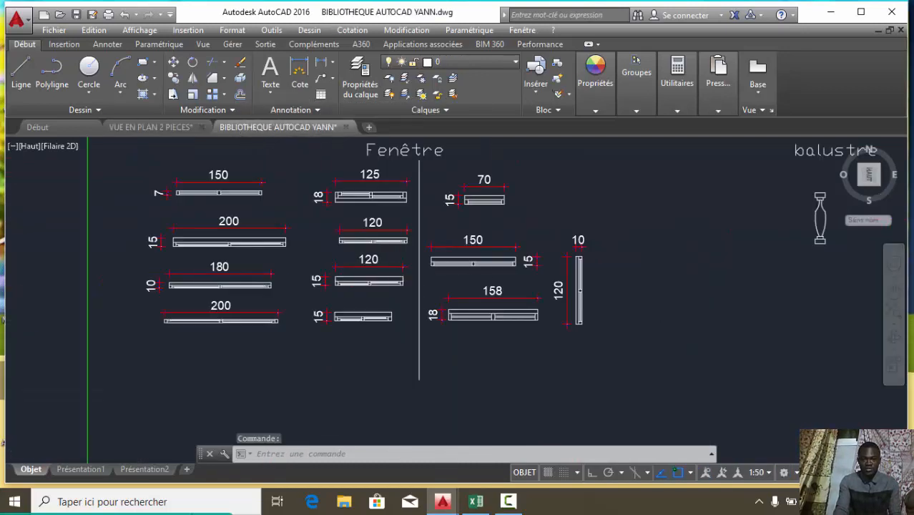
scroll(472, 183, "up", 5)
scroll(432, 280, "down", 2)
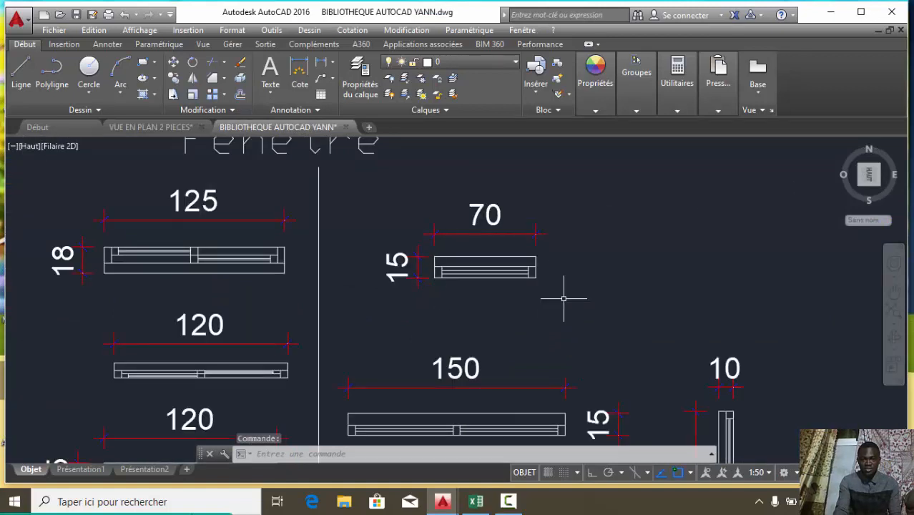
left_click(563, 298)
left_click(370, 185)
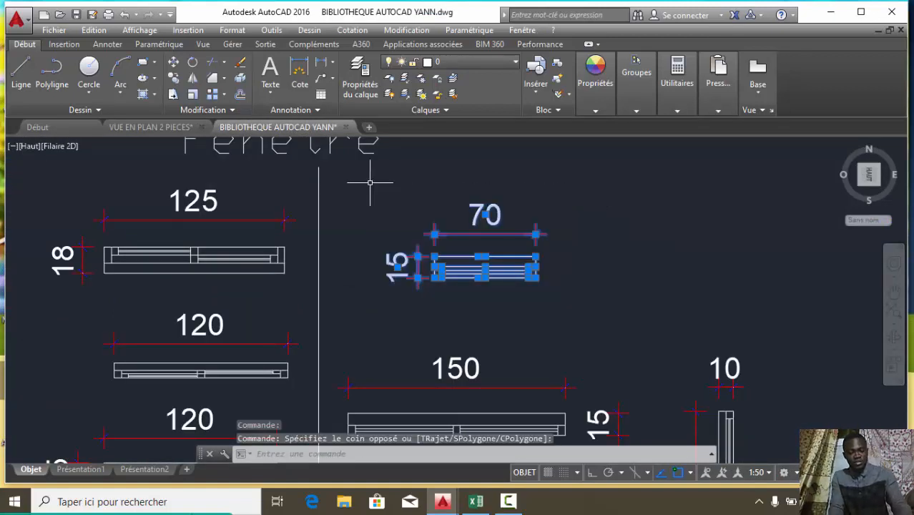
key("ctrl+c")
Return to the VUE EN PLAN 2 PIECES drawing and paste the copied window in the empty area beside the plan.
left_click(151, 127)
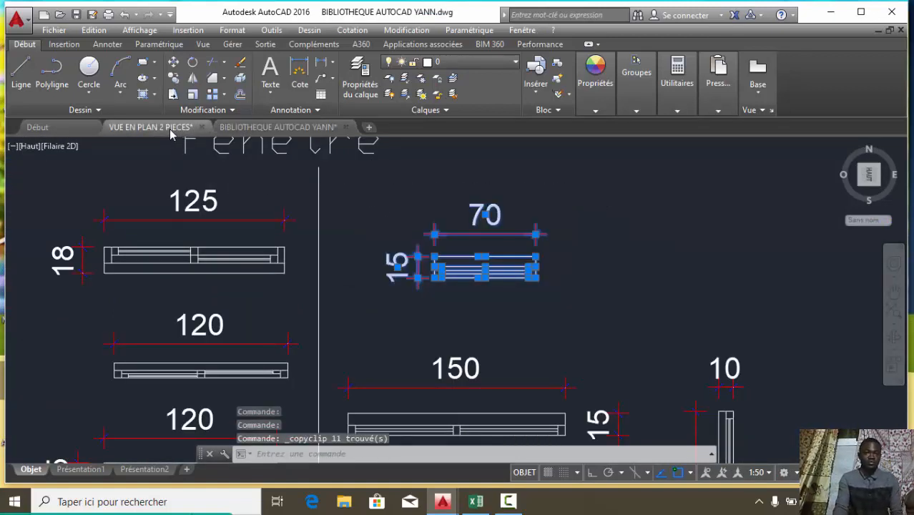
scroll(377, 279, "down", 6)
scroll(379, 279, "up", 2)
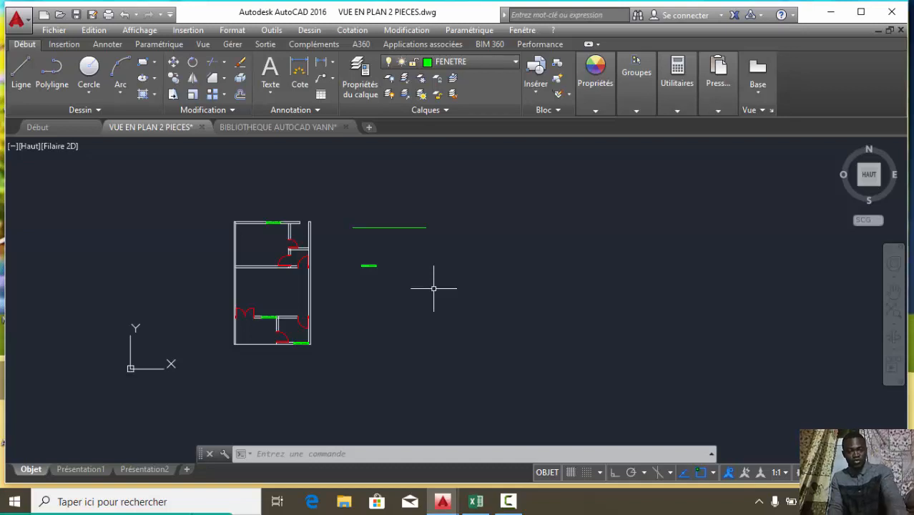
key("ctrl+v")
scroll(427, 286, "up", 5)
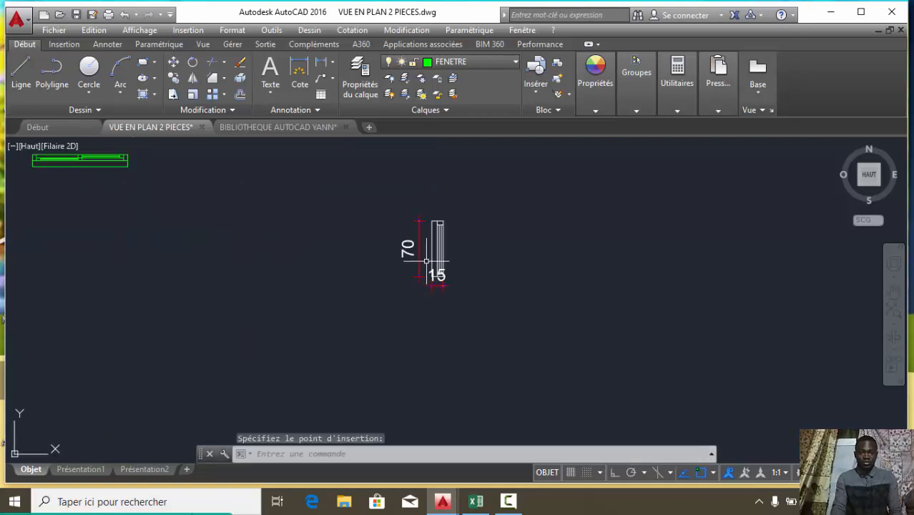
Delete the 70 and 15 dimensions attached to the pasted window.
left_click(436, 285)
scroll(433, 258, "up", 5)
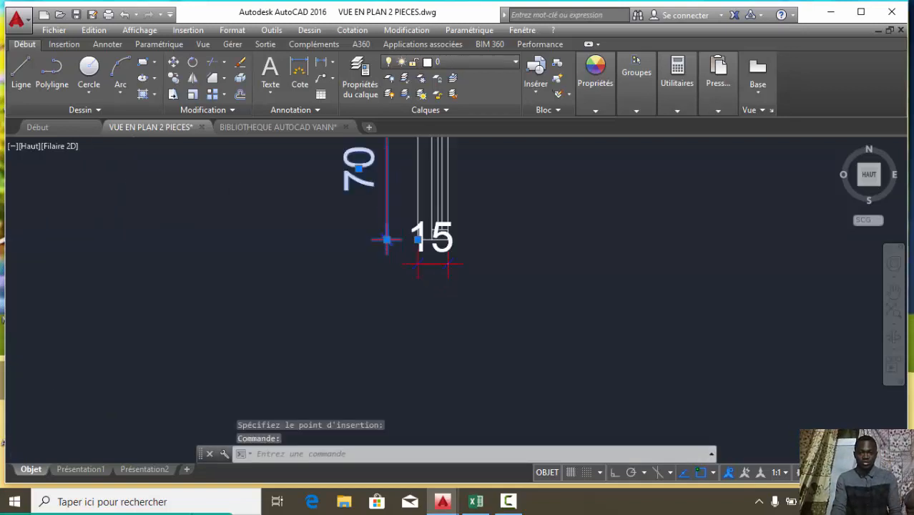
left_click(436, 241)
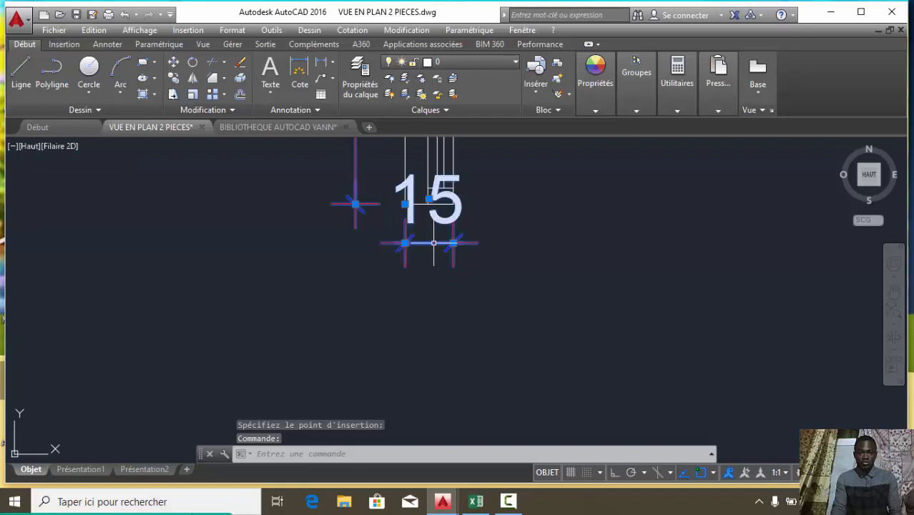
left_click(241, 63)
scroll(420, 278, "down", 3)
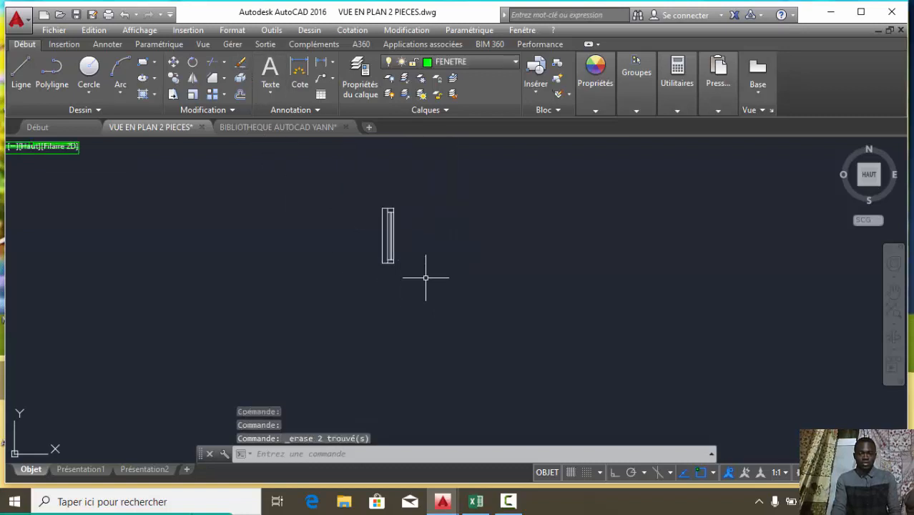
Match the properties of the green FEN120 window onto all objects of the pasted 70 window.
scroll(425, 281, "down", 2)
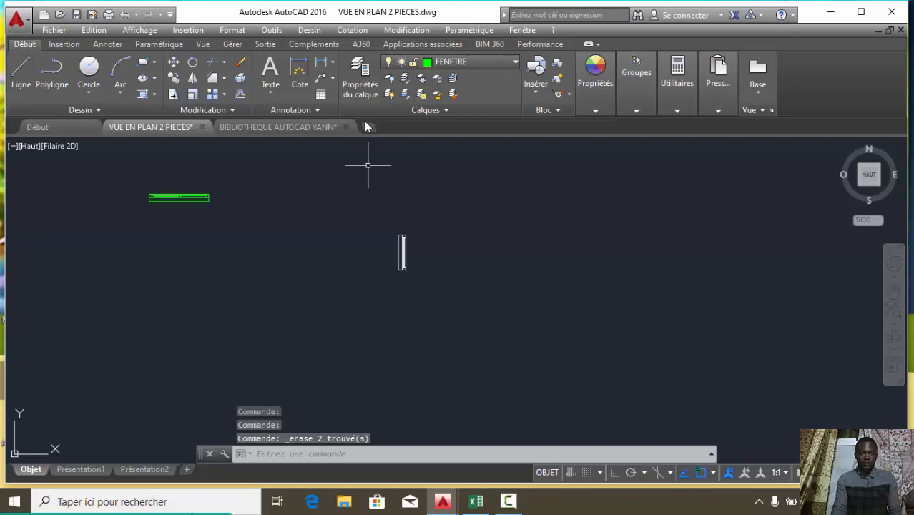
left_click(406, 30)
left_click(430, 22)
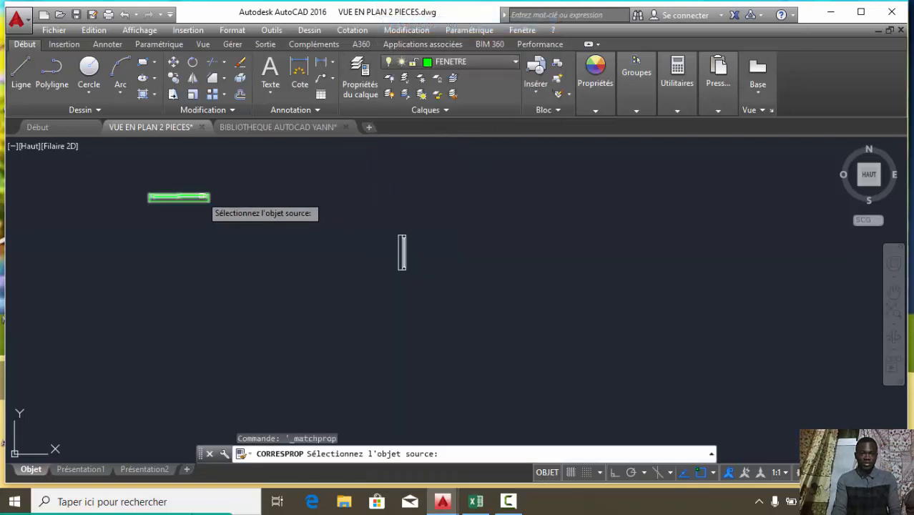
left_click(204, 197)
left_click(435, 290)
left_click(379, 216)
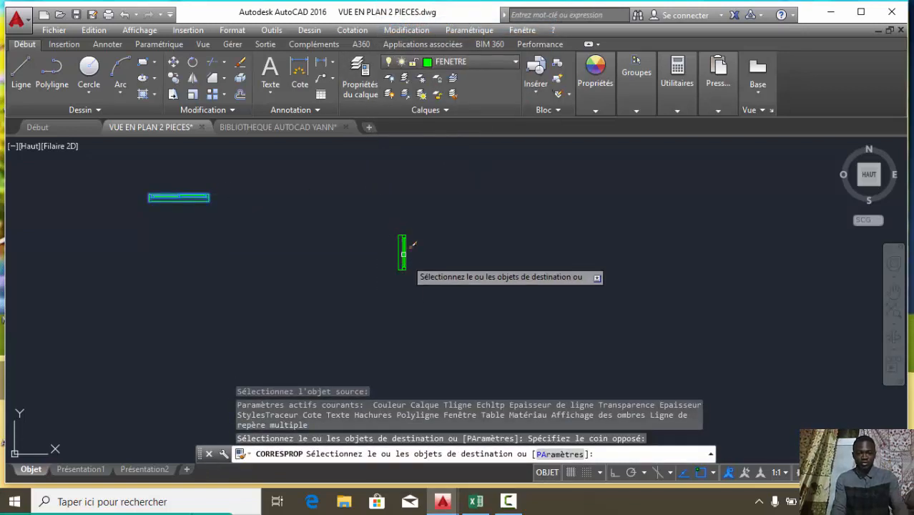
key("Escape")
Convert all objects of the small vertical window into a block named FEN70.
left_click(423, 284)
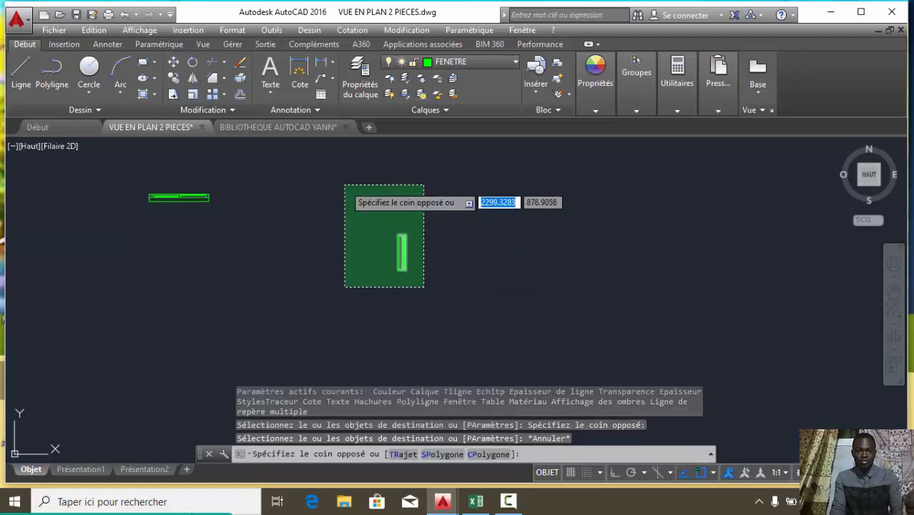
left_click(345, 185)
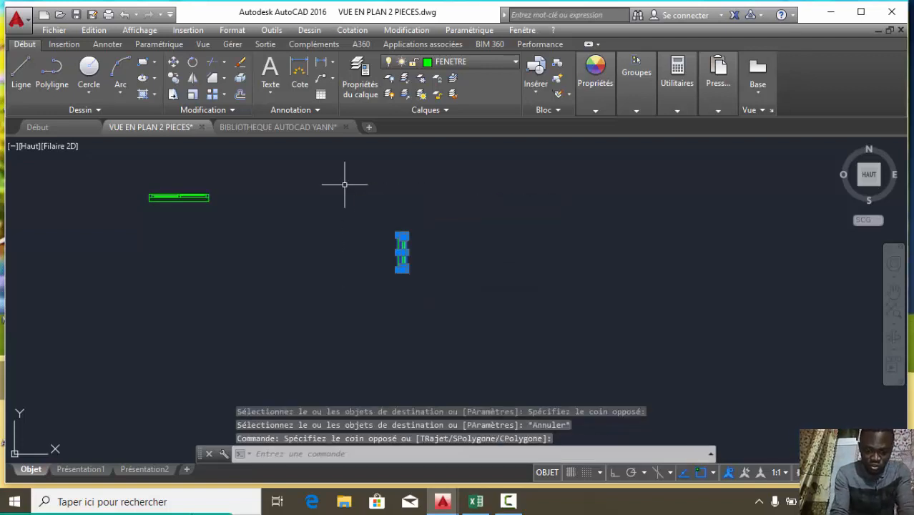
type("BLOC")
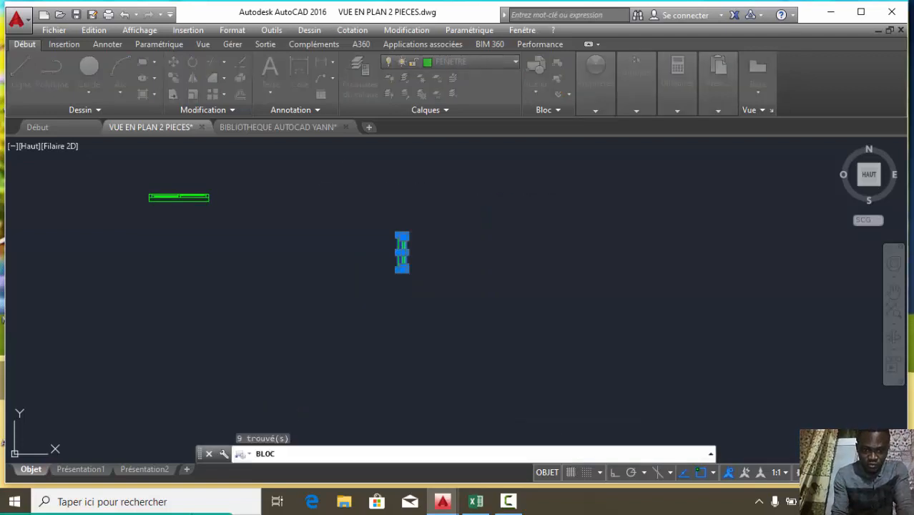
key("Return")
type("FEN70")
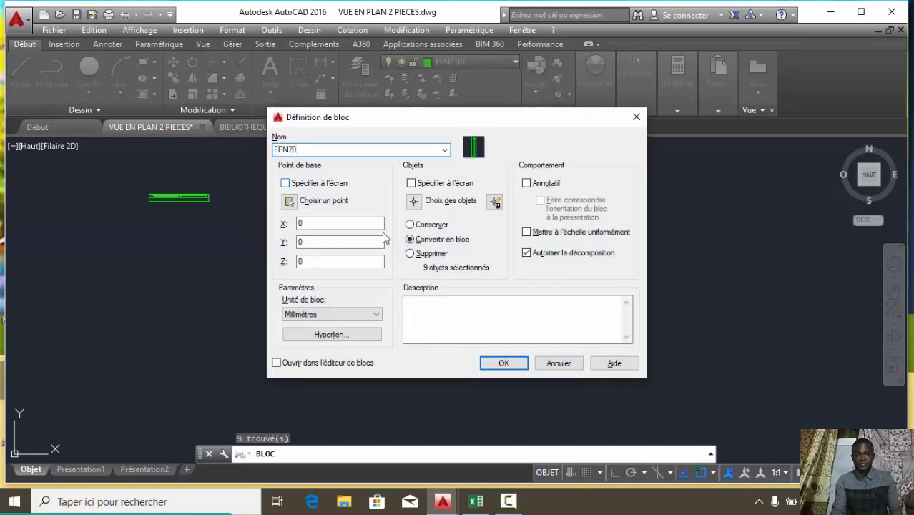
left_click(496, 363)
Rotate the FEN70 window block 90° clockwise about its upper-right corner, with Ortho mode on.
scroll(427, 312, "down", 1)
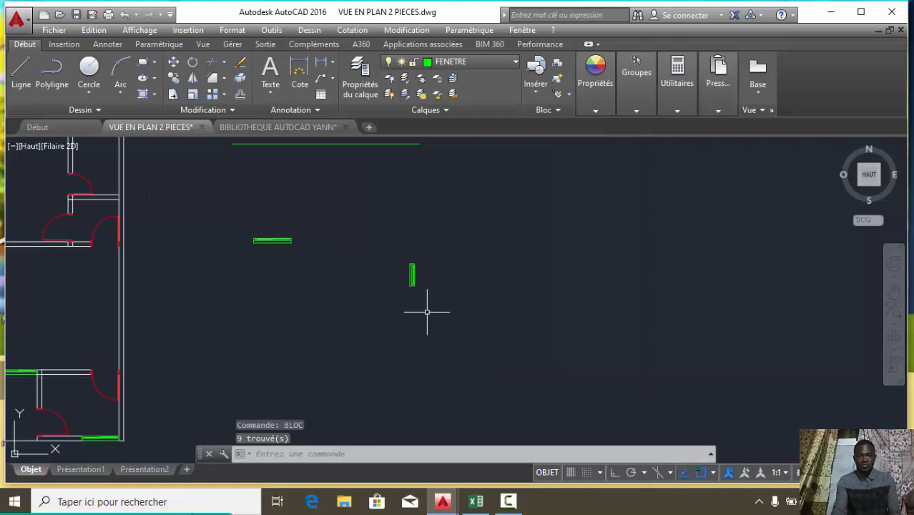
scroll(427, 312, "down", 2)
scroll(424, 318, "up", 4)
left_click(425, 319)
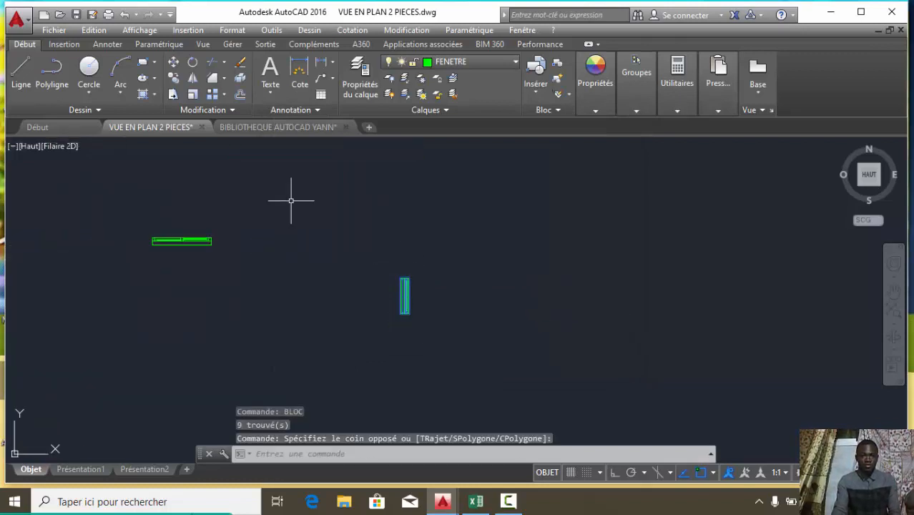
scroll(394, 265, "up", 4)
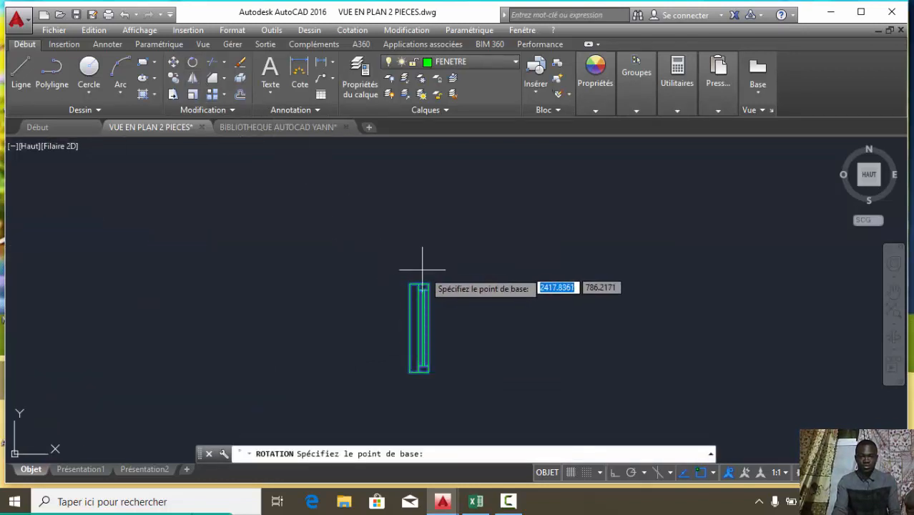
left_click(428, 284)
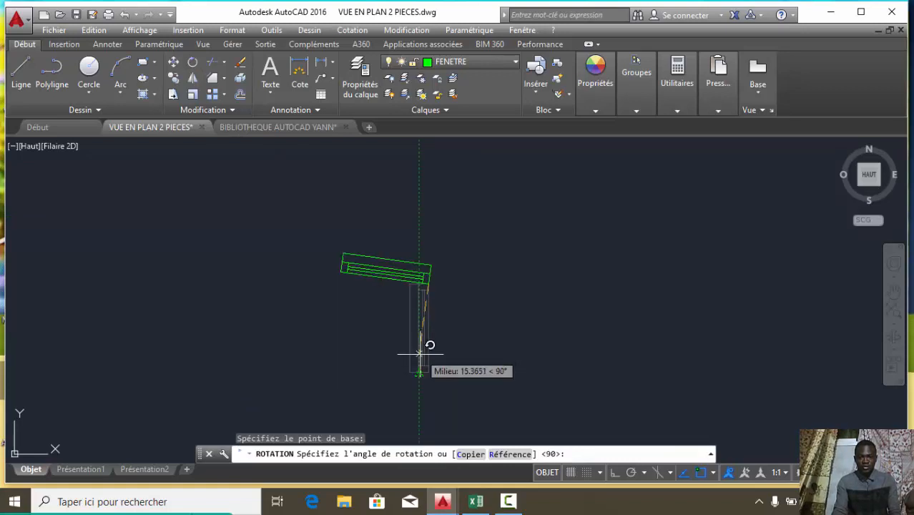
left_click(614, 473)
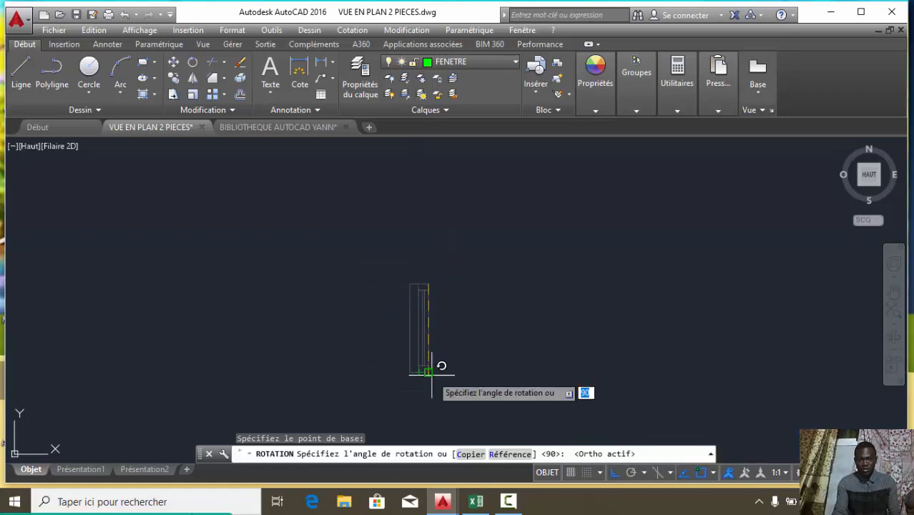
left_click(438, 344)
scroll(461, 304, "down", 2)
Finish rotating the FEN70 block to horizontal and copy it by its lower-right corner into the top-wall opening beside the plan's upper-right corner.
left_click(443, 310)
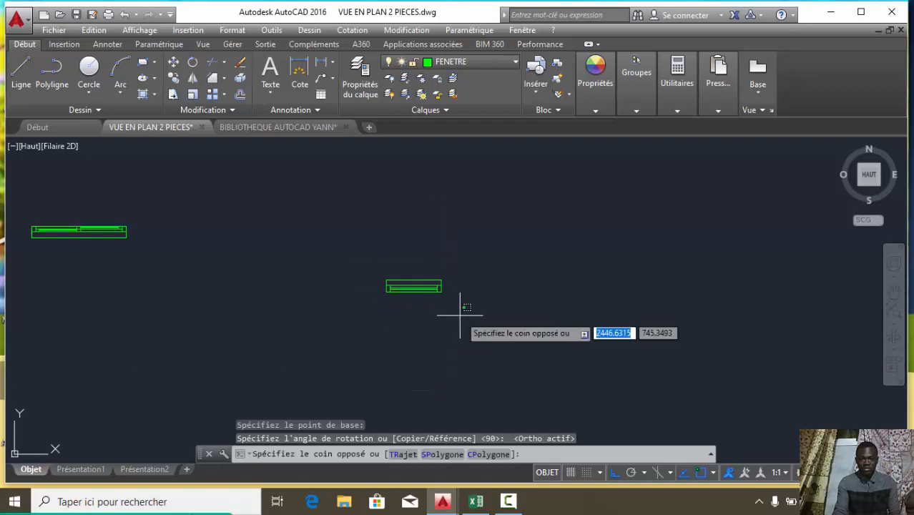
left_click(181, 80)
scroll(430, 309, "up", 4)
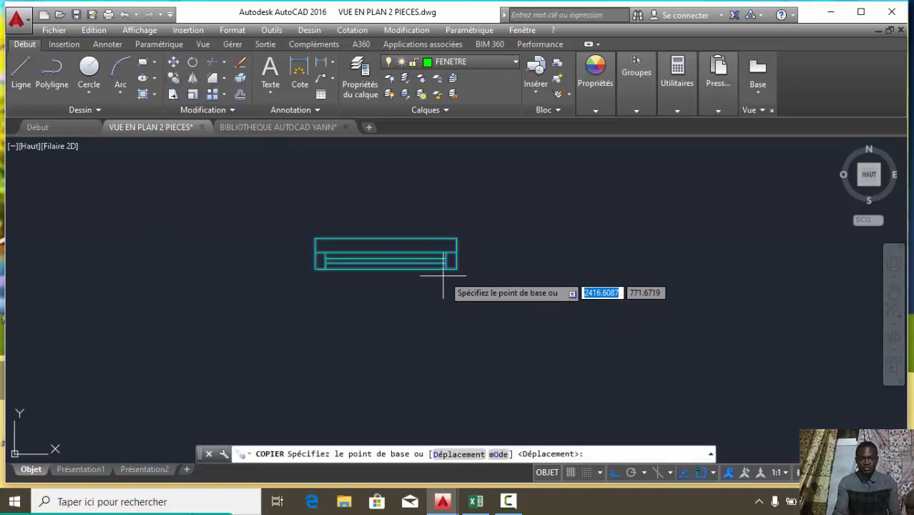
left_click(456, 269)
scroll(456, 269, "down", 3)
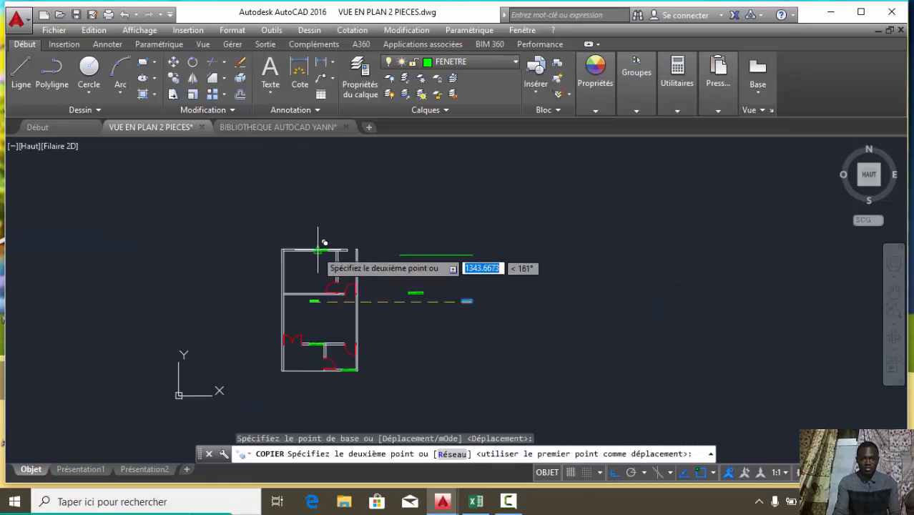
scroll(318, 247, "up", 3)
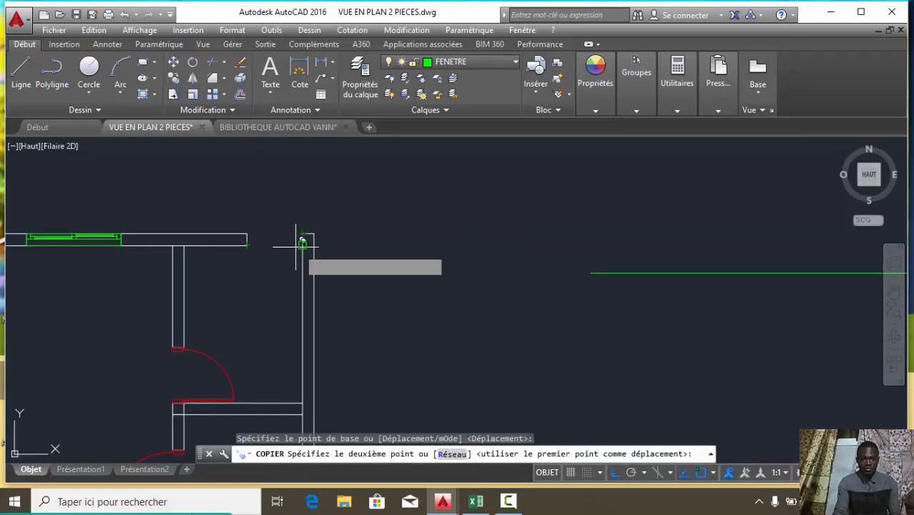
scroll(300, 247, "up", 4)
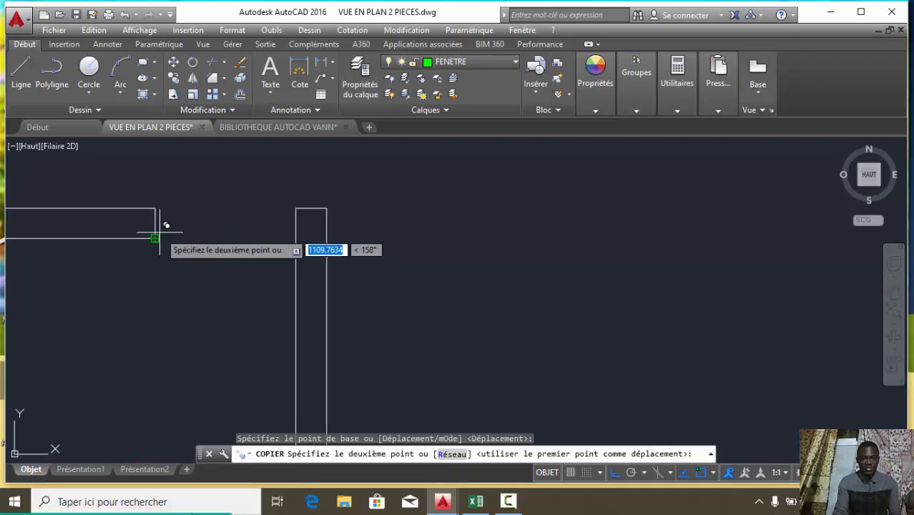
left_click(295, 238)
scroll(364, 210, "down", 5)
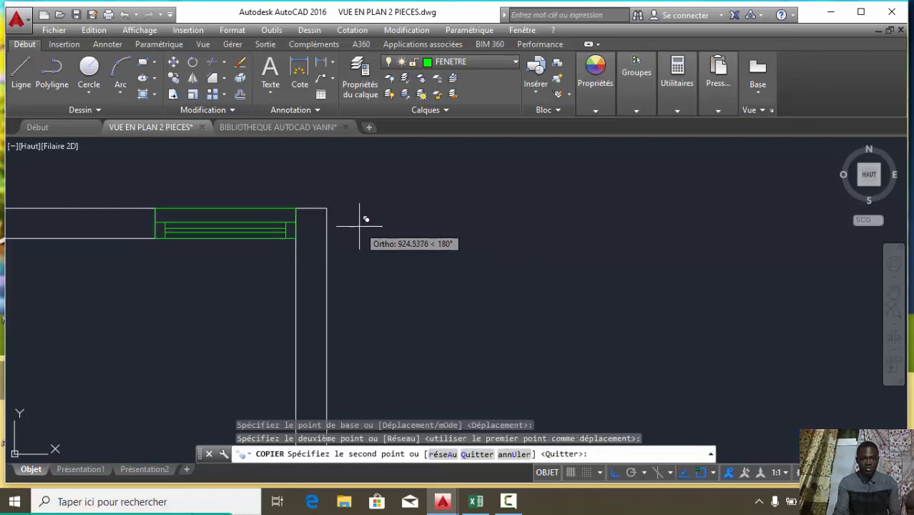
scroll(363, 227, "down", 2)
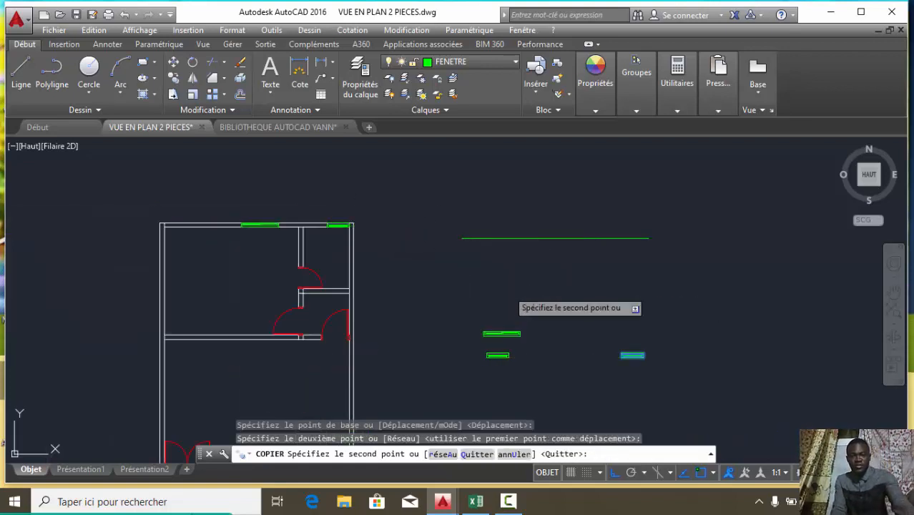
key("Escape")
Review the doors and windows placed throughout the floor plan and check the current layer in the layer properties manager.
scroll(369, 234, "down", 4)
scroll(369, 234, "up", 4)
scroll(359, 212, "down", 2)
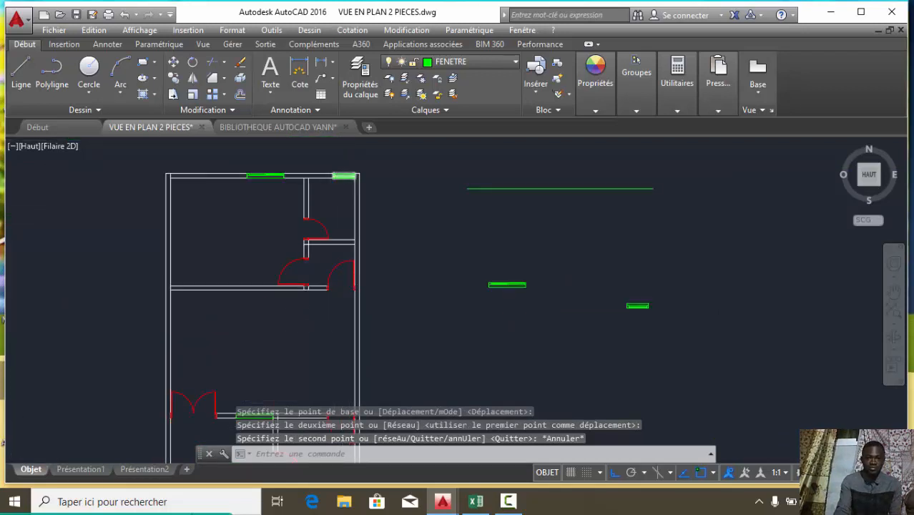
scroll(337, 178, "up", 4)
scroll(338, 179, "down", 5)
scroll(316, 293, "up", 2)
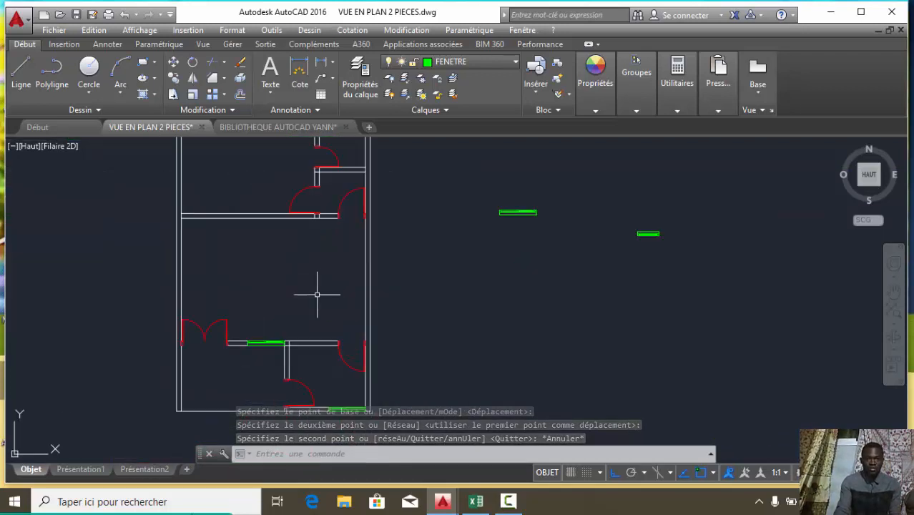
scroll(392, 304, "down", 2)
scroll(348, 272, "down", 1)
scroll(329, 288, "up", 1)
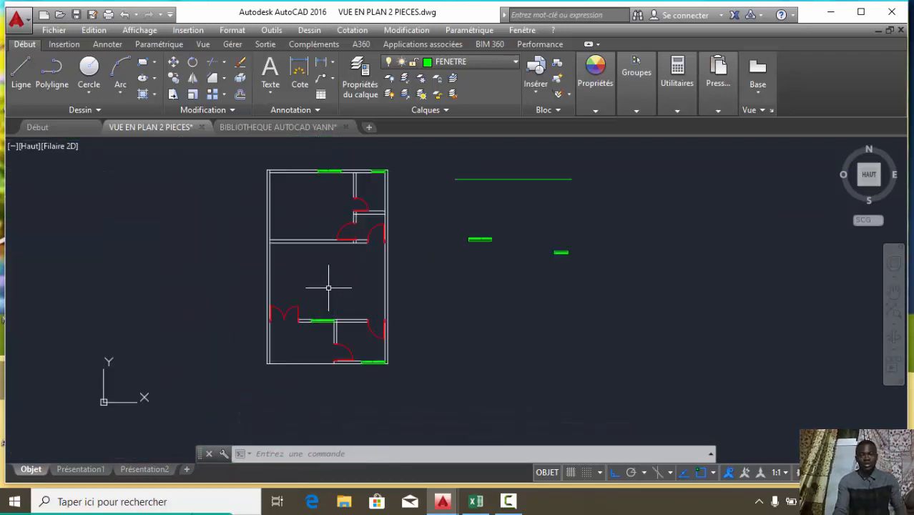
scroll(338, 297, "down", 1)
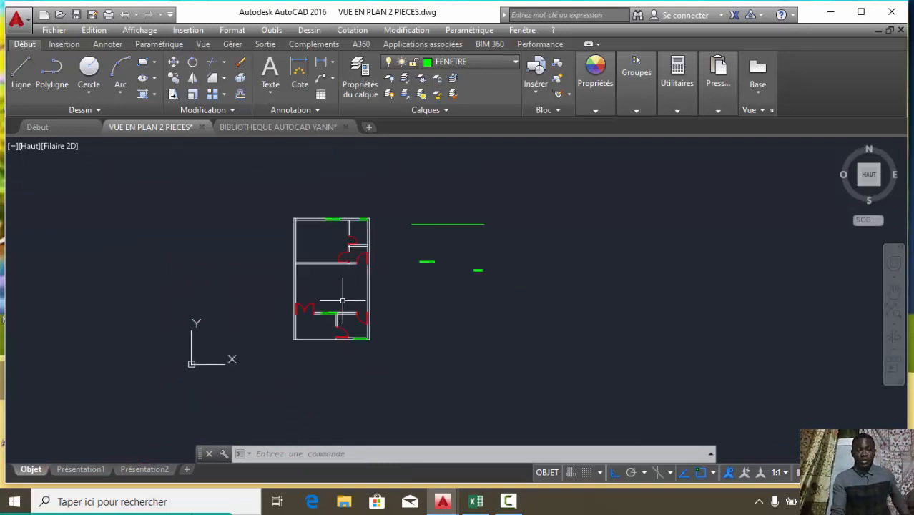
scroll(341, 290, "up", 1)
scroll(339, 272, "down", 1)
scroll(338, 269, "up", 1)
scroll(335, 278, "down", 1)
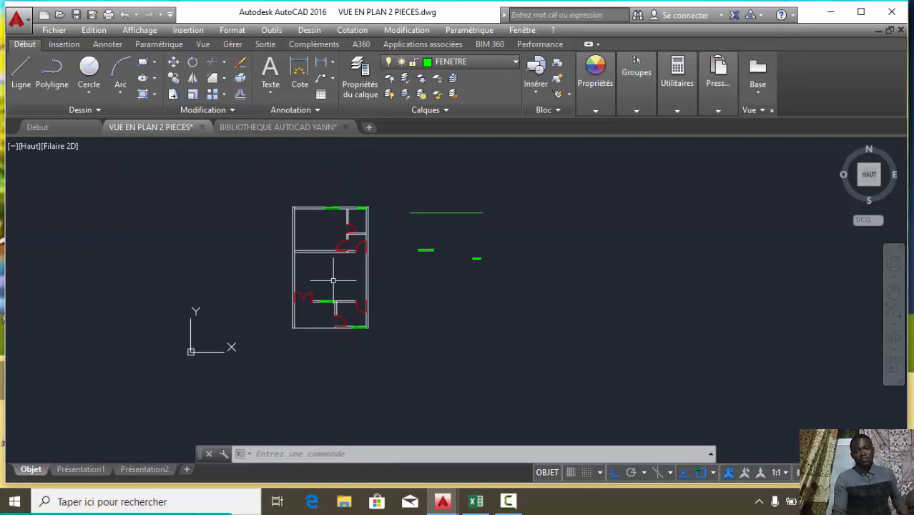
scroll(333, 281, "up", 1)
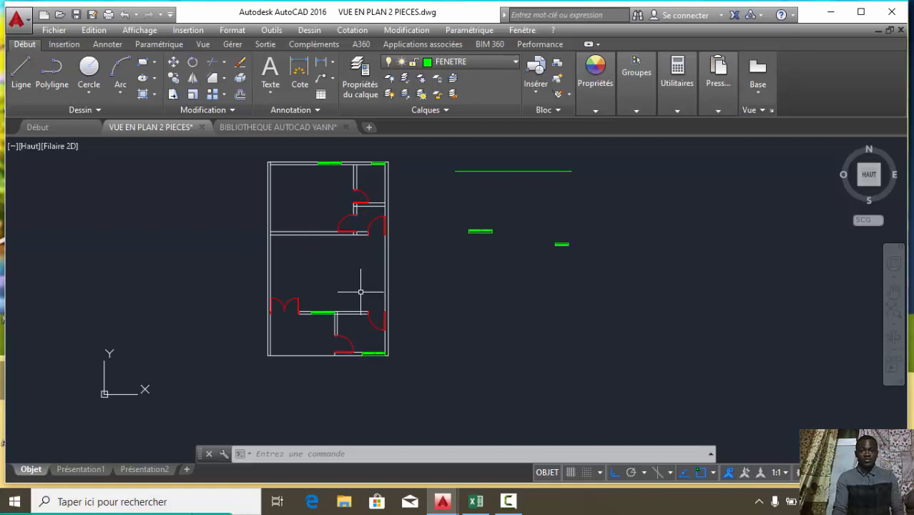
scroll(357, 272, "down", 1)
scroll(347, 257, "up", 1)
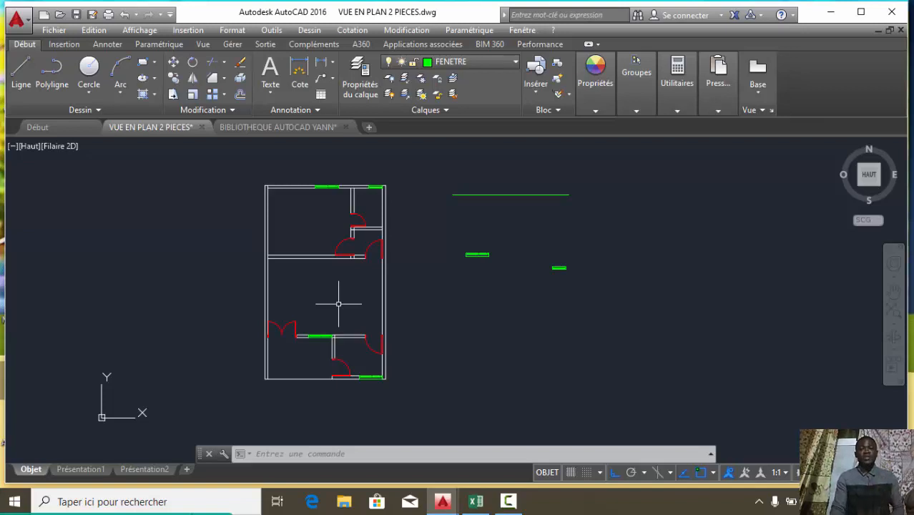
scroll(357, 214, "up", 3)
scroll(352, 236, "up", 1)
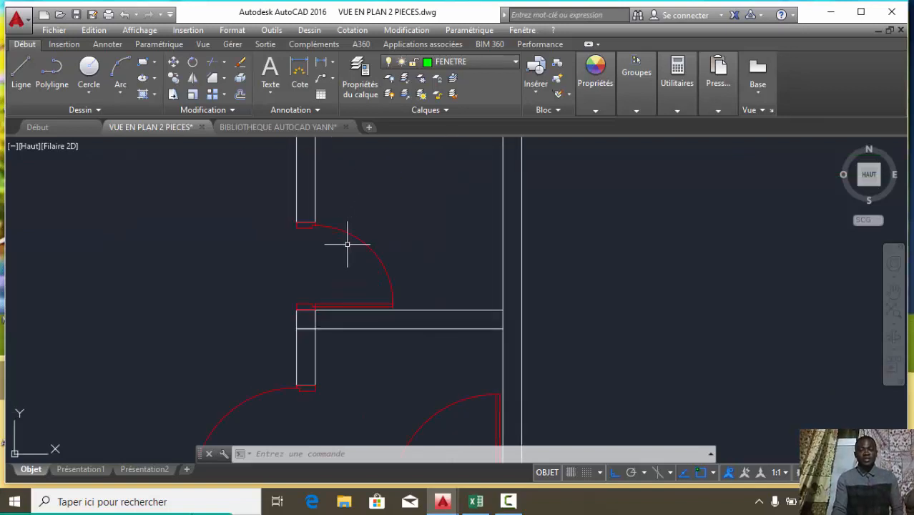
scroll(344, 242, "down", 1)
scroll(318, 268, "down", 1)
scroll(533, 230, "up", 1)
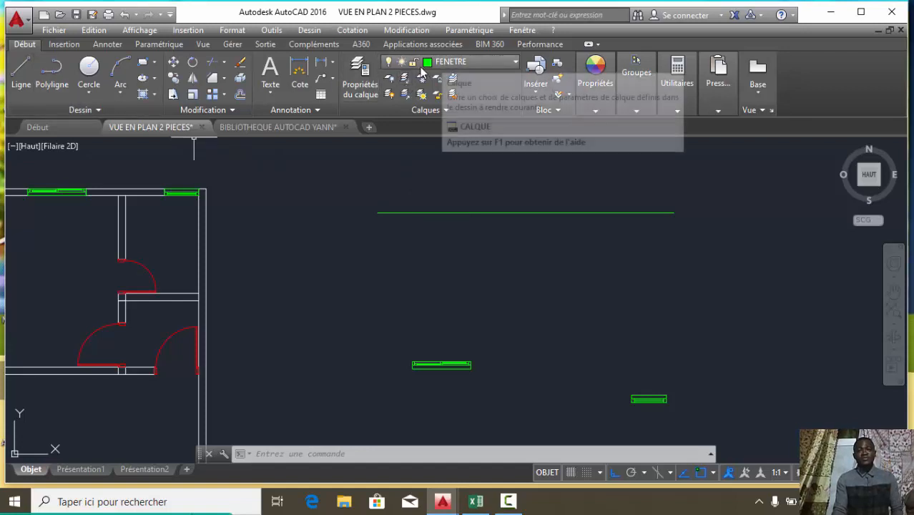
left_click(357, 87)
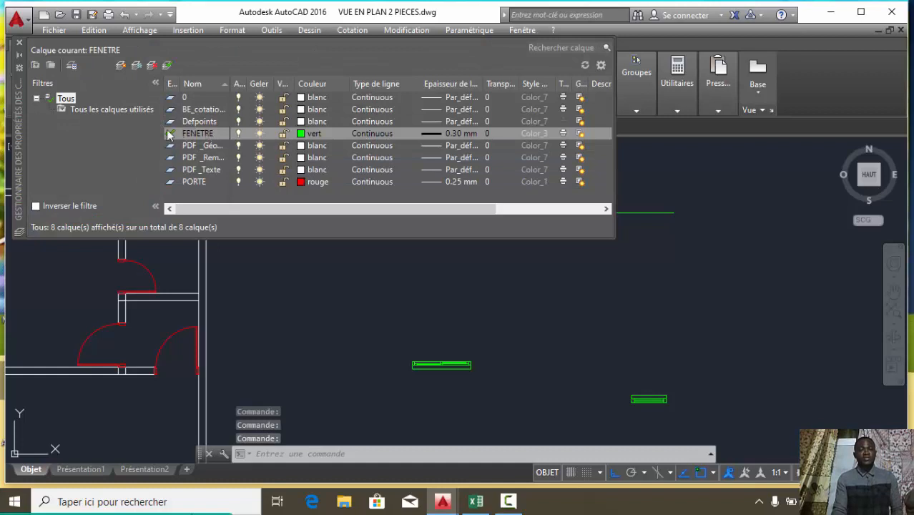
left_click(20, 43)
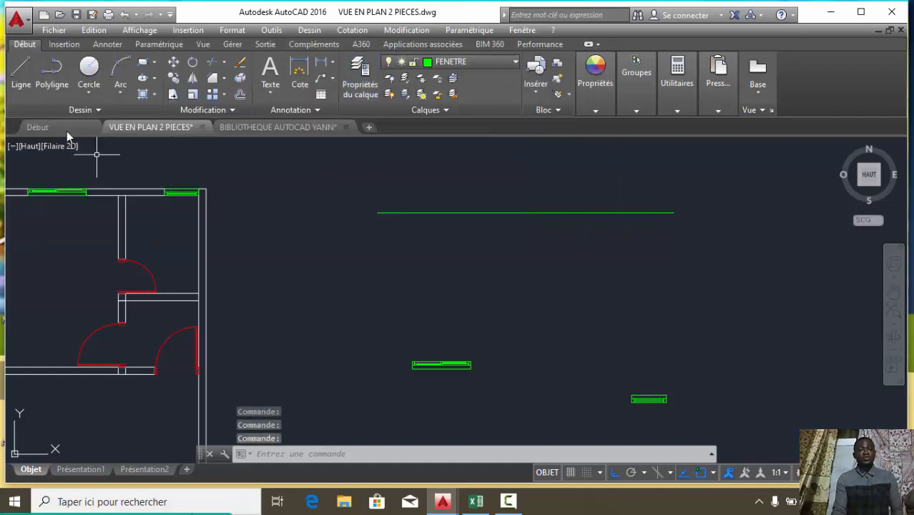
Draw a closed 120 by 15 rectangular window outline with the Line command, in the empty area below the long green line.
left_click(22, 72)
scroll(417, 239, "down", 1)
scroll(469, 267, "up", 2)
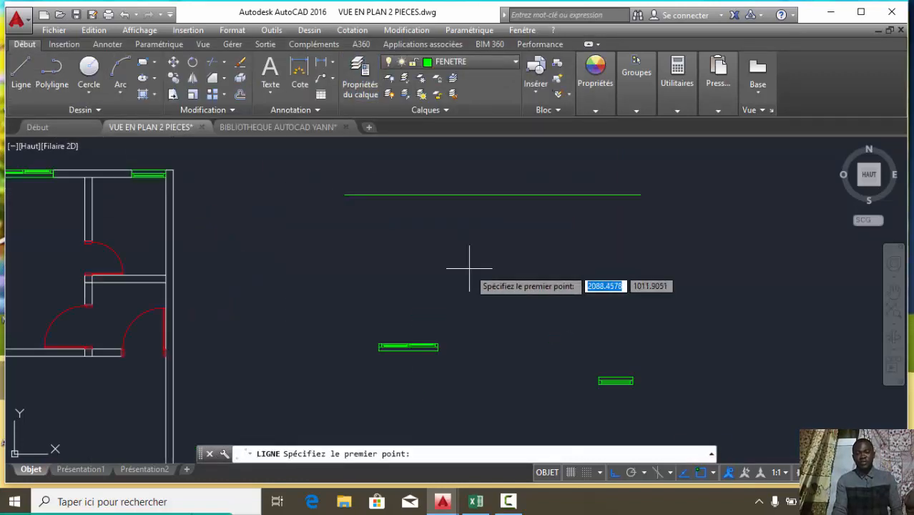
left_click(416, 246)
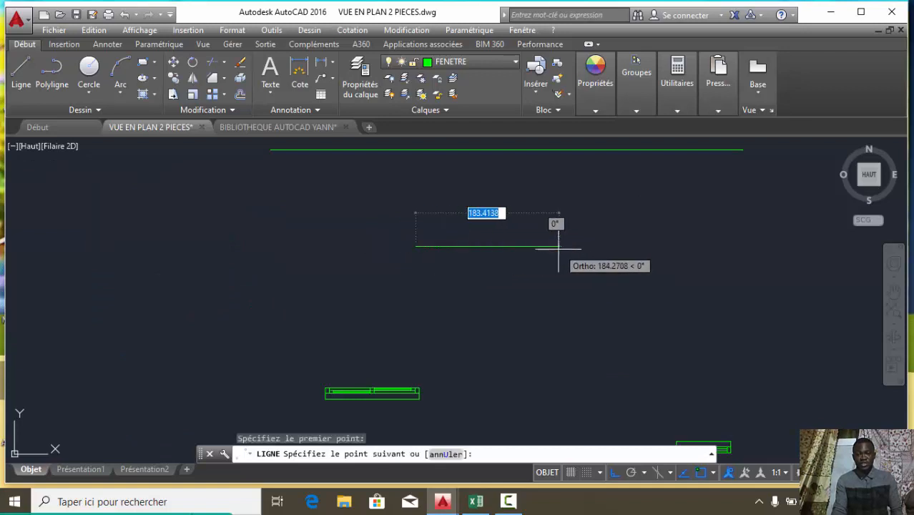
scroll(543, 245, "up", 2)
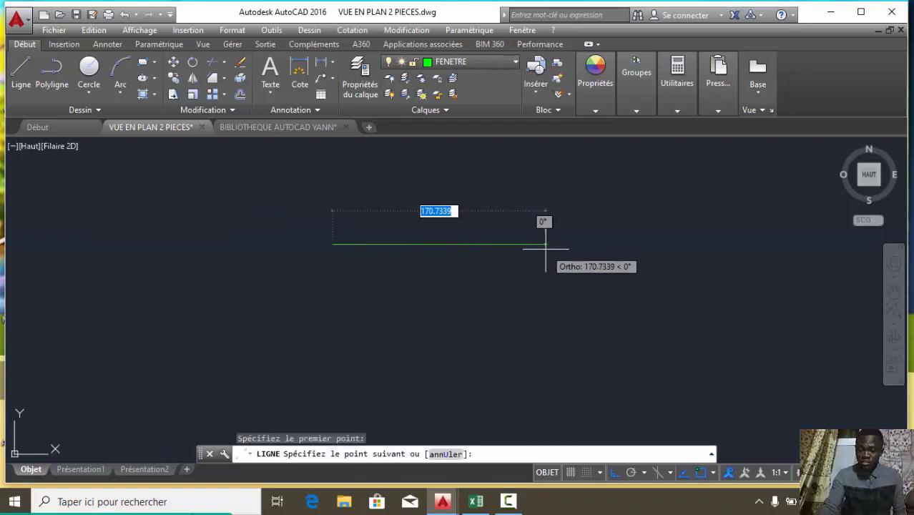
type("120")
key("Return")
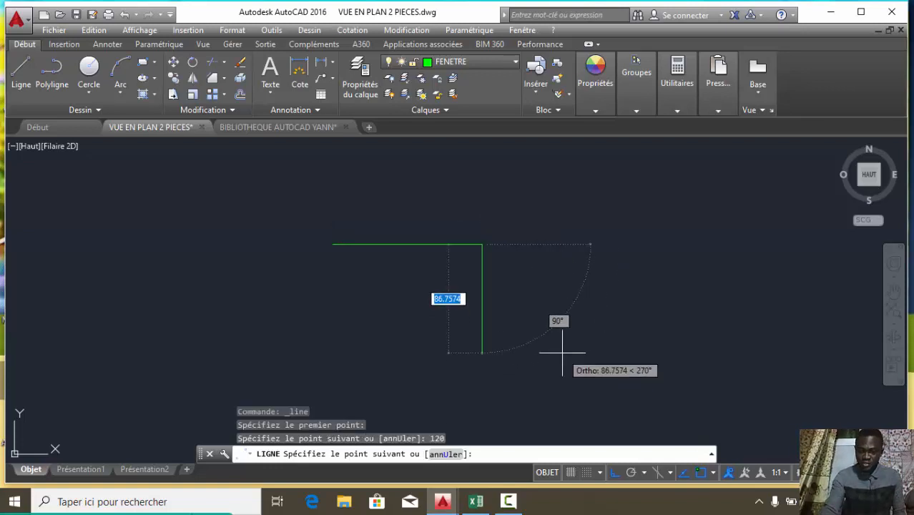
type("15")
key("Return")
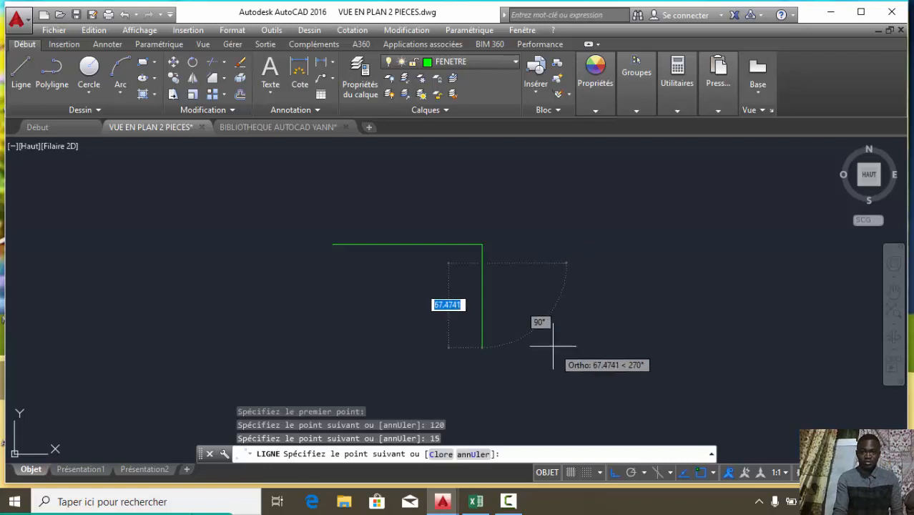
type("1")
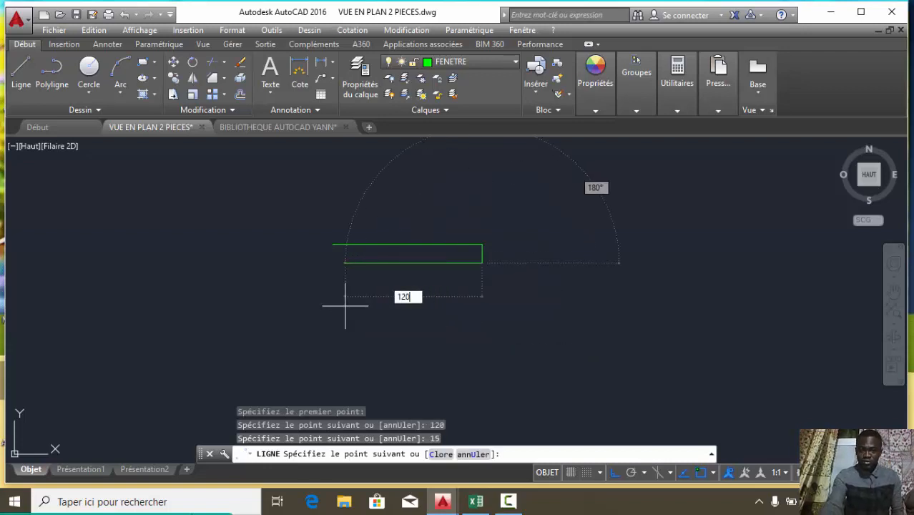
type("20")
key("Return")
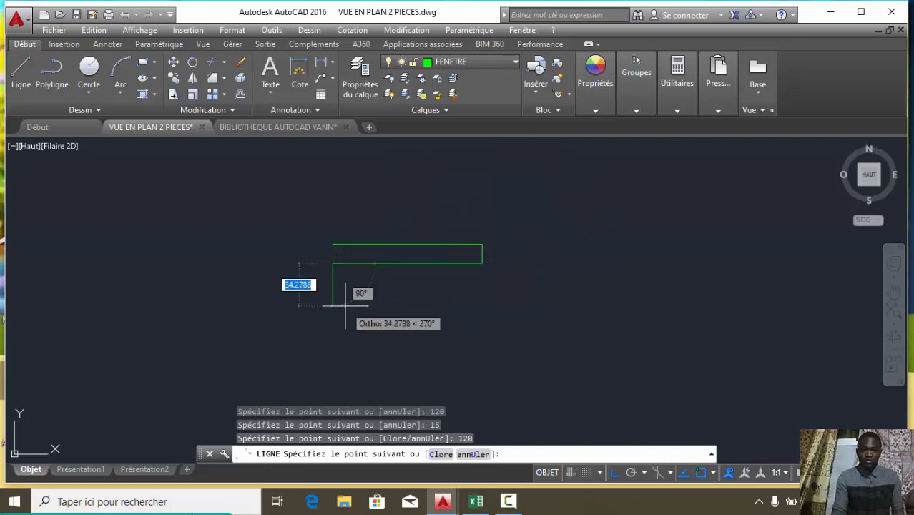
left_click(335, 245)
key("Escape")
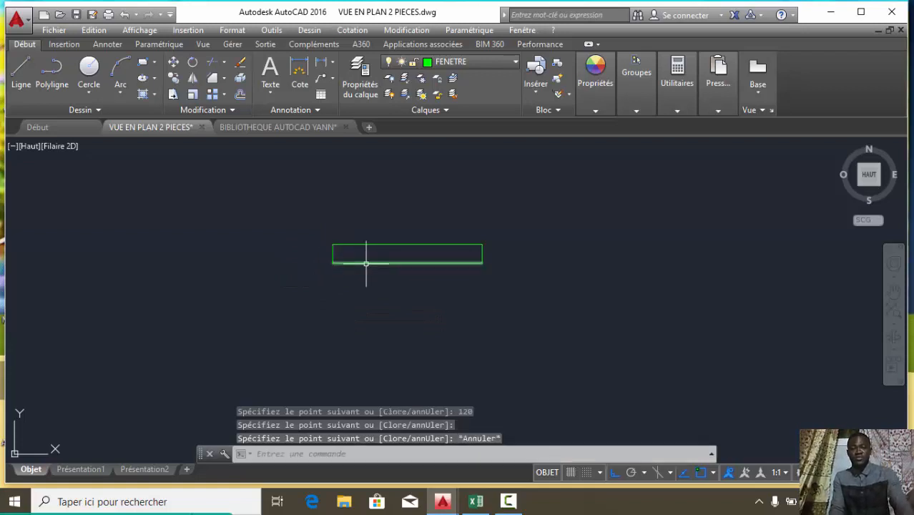
Offset the bottom edge of the window outline inward twice in succession, at a distance of 2 each time.
scroll(366, 263, "up", 2)
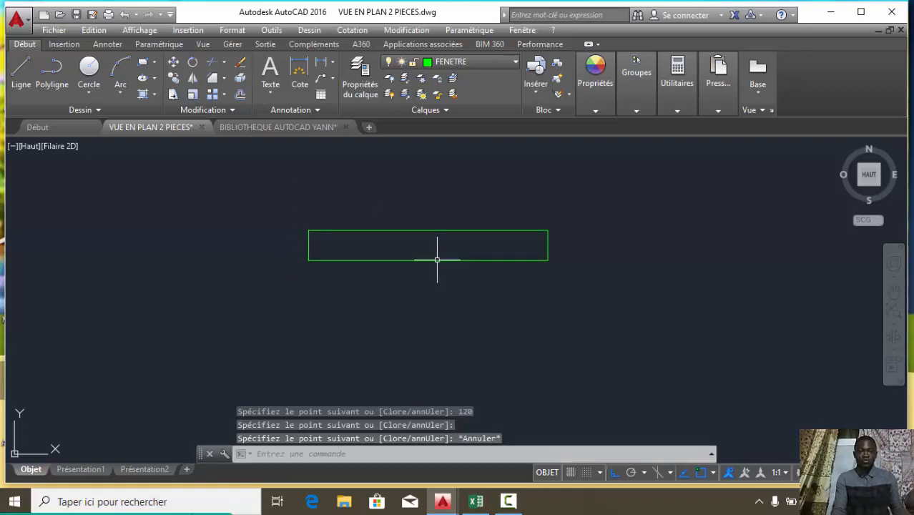
left_click(240, 94)
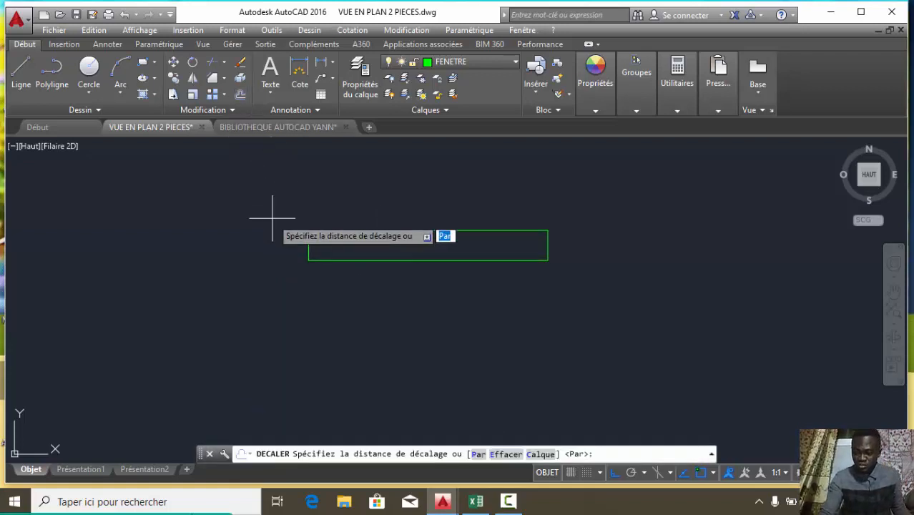
type("2")
key("Return")
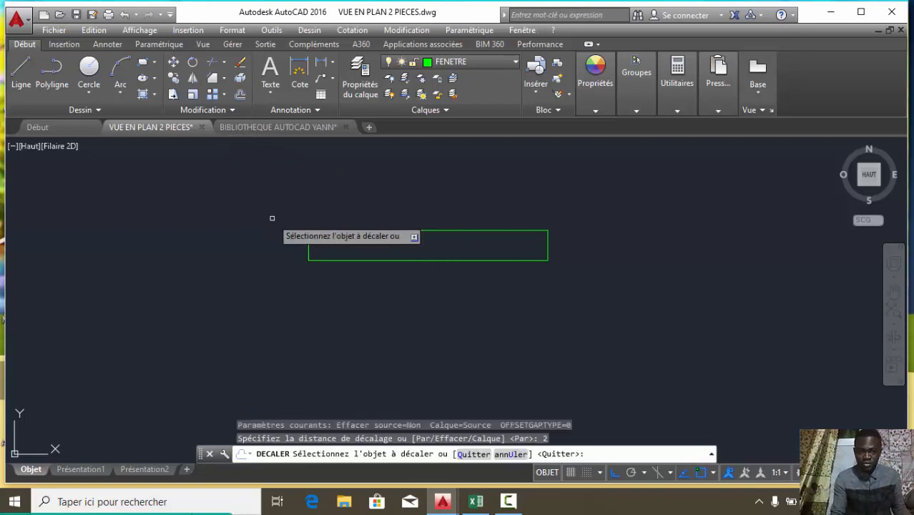
left_click(375, 262)
left_click(375, 243)
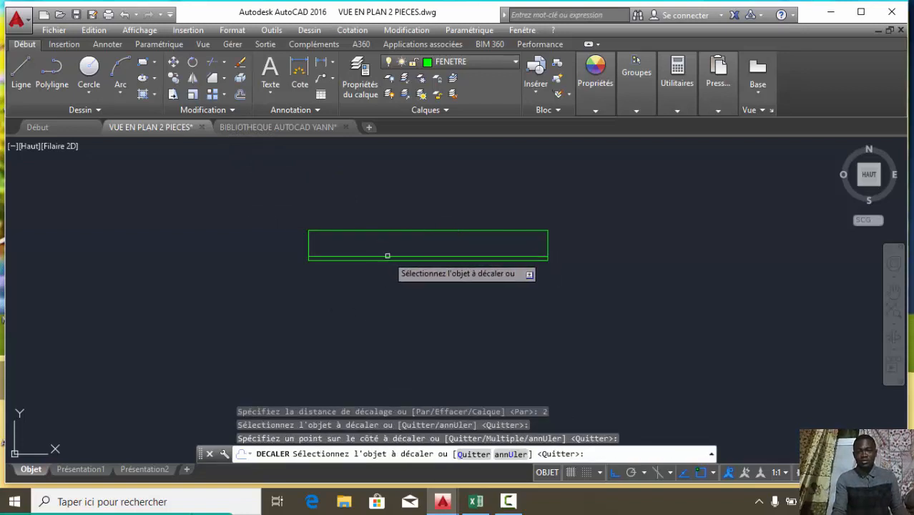
left_click(387, 255)
left_click(430, 242)
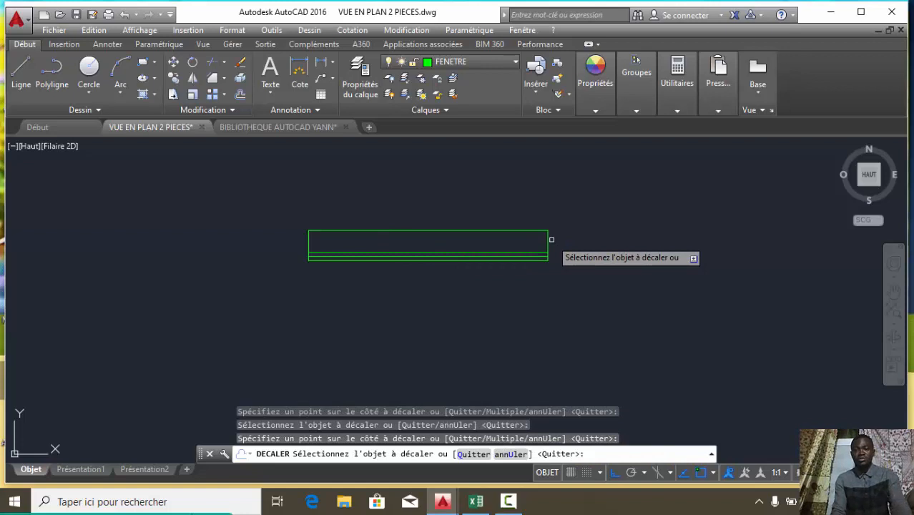
Offset the right and left edges of the window outline inward by 2.
left_click(548, 239)
left_click(422, 245)
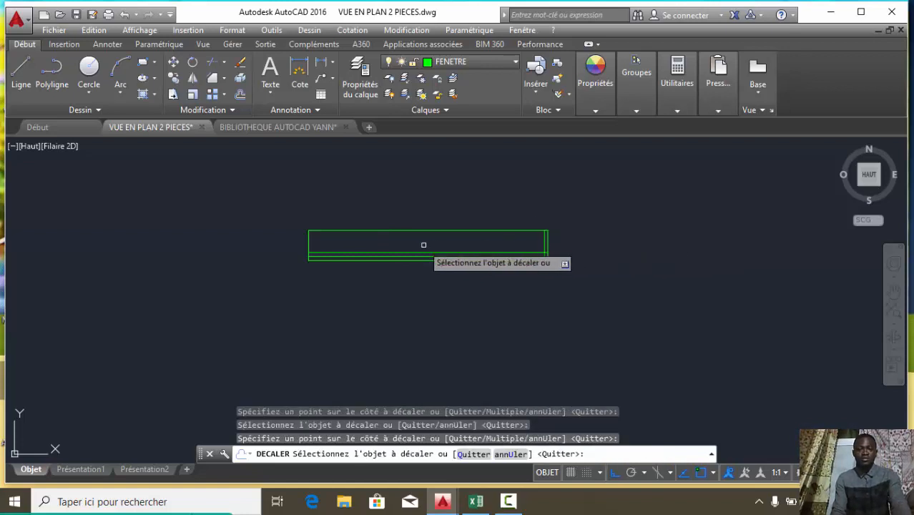
left_click(313, 242)
left_click(308, 242)
left_click(334, 243)
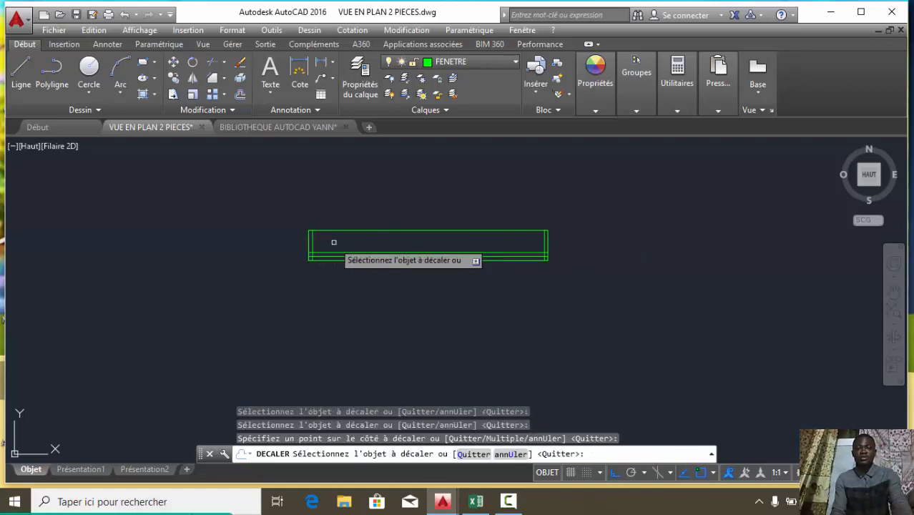
scroll(351, 250, "down", 3)
key("Escape")
scroll(408, 259, "down", 3)
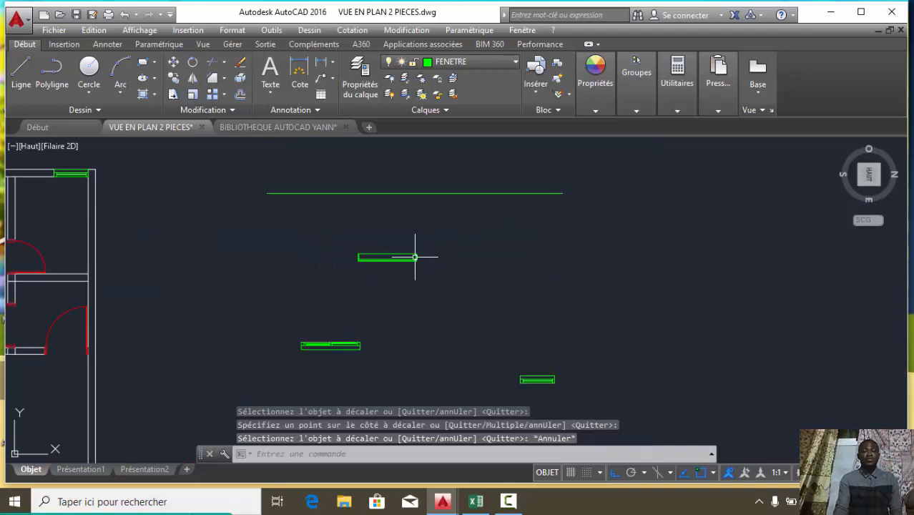
scroll(419, 262, "down", 2)
scroll(404, 265, "up", 1)
scroll(418, 261, "down", 1)
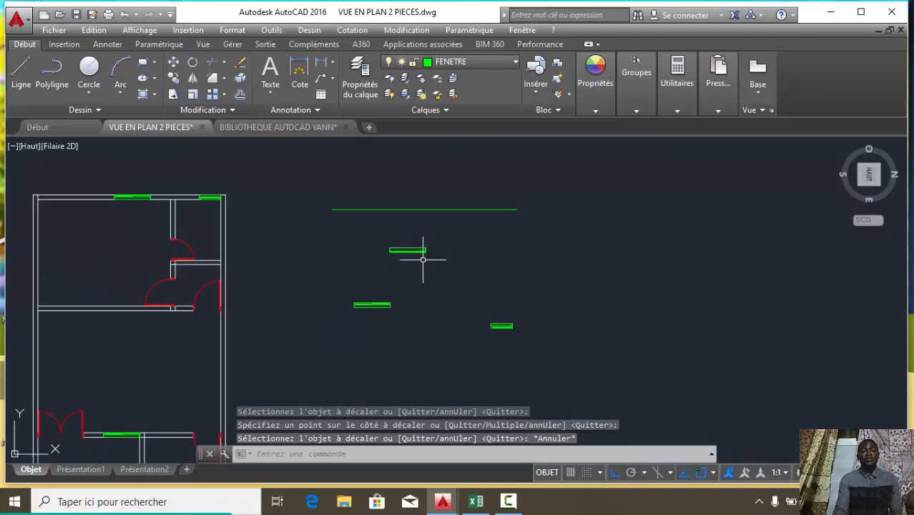
Review the whole floor plan with its placed doors and windows, together with the separate window models drawn beside it.
scroll(423, 259, "down", 1)
scroll(418, 258, "up", 1)
scroll(423, 260, "down", 2)
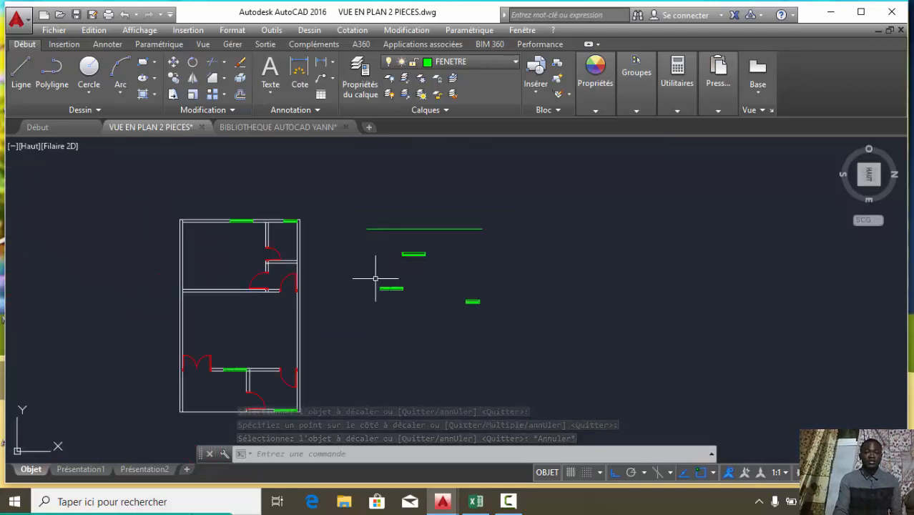
scroll(372, 279, "up", 2)
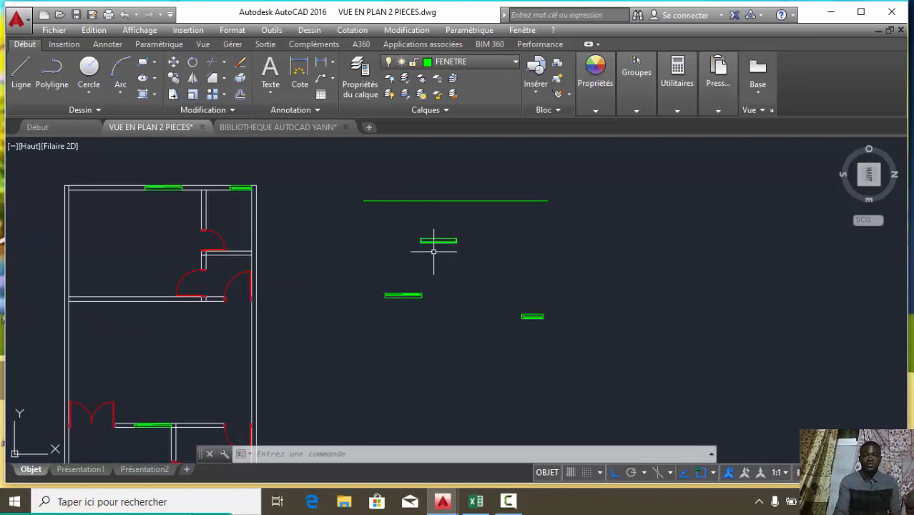
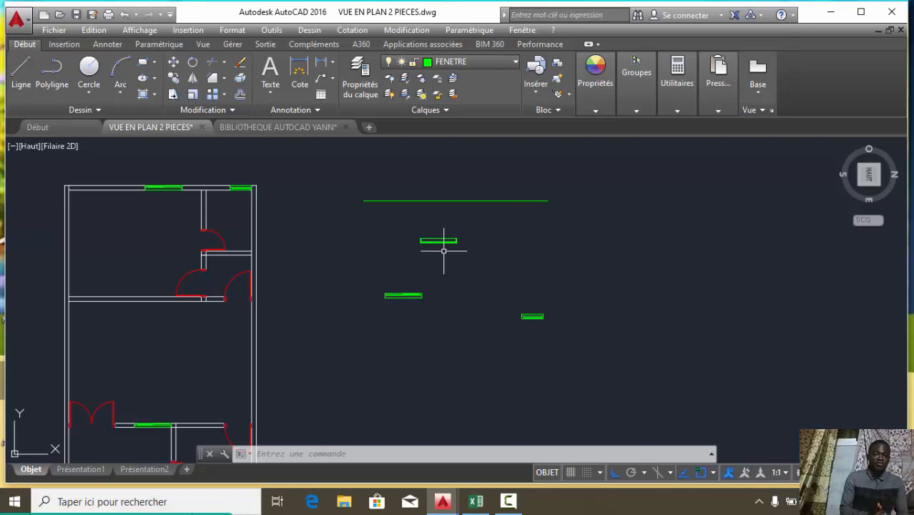
scroll(433, 215, "down", 4)
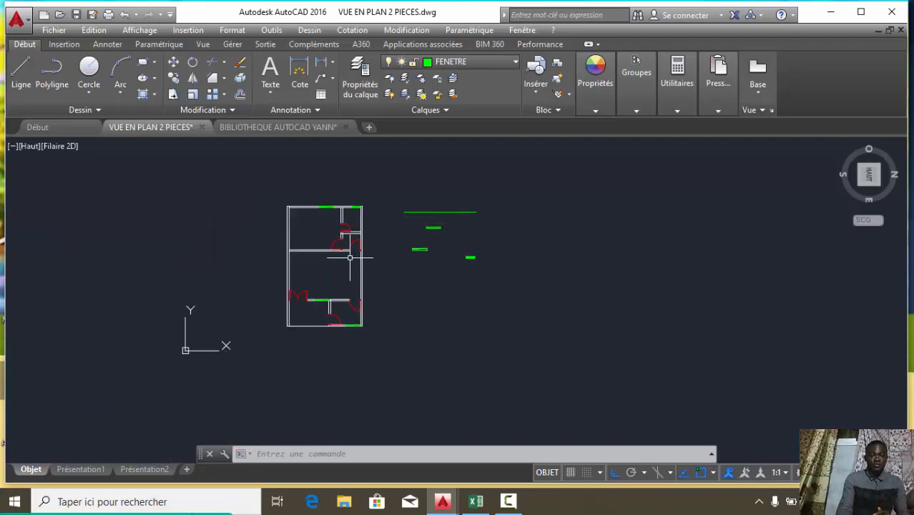
scroll(337, 241, "up", 3)
scroll(342, 236, "down", 2)
scroll(338, 249, "down", 2)
scroll(338, 249, "up", 2)
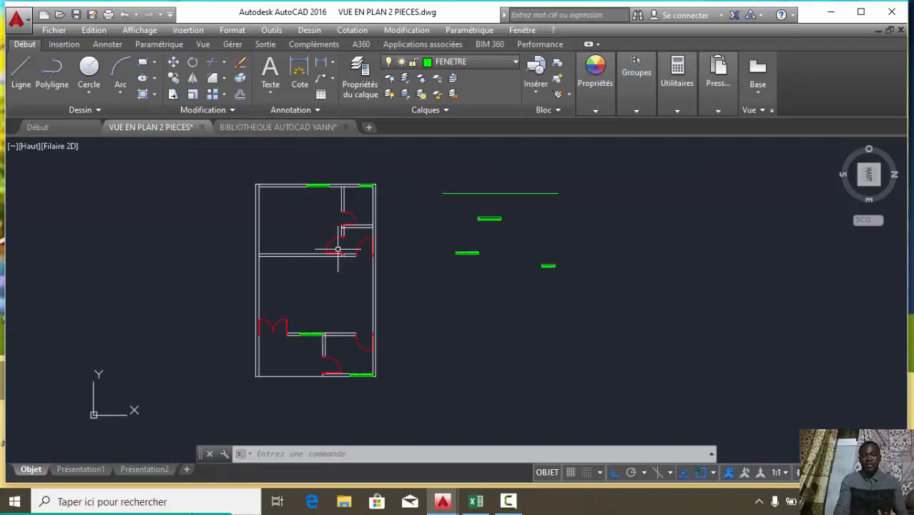
scroll(313, 248, "up", 2)
scroll(307, 252, "down", 2)
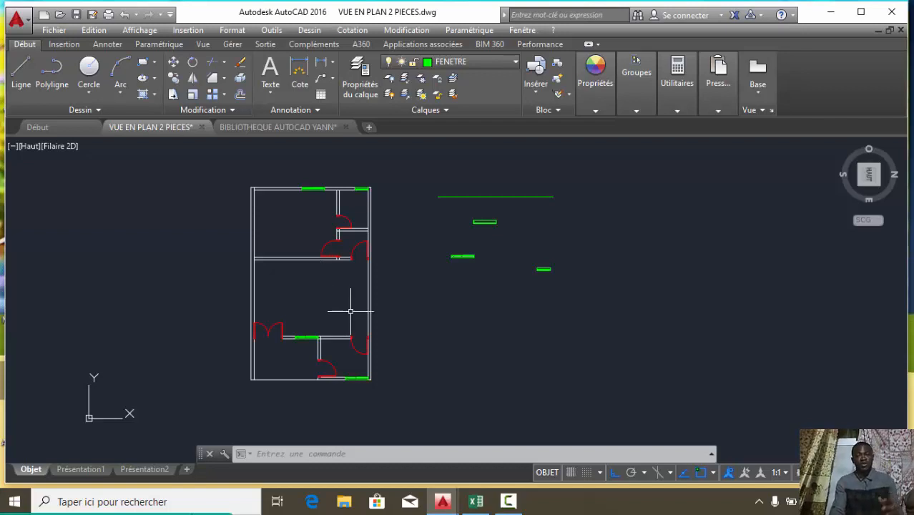
scroll(351, 311, "up", 2)
scroll(333, 285, "down", 2)
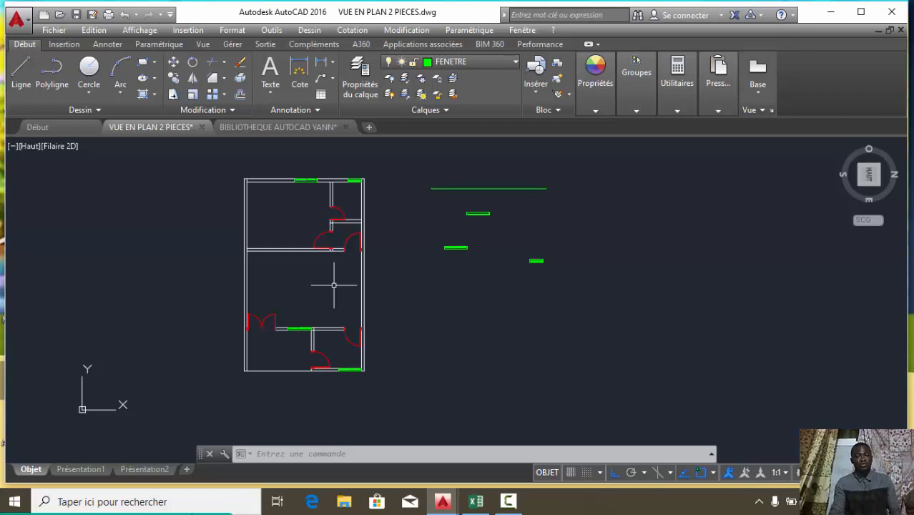
left_click(509, 501)
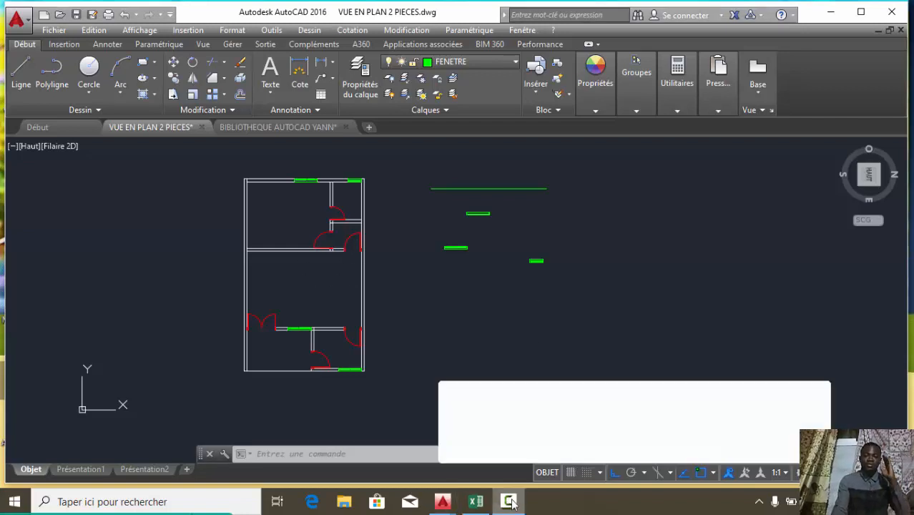